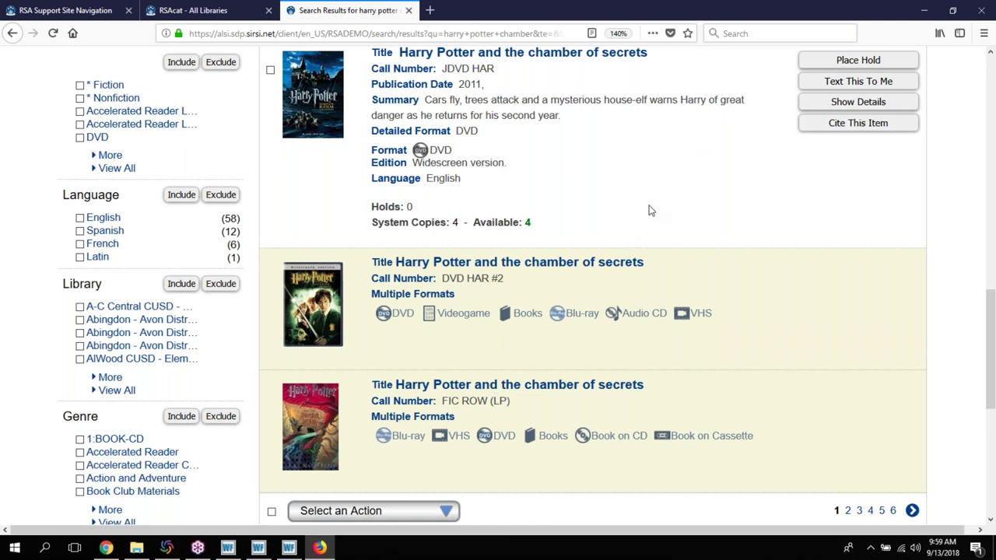
Log in with the patron's library card number and PIN, declining Firefox's save-login prompt.
scroll(661, 210, up, 10)
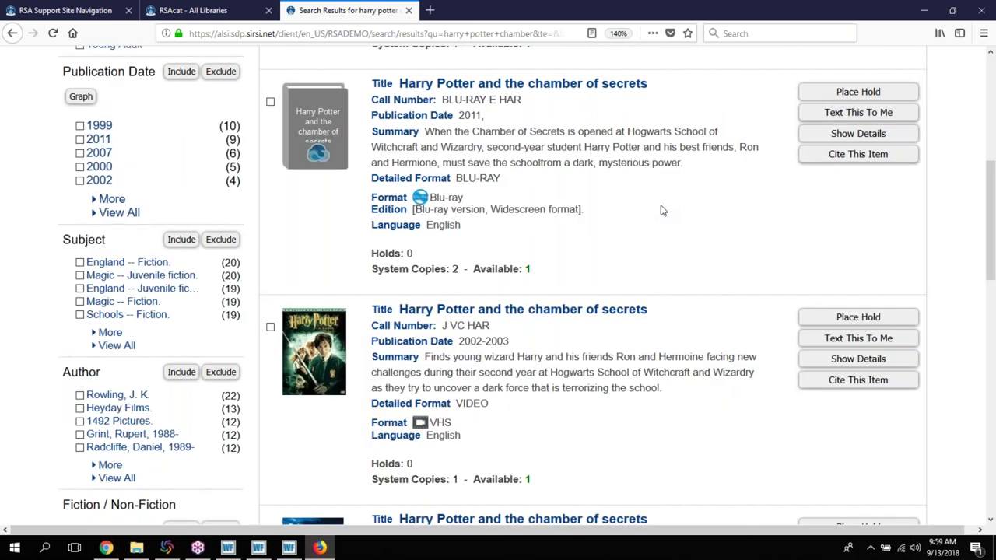
click(585, 68)
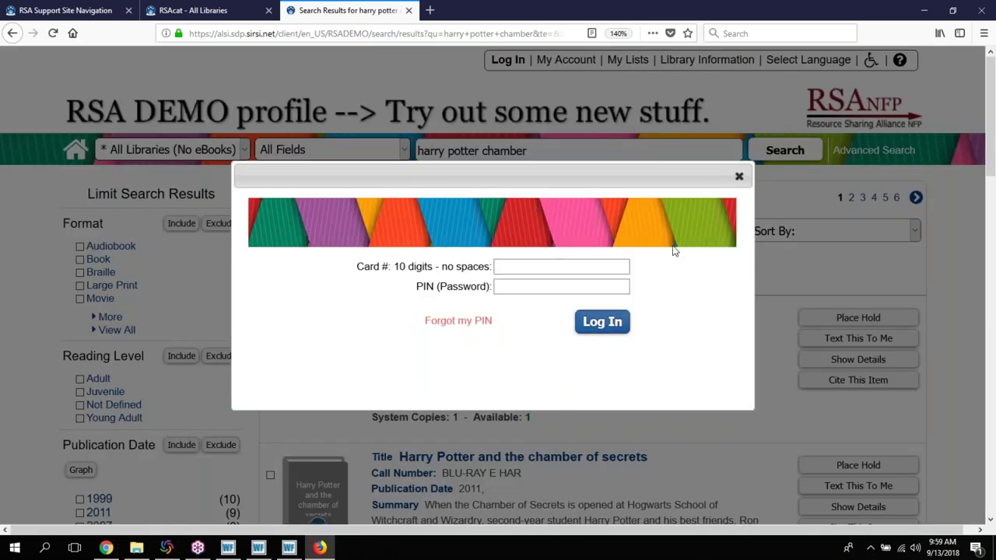
click(585, 266)
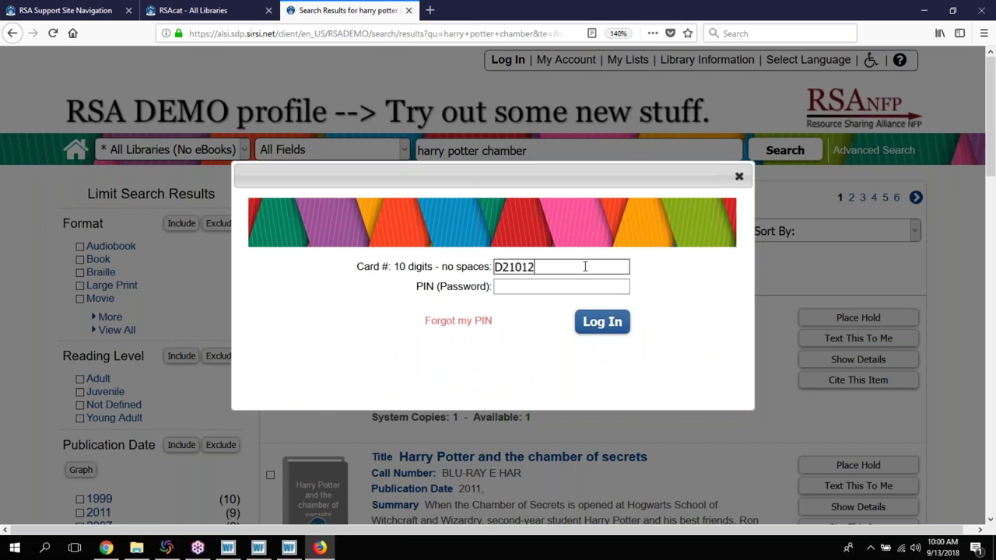
click(534, 285)
text(••••)
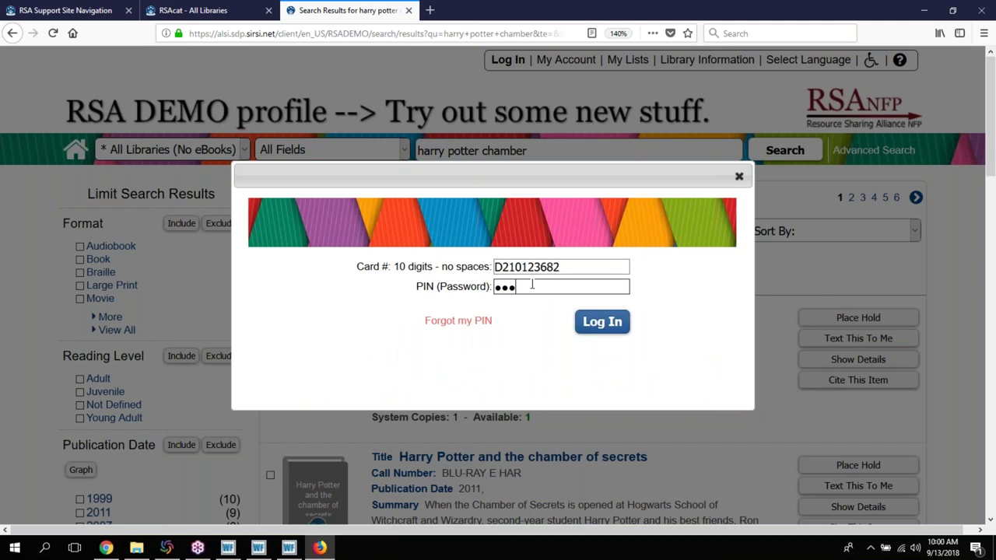
click(599, 322)
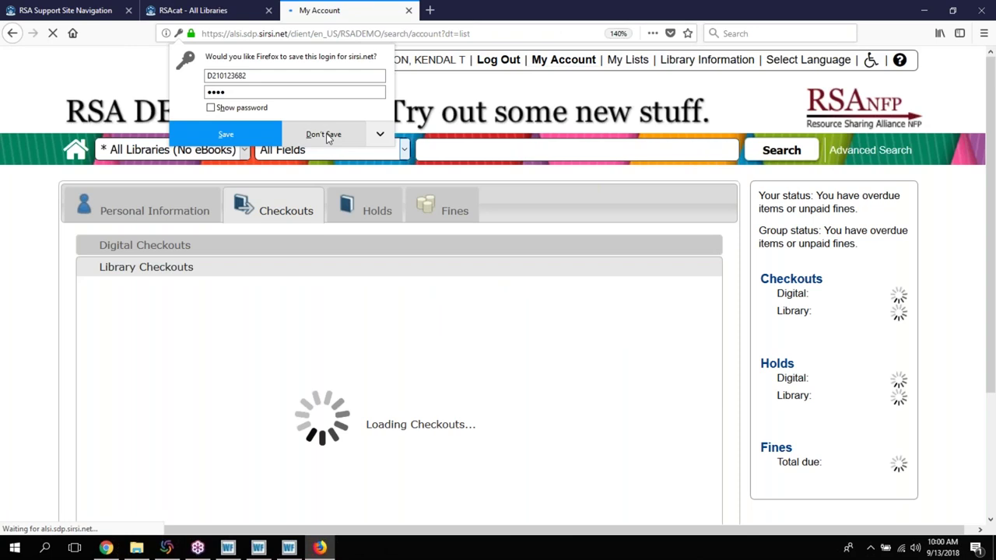
click(328, 137)
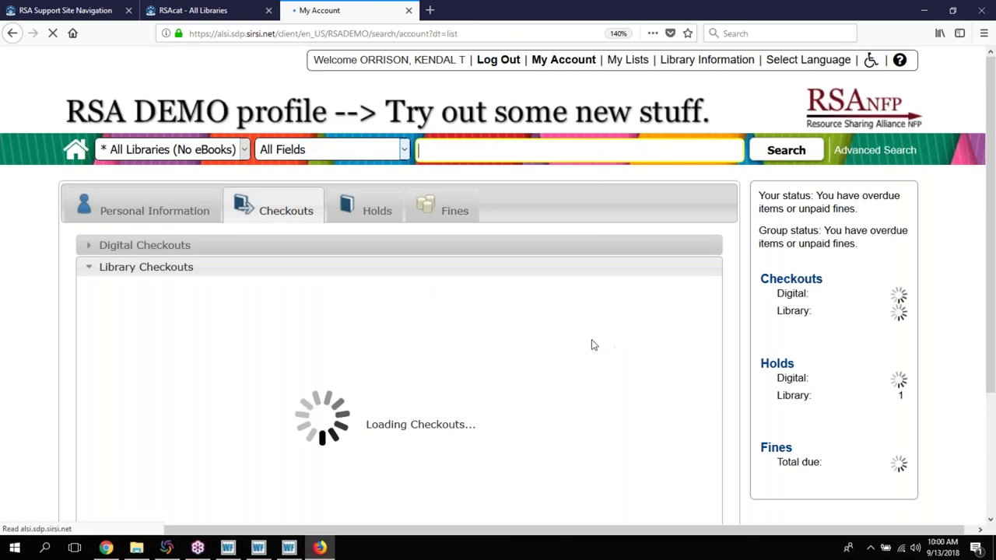
click(125, 211)
Put Contact Information into edit mode and scroll to the Address 1 phone and email fields.
scroll(603, 315, down, 5)
scroll(607, 315, up, 2)
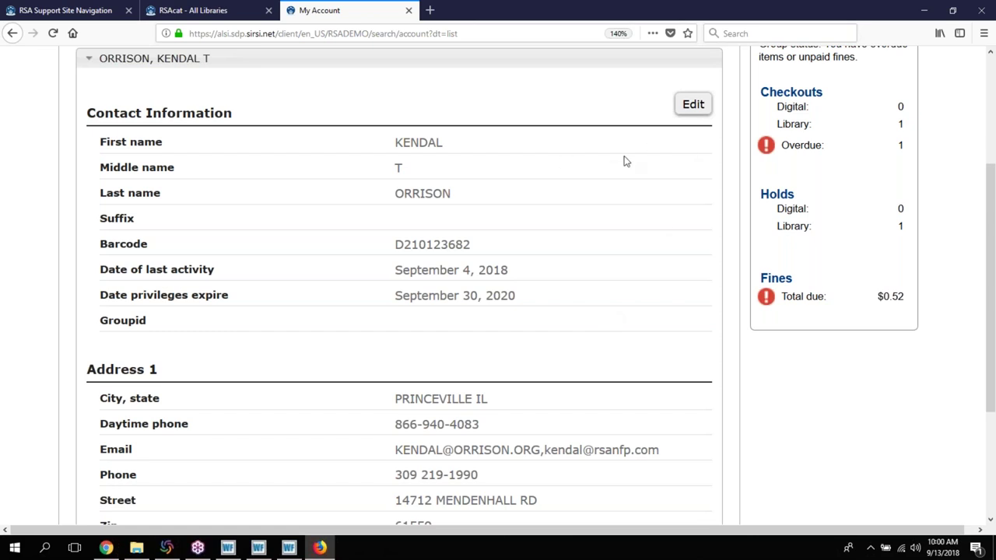
click(690, 106)
scroll(630, 401, down, 2)
scroll(631, 401, down, 2)
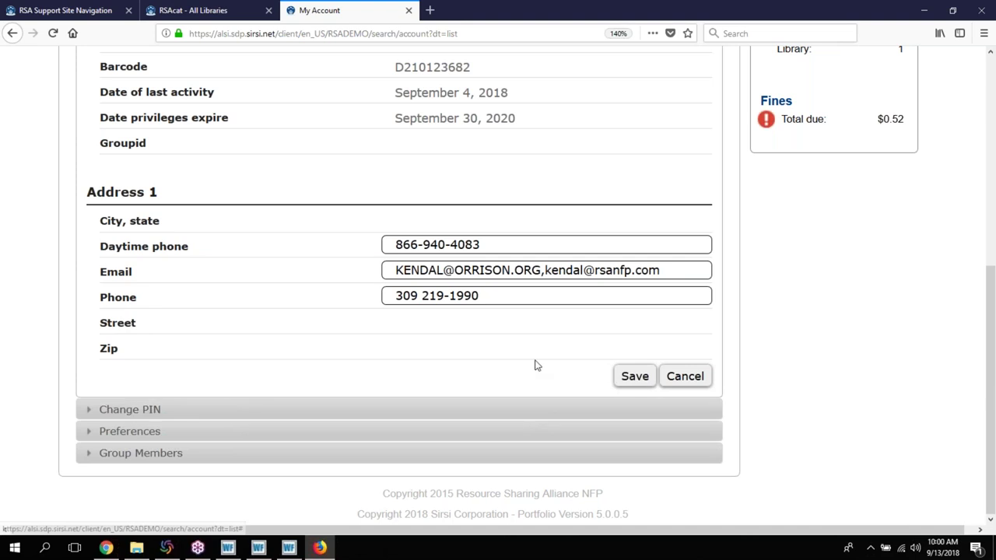
scroll(537, 364, up, 4)
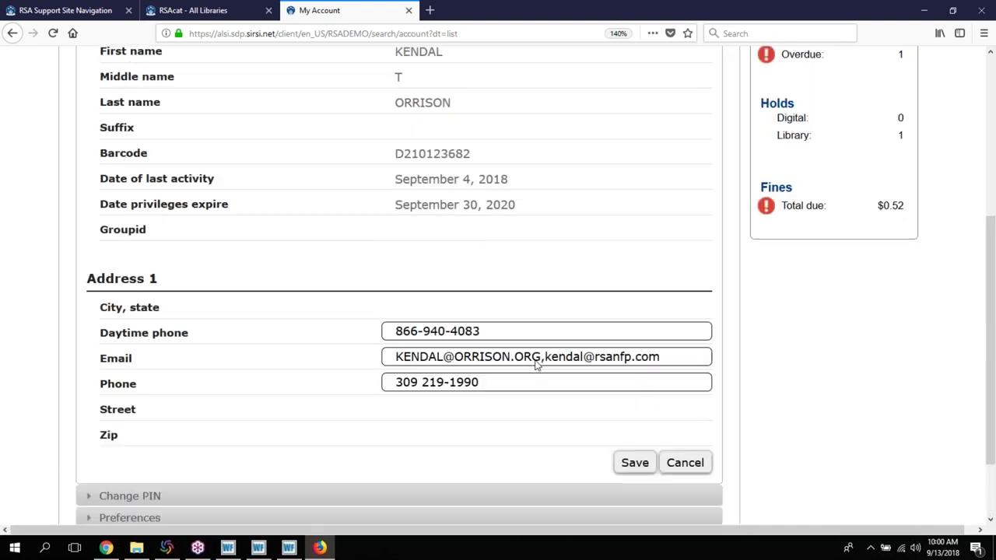
scroll(498, 288, down, 2)
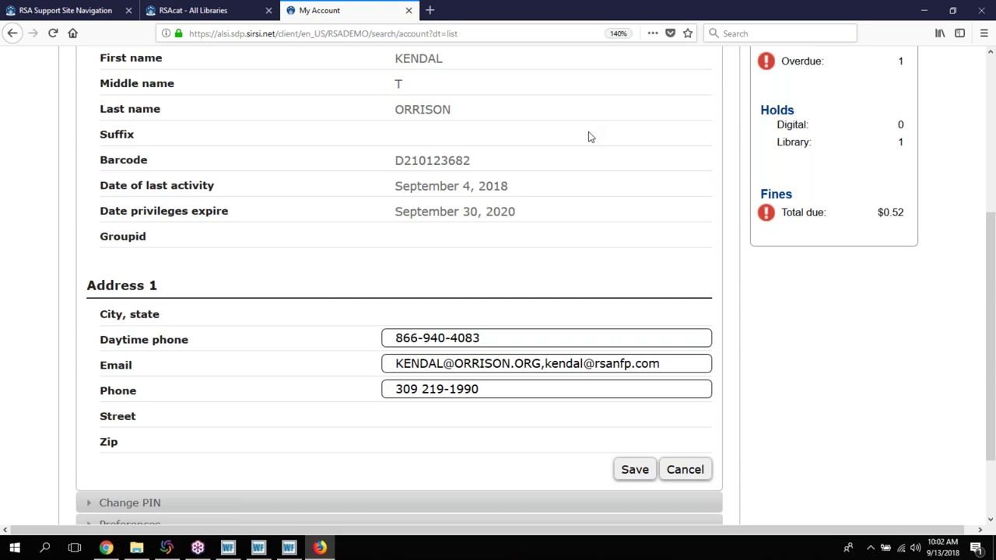
Retype the daytime phone number in a dotted format and try saving; dismiss the format error.
key(BackSpace)
key(BackSpace)
key(BackSpace)
key(BackSpace)
key(BackSpace)
key(BackSpace)
key(BackSpace)
key(BackSpace)
key(BackSpace)
key(BackSpace)
key(BackSpace)
key(BackSpace)
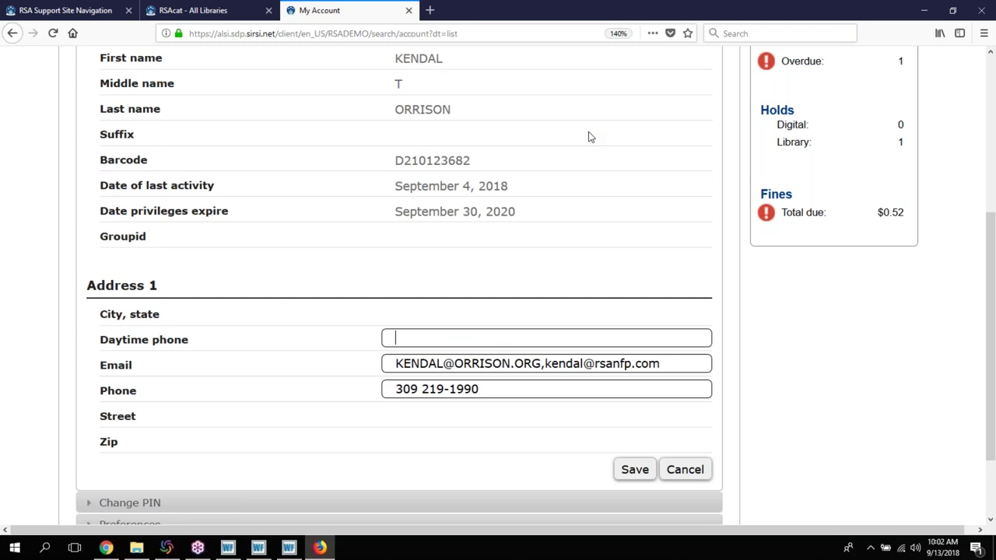
text(555.867.539)
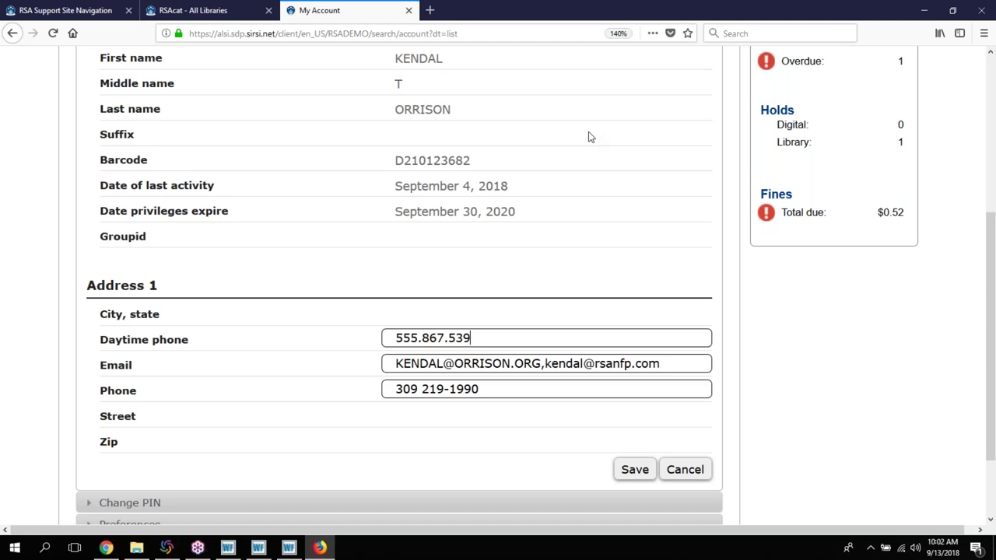
key(BackSpace)
text(09)
click(636, 470)
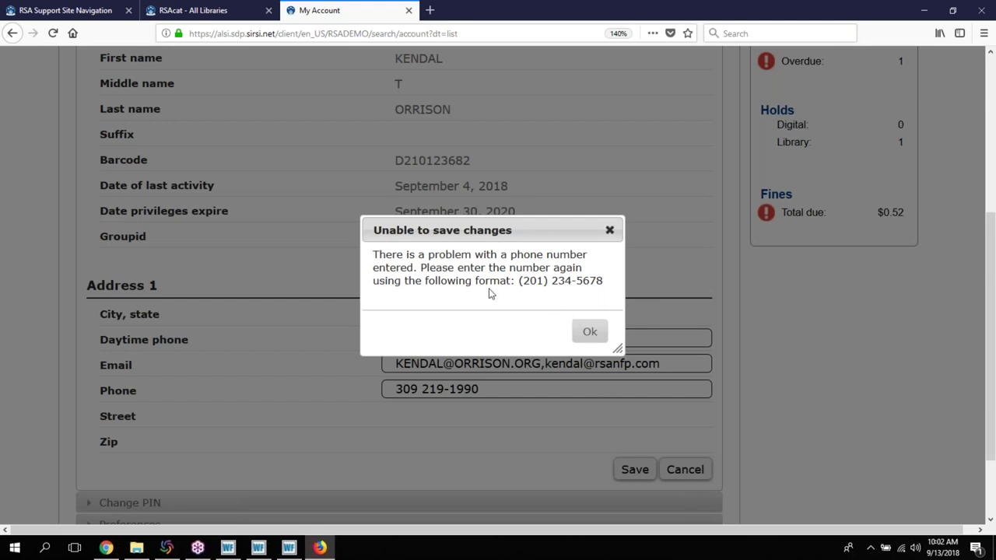
drag(531, 224, 428, 170)
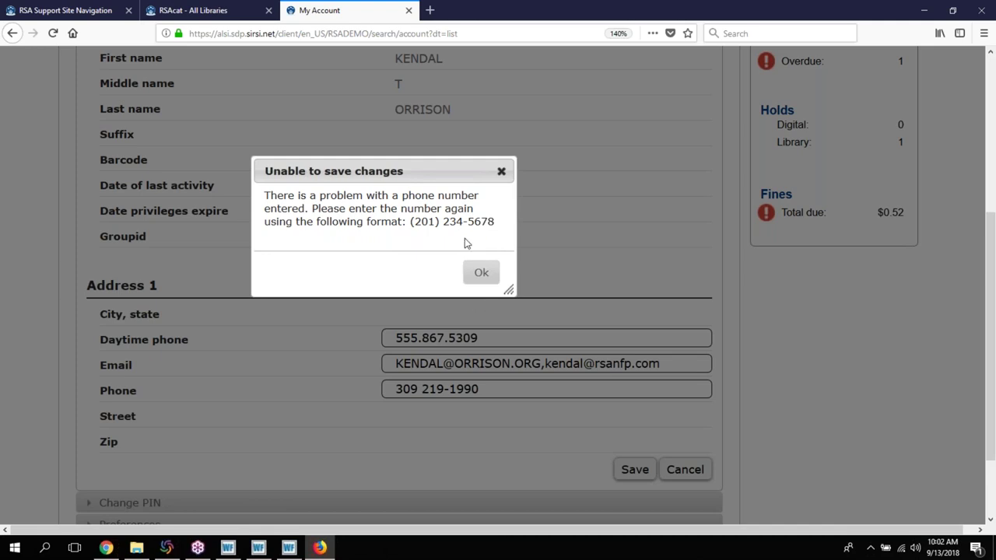
key(Return)
Reformat the phone with the area code in parentheses and a hyphen, retry saving, dismiss the error.
drag(490, 340, 382, 339)
click(382, 338)
text(()
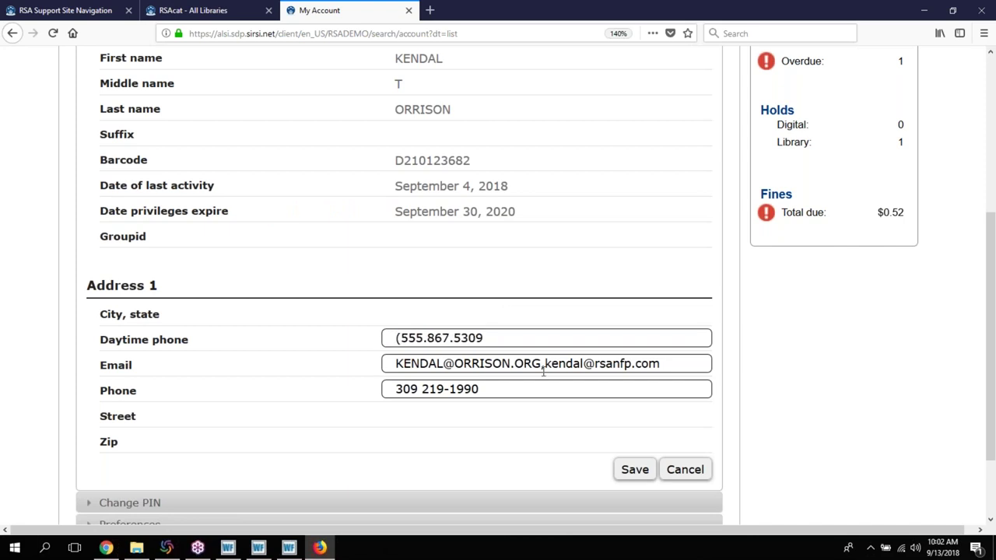
key(Right)
key(Right)
key(Right)
text())
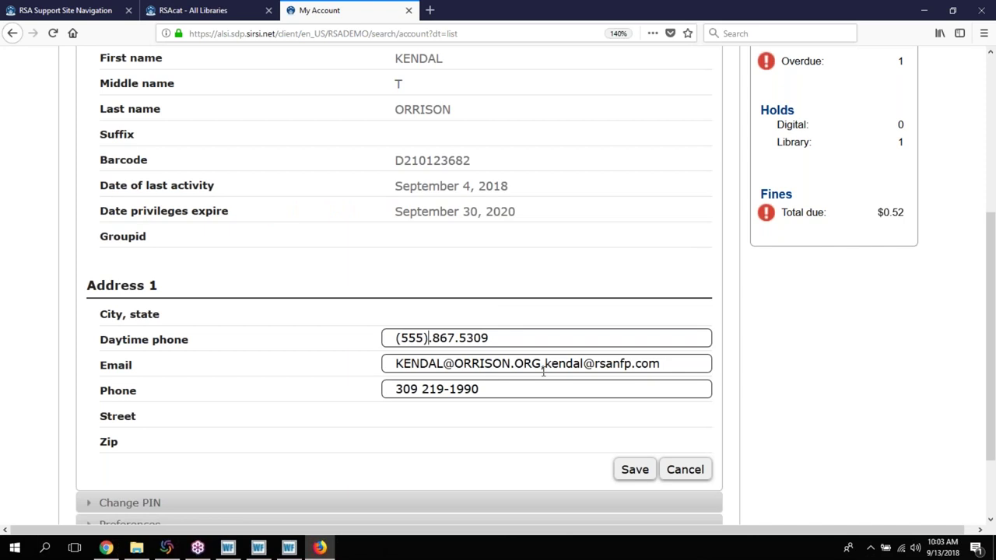
key(Delete)
key(Right)
key(Right)
key(Right)
key(shift+Right)
text(-)
click(634, 471)
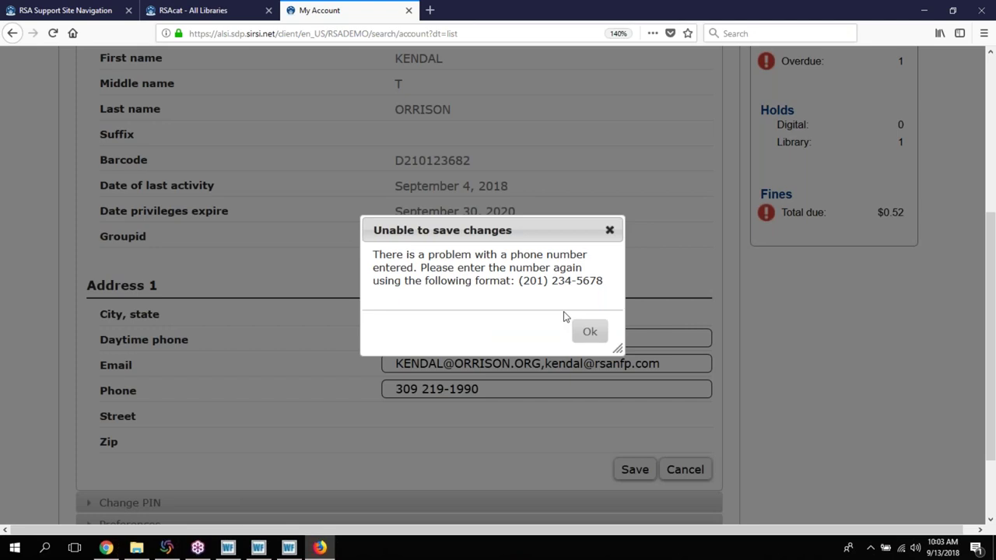
drag(528, 233, 512, 186)
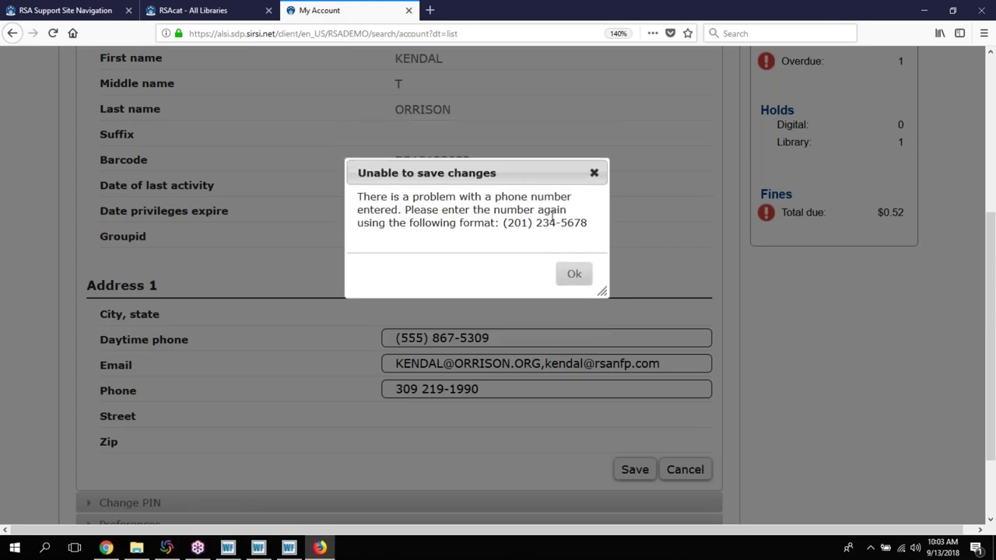
click(574, 274)
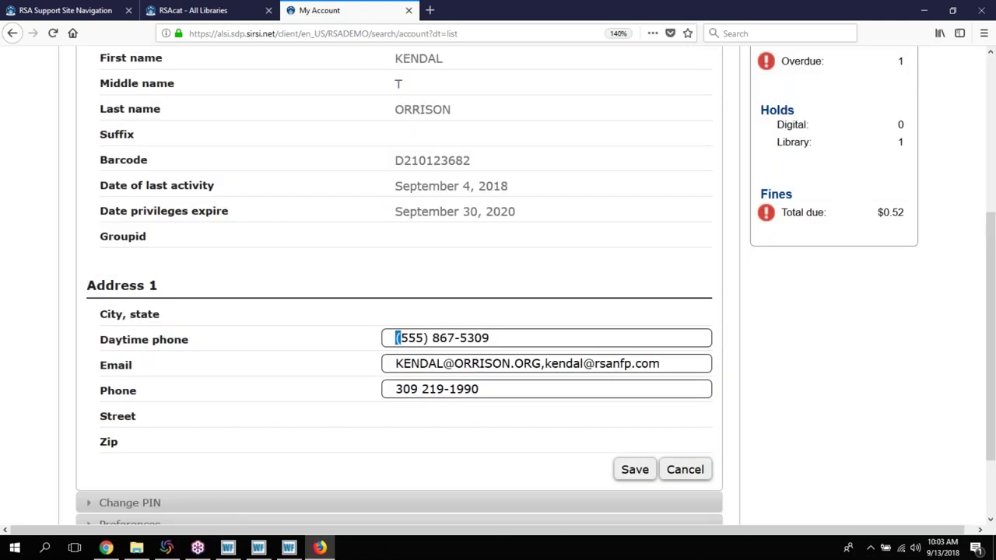
Try hyphenated and space-separated phone formats, both rejected, then cancel the contact edit.
key(Delete)
key(Right)
key(Right)
key(Right)
key(shift+Right)
key(shift+Right)
text(-)
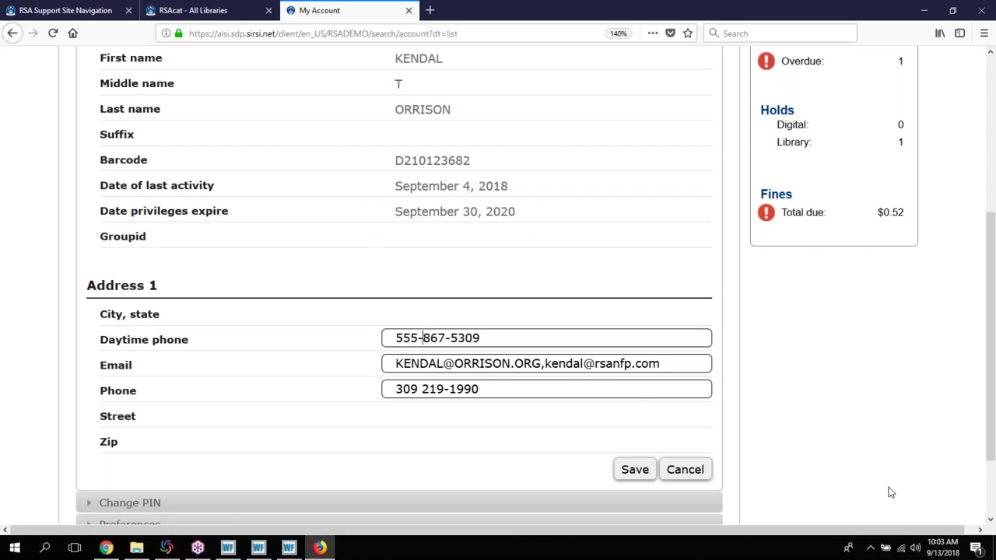
click(624, 469)
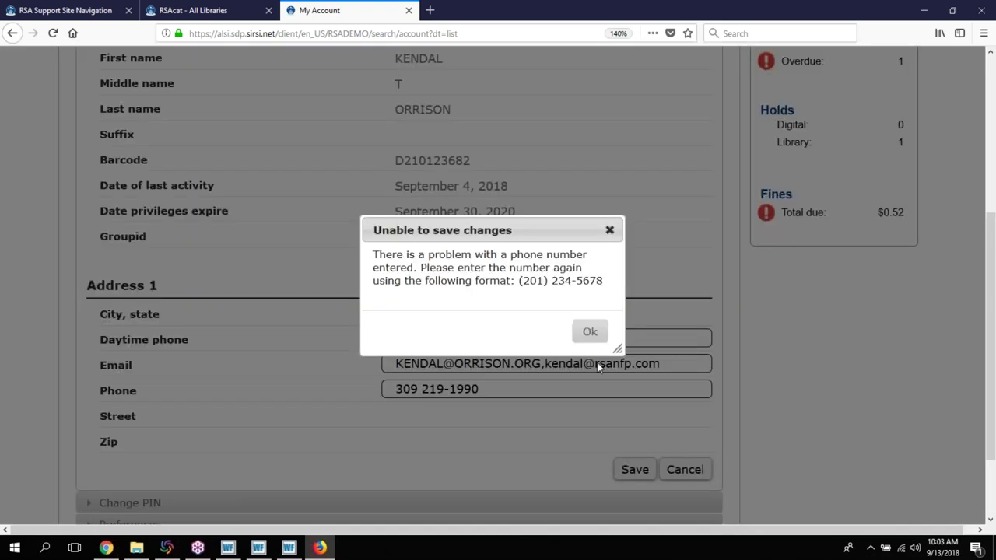
click(590, 333)
click(425, 338)
key(BackSpace)
click(626, 476)
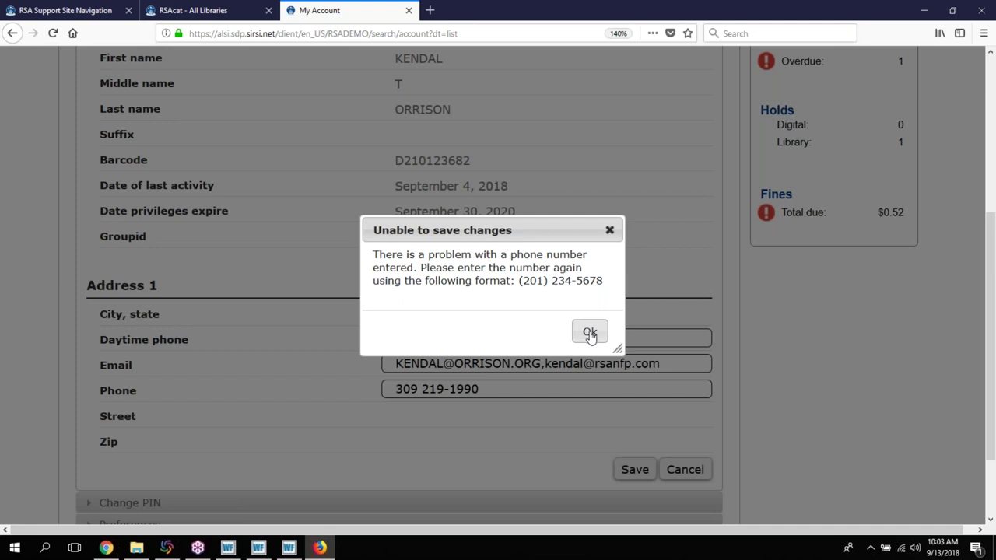
click(590, 333)
click(696, 476)
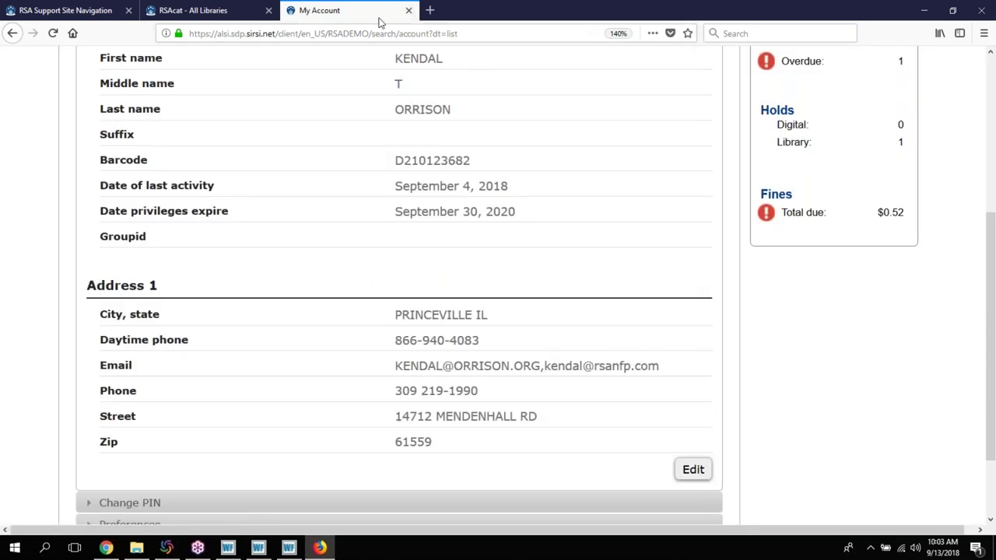
Load the TESTNormalPL catalog profile via the web address and open the All Fields search-type list.
scroll(446, 141, up, 3)
scroll(446, 142, up, 2)
click(474, 34)
click(489, 35)
drag(487, 34, 329, 34)
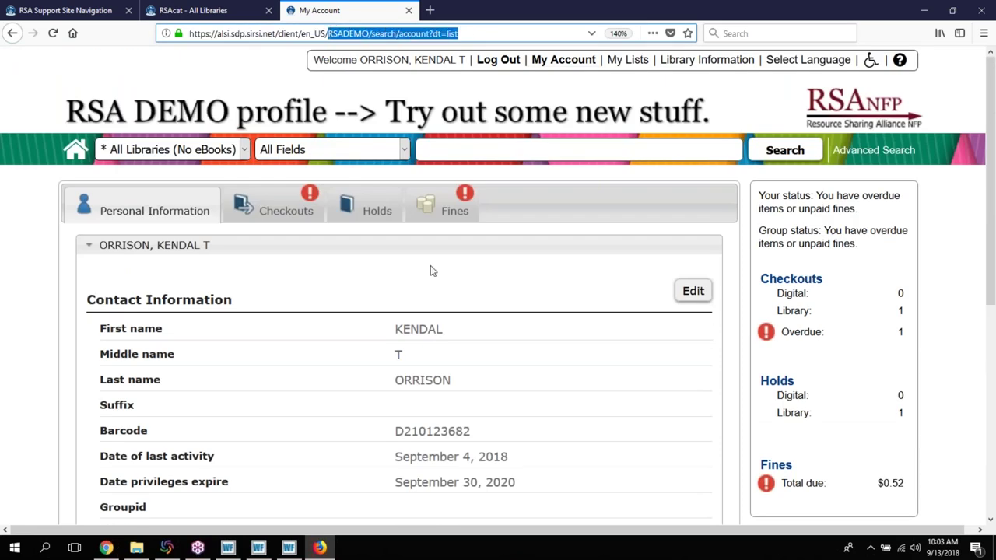
text(TEST)
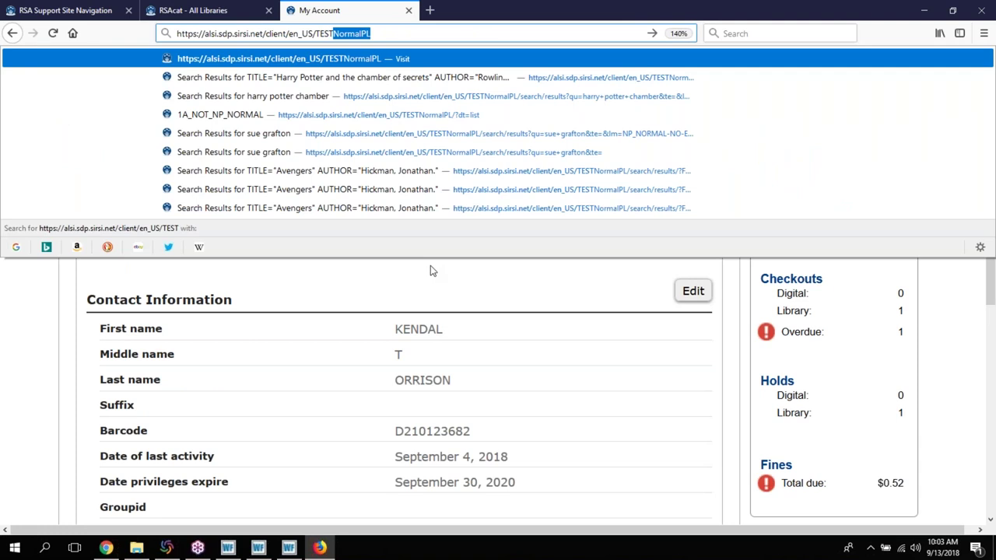
key(Return)
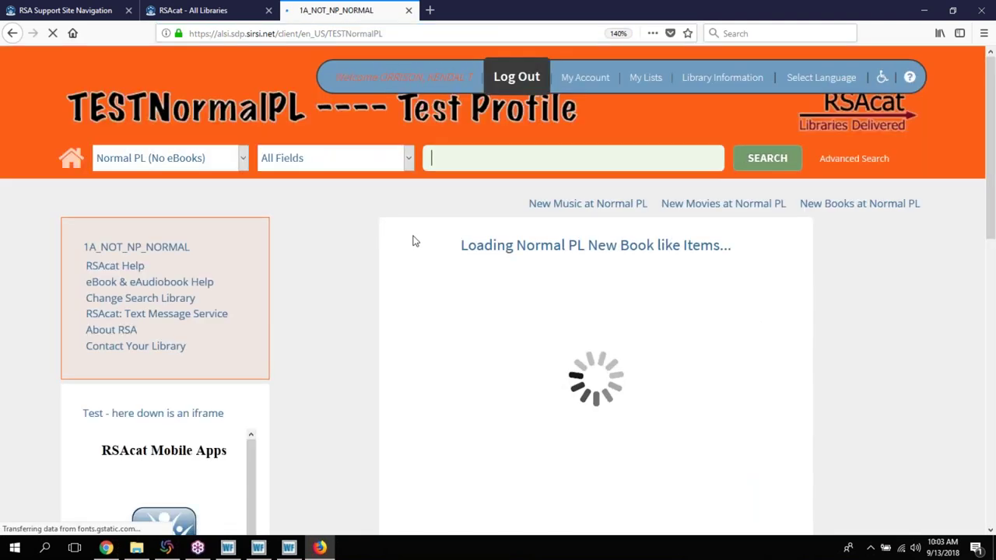
click(406, 159)
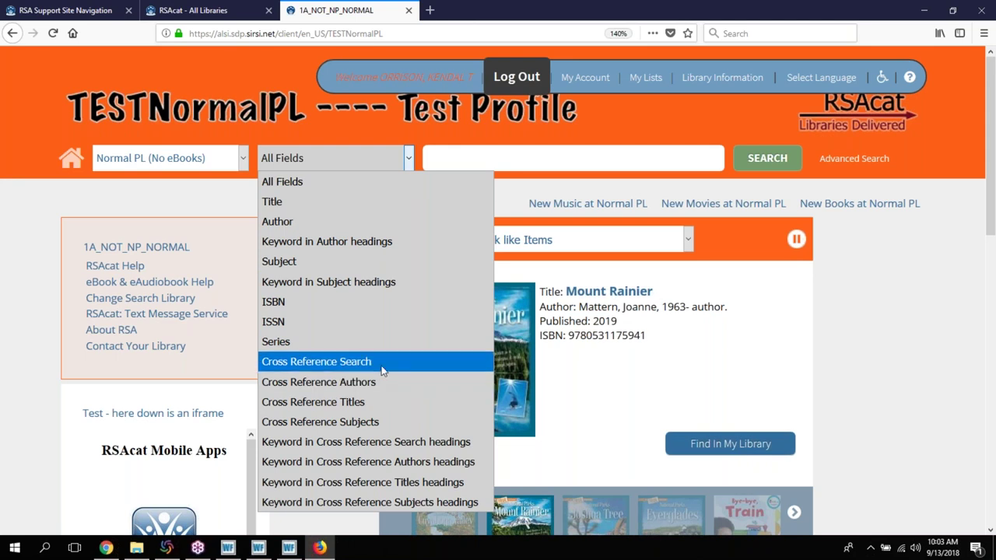
Search Cross Reference Subjects for 'global warming' and browse the authority headings returned.
click(377, 424)
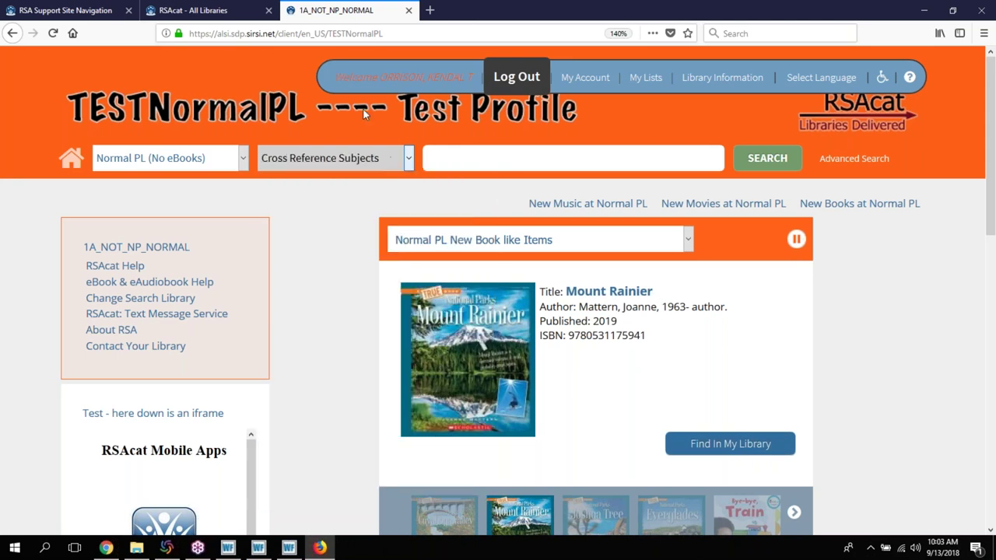
click(463, 157)
text(global warming)
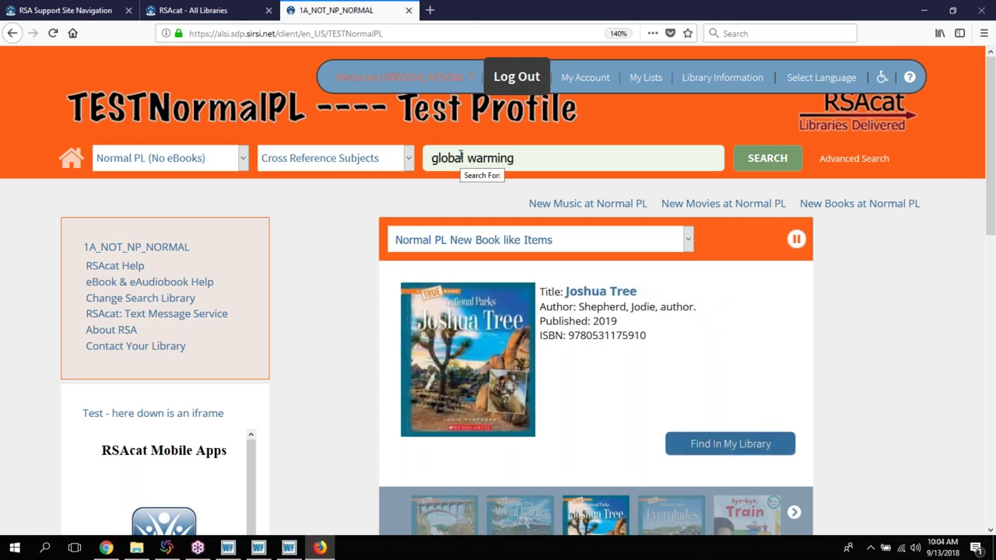
key(Return)
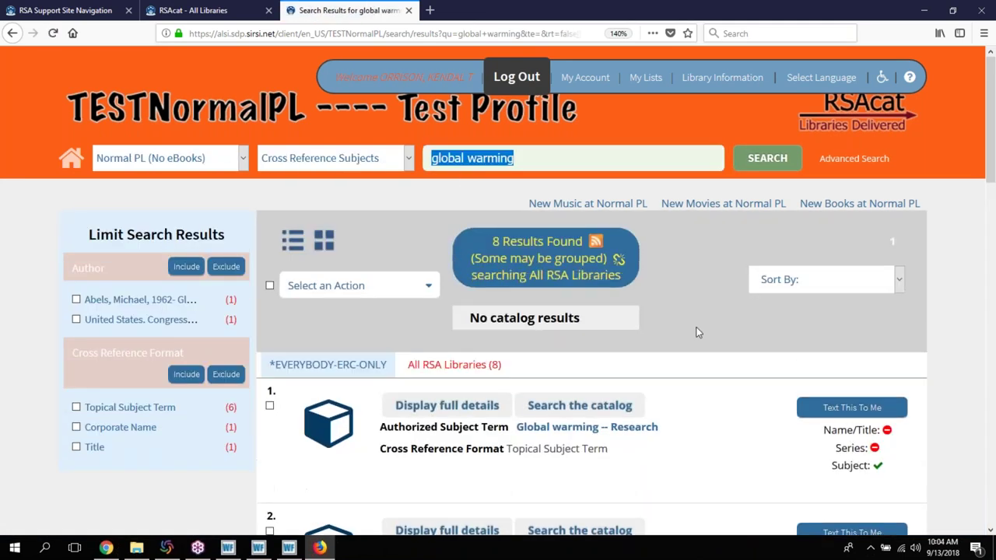
scroll(698, 333, down, 5)
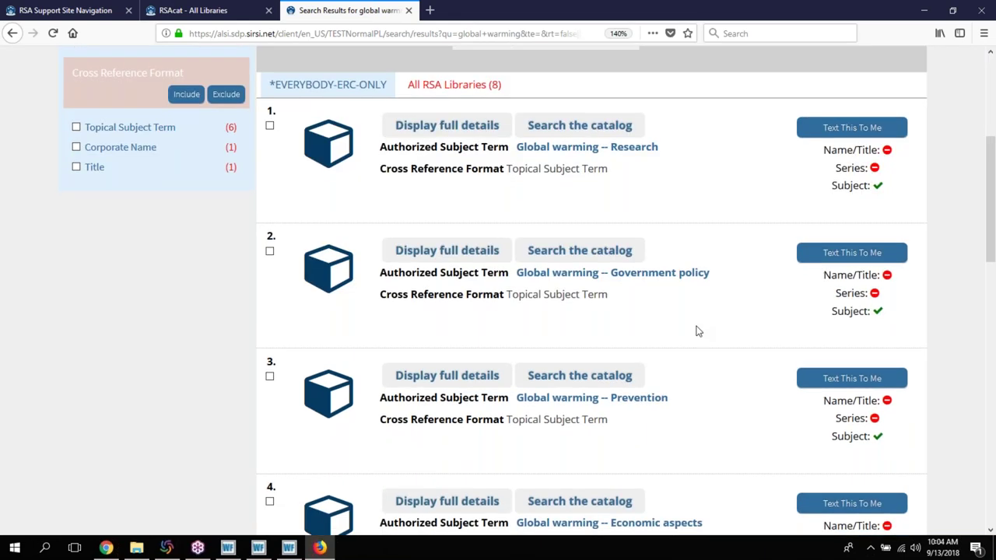
scroll(699, 332, down, 5)
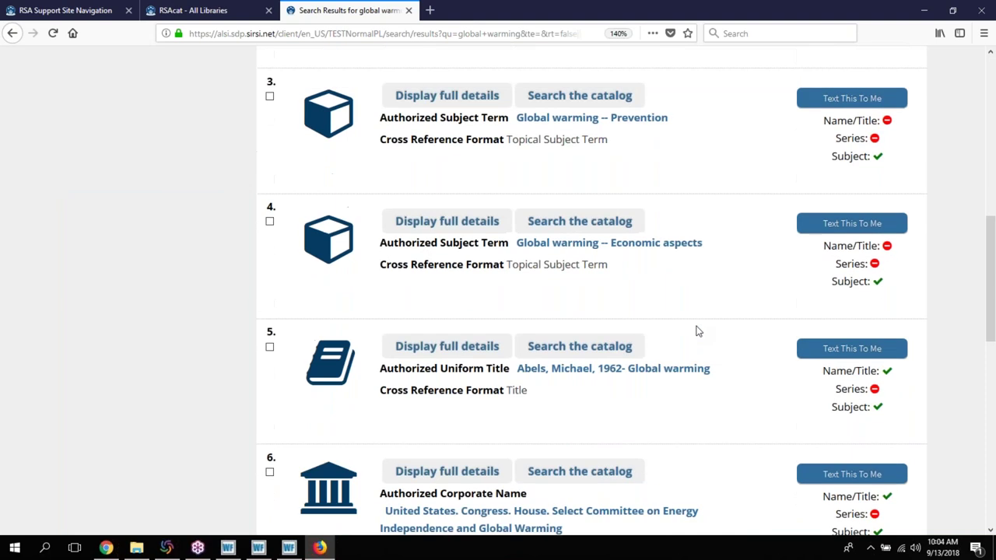
scroll(699, 332, down, 3)
scroll(474, 229, down, 2)
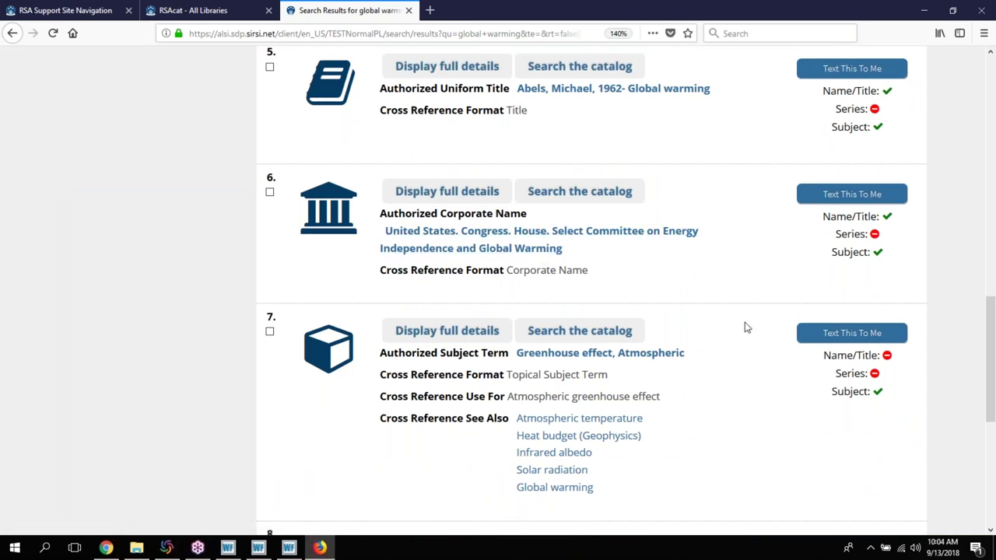
scroll(744, 328, up, 1)
scroll(745, 328, up, 2)
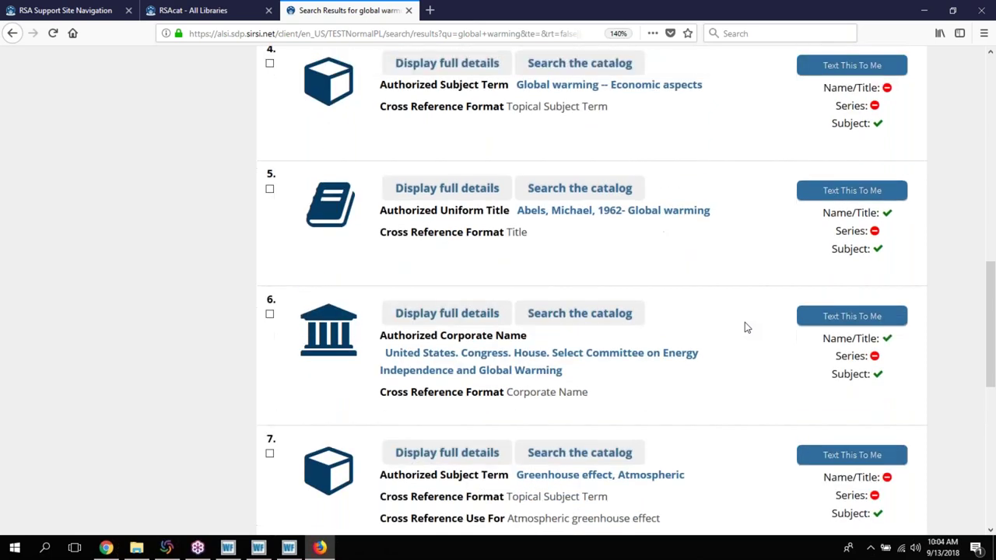
scroll(580, 382, down, 1)
scroll(688, 431, up, 1)
scroll(688, 430, up, 3)
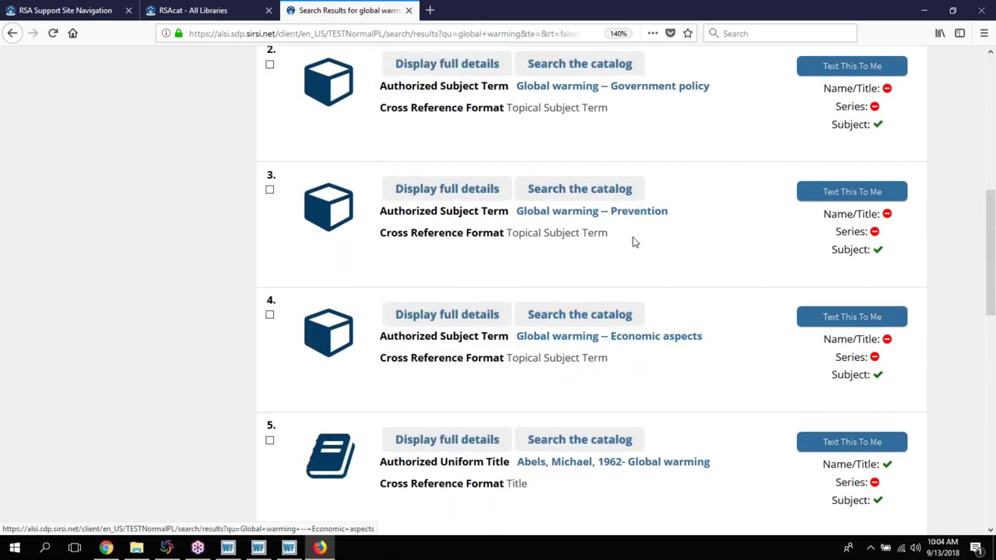
Open the Global warming -- Prevention subject's 39 results, then rerun it for Normal PL (7 results).
click(625, 218)
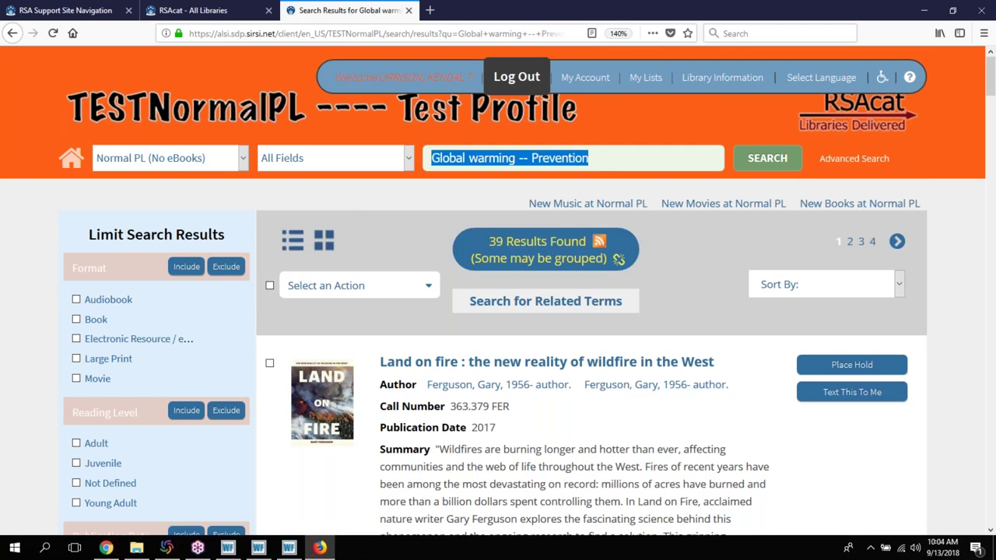
scroll(498, 293, down, 1)
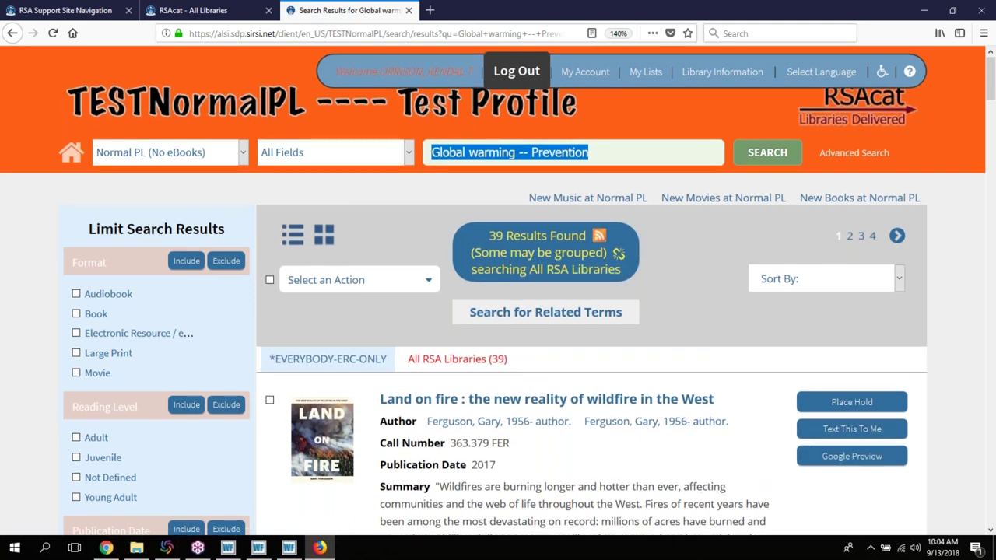
scroll(498, 294, down, 3)
scroll(498, 294, down, 8)
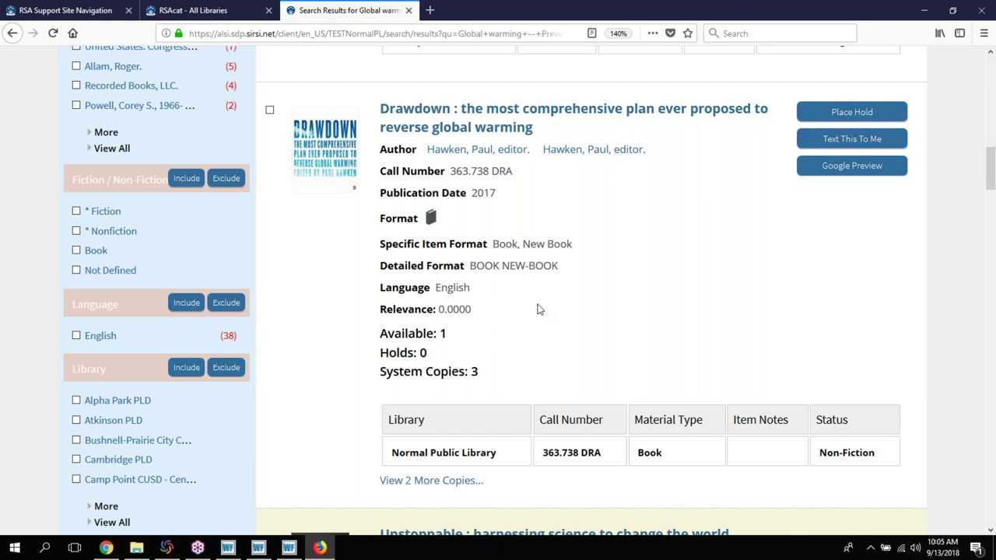
scroll(539, 310, up, 10)
scroll(595, 143, up, 2)
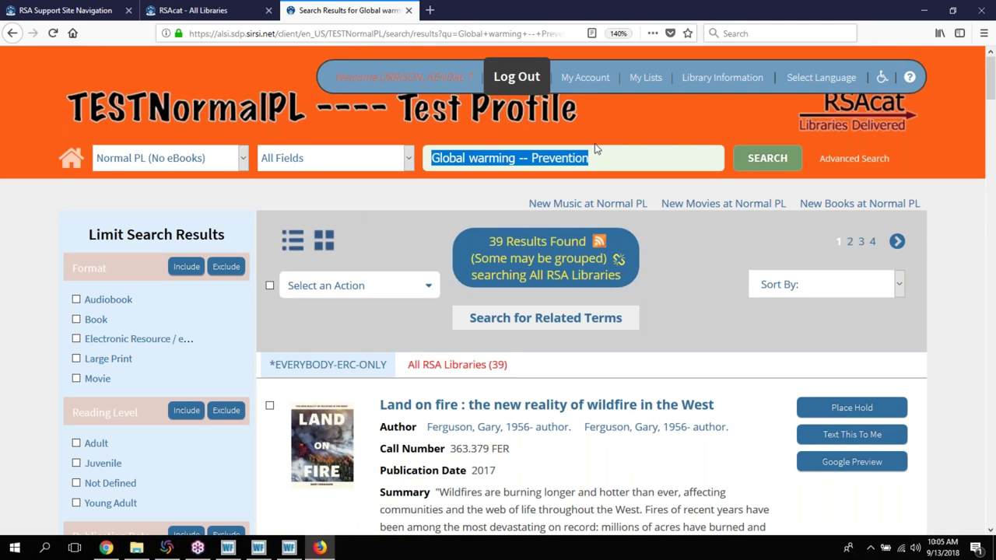
click(767, 160)
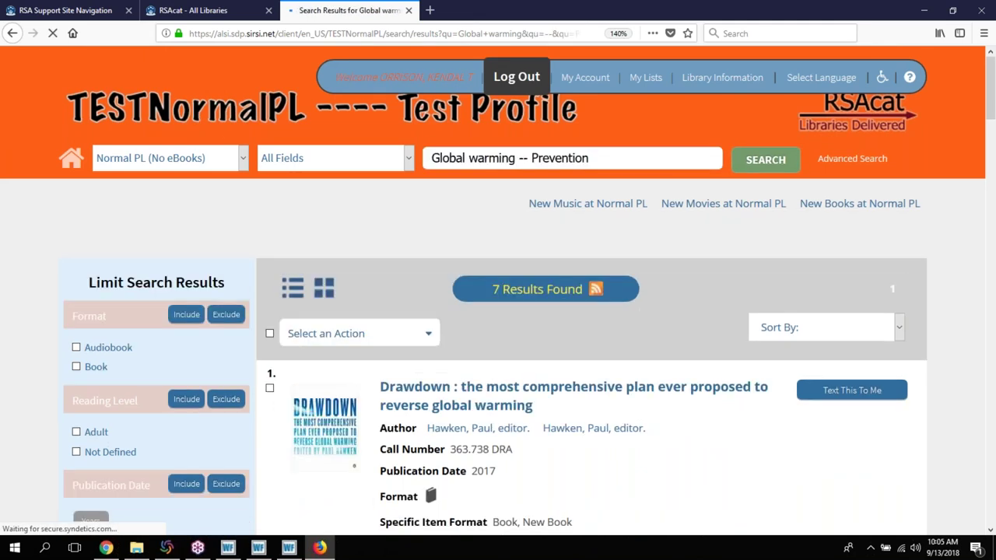
Shorten the search to 'Global warming', run it, and browse page 11 of the 127 results.
click(589, 158)
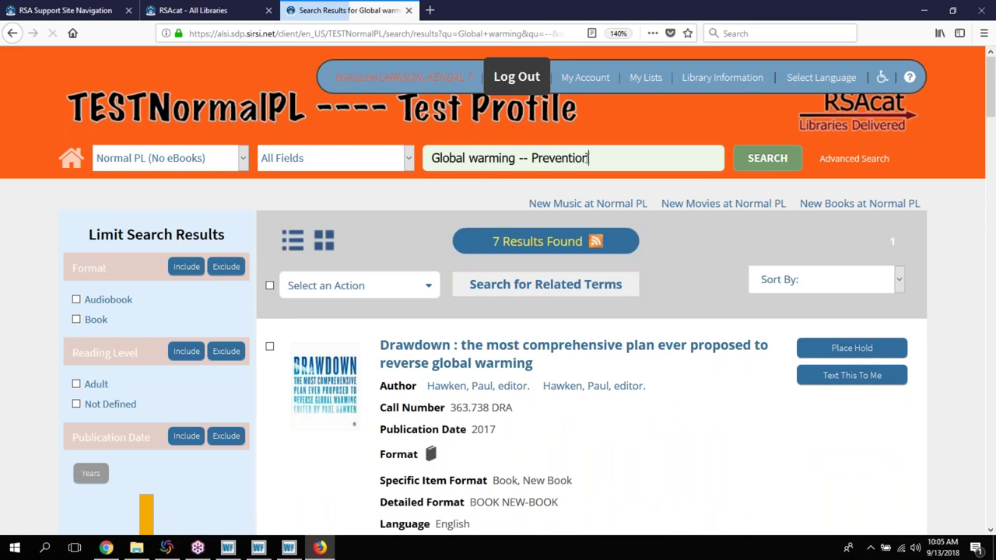
key(BackSpace)
key(BackSpace)
key(BackSpace)
key(BackSpace)
key(BackSpace)
key(BackSpace)
key(BackSpace)
key(BackSpace)
key(BackSpace)
key(BackSpace)
key(BackSpace)
key(BackSpace)
key(BackSpace)
key(BackSpace)
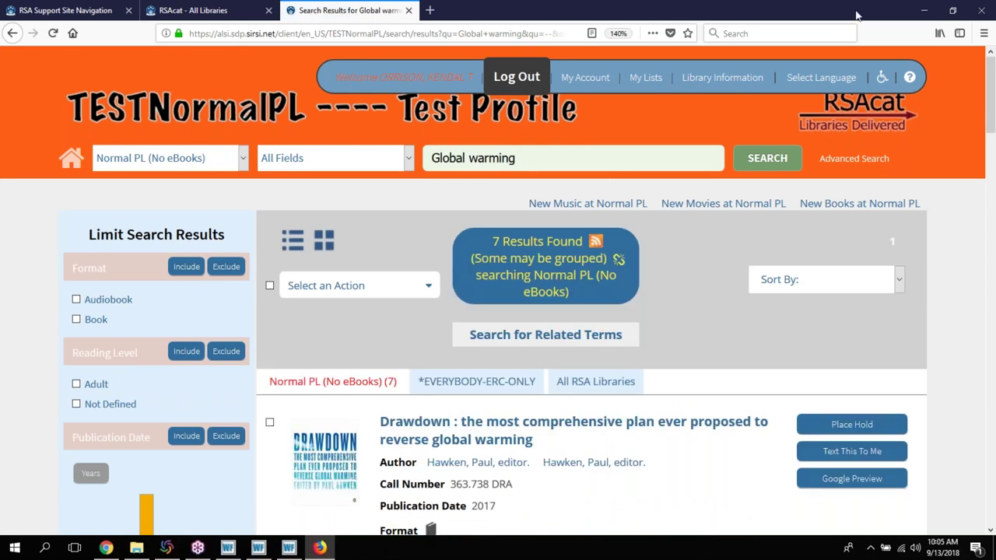
click(769, 159)
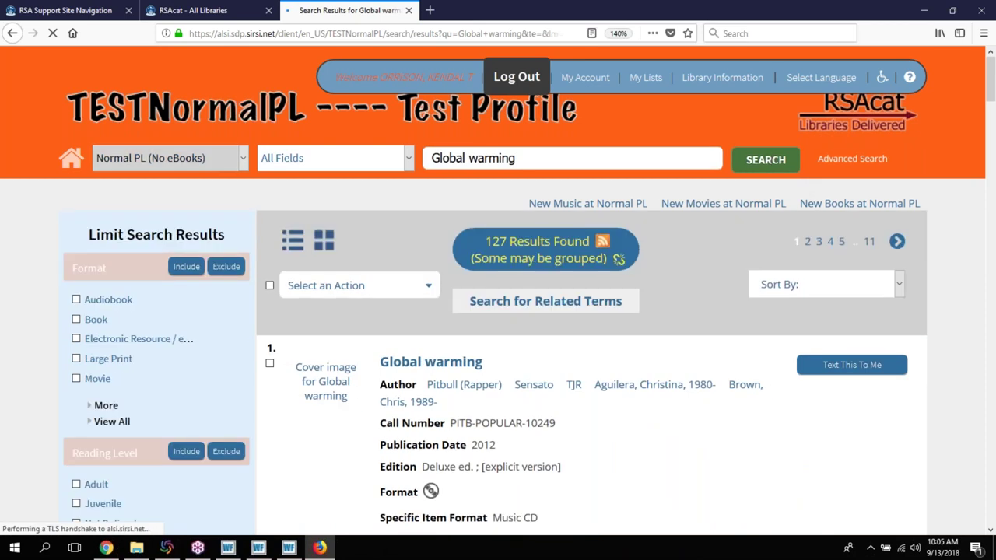
click(869, 242)
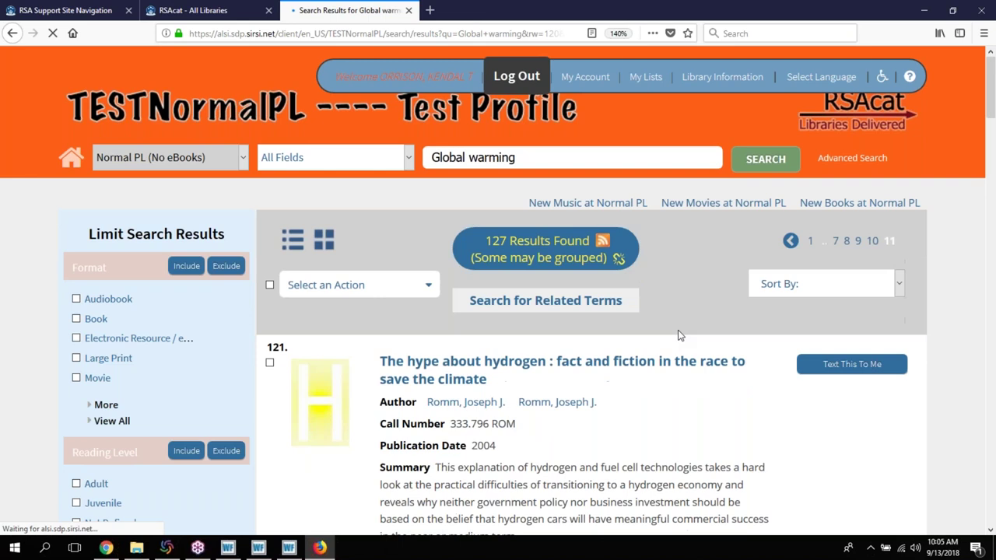
scroll(678, 336, down, 15)
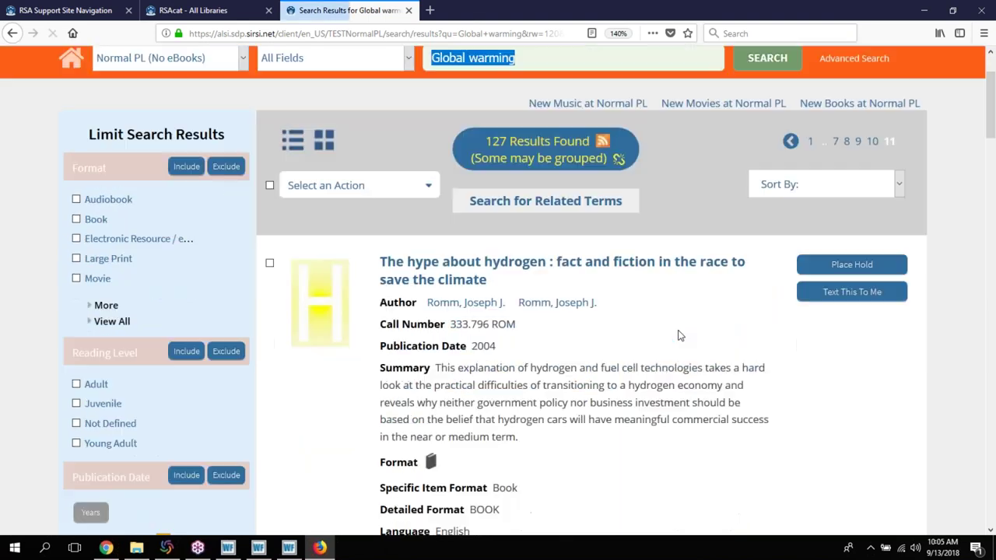
scroll(678, 335, down, 5)
scroll(678, 335, down, 20)
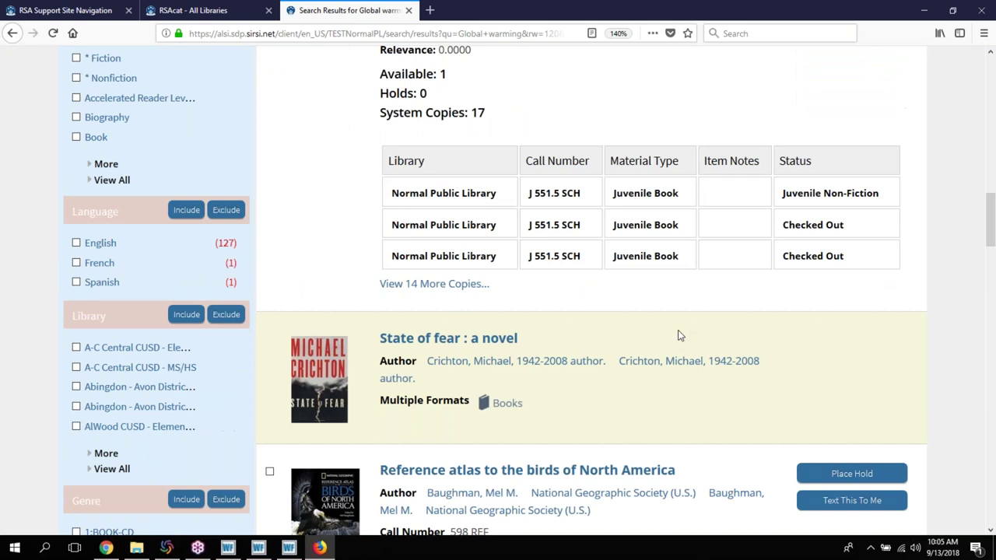
scroll(677, 331, up, 8)
scroll(678, 332, down, 8)
scroll(678, 332, up, 8)
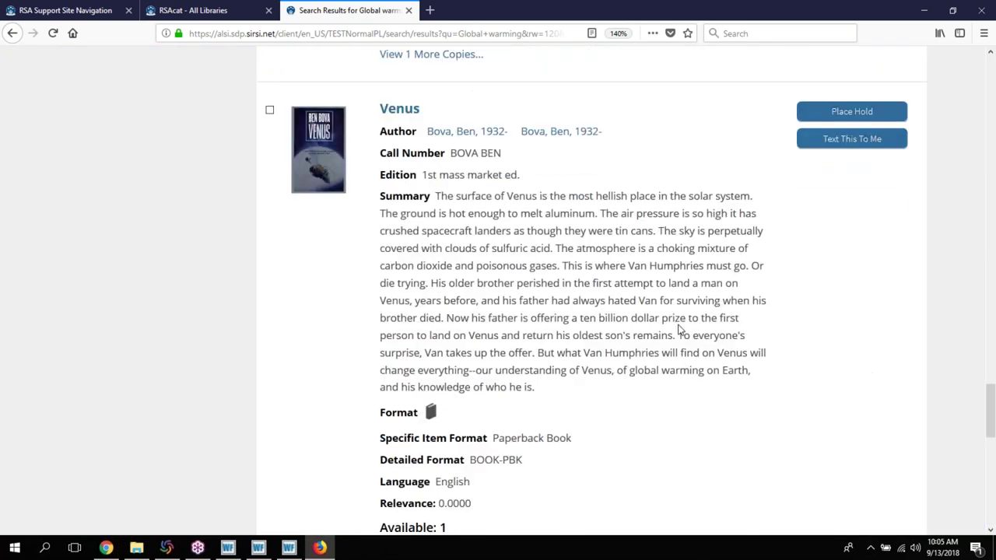
scroll(678, 330, up, 15)
scroll(618, 383, up, 3)
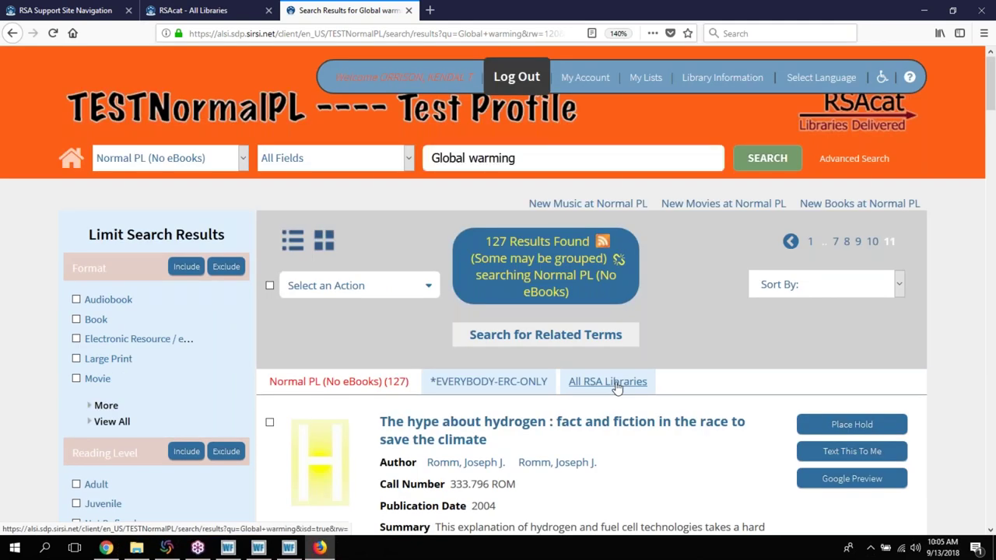
Widen the Global warming results to All RSA Libraries, giving 897 results.
click(651, 381)
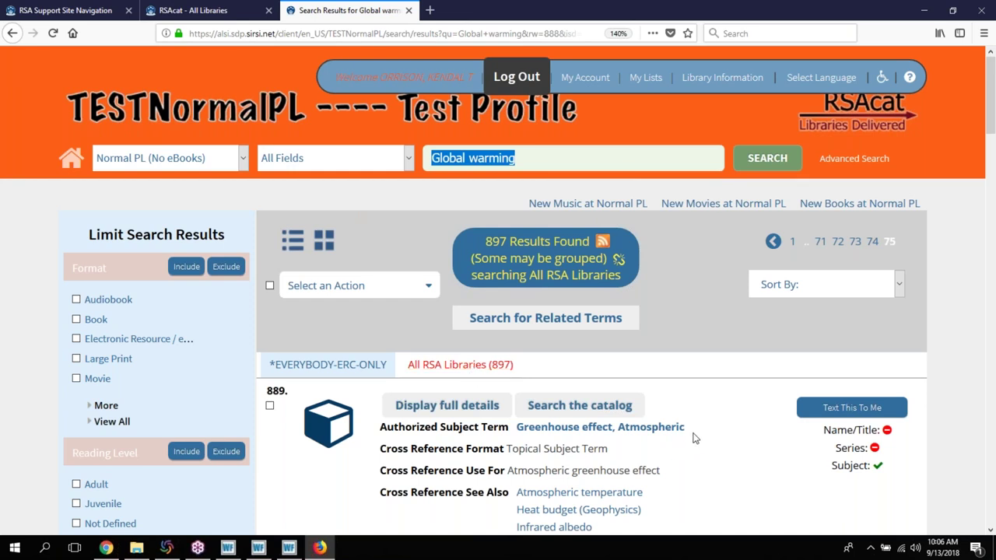
scroll(695, 438, down, 6)
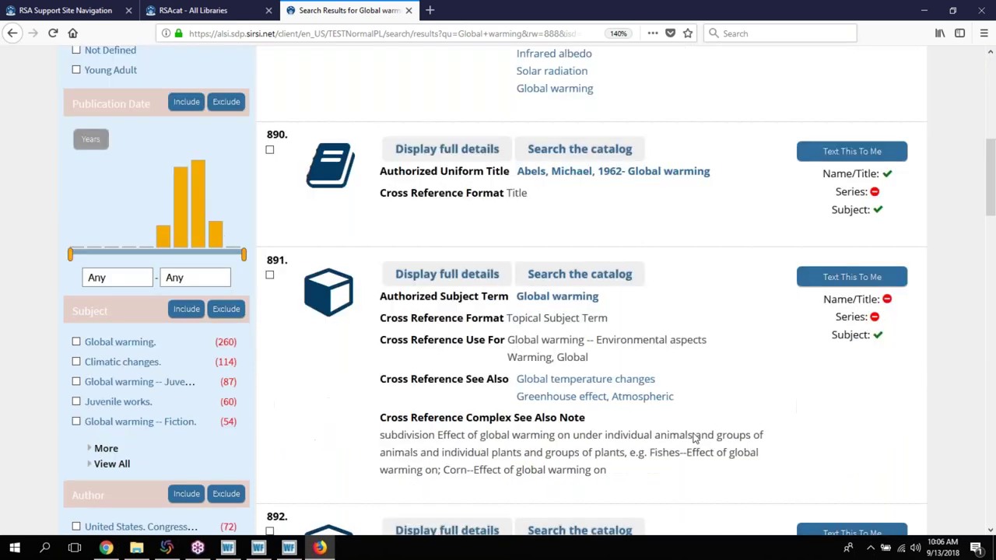
scroll(695, 438, down, 15)
scroll(695, 438, up, 9)
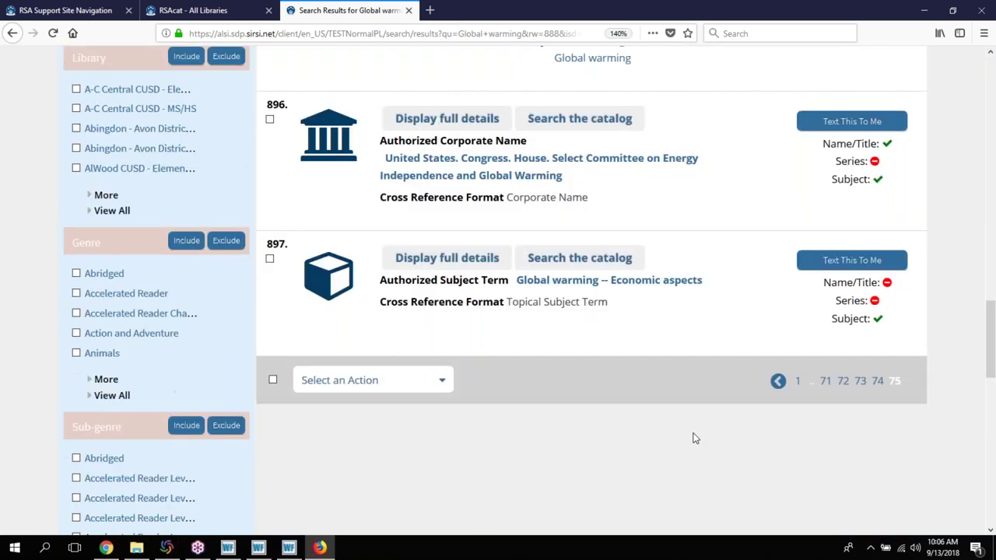
scroll(695, 438, up, 10)
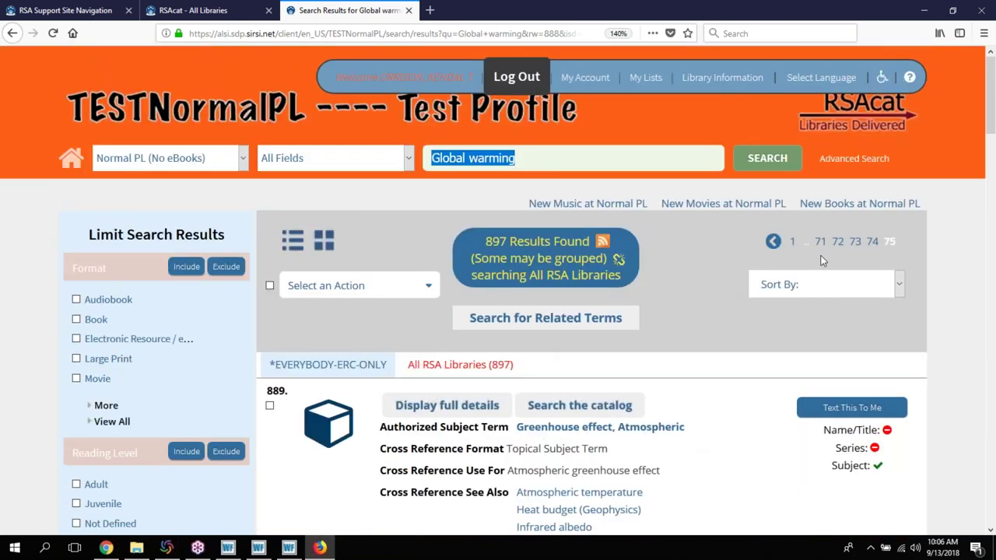
Page through to the last results page, 75, then clear the search box.
click(873, 244)
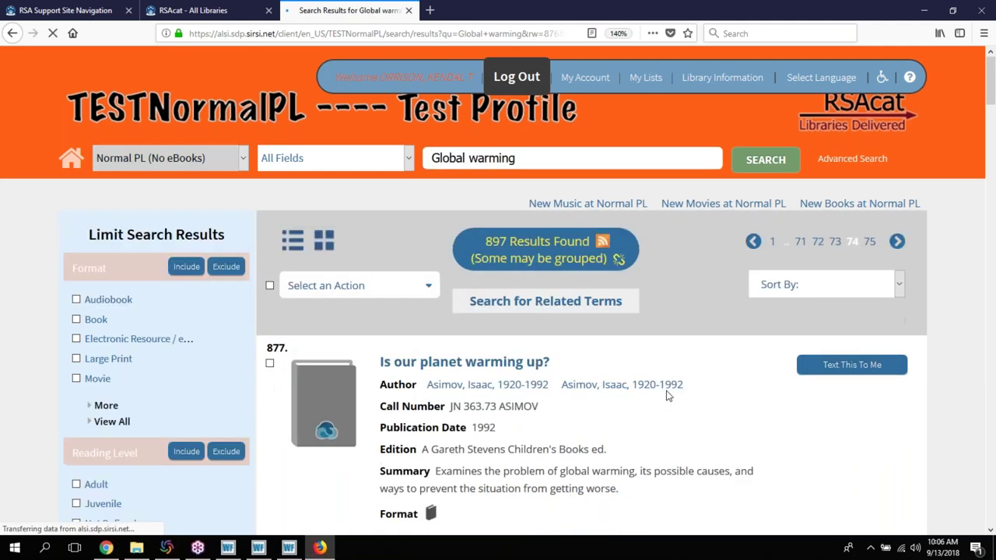
scroll(666, 396, down, 15)
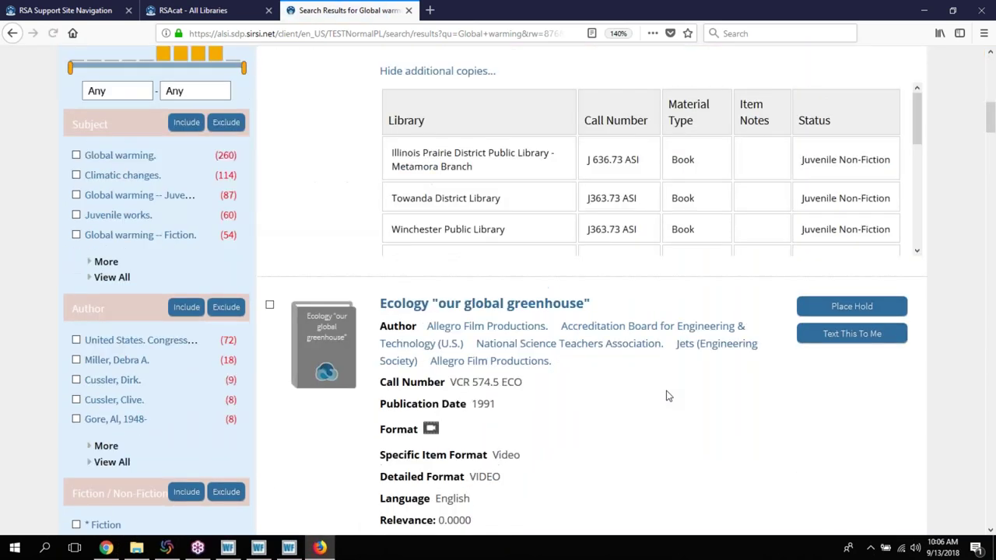
scroll(666, 396, down, 10)
scroll(666, 396, down, 10)
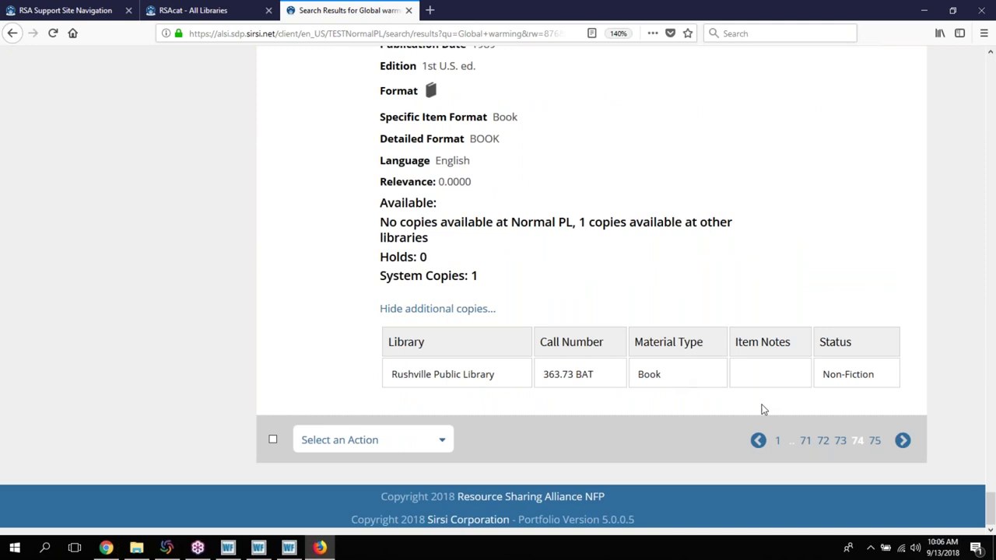
click(874, 441)
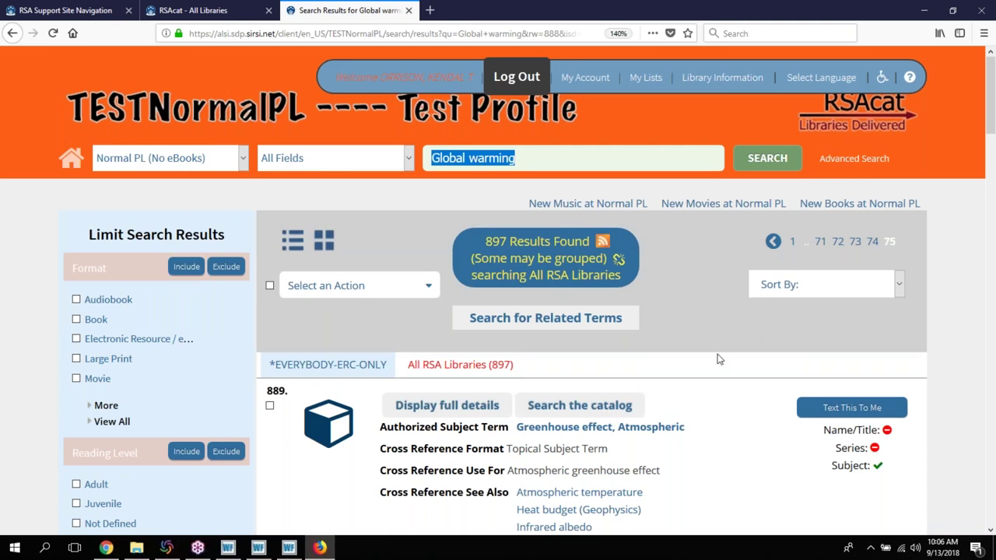
scroll(720, 360, down, 1)
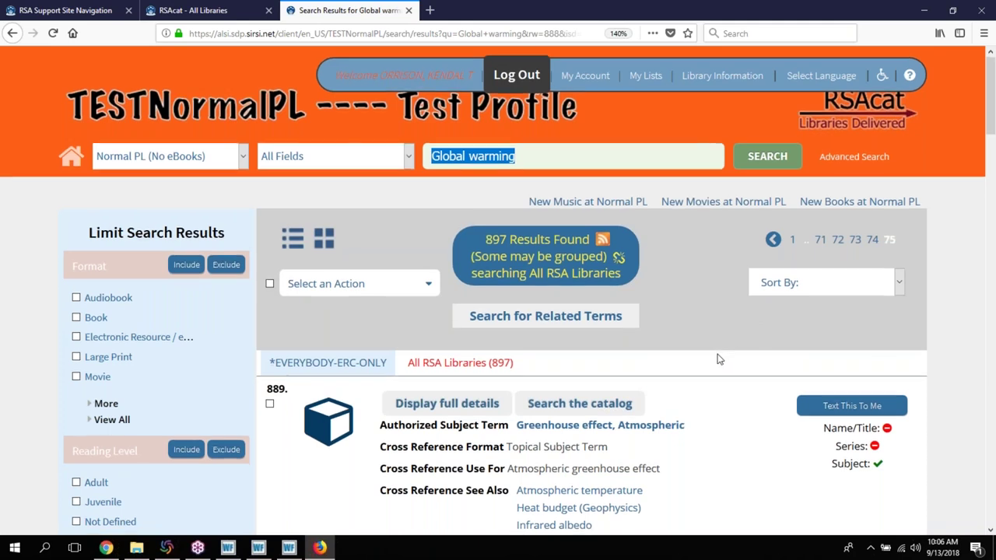
scroll(716, 355, down, 10)
scroll(719, 356, up, 10)
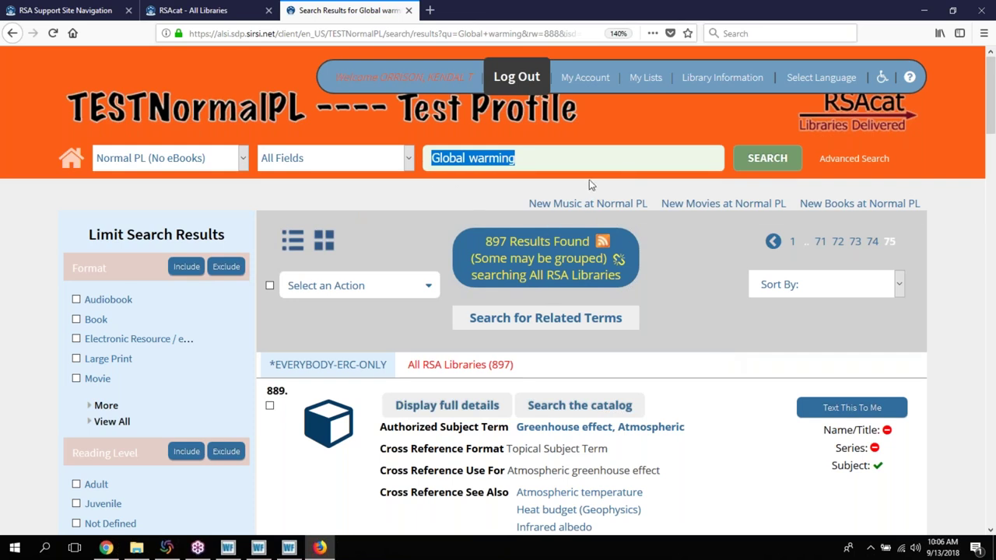
key(BackSpace)
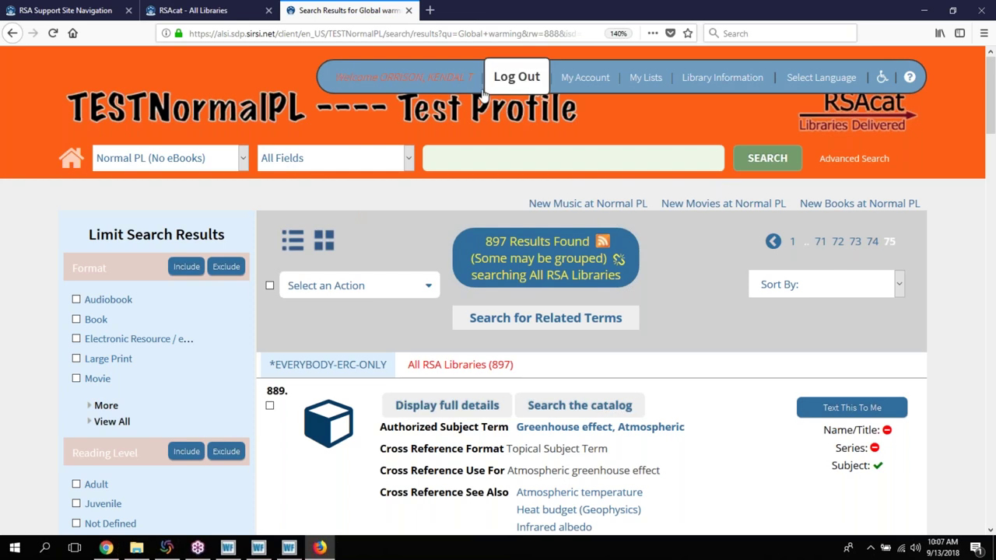
click(84, 17)
Scroll the RSA Library Staff Support Site welcome page to view its navigation links and training events.
scroll(458, 367, up, 4)
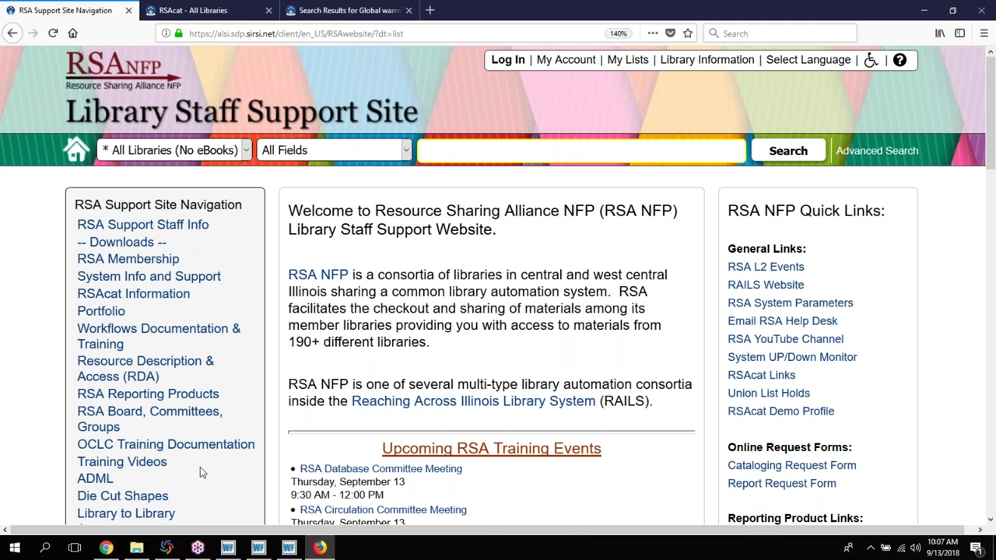
scroll(200, 469, down, 1)
scroll(200, 472, down, 2)
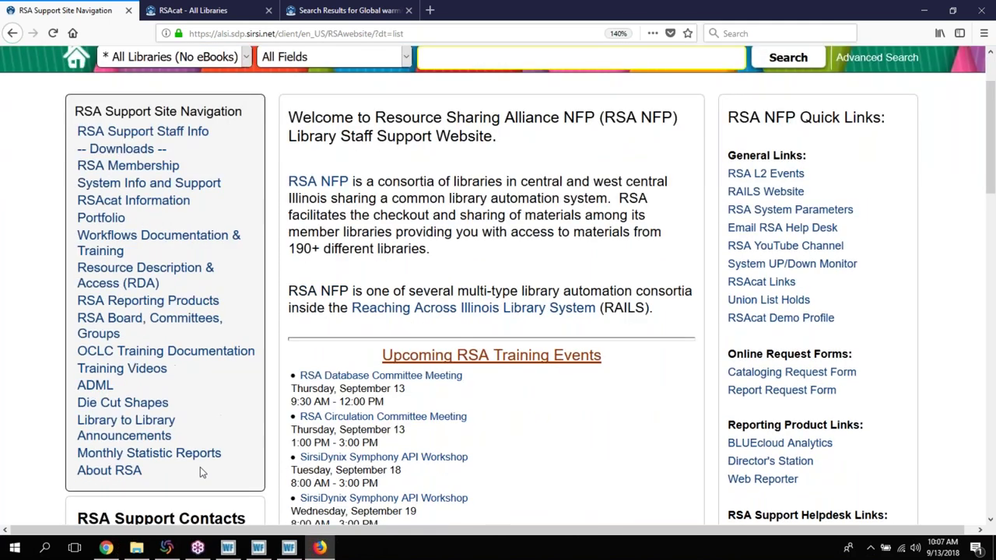
scroll(202, 470, up, 2)
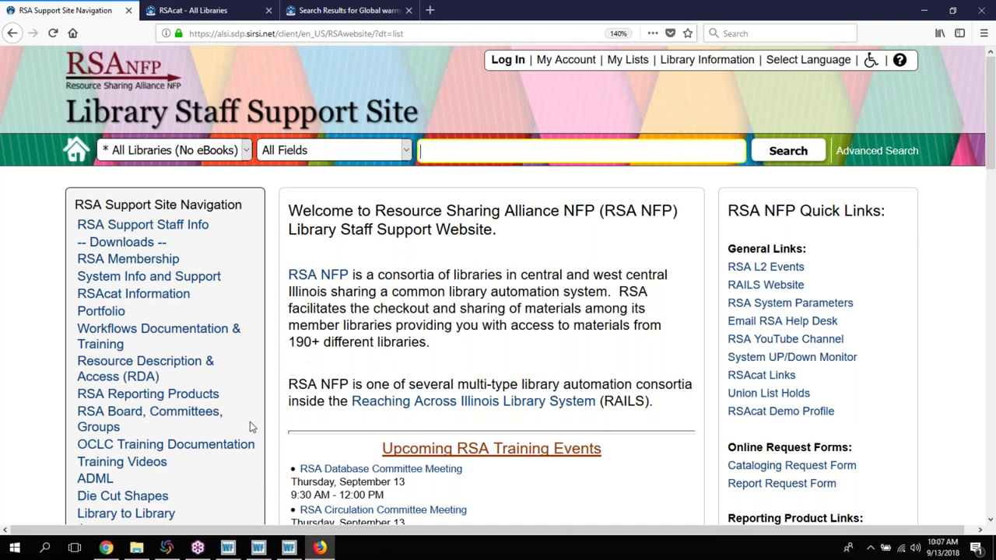
scroll(249, 428, down, 1)
scroll(249, 429, down, 3)
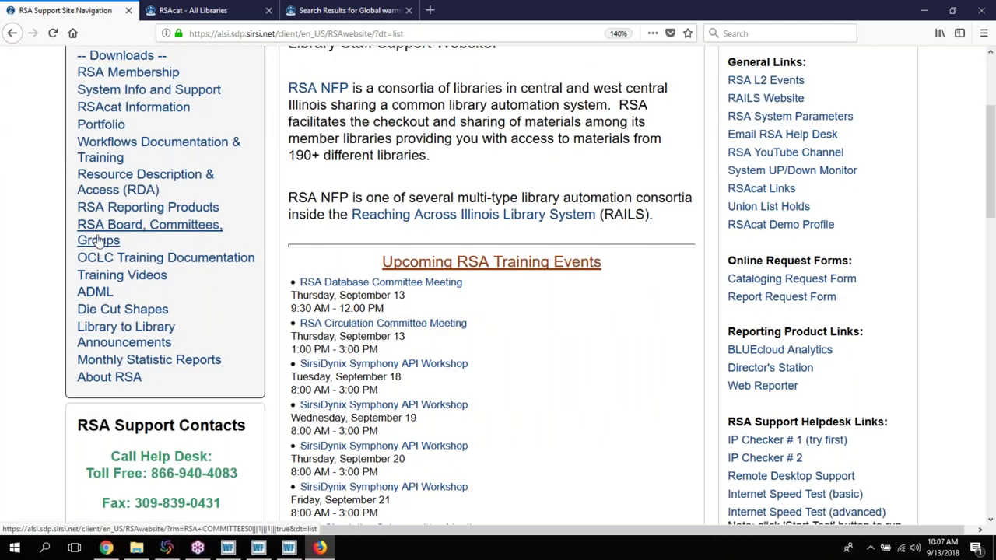
Go to RSA Board, Committees, Groups > DB Management Committee and scroll to the September 13, 2018 documents.
click(99, 236)
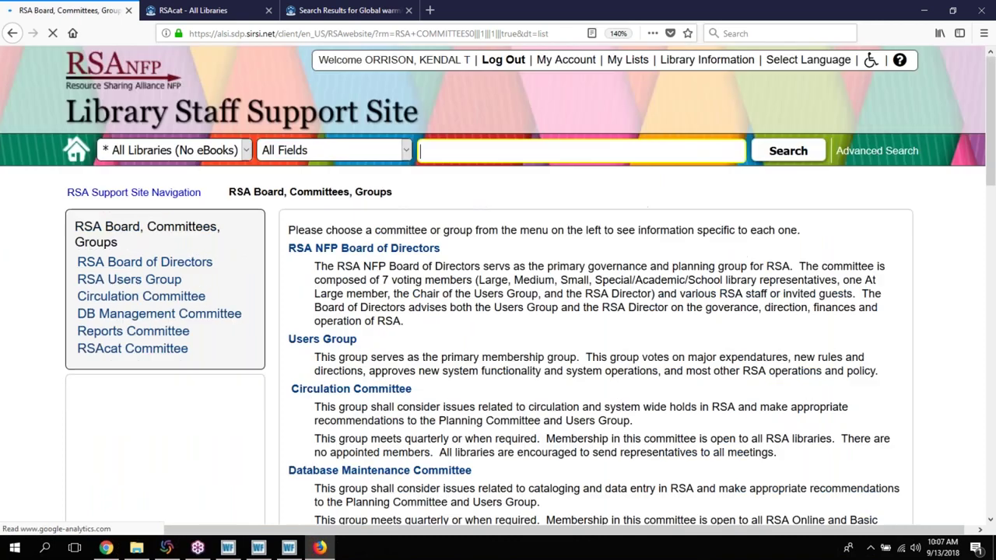
click(177, 314)
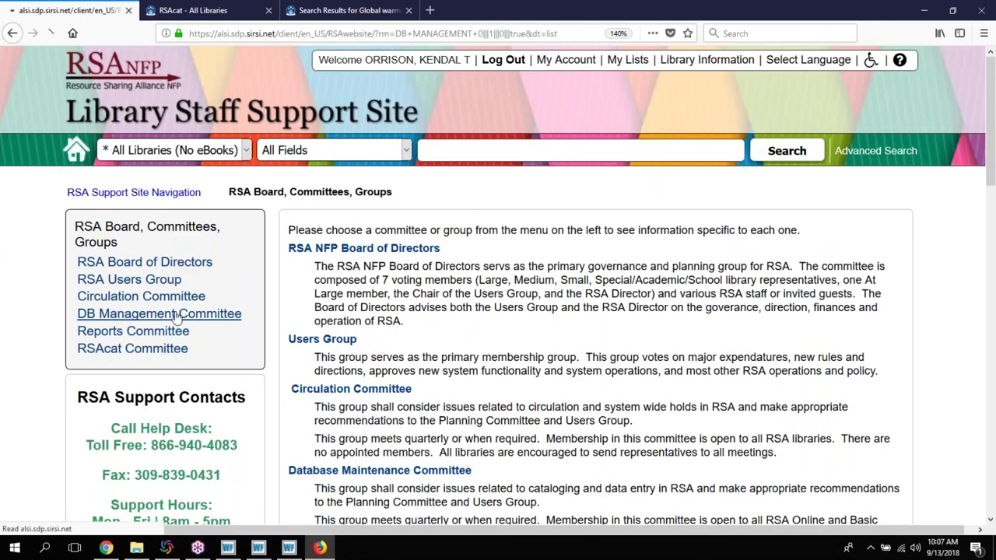
scroll(498, 311, down, 20)
scroll(401, 249, down, 4)
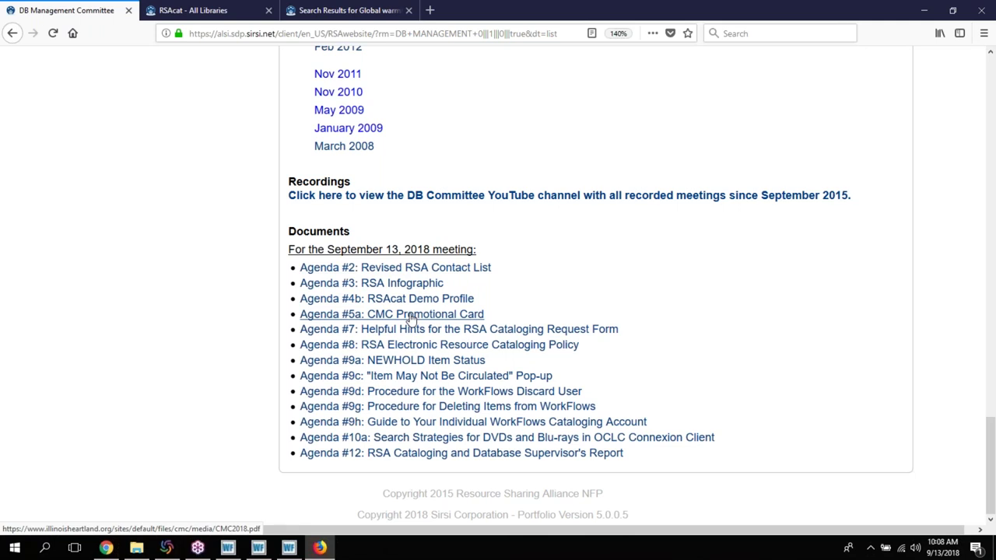
Open the Agenda #5a CMC Promotional Card PDF and scroll to its page 2.
click(411, 315)
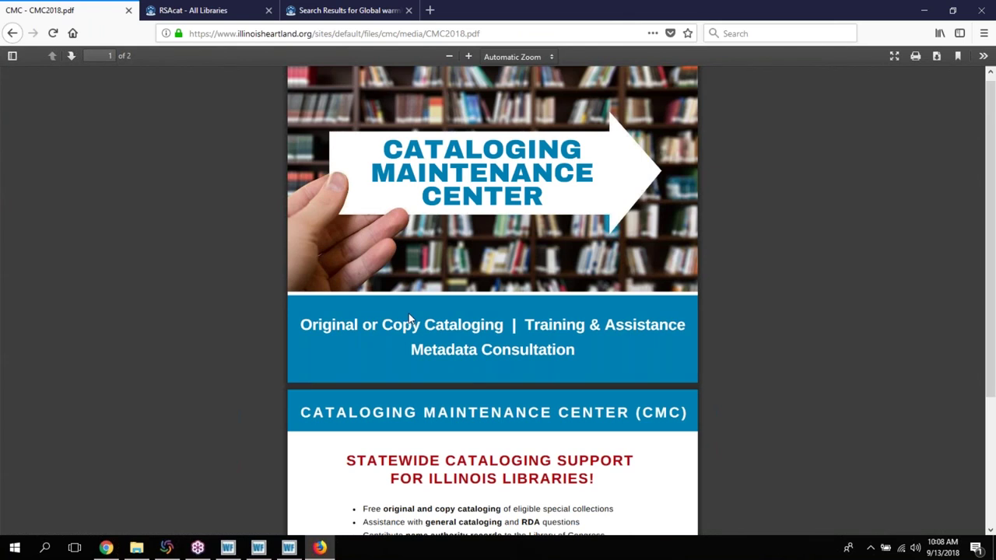
scroll(408, 319, down, 3)
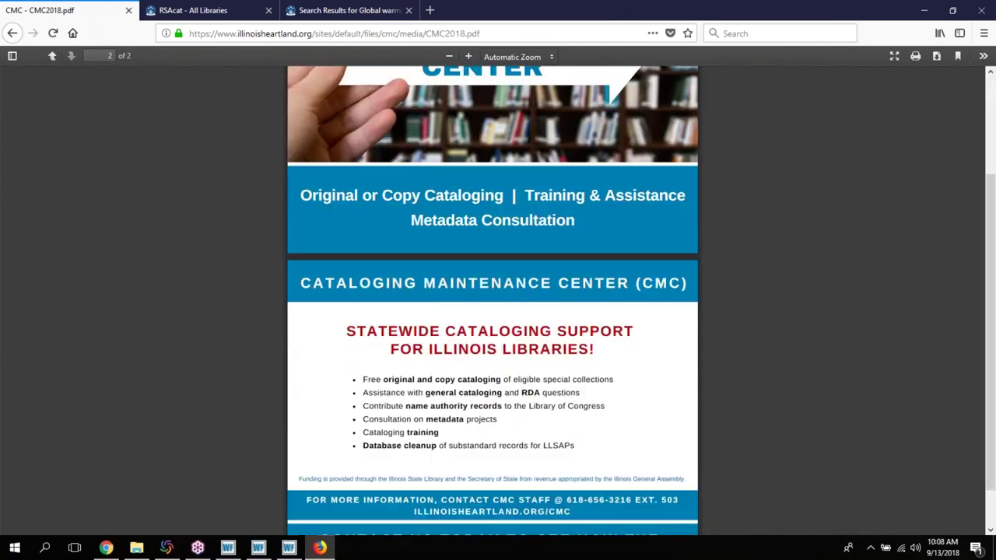
scroll(492, 301, down, 1)
scroll(493, 301, up, 1)
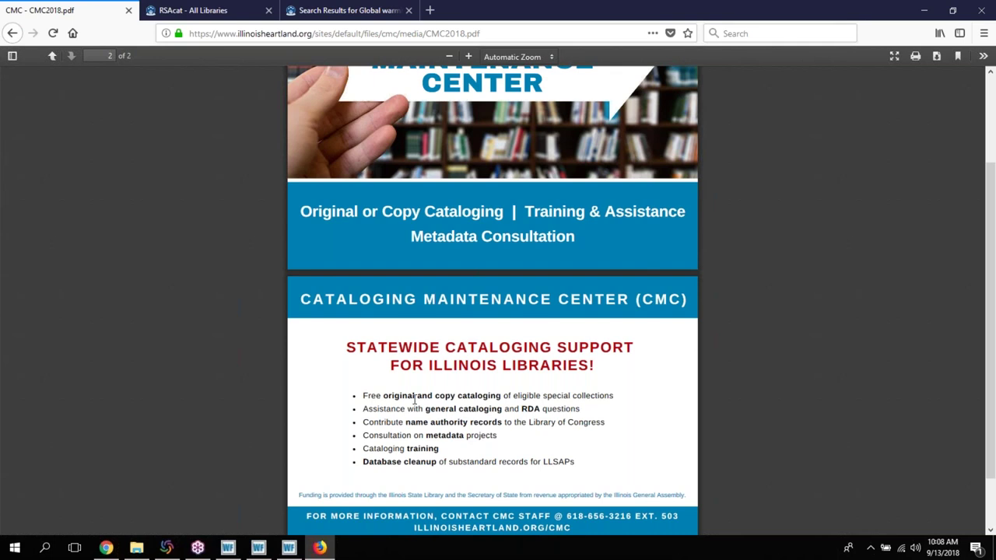
Scroll to the end of CMC2018.pdf and go back to the Database Management Committee Documents page.
scroll(415, 398, down, 1)
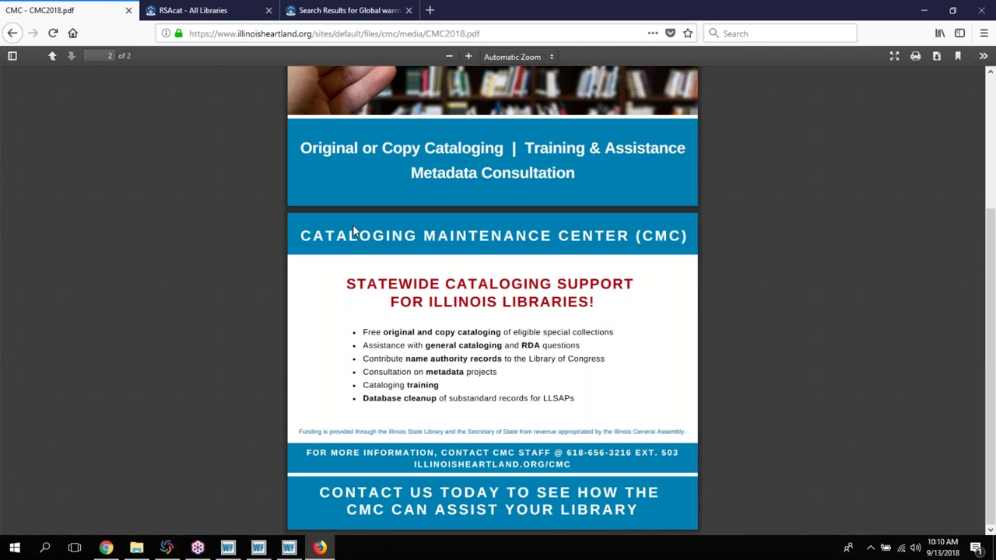
click(14, 36)
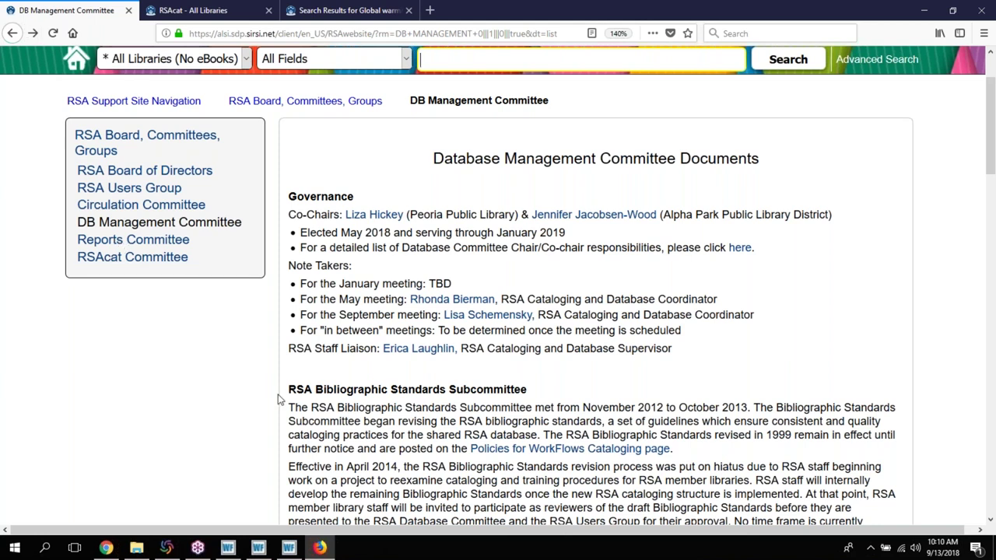
Open Agenda #12: RSA Cataloging and Database Supervisor's Report and scroll through to page 5.
scroll(265, 380, down, 15)
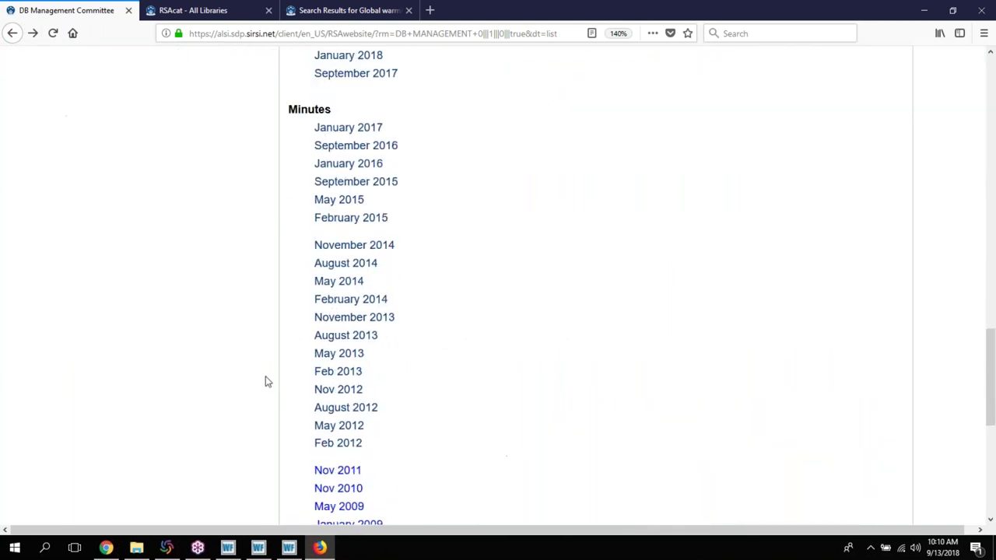
scroll(267, 381, down, 9)
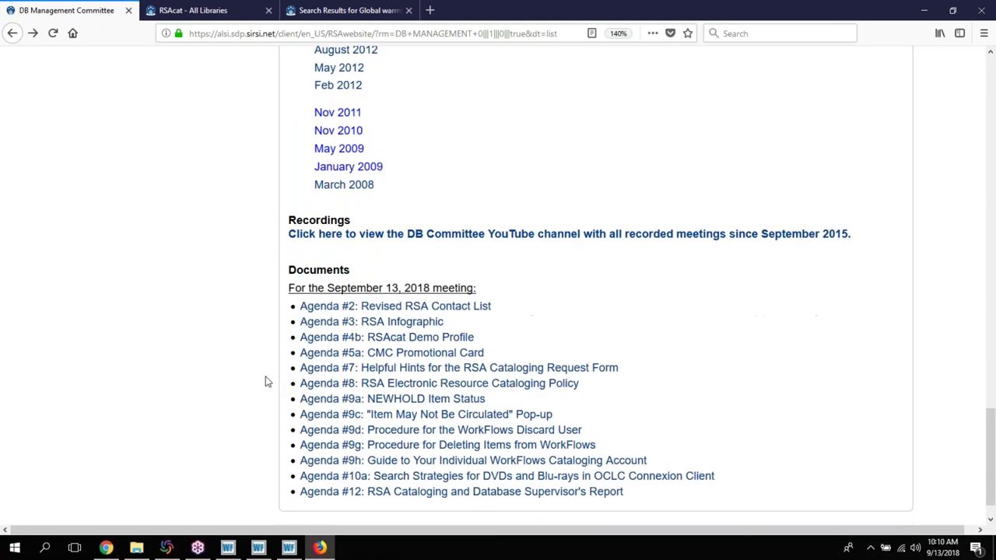
click(374, 455)
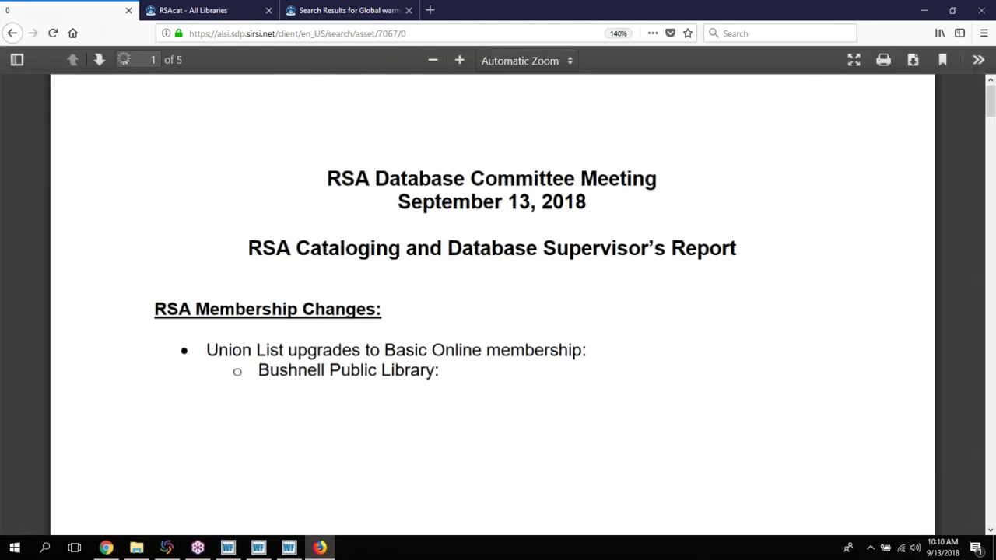
scroll(356, 449, down, 20)
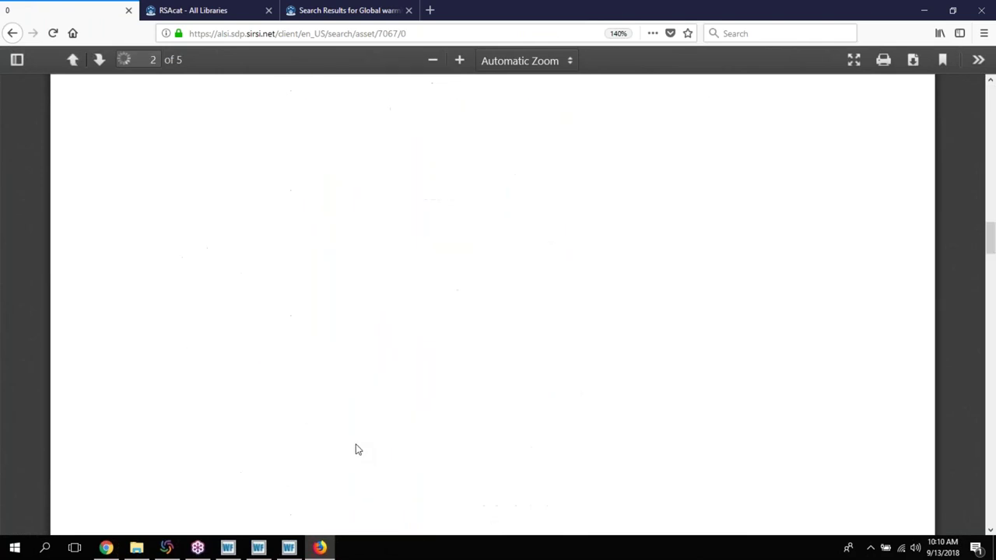
scroll(356, 449, down, 15)
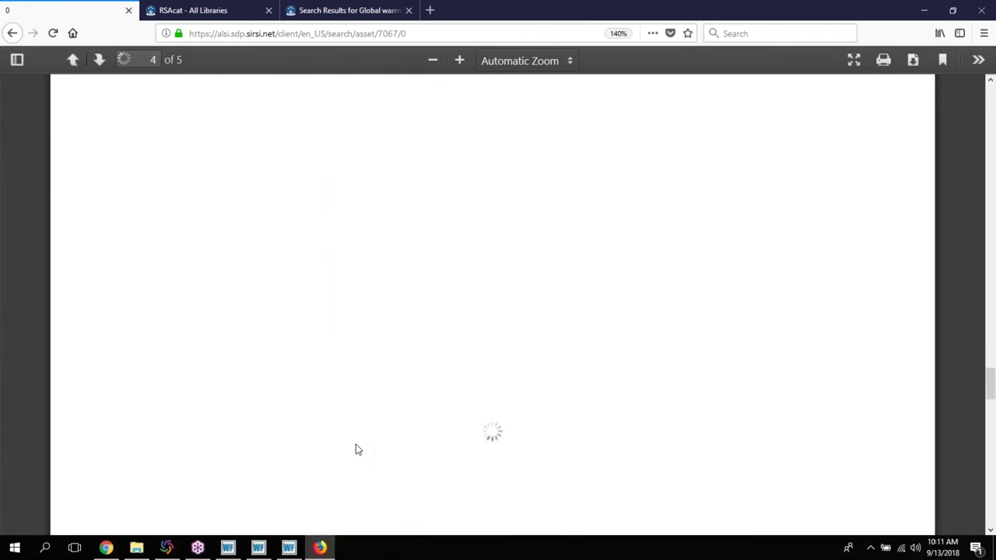
scroll(355, 449, down, 5)
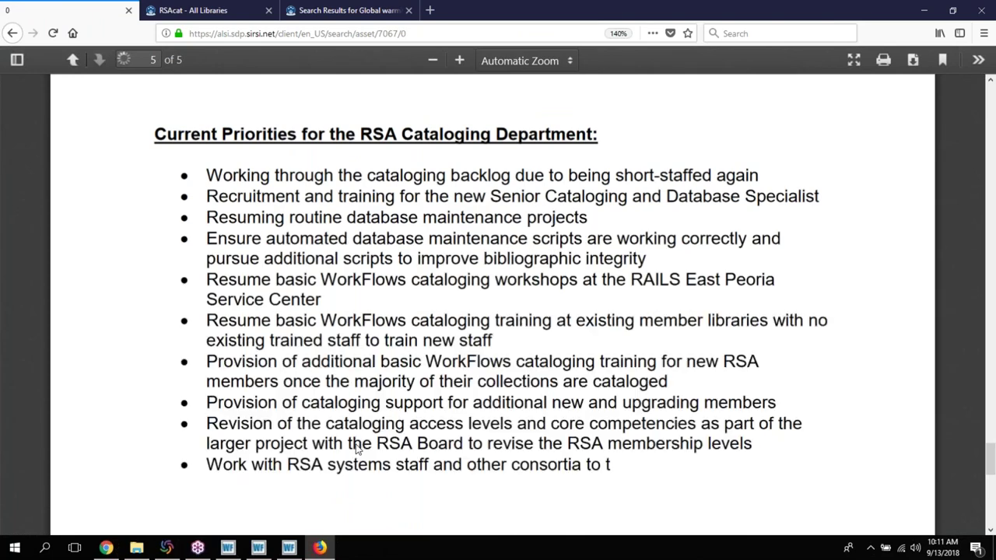
scroll(356, 449, up, 5)
scroll(355, 449, up, 5)
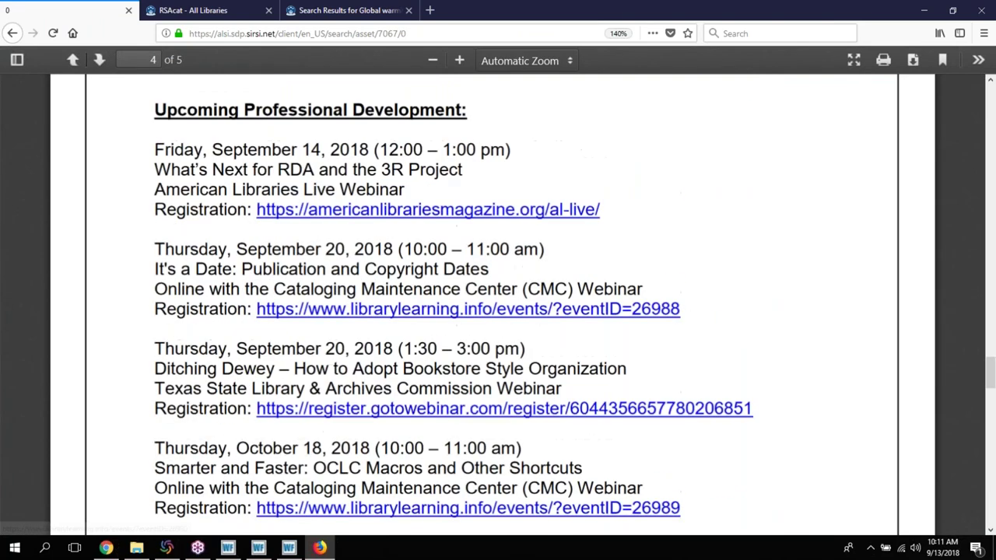
scroll(467, 412, up, 1)
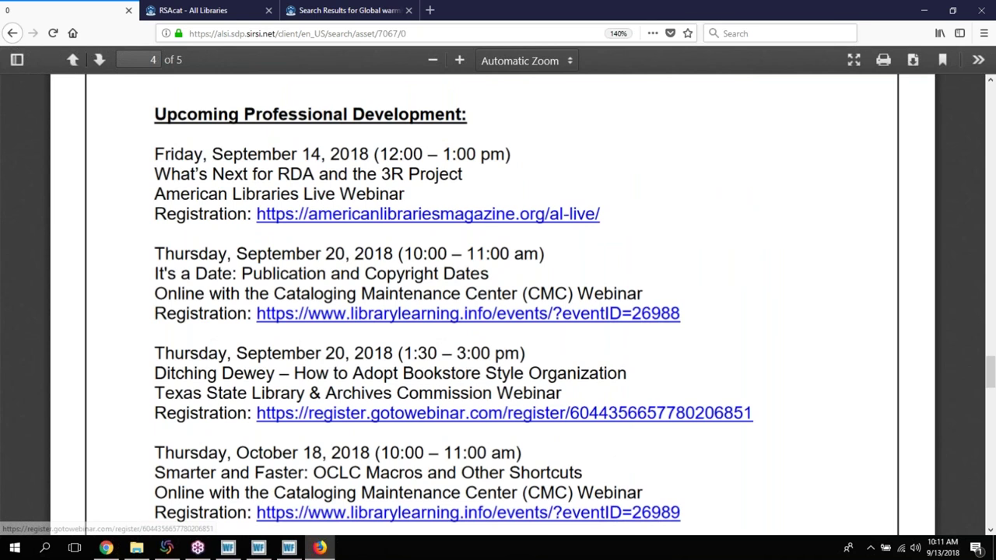
scroll(240, 296, down, 1)
scroll(241, 296, down, 8)
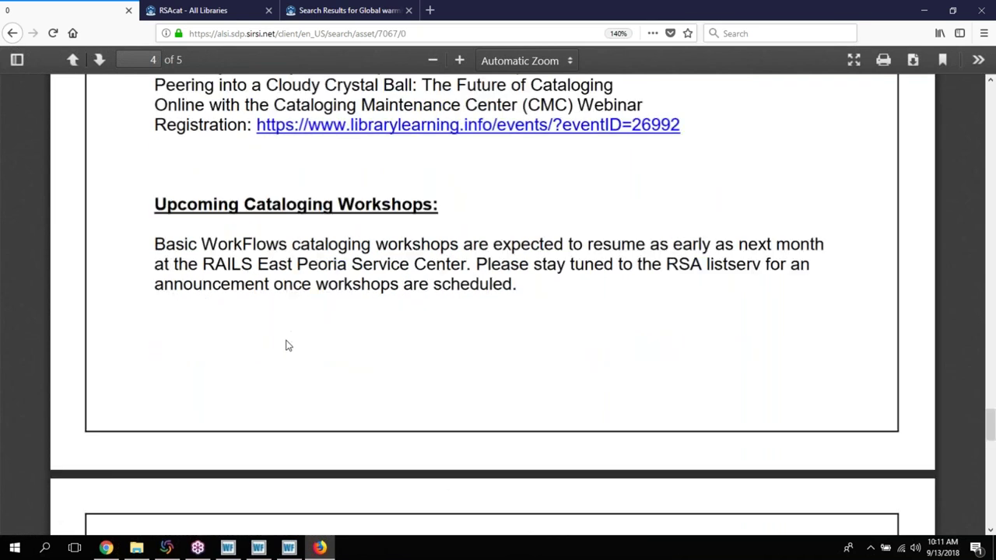
scroll(286, 346, up, 1)
scroll(286, 345, up, 3)
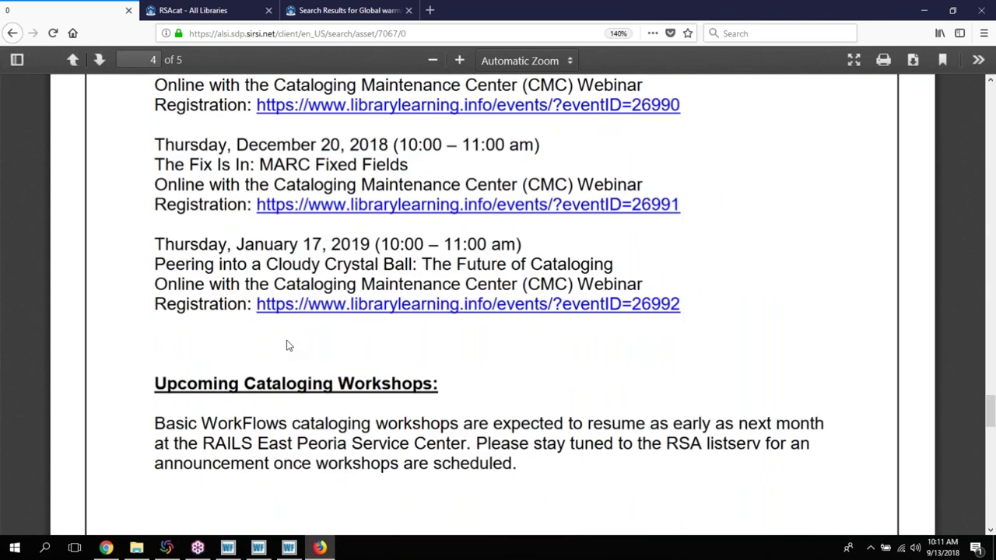
scroll(287, 345, up, 3)
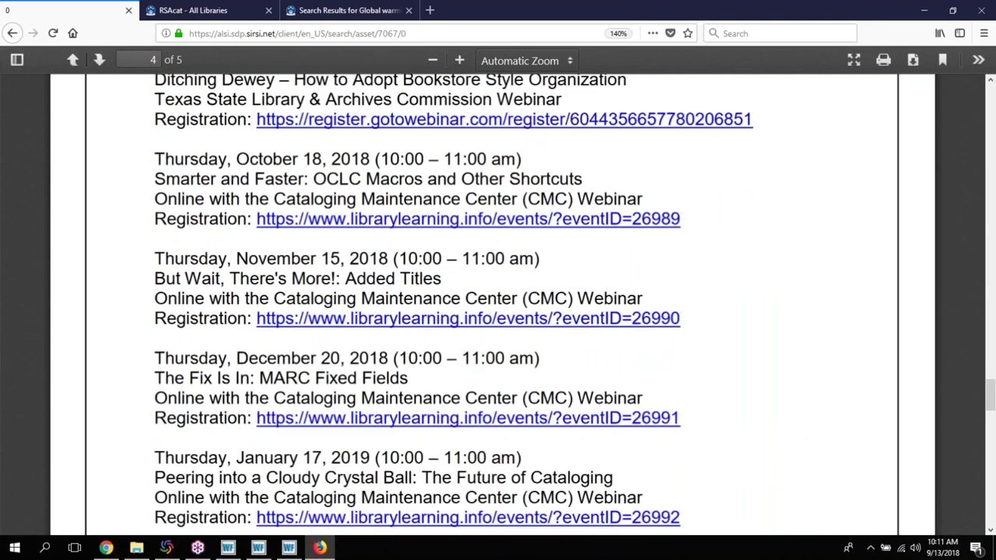
scroll(294, 338, up, 1)
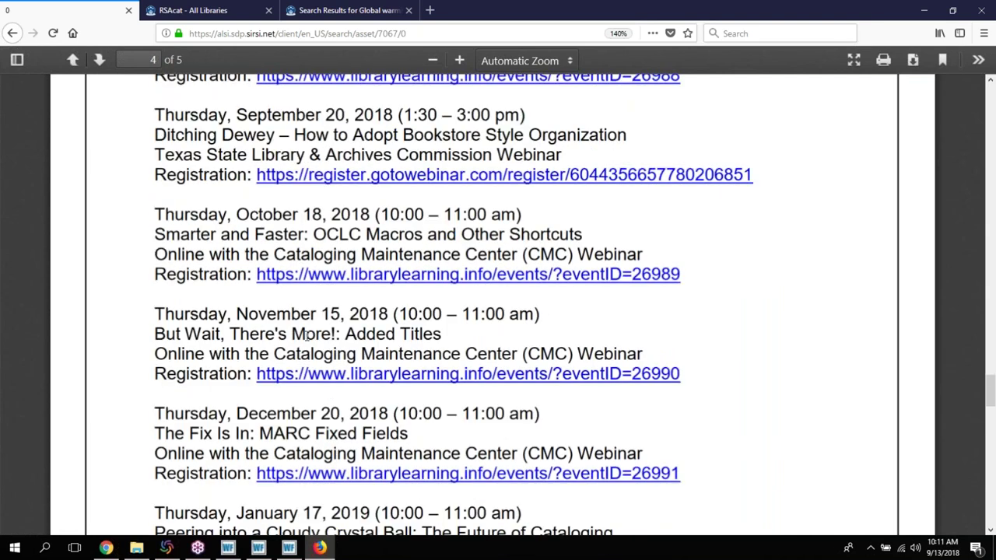
scroll(308, 337, up, 3)
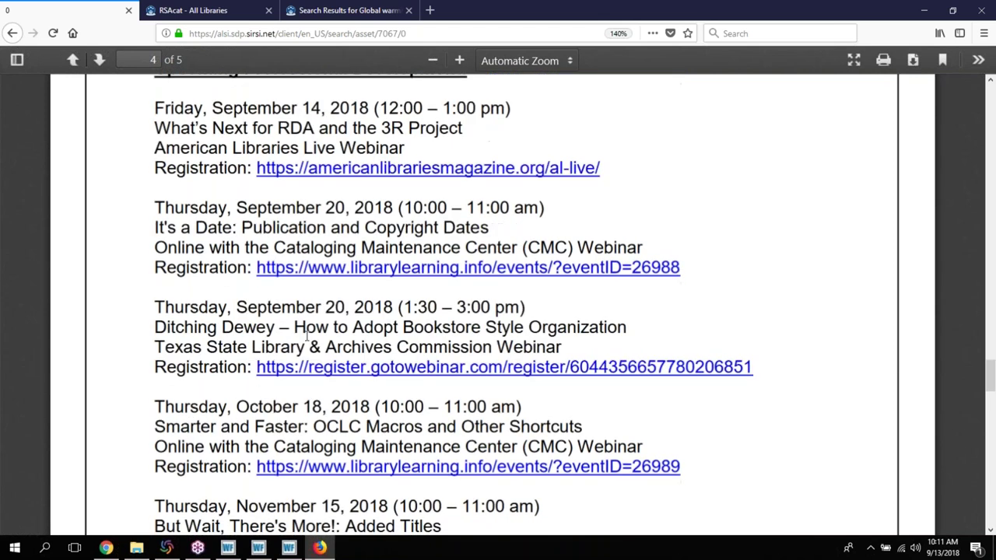
scroll(307, 336, up, 3)
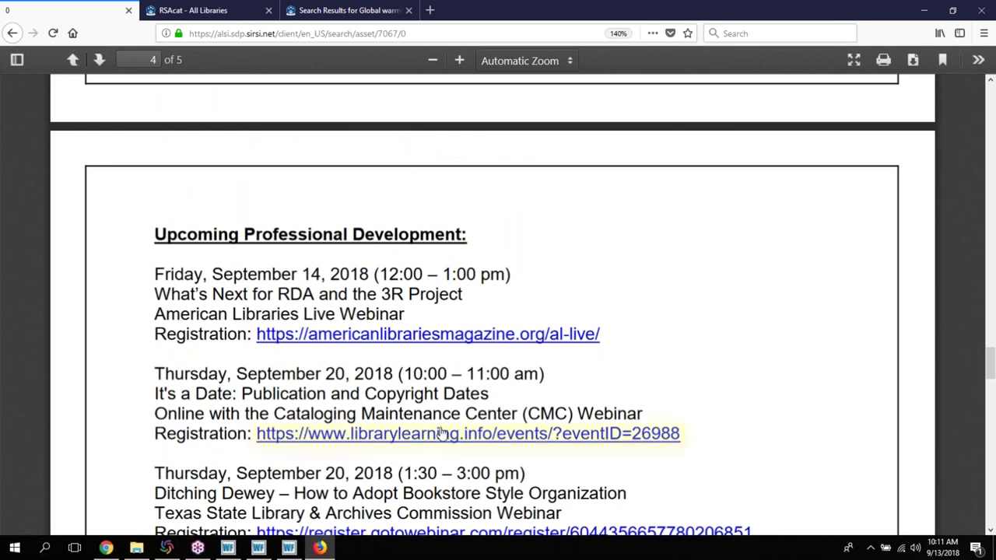
scroll(441, 434, down, 1)
scroll(441, 434, down, 4)
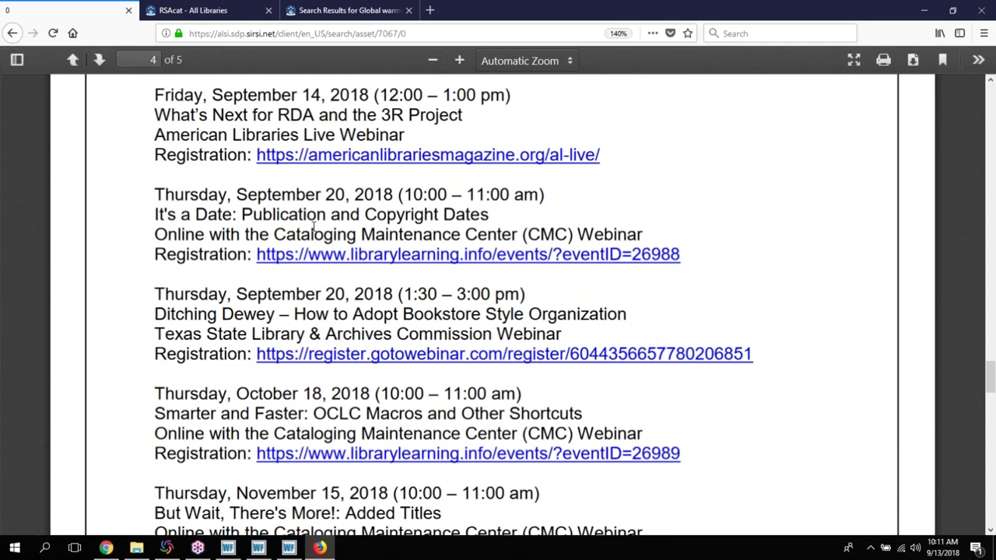
scroll(314, 227, down, 2)
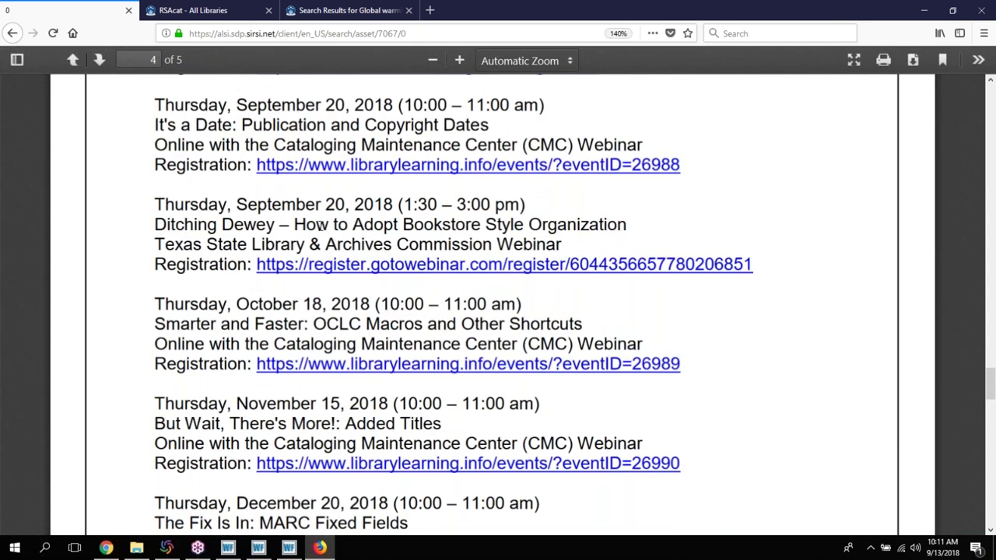
scroll(360, 316, down, 1)
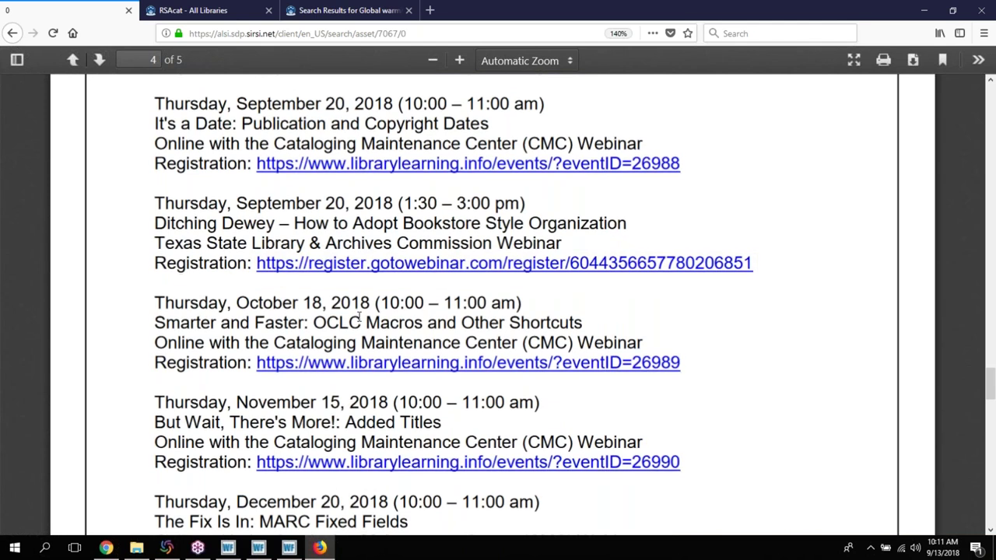
scroll(359, 317, down, 2)
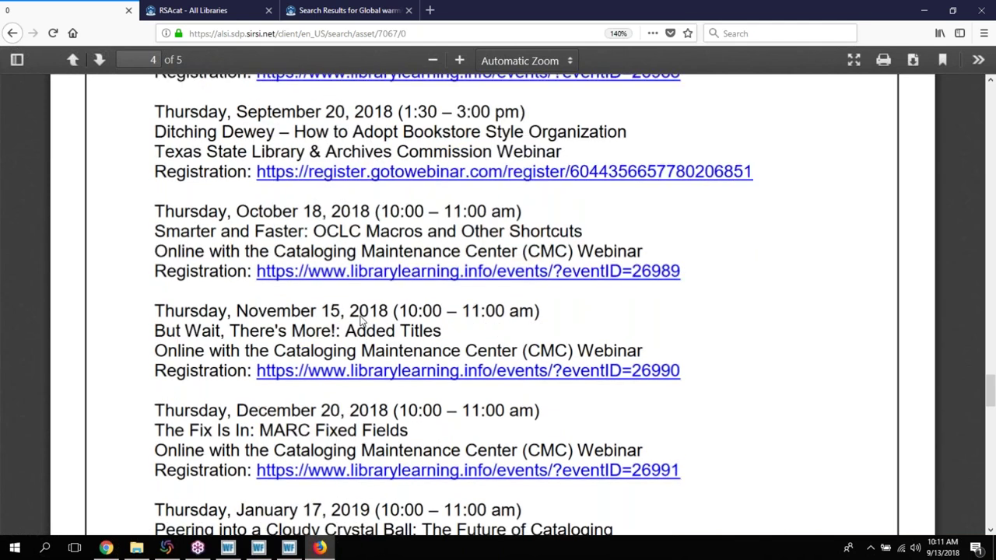
scroll(361, 319, down, 6)
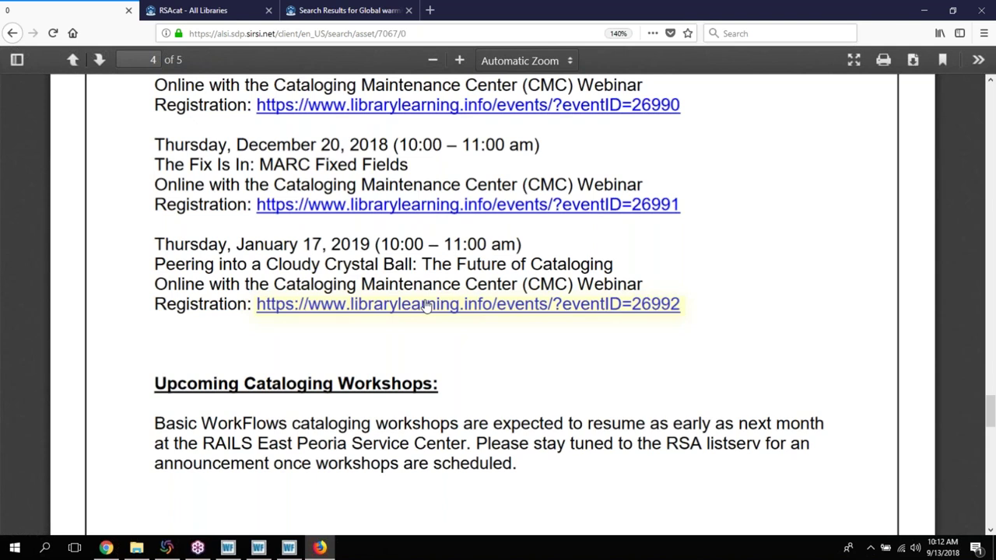
scroll(498, 350, up, 10)
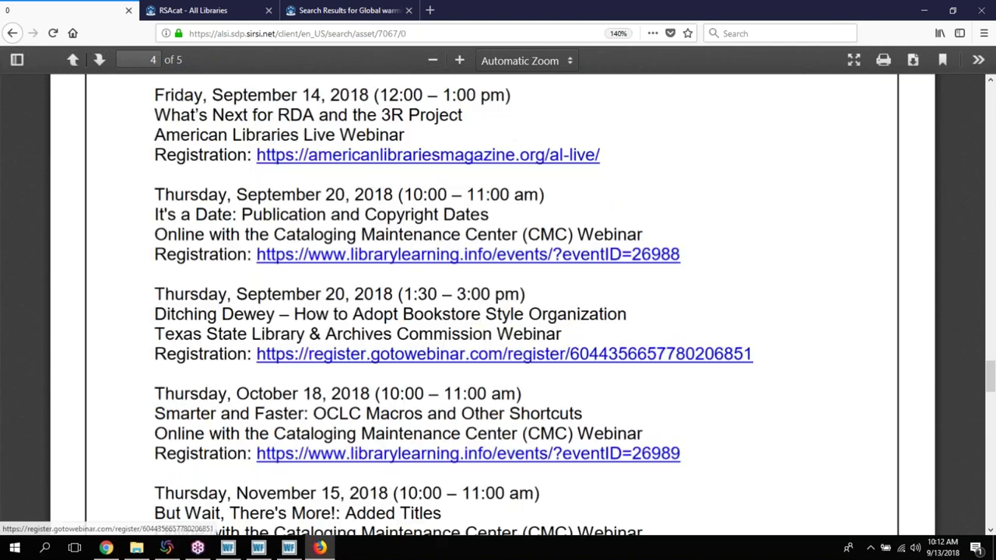
scroll(498, 311, up, 3)
scroll(498, 311, up, 1)
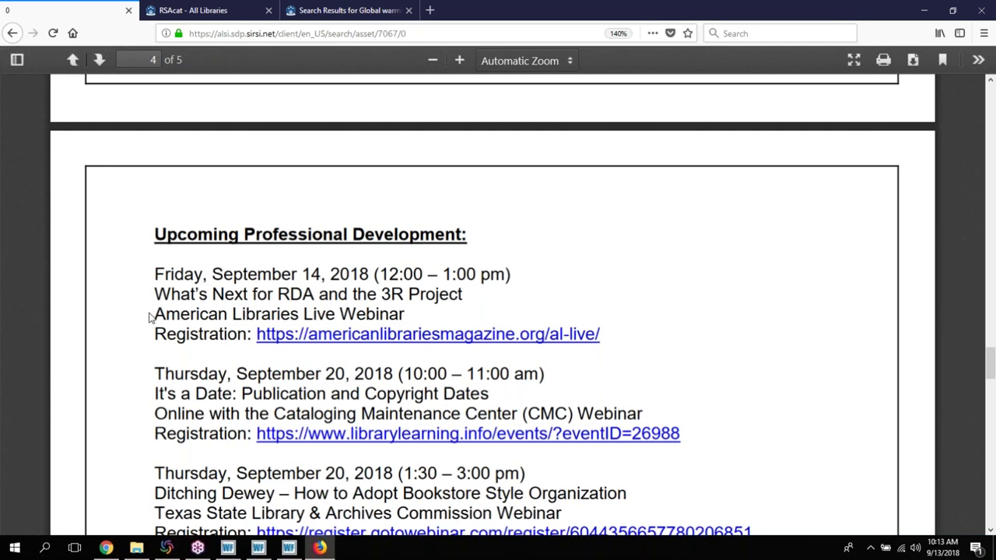
Highlight 'American Libraries Live Webinar' in the September 14 listing, then scroll the webinar list.
drag(150, 317, 405, 316)
scroll(319, 455, down, 1)
scroll(319, 455, down, 3)
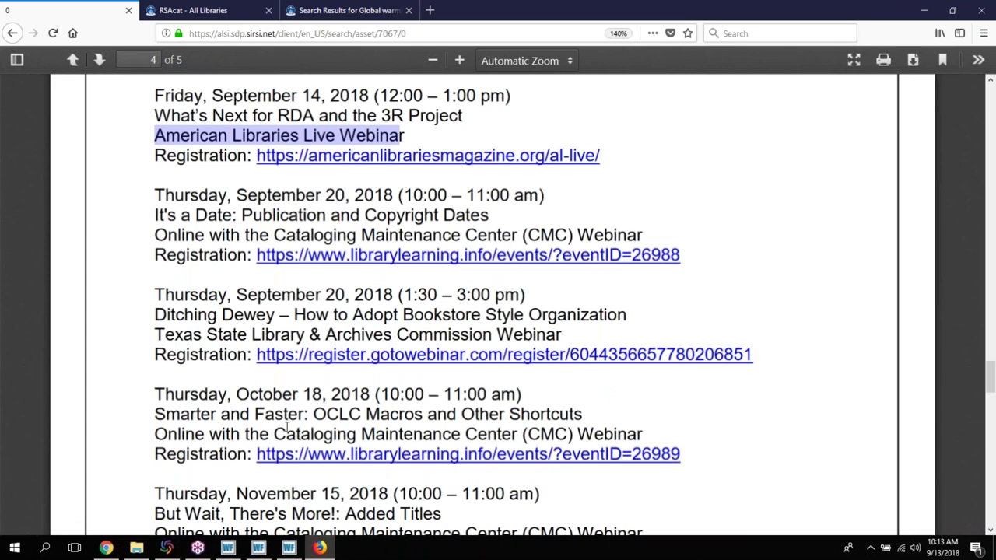
scroll(288, 428, up, 2)
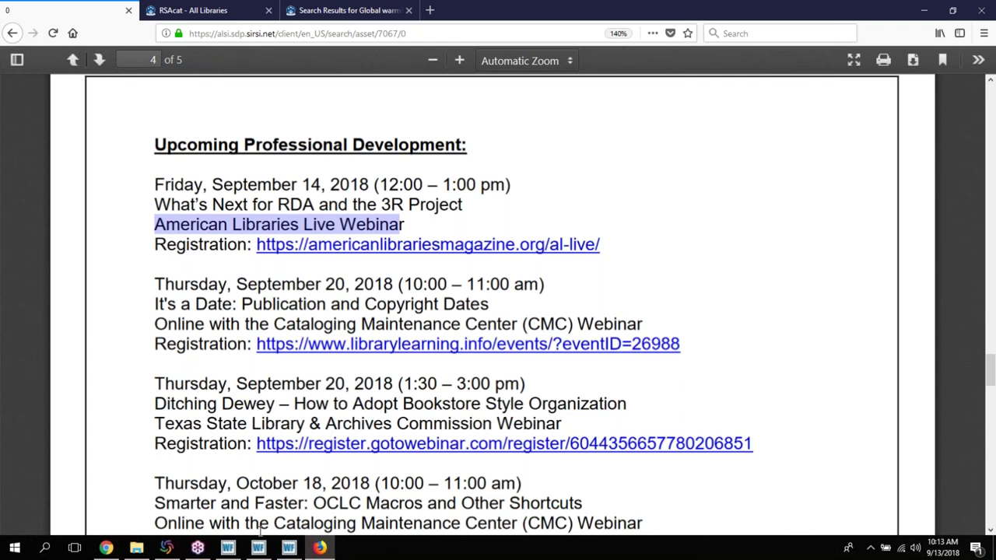
scroll(207, 290, down, 2)
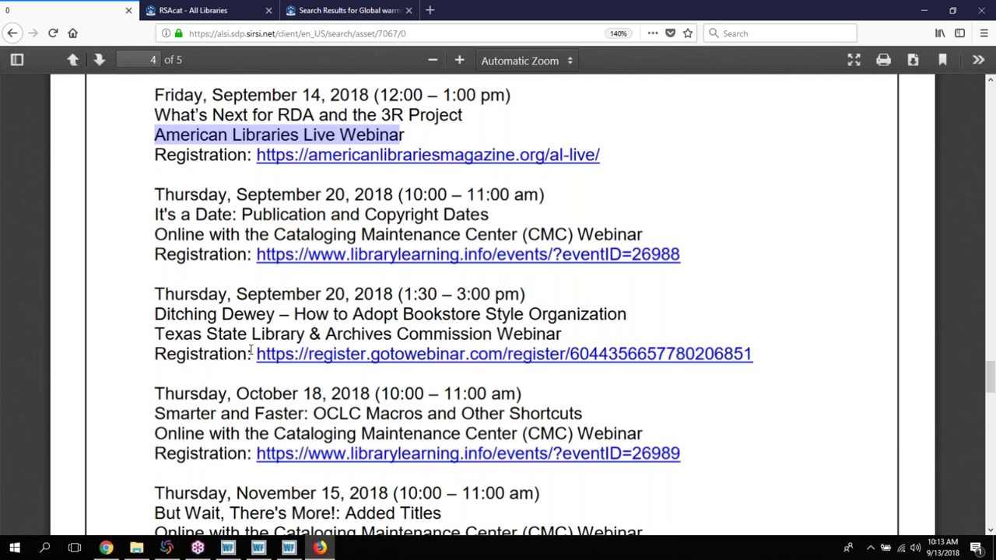
scroll(251, 354, down, 3)
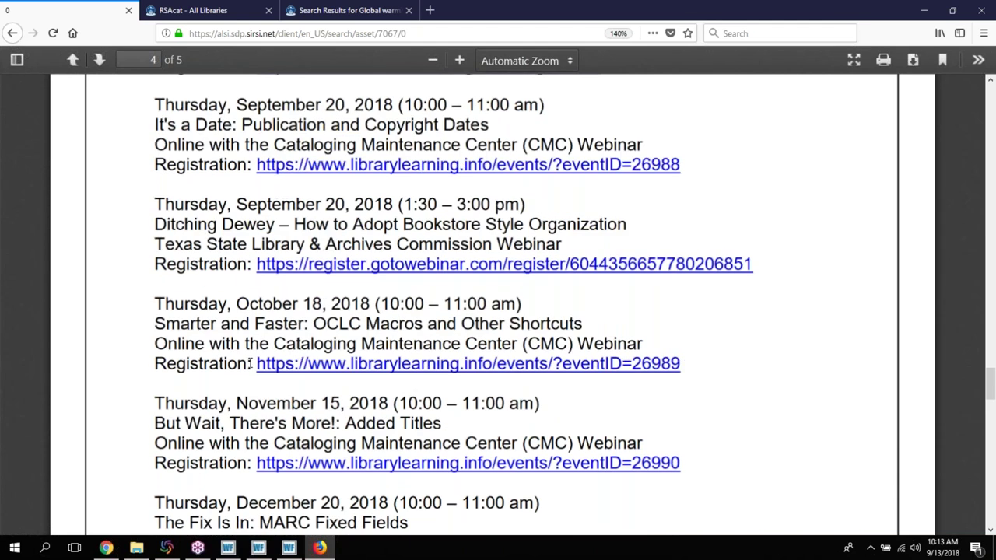
scroll(250, 364, down, 4)
scroll(249, 366, up, 1)
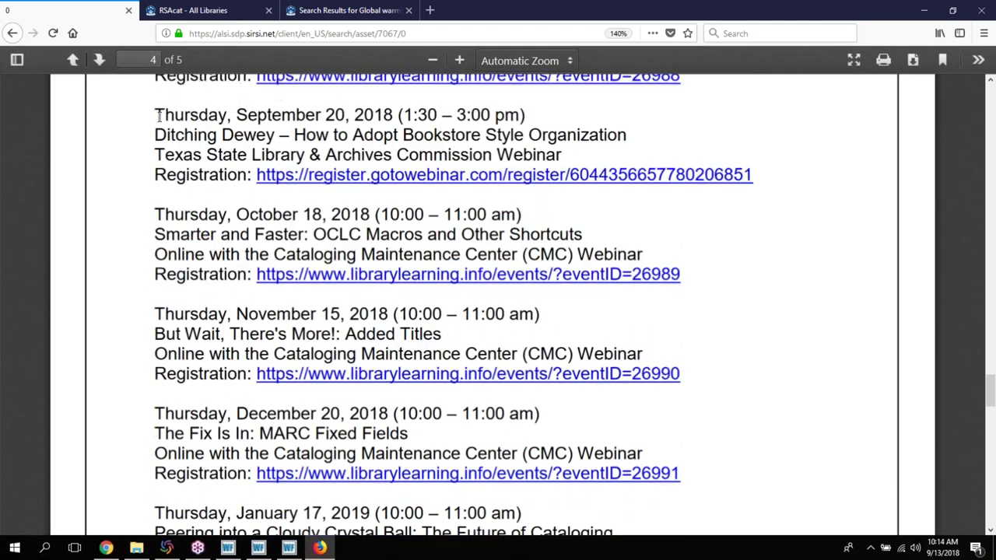
Select the September 20 Ditching Dewey entry through its gotowebinar registration link, then scroll page 4.
drag(154, 114, 755, 174)
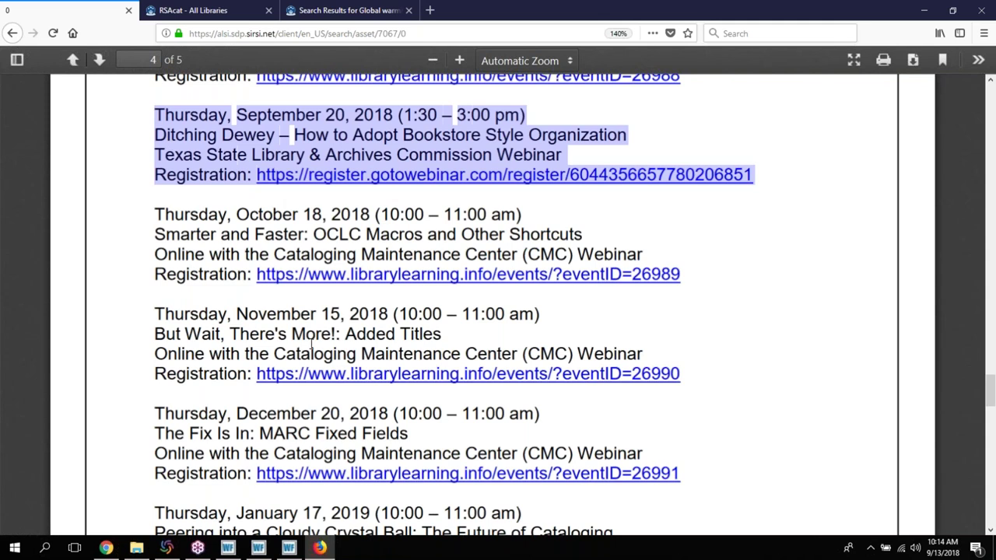
scroll(312, 342, up, 4)
scroll(310, 337, up, 3)
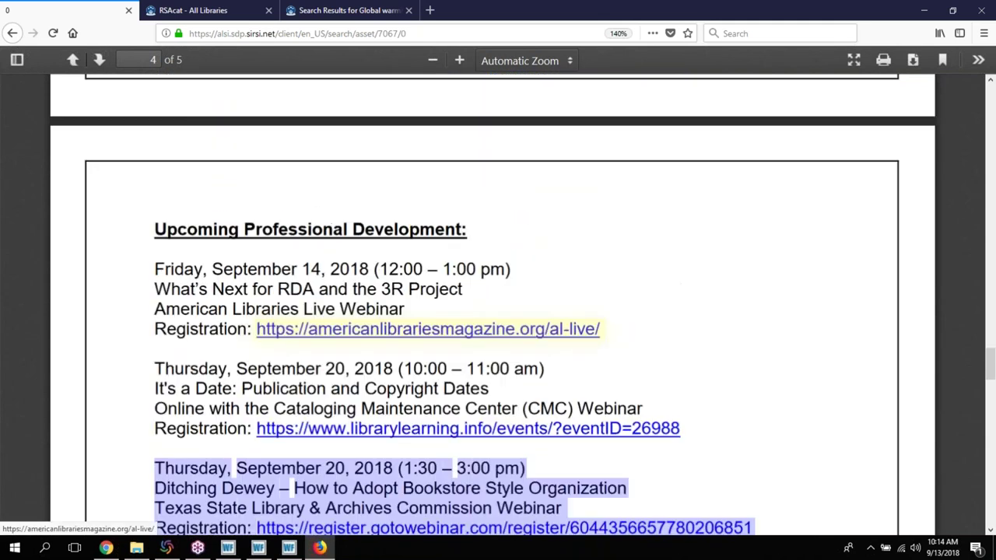
scroll(311, 331, down, 7)
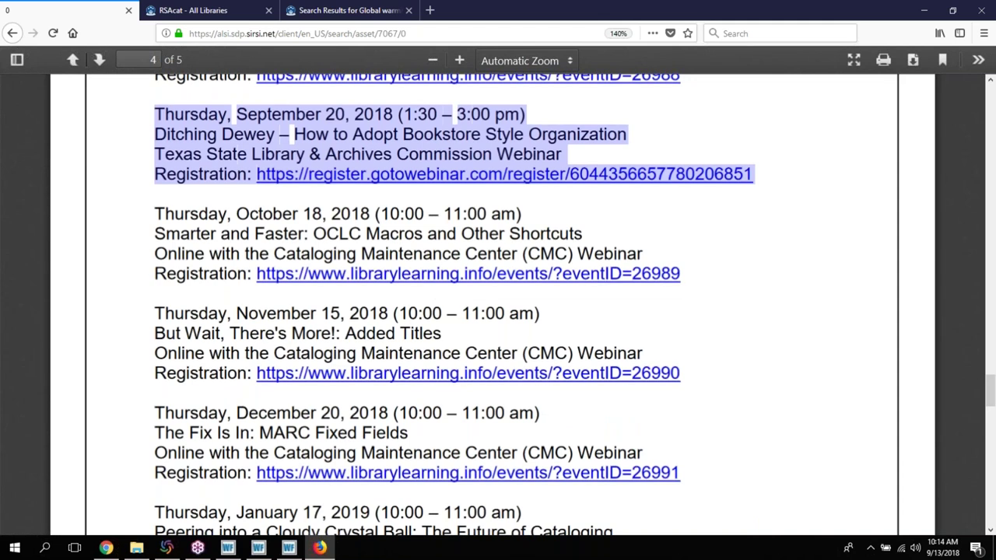
scroll(498, 304, down, 2)
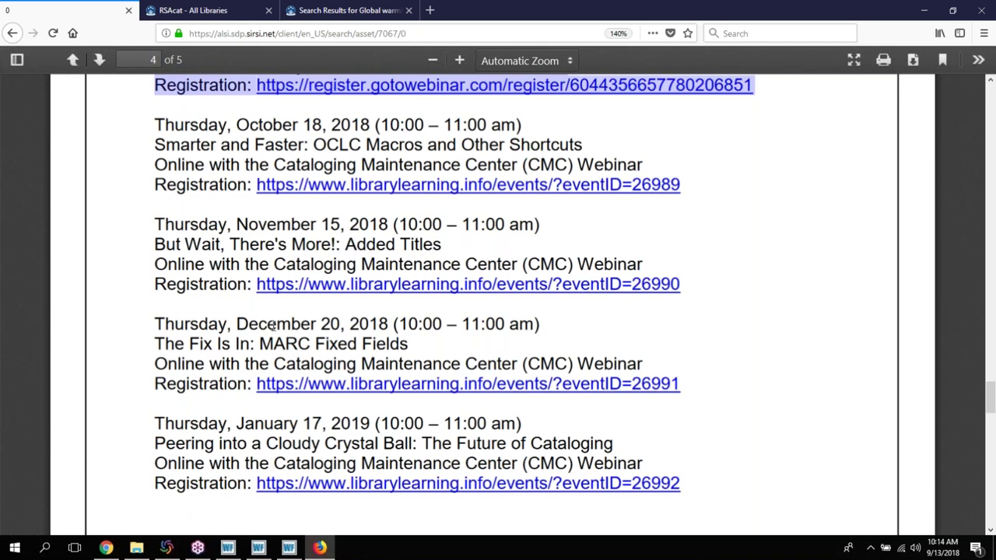
Go back to the committee page and open Cataloging_Poster from the 13 Sep 2018 folder.
click(21, 36)
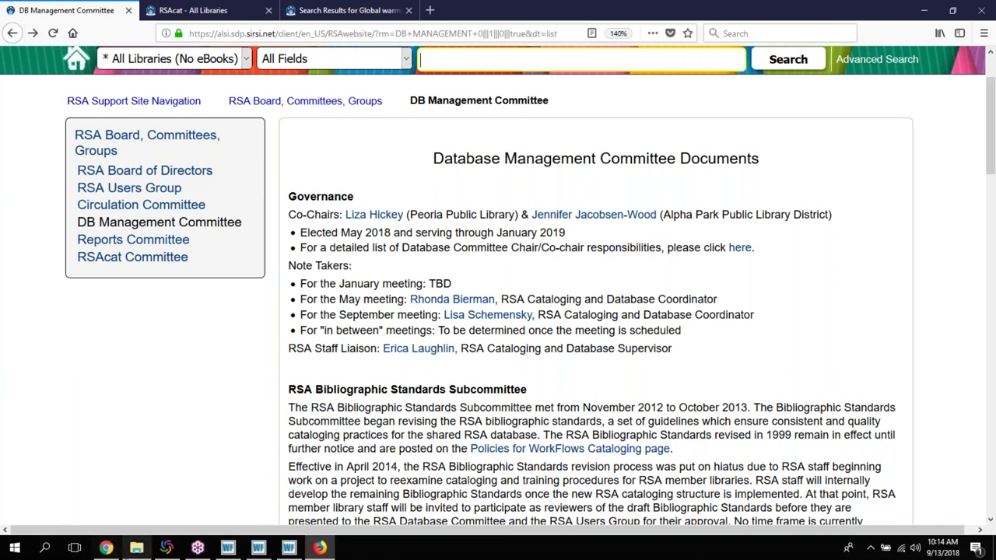
click(134, 549)
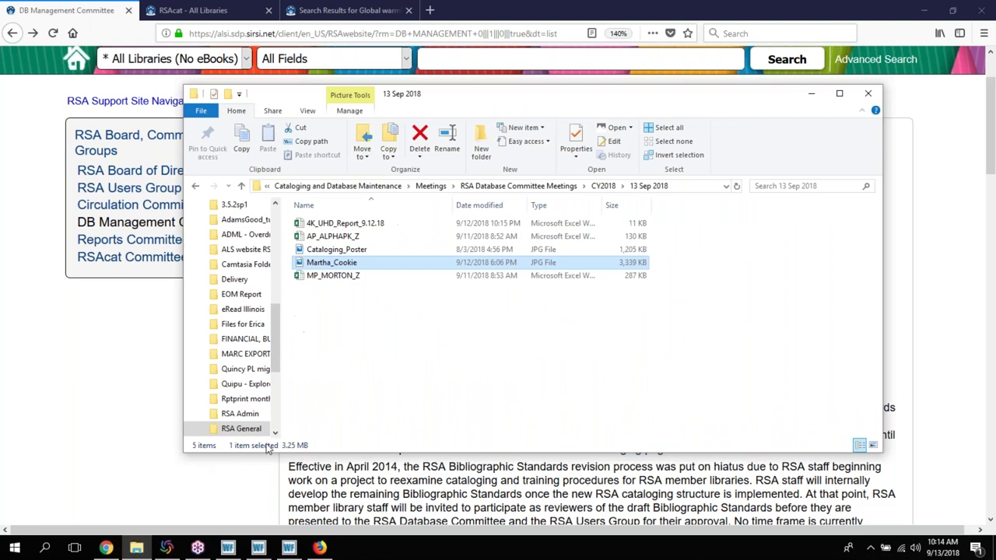
click(344, 251)
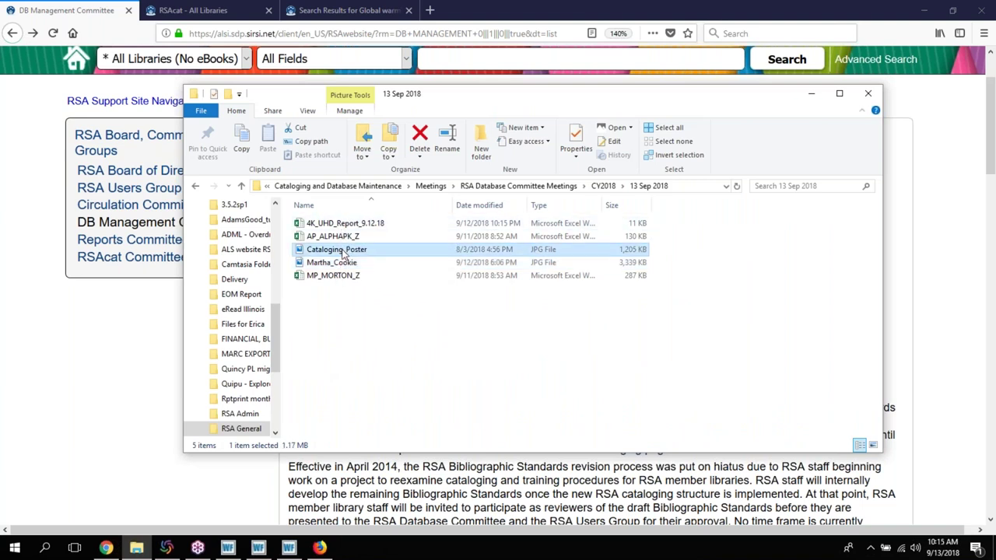
double_click(343, 250)
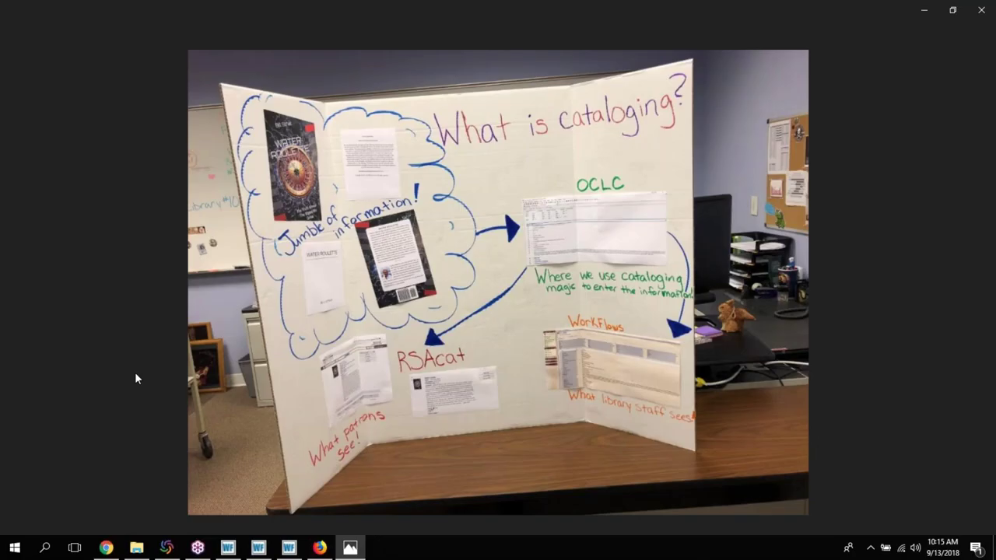
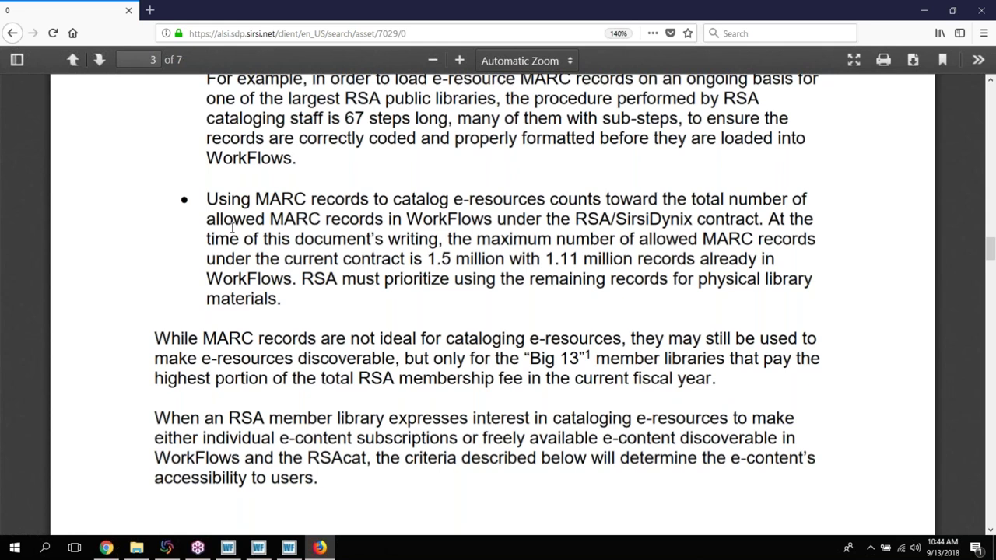
Scroll through page 4 to the options for non-Big 13 members and the no-additional-cost note.
scroll(232, 226, down, 3)
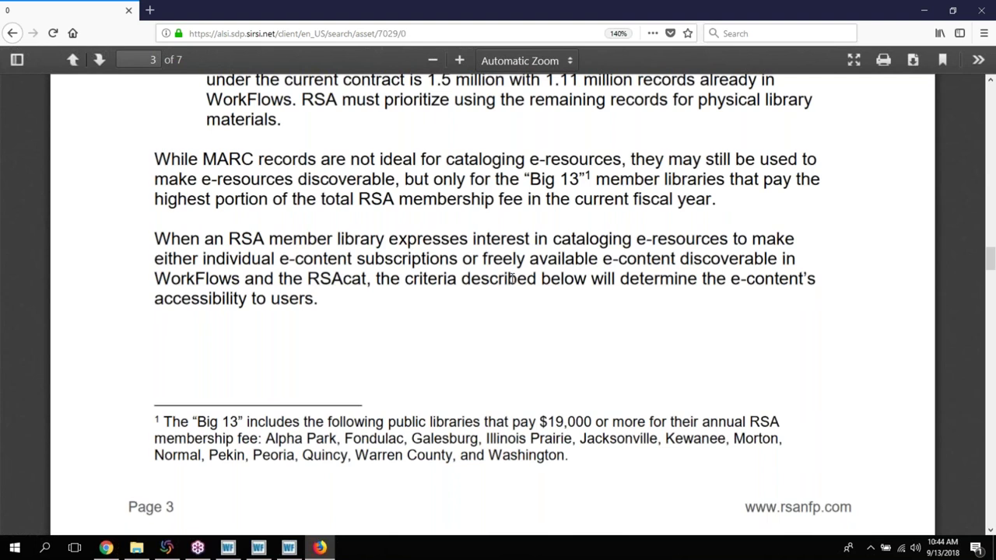
scroll(513, 283, down, 2)
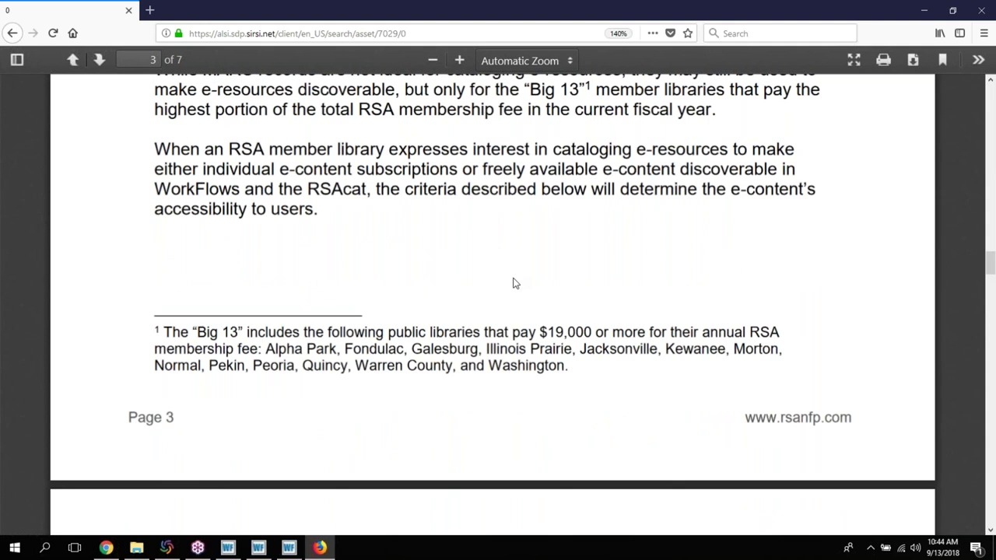
scroll(510, 288, down, 1)
scroll(510, 290, down, 3)
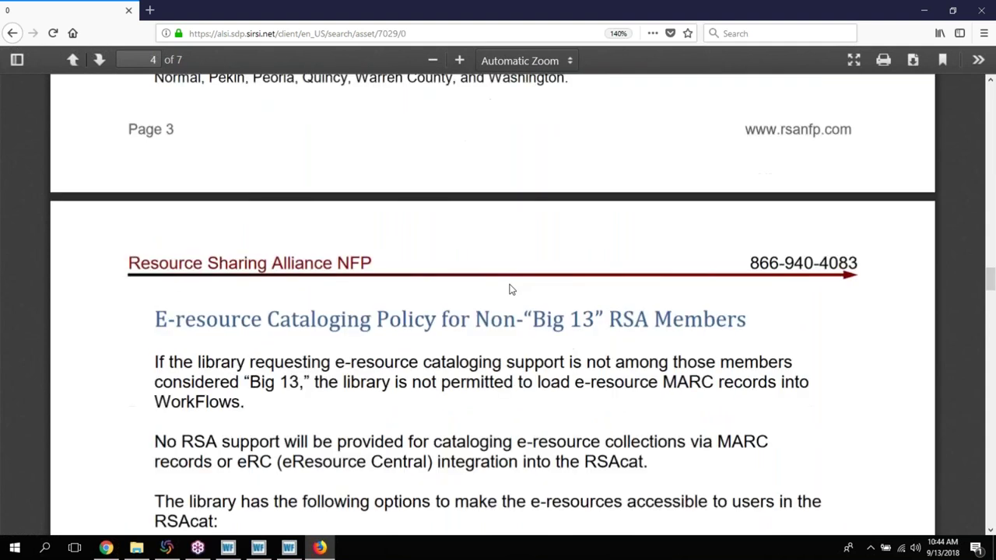
scroll(510, 290, down, 1)
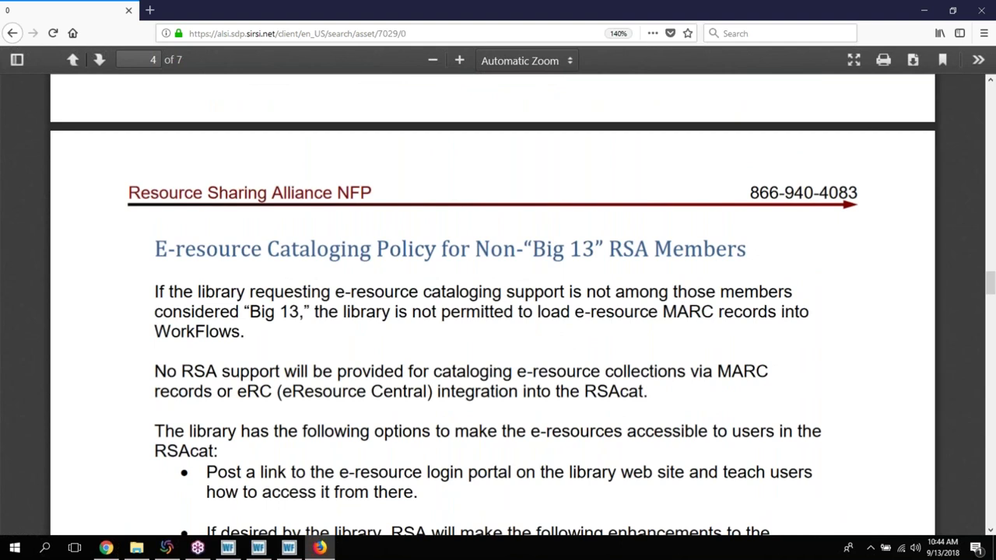
scroll(510, 285, up, 3)
scroll(511, 285, down, 3)
scroll(480, 291, down, 1)
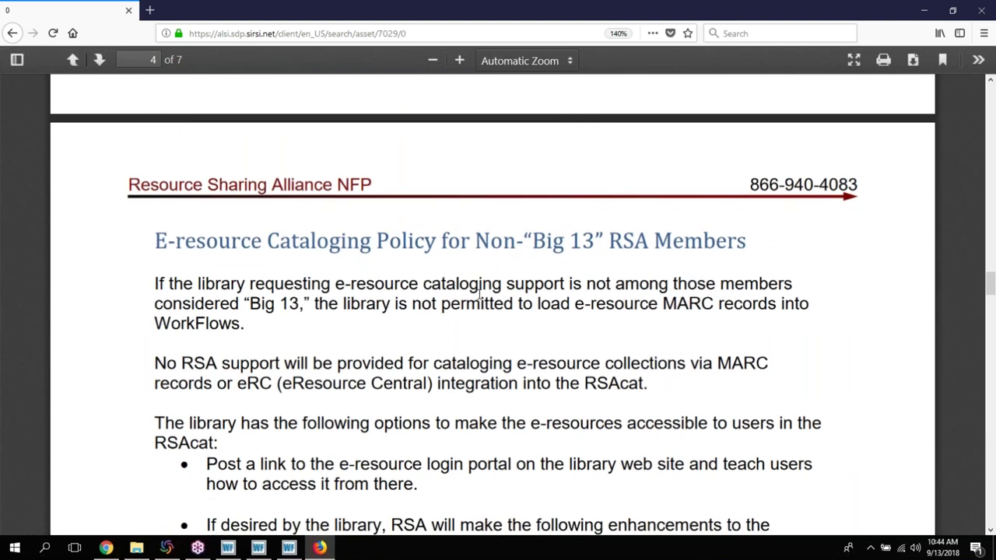
scroll(479, 292, down, 1)
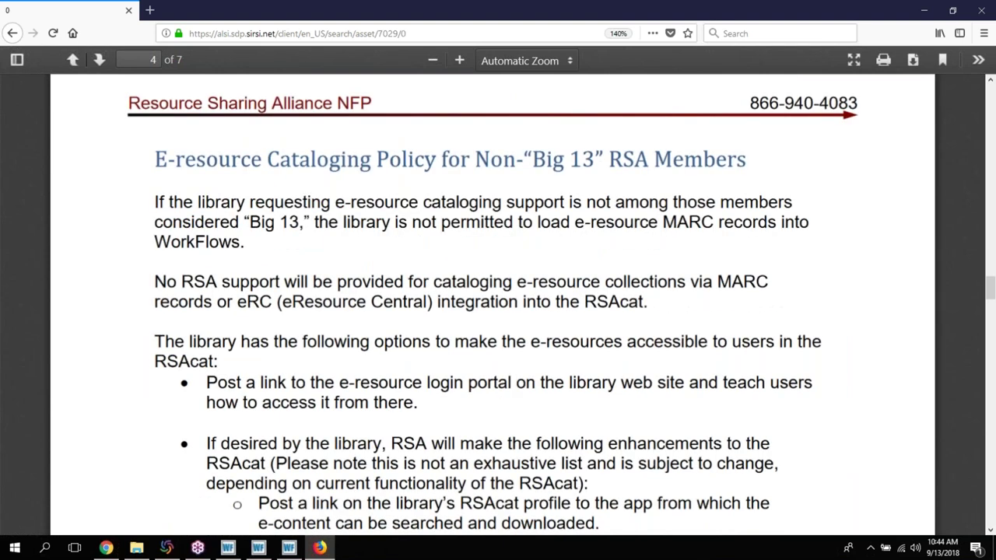
scroll(492, 303, down, 1)
scroll(350, 246, down, 6)
scroll(351, 244, down, 1)
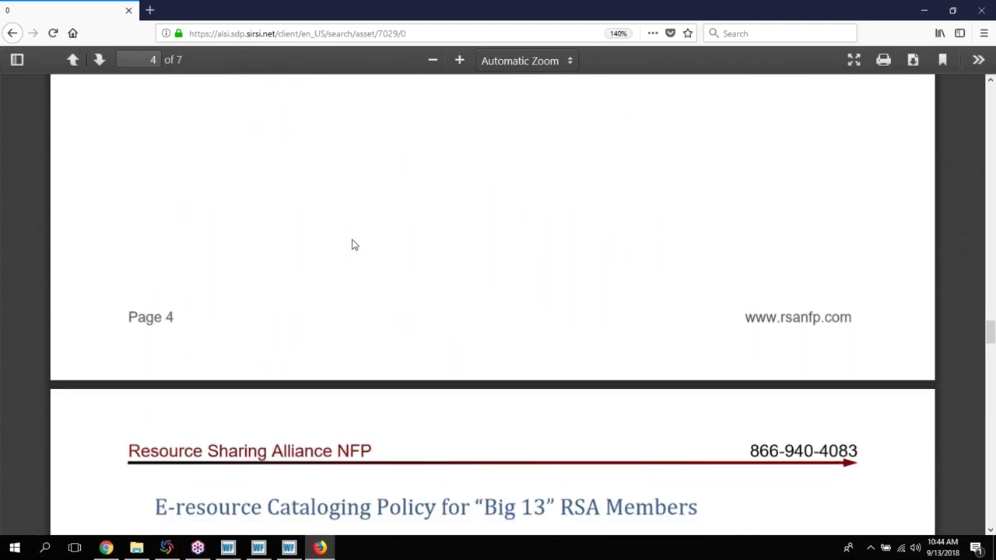
scroll(355, 245, up, 3)
scroll(362, 238, up, 5)
scroll(361, 238, up, 5)
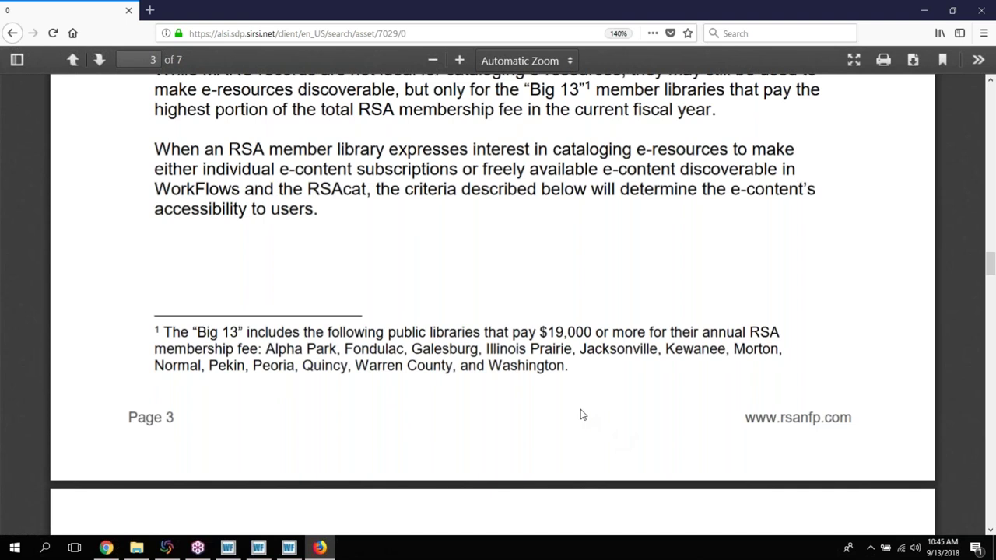
scroll(580, 415, down, 5)
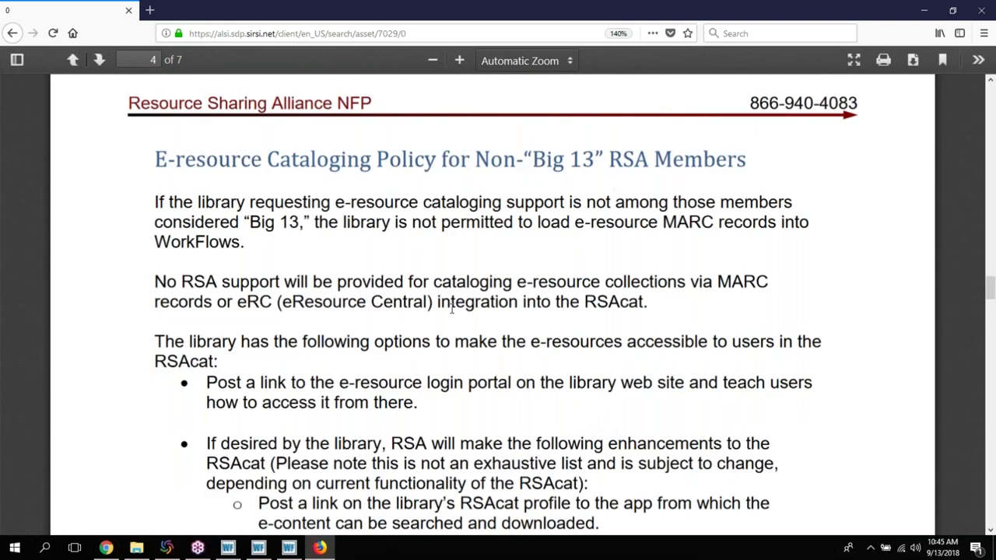
scroll(452, 309, down, 2)
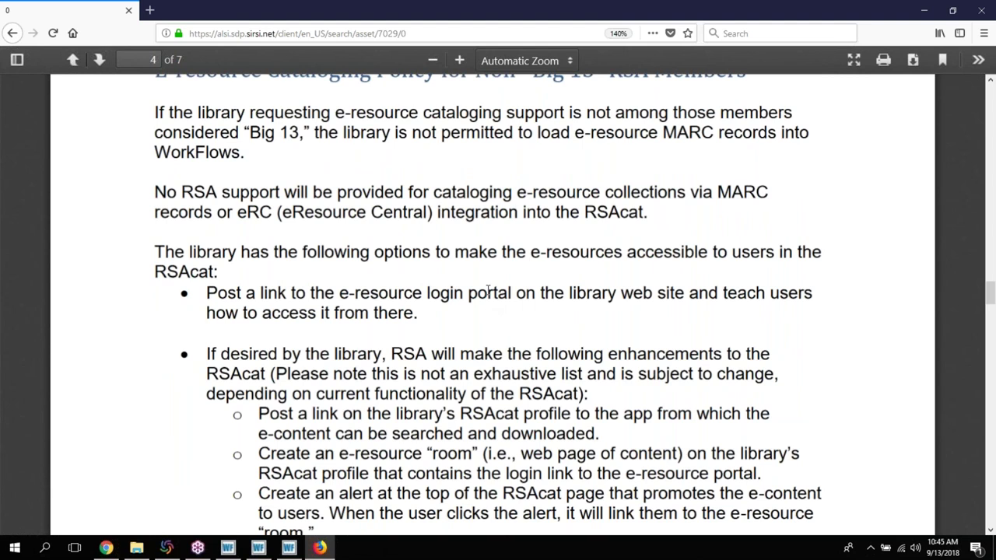
scroll(494, 320, down, 1)
scroll(493, 320, down, 2)
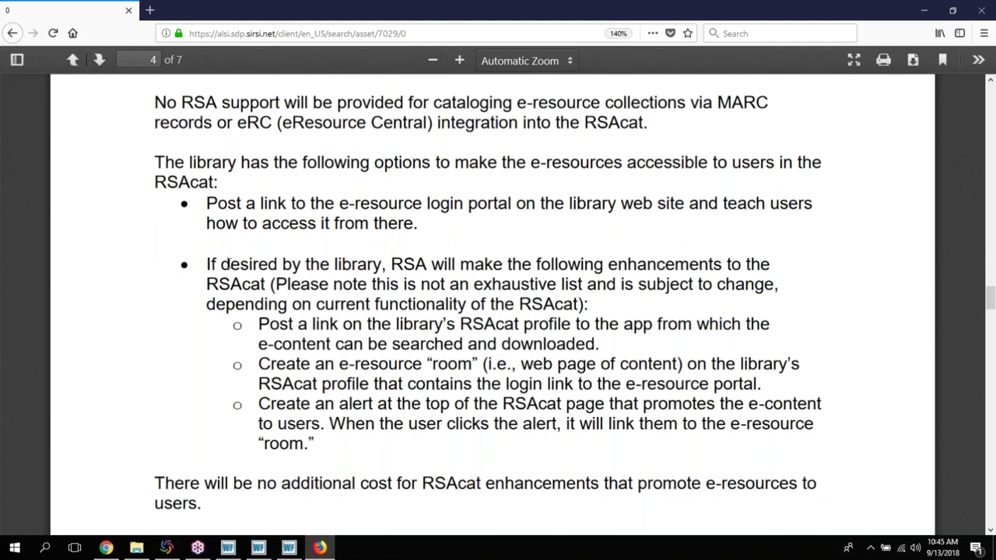
scroll(224, 265, down, 2)
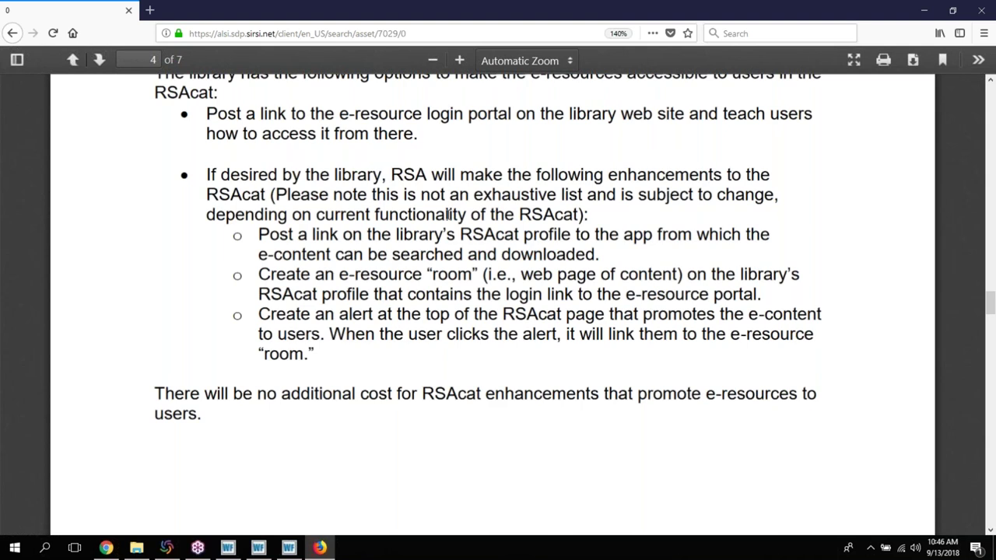
scroll(448, 214, down, 2)
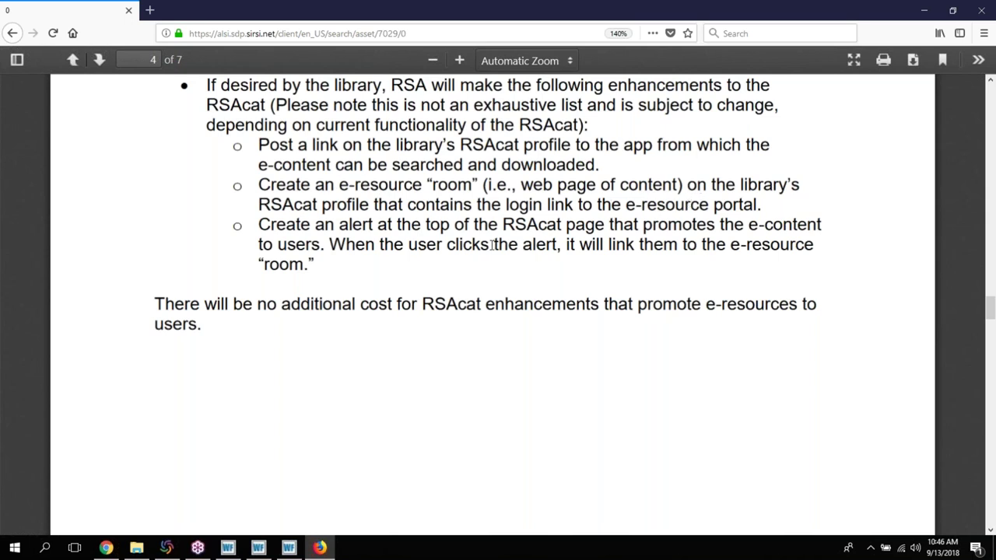
scroll(492, 245, down, 2)
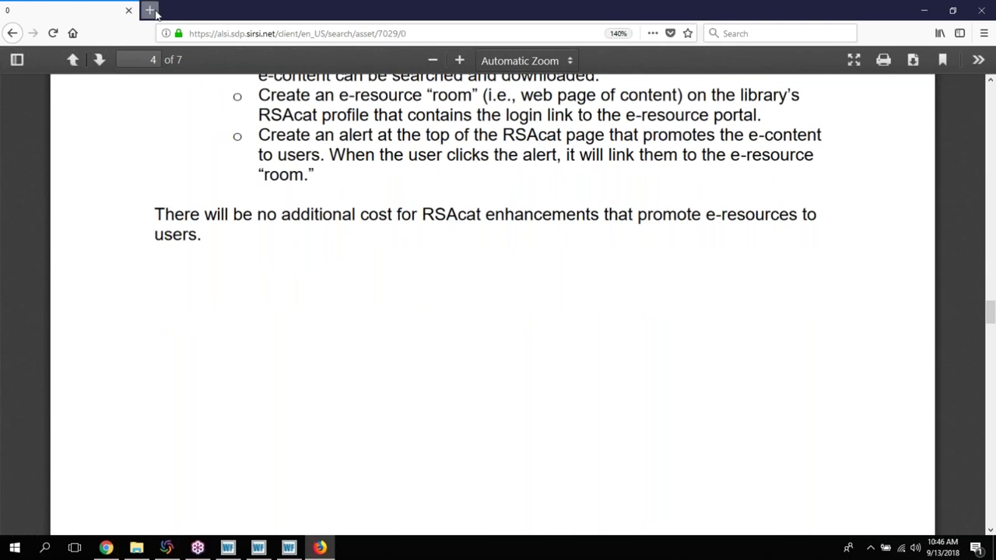
Open the RSA Library Staff Support Site in a new browser tab.
click(151, 10)
middle_click(73, 35)
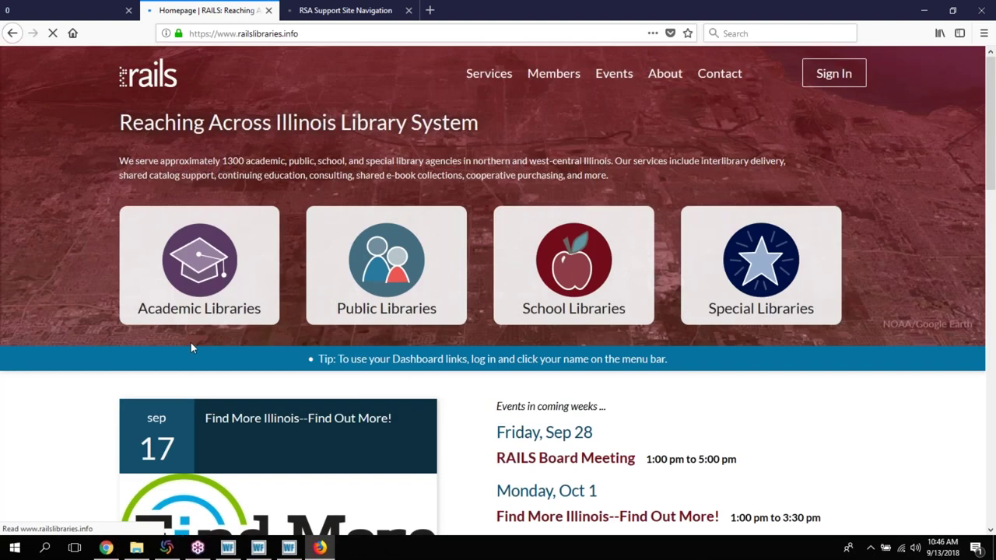
click(344, 12)
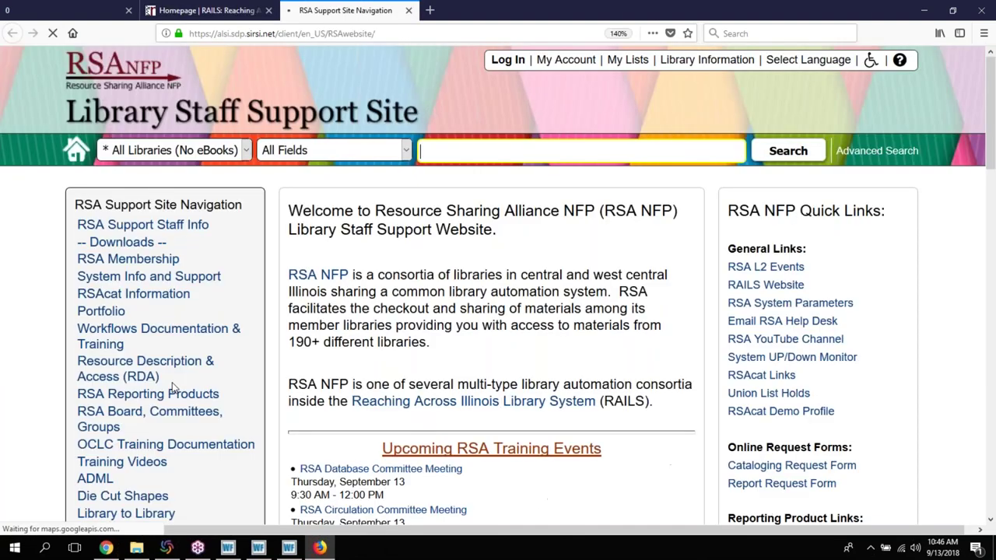
Go from RSAcat Information to New RSAcat Links and scroll through the library profiles.
click(142, 299)
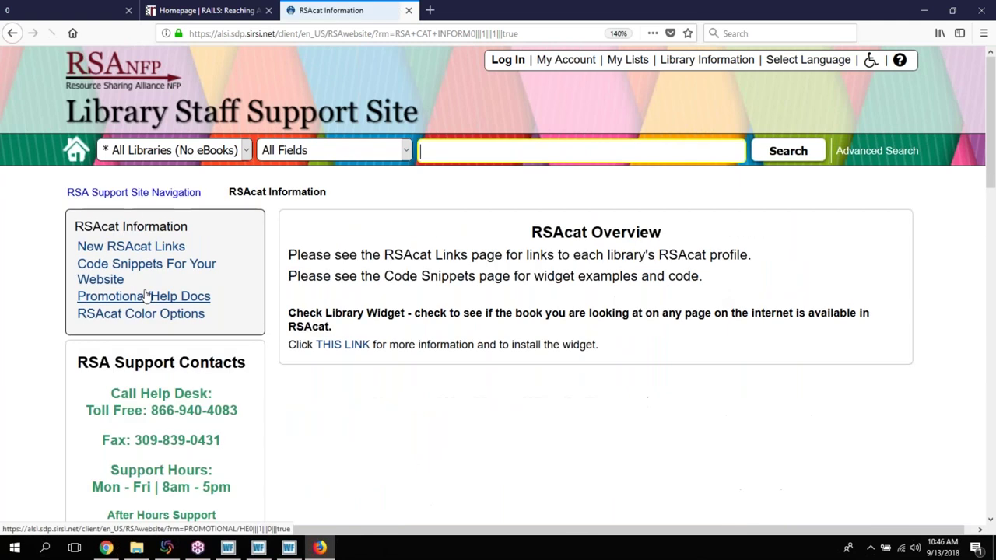
click(153, 248)
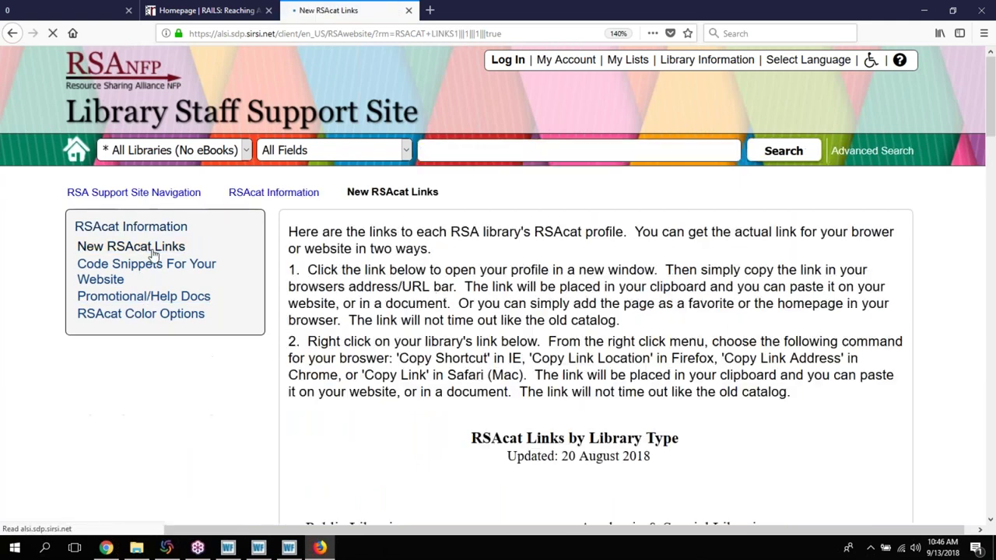
scroll(224, 355, down, 5)
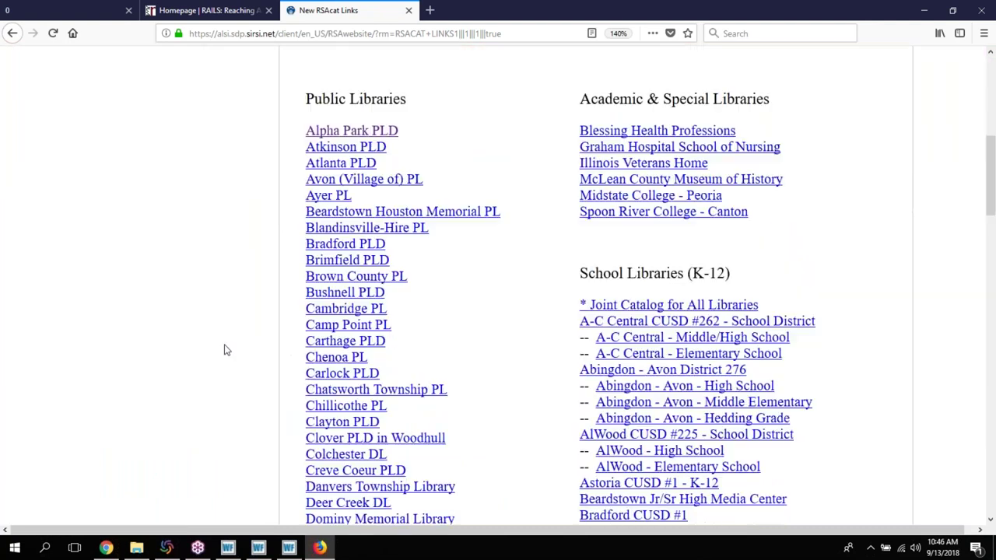
scroll(224, 350, down, 5)
scroll(223, 343, down, 5)
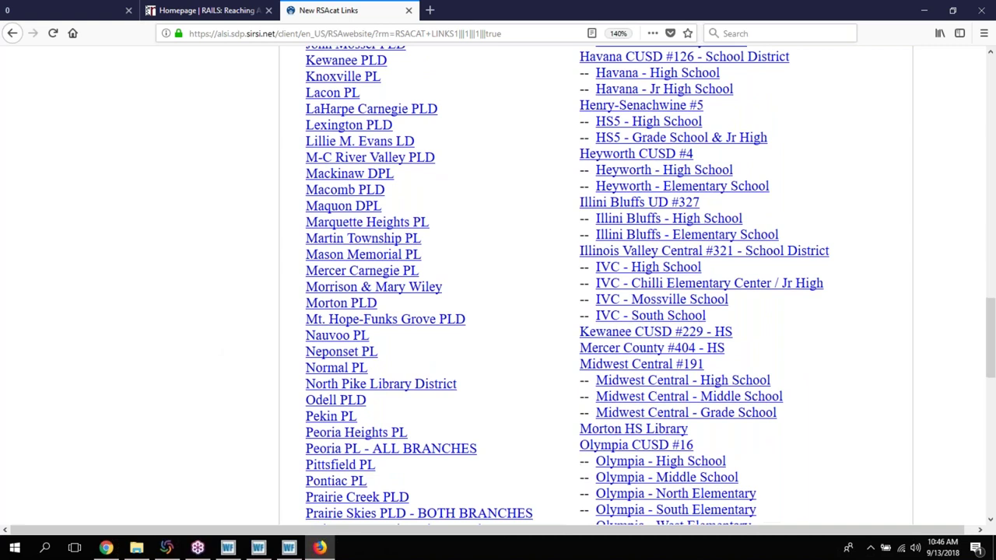
scroll(389, 291, down, 2)
scroll(622, 269, down, 3)
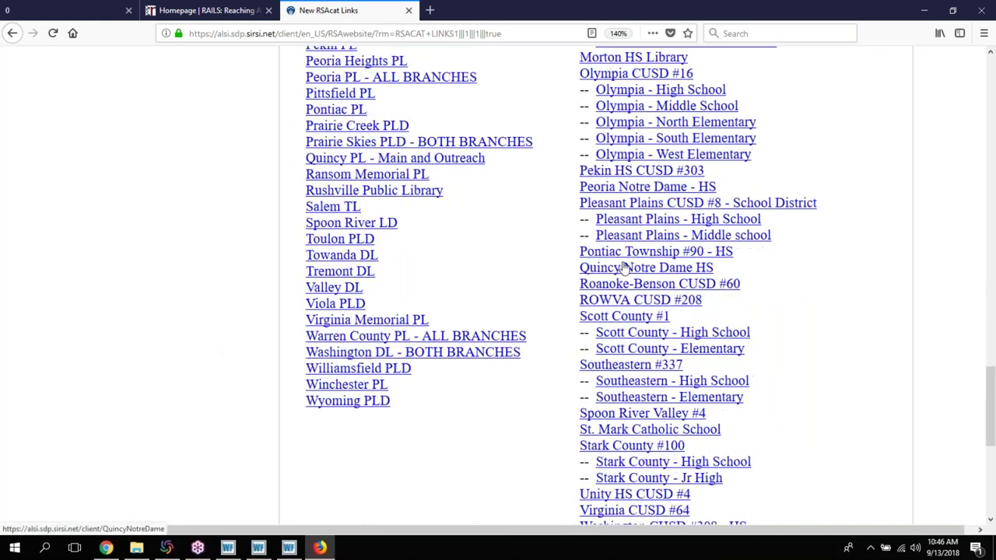
Open Quincy Notre Dame HS's eBooks page and QND eBook Downloads, then return to the PDF.
click(622, 267)
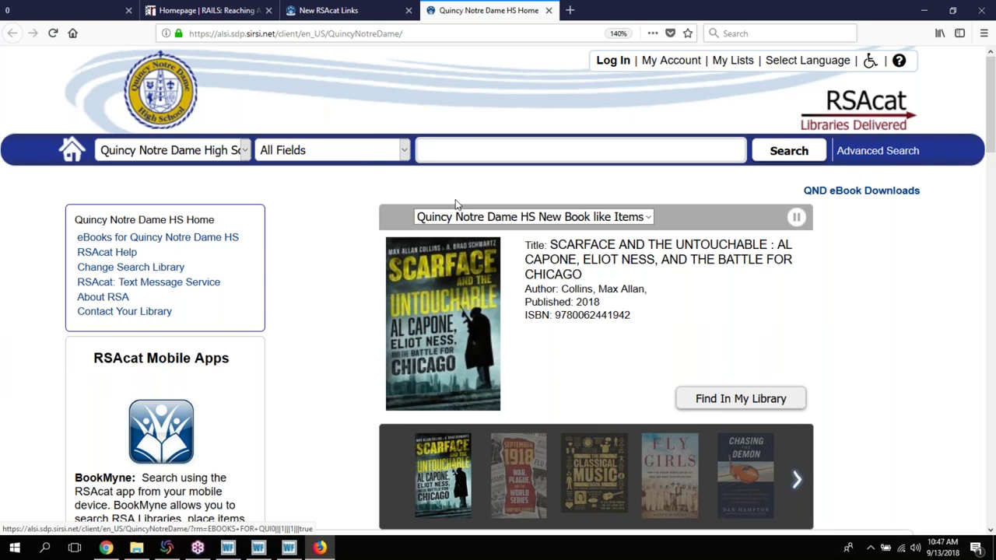
click(223, 238)
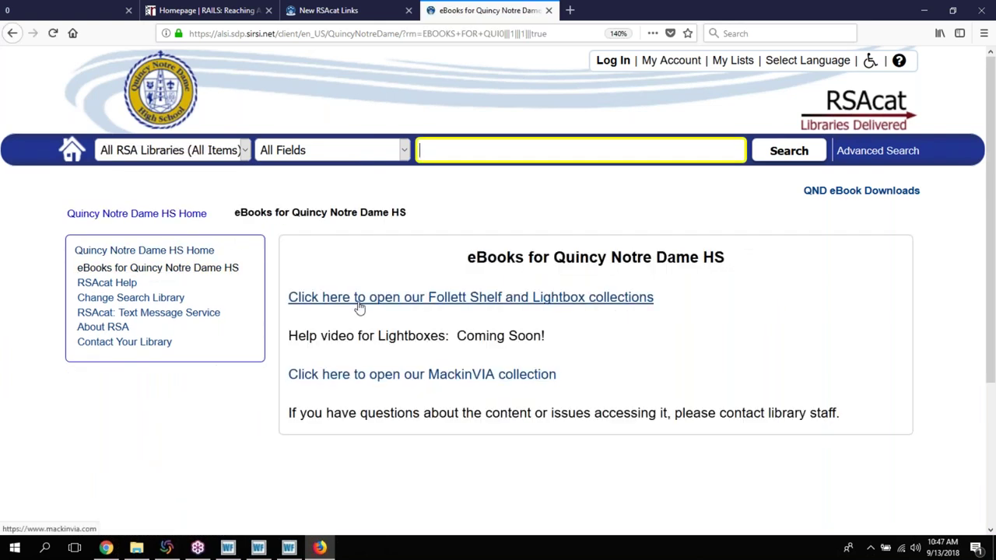
click(841, 193)
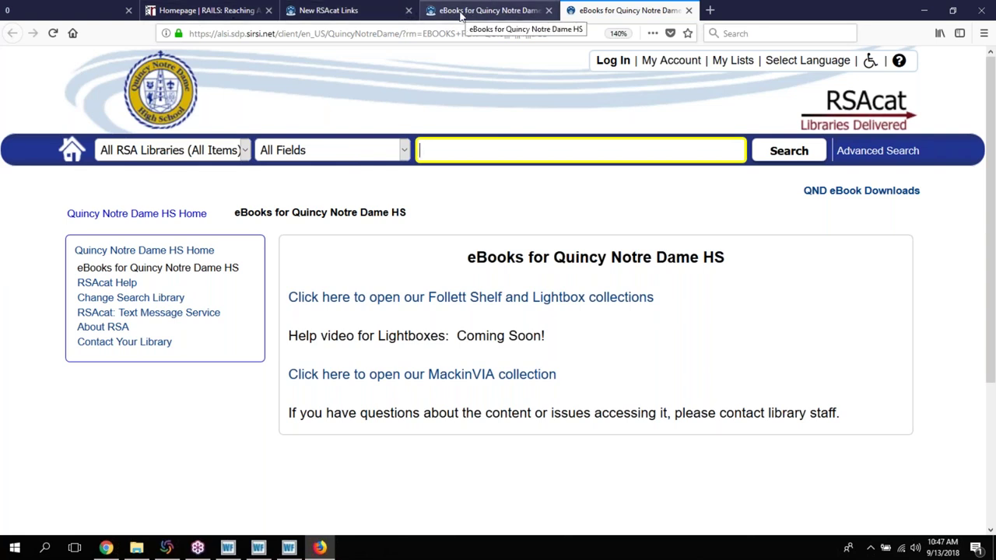
click(88, 12)
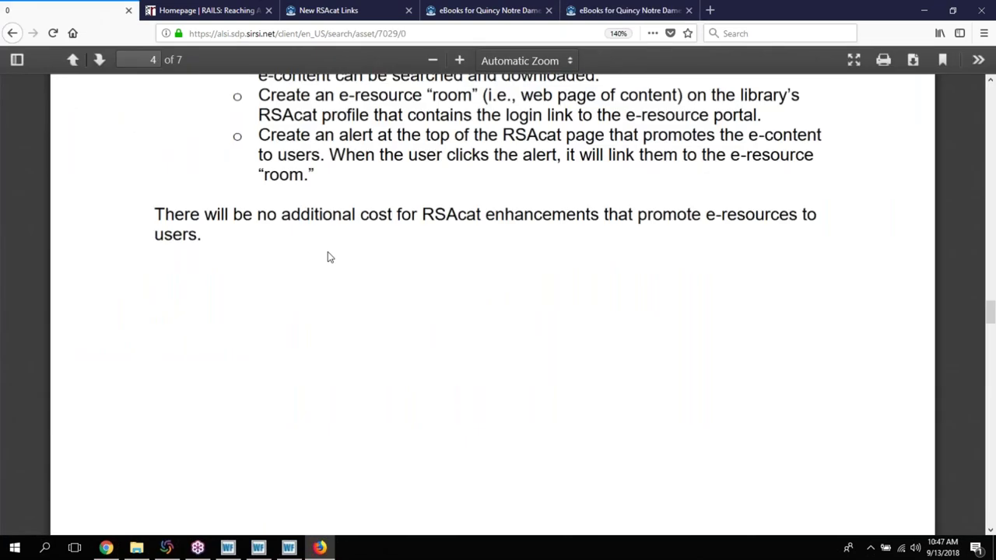
Scroll on to page 5's Big 13 e-resource cataloging policy and its eRC overview bullets.
scroll(328, 257, down, 5)
scroll(328, 257, down, 3)
scroll(328, 257, down, 4)
scroll(328, 257, down, 2)
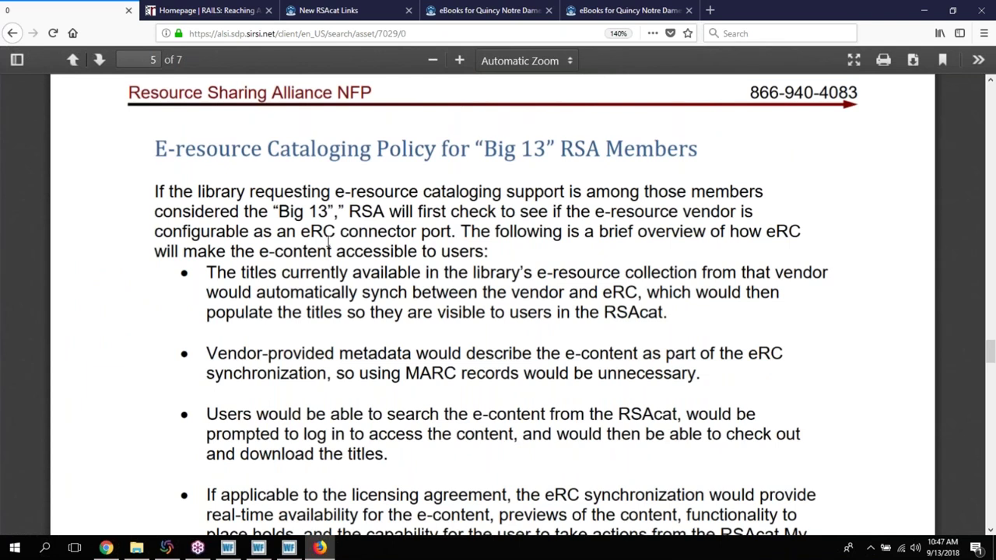
scroll(328, 244, down, 1)
scroll(328, 245, down, 2)
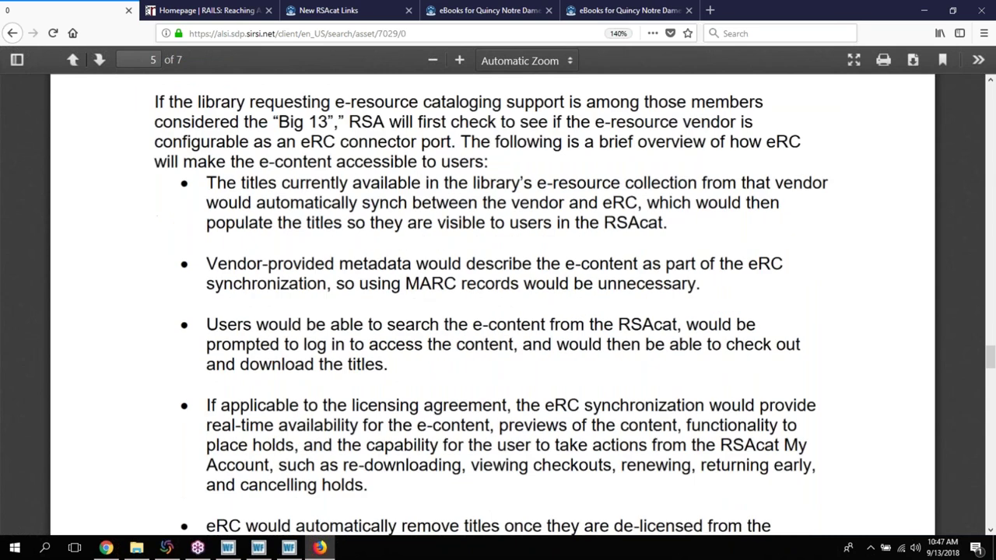
scroll(492, 303, up, 2)
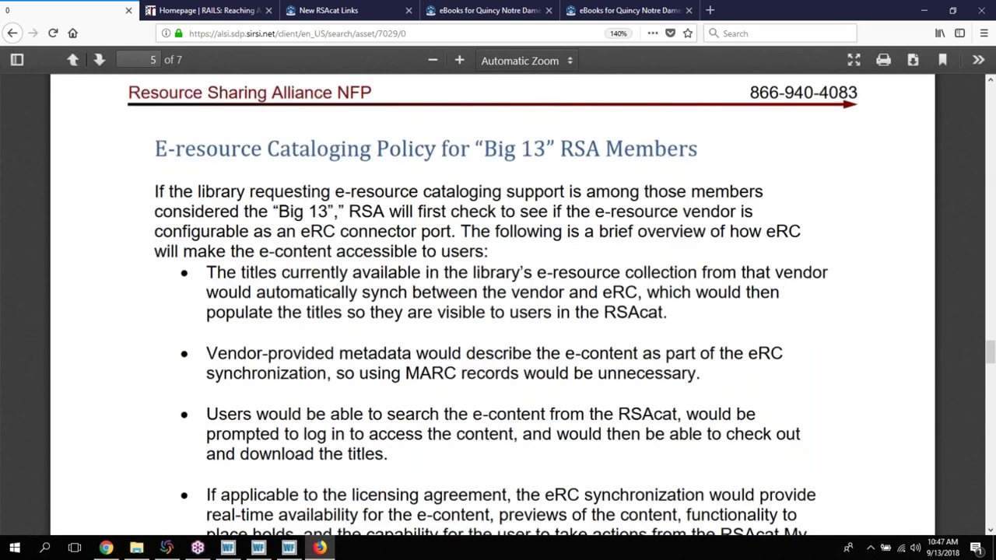
scroll(492, 303, down, 2)
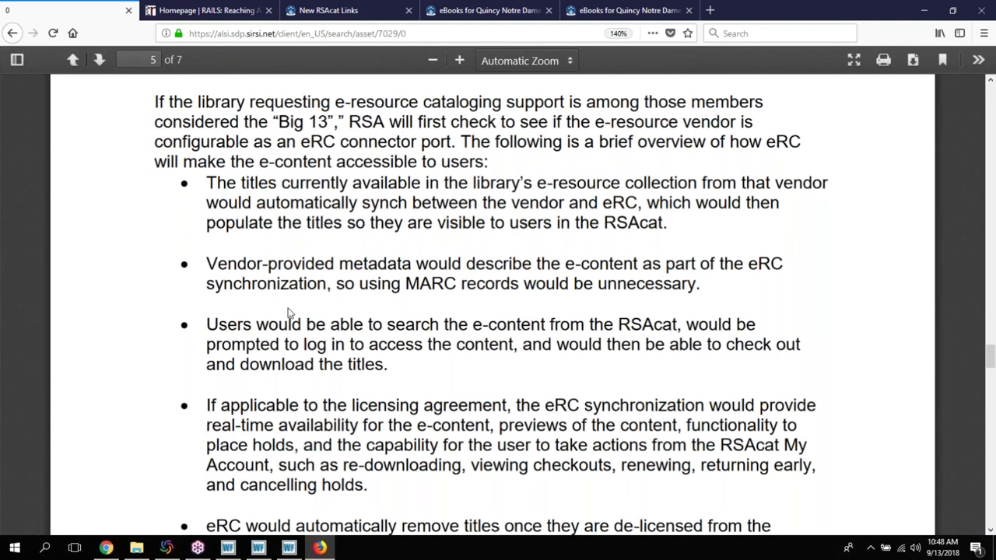
scroll(288, 311, down, 4)
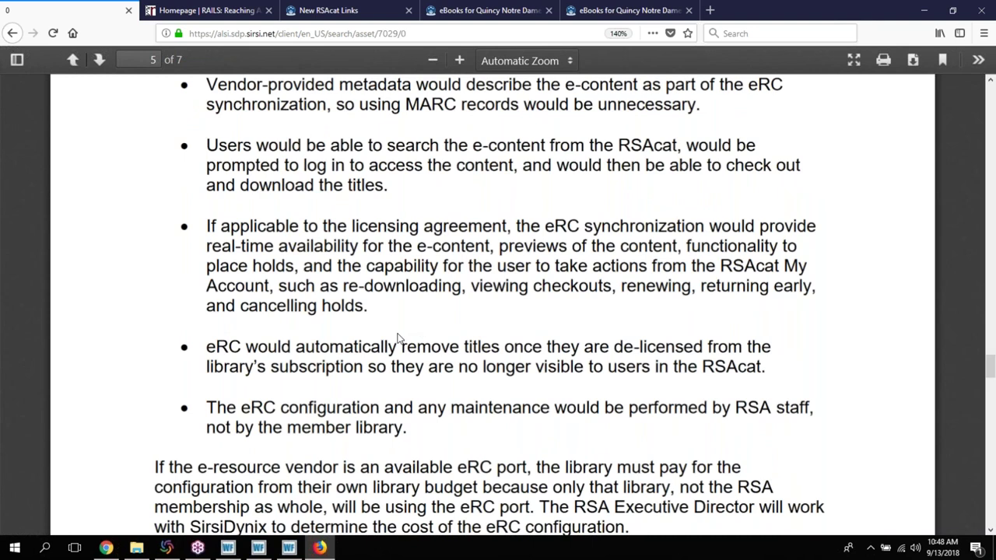
Scroll down page 5 to the paragraphs on eRC port cost and sample MARC files.
scroll(392, 343, down, 1)
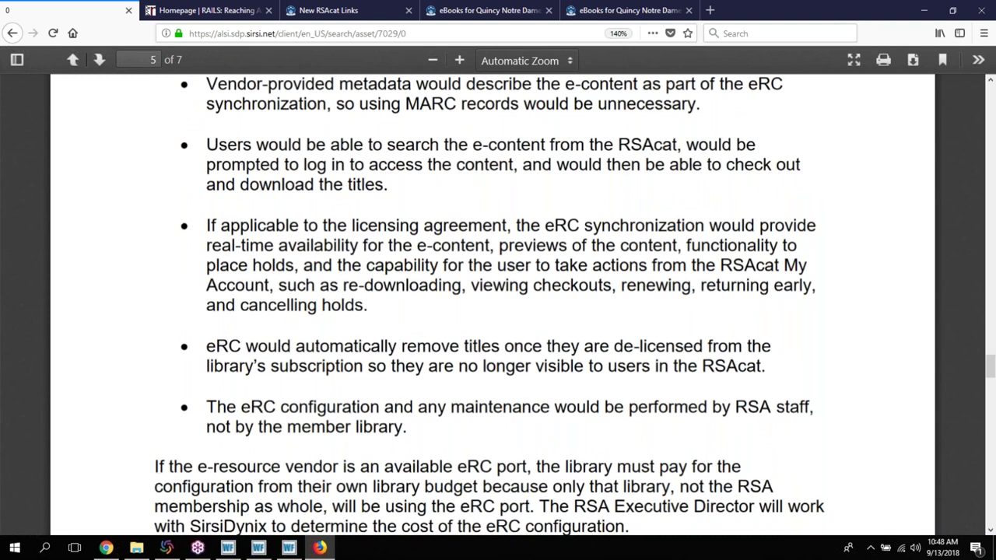
scroll(392, 342, down, 2)
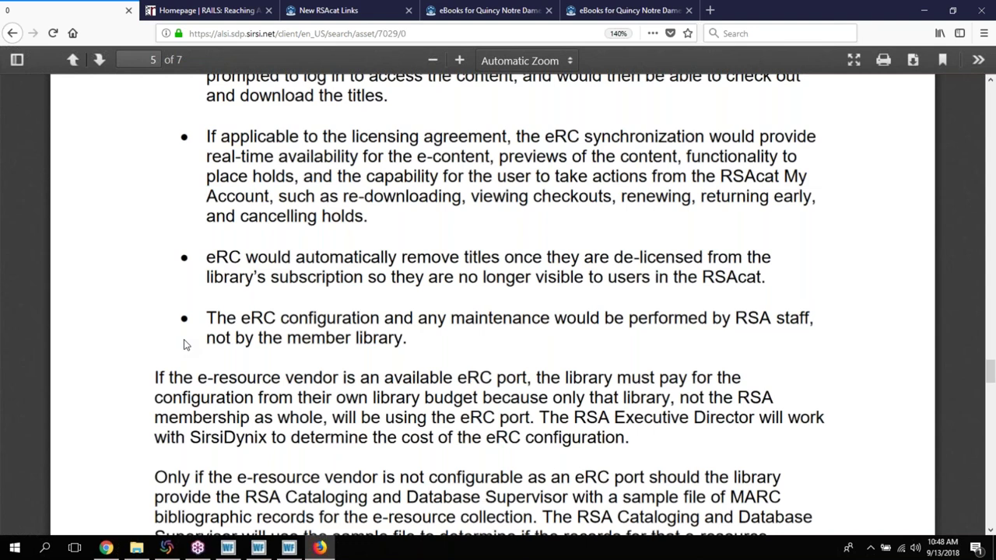
scroll(184, 341, down, 1)
scroll(183, 339, down, 4)
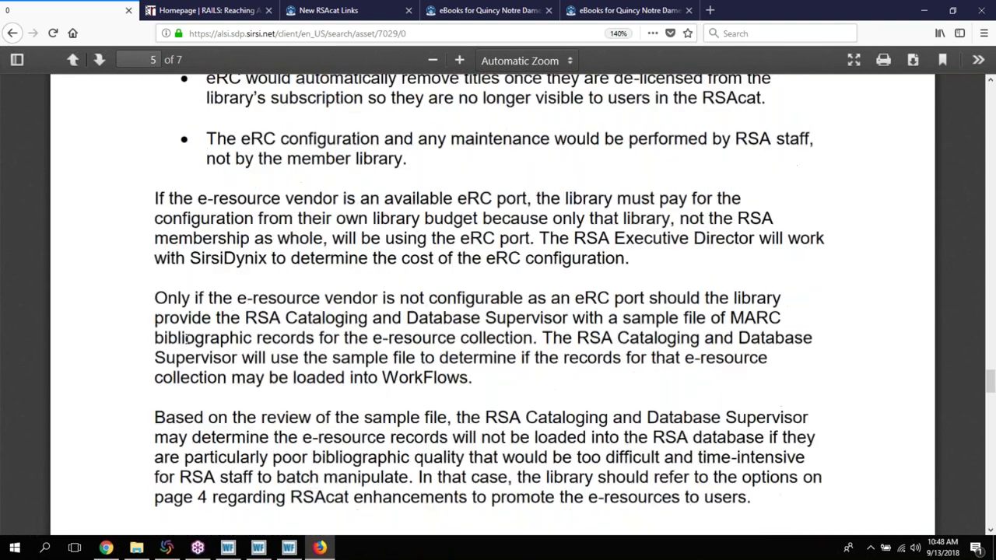
scroll(309, 225, down, 2)
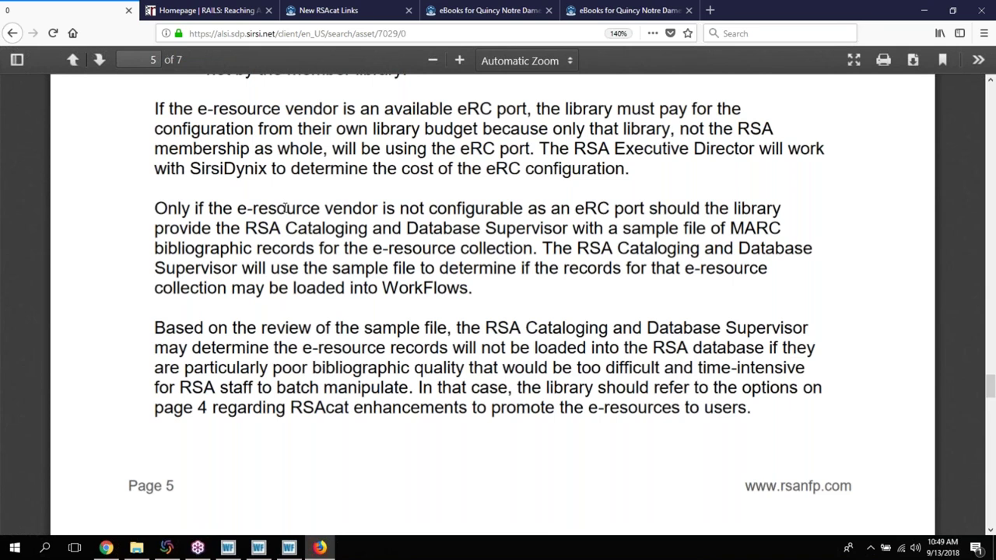
Scroll past page 5's footer to page 6 on batch editing and bibload procedures.
scroll(285, 208, down, 1)
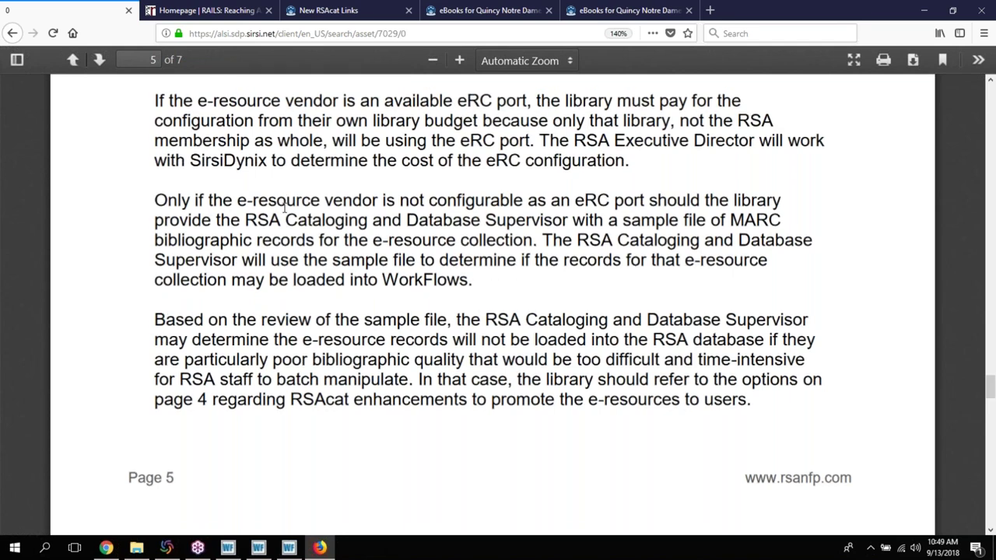
scroll(285, 208, down, 1)
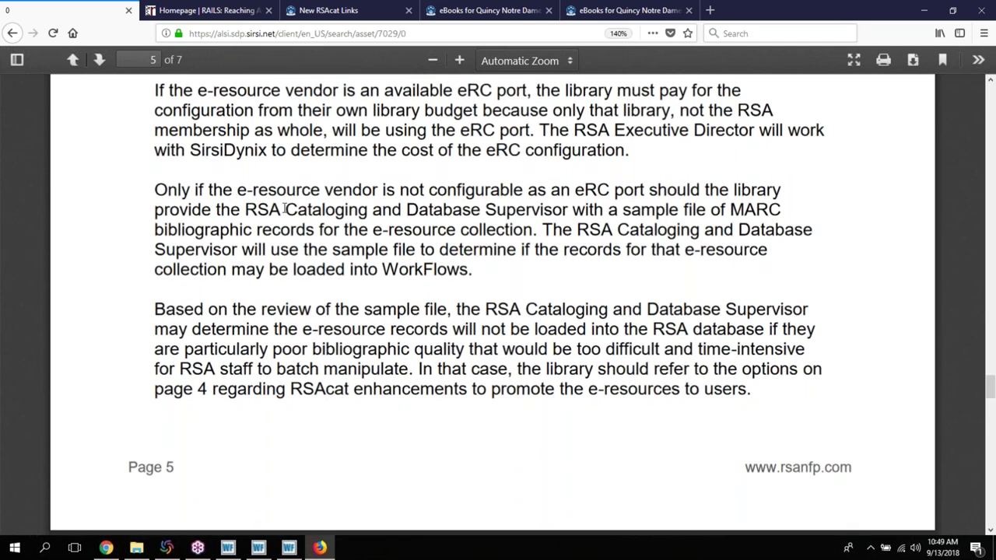
scroll(285, 209, down, 2)
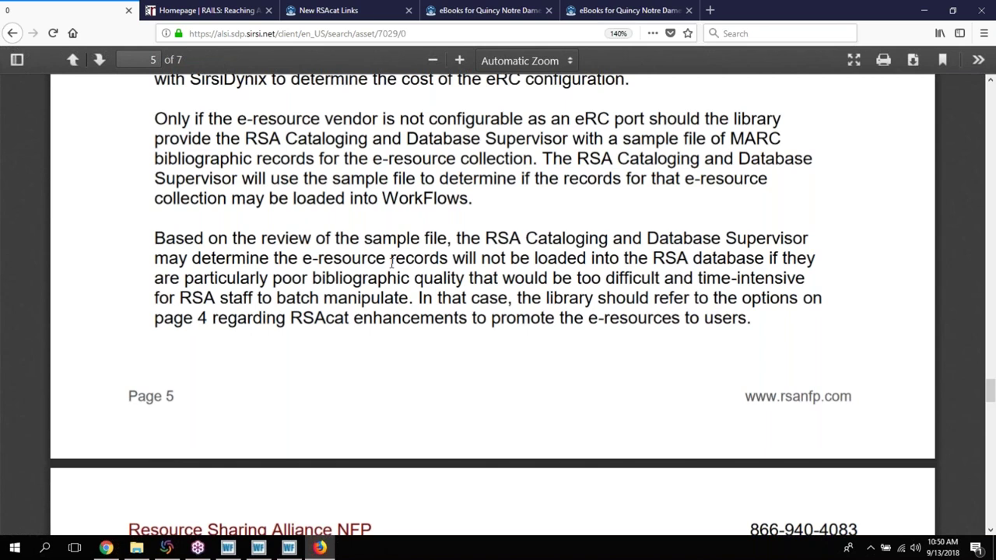
scroll(391, 261, down, 2)
scroll(392, 262, down, 1)
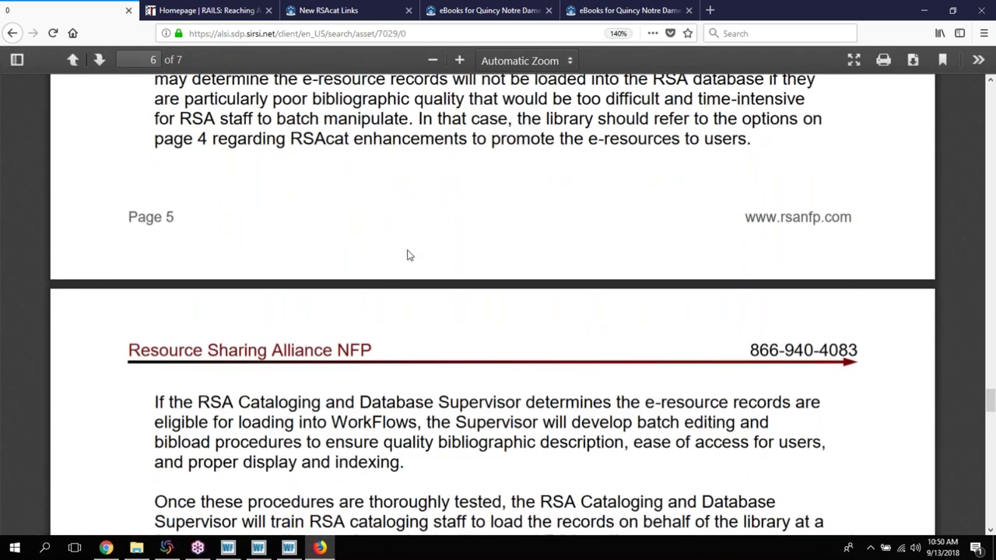
Scroll page 6 to the list of Big 13 library duties for MARC e-resource records.
scroll(410, 256, down, 1)
scroll(410, 256, down, 2)
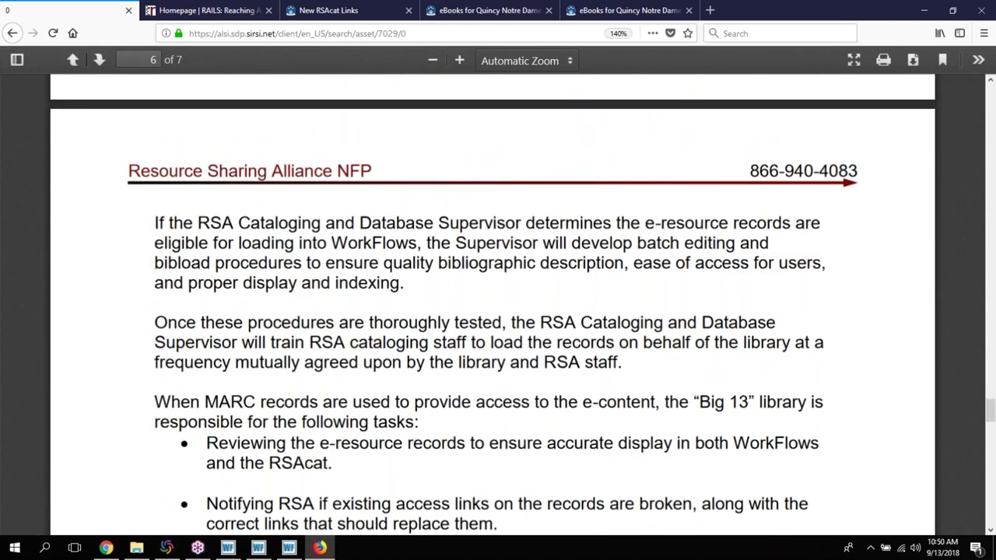
scroll(492, 304, down, 2)
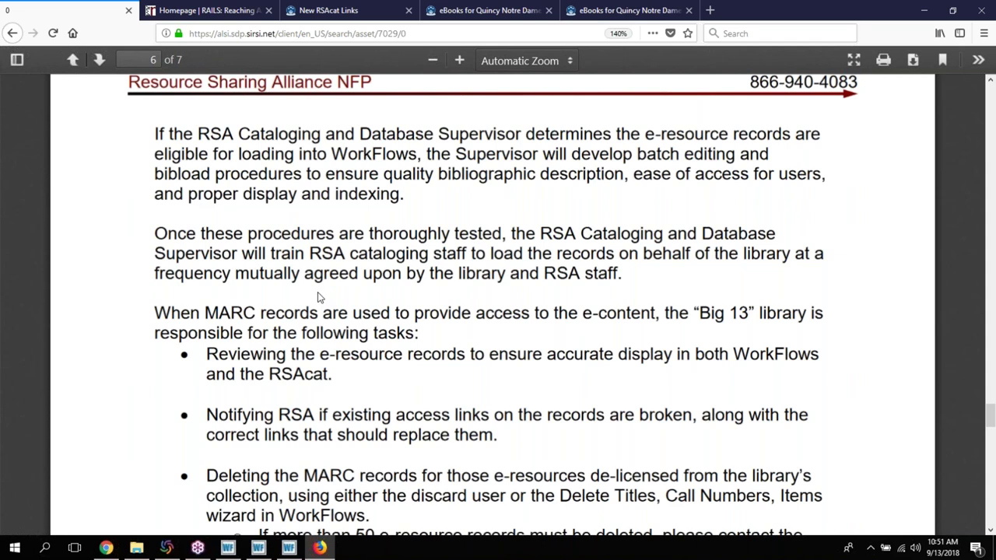
Scroll past page 6 to page 7's E-resource Holdings in OCLC WorldCat section.
scroll(318, 297, down, 1)
scroll(317, 296, down, 3)
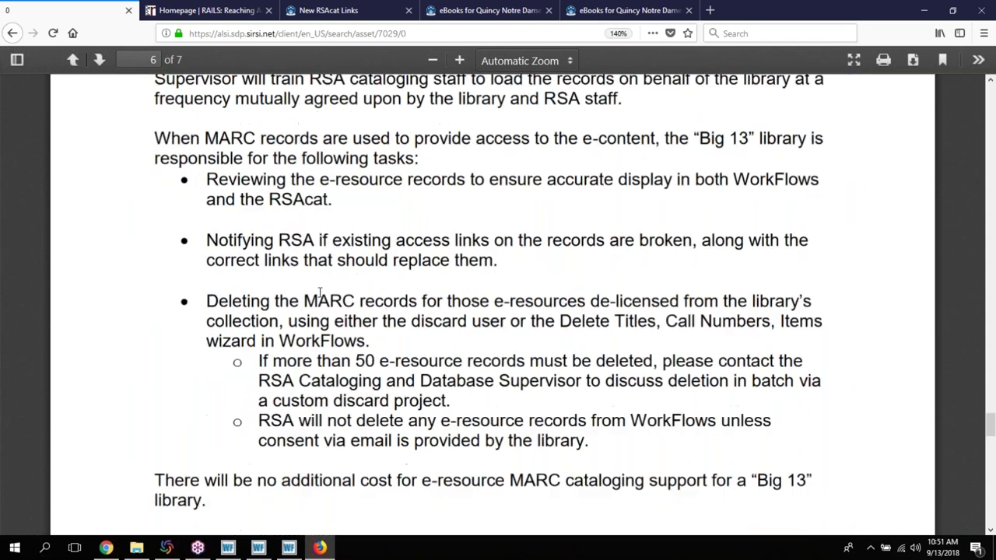
scroll(319, 293, down, 1)
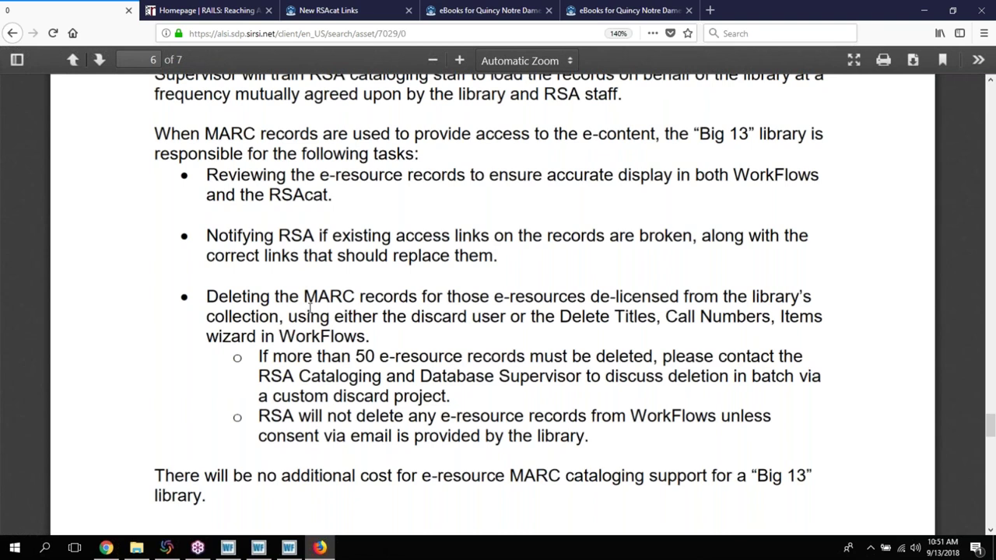
scroll(309, 309, down, 1)
scroll(309, 309, down, 2)
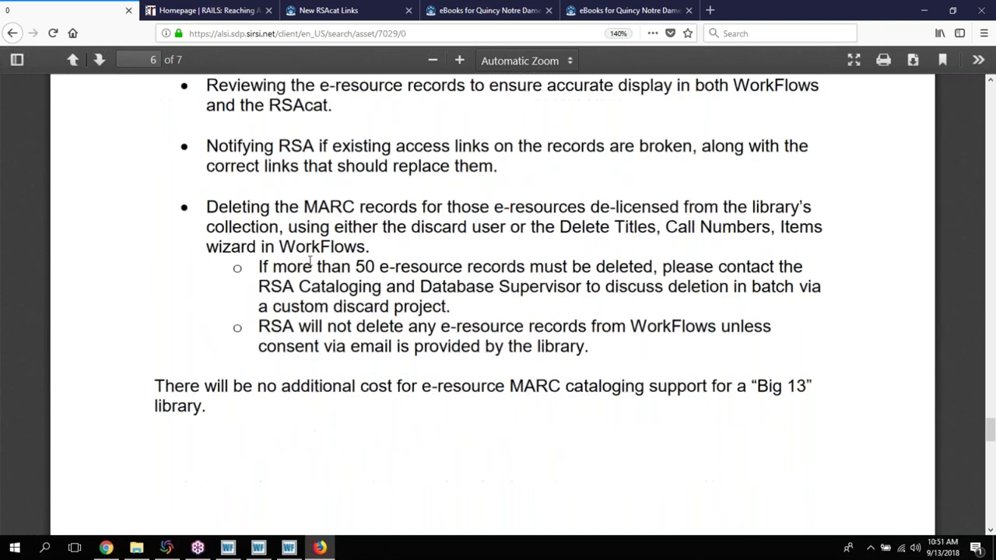
scroll(310, 262, up, 2)
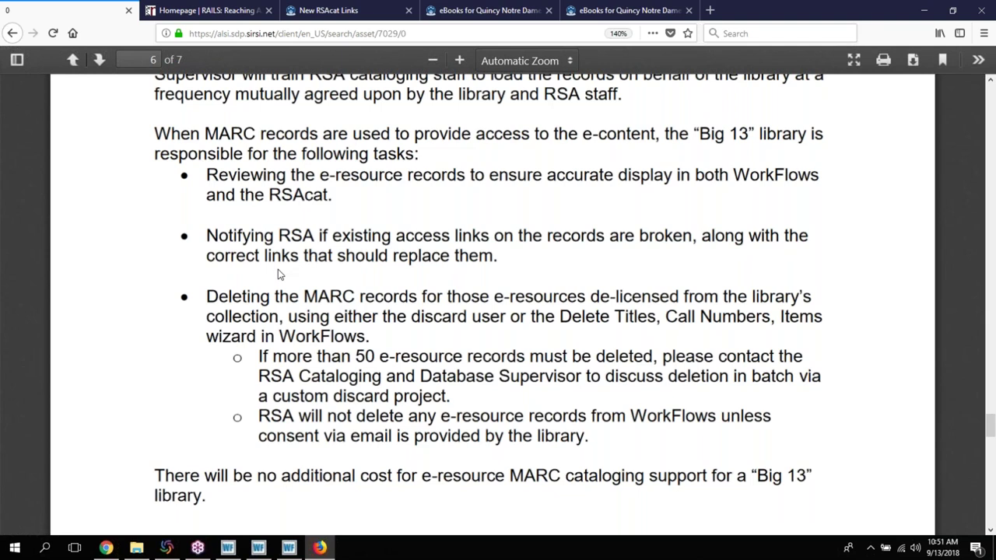
scroll(279, 274, down, 2)
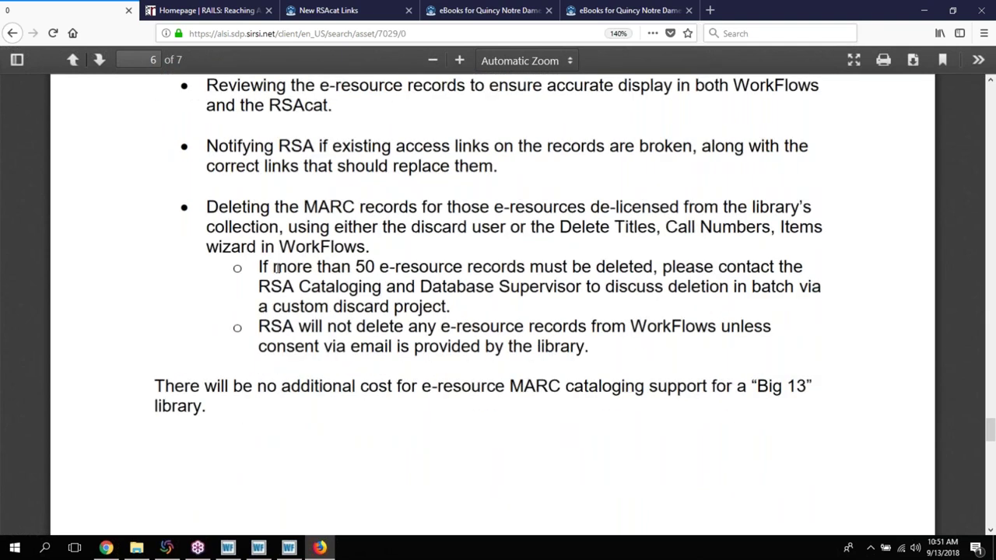
scroll(277, 268, down, 2)
scroll(265, 251, down, 2)
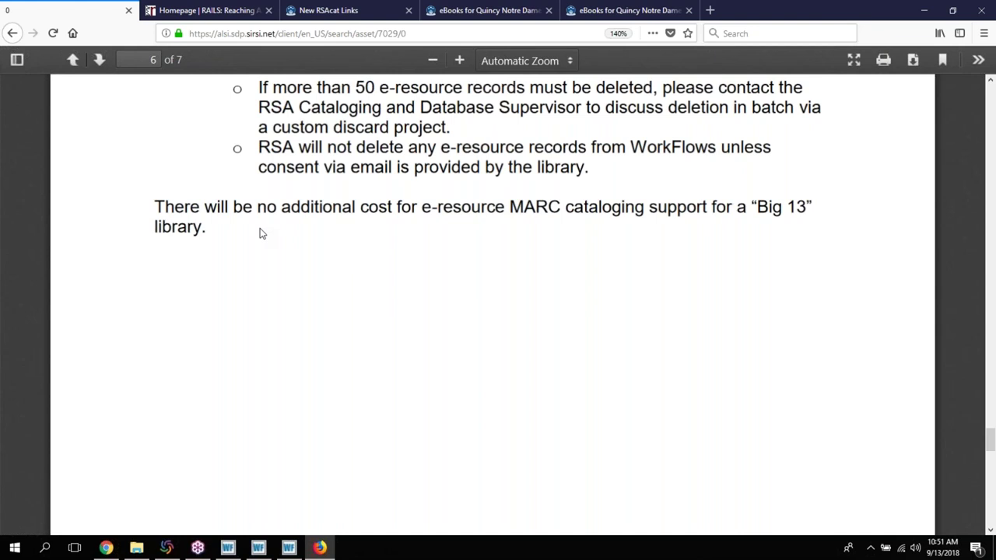
scroll(253, 273, down, 1)
scroll(253, 274, down, 1)
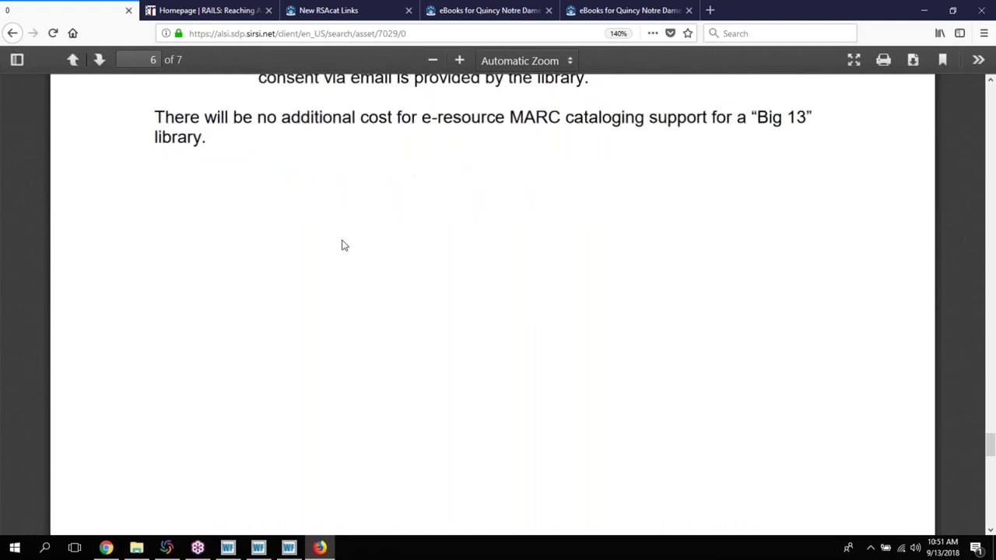
scroll(345, 246, down, 5)
scroll(347, 246, down, 3)
scroll(349, 243, down, 3)
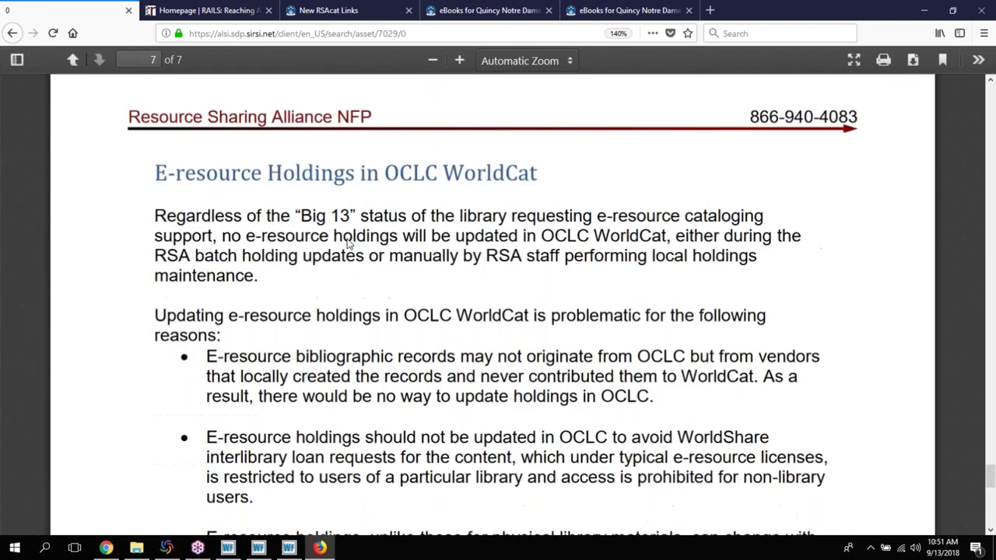
scroll(349, 244, down, 1)
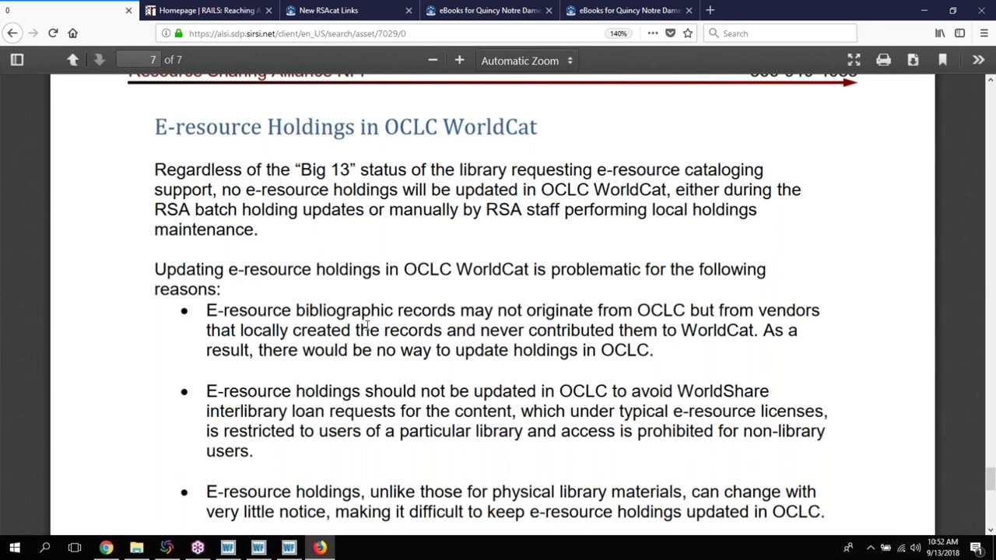
scroll(367, 327, down, 1)
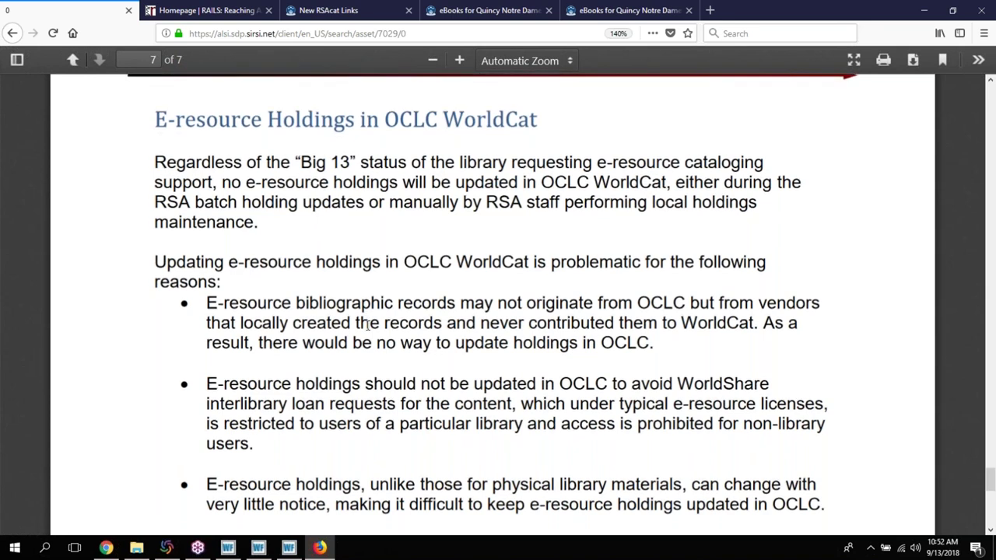
scroll(374, 315, up, 1)
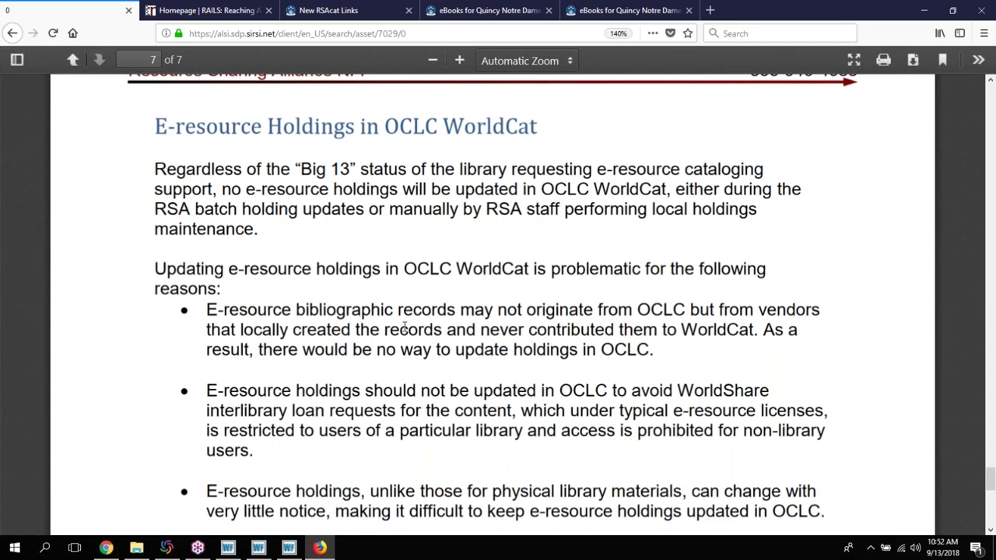
scroll(405, 329, down, 2)
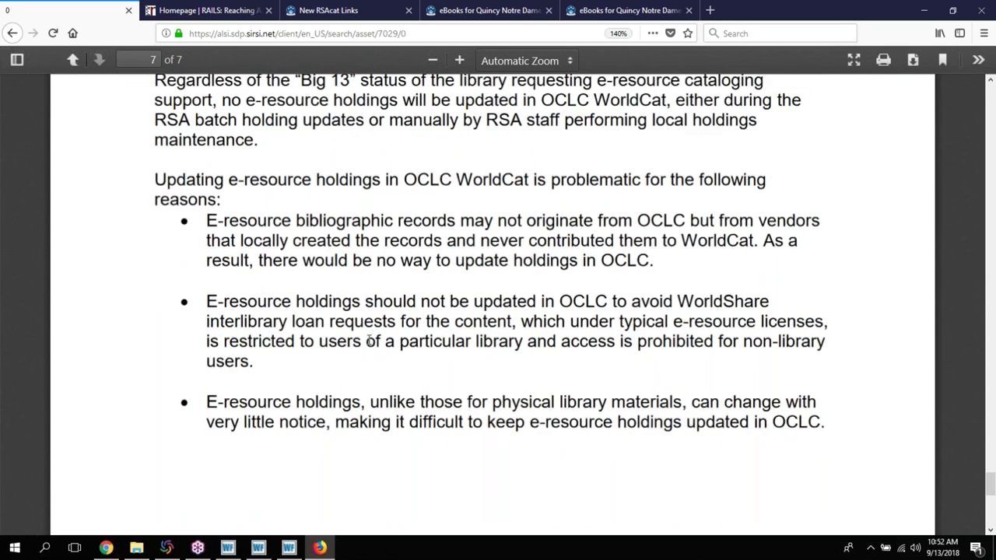
scroll(368, 342, down, 2)
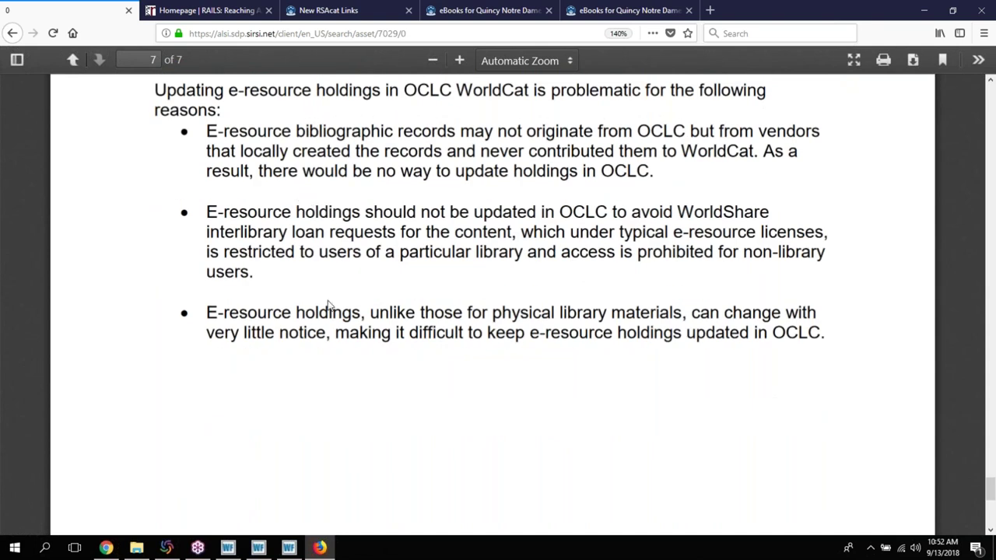
scroll(327, 306, down, 3)
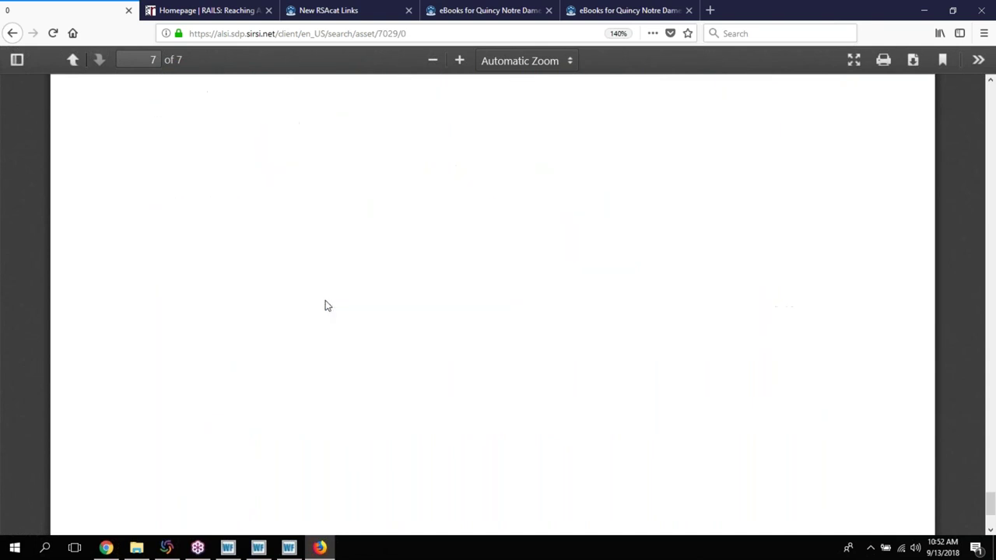
scroll(325, 304, up, 5)
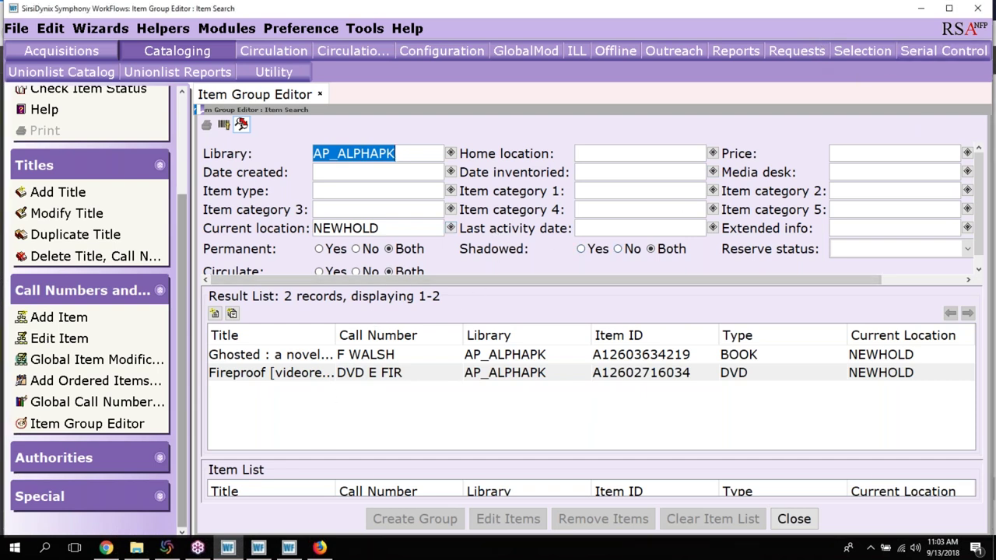
Open Call Number and Item Maintenance and search titles for 'ghosted'.
scroll(93, 366, up, 3)
click(106, 140)
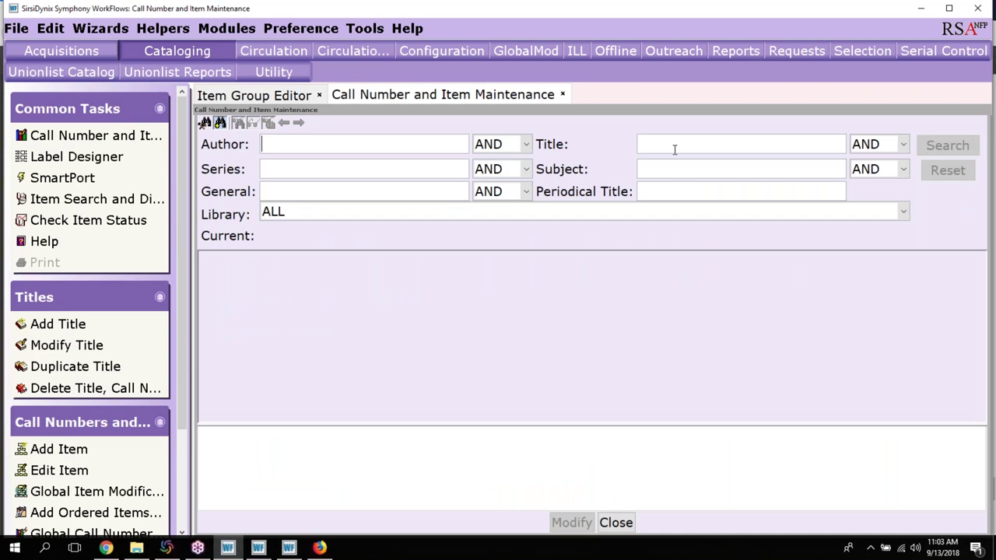
click(675, 142)
text(ghosted)
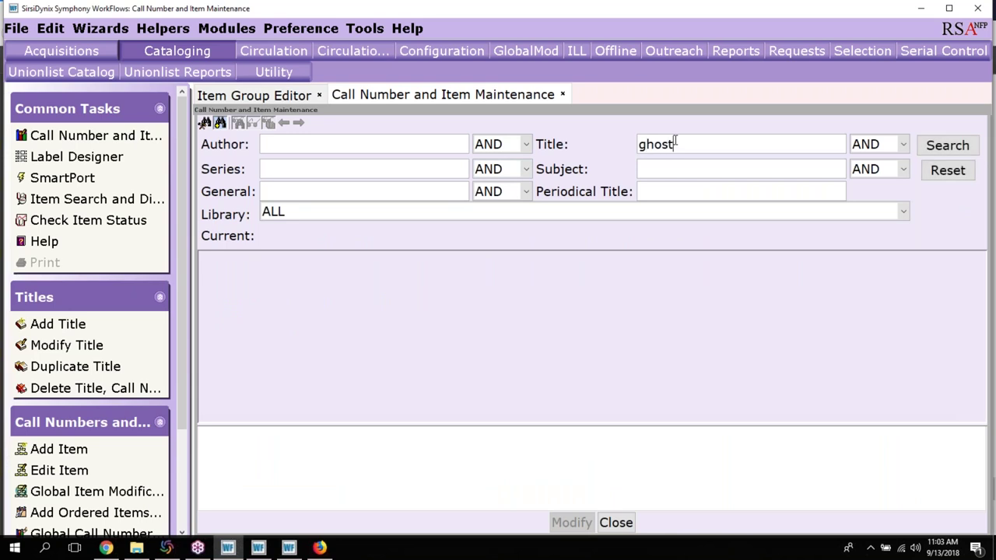
click(937, 146)
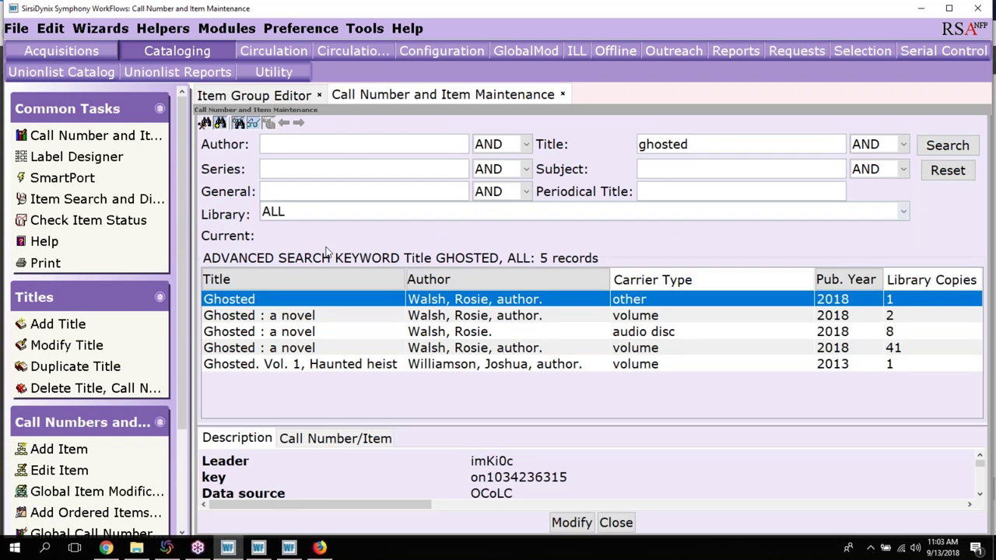
Limit the search to the AP_ALPHAPK library and rerun it.
click(353, 217)
scroll(338, 283, down, 2)
scroll(339, 284, down, 1)
click(315, 317)
click(922, 152)
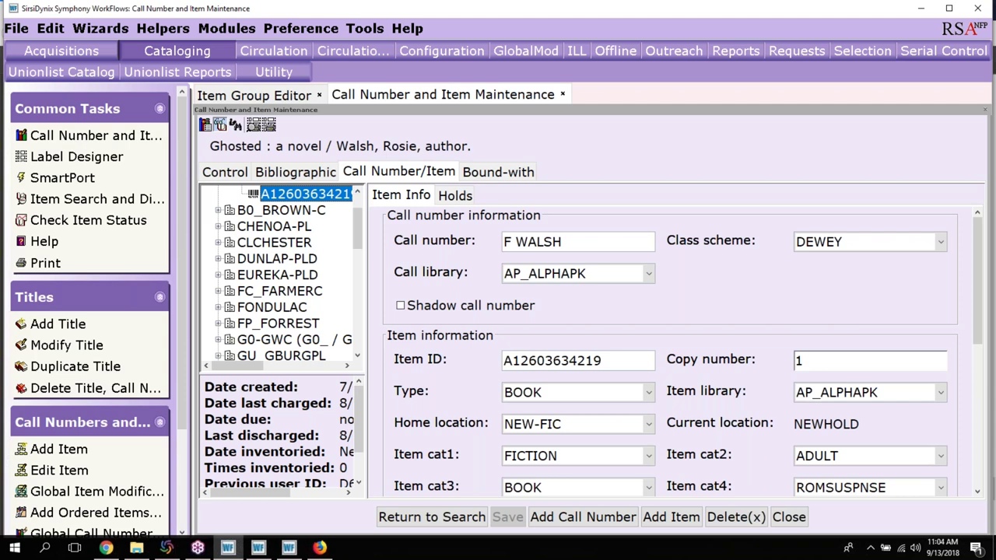
scroll(725, 292, down, 1)
scroll(724, 292, down, 2)
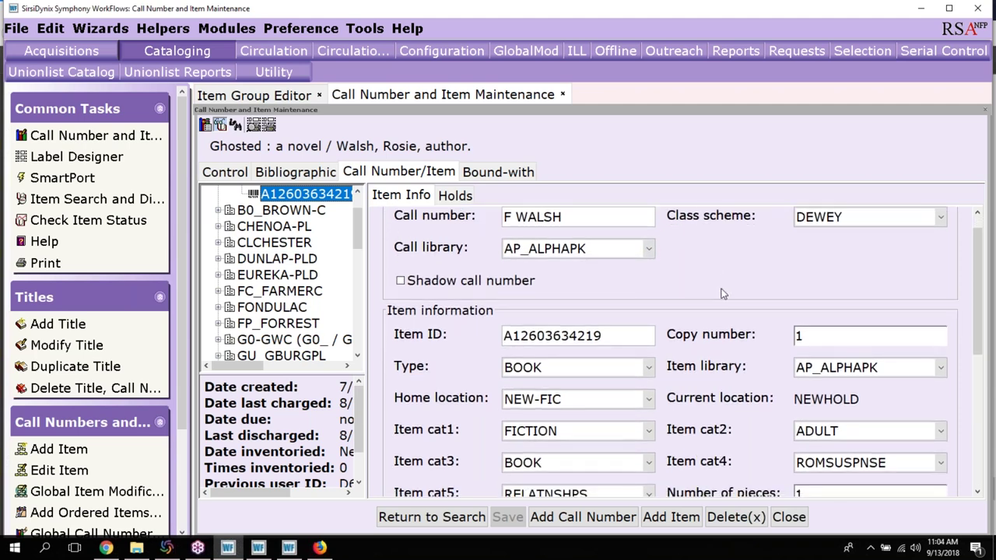
scroll(720, 292, down, 1)
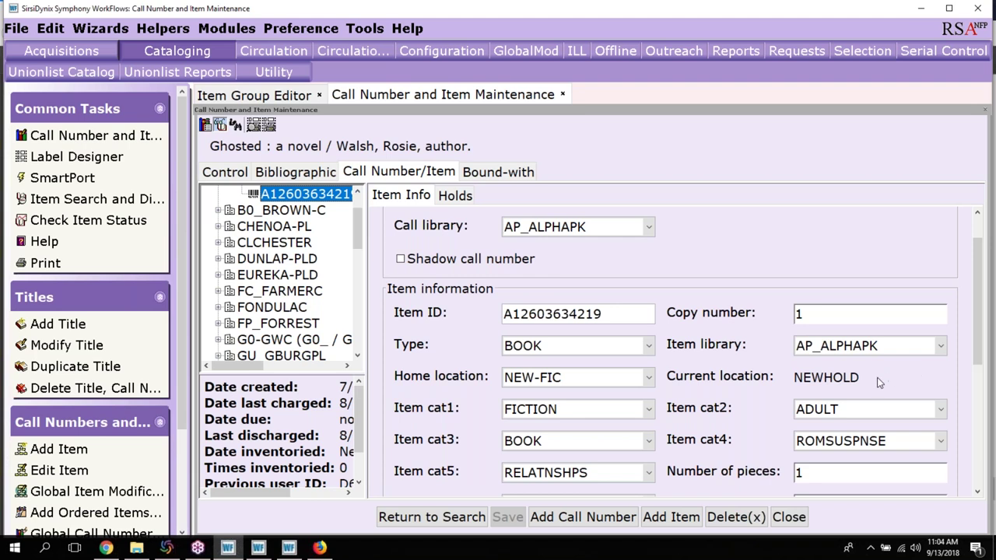
mouse_move(879, 383)
scroll(869, 384, down, 1)
scroll(573, 353, up, 2)
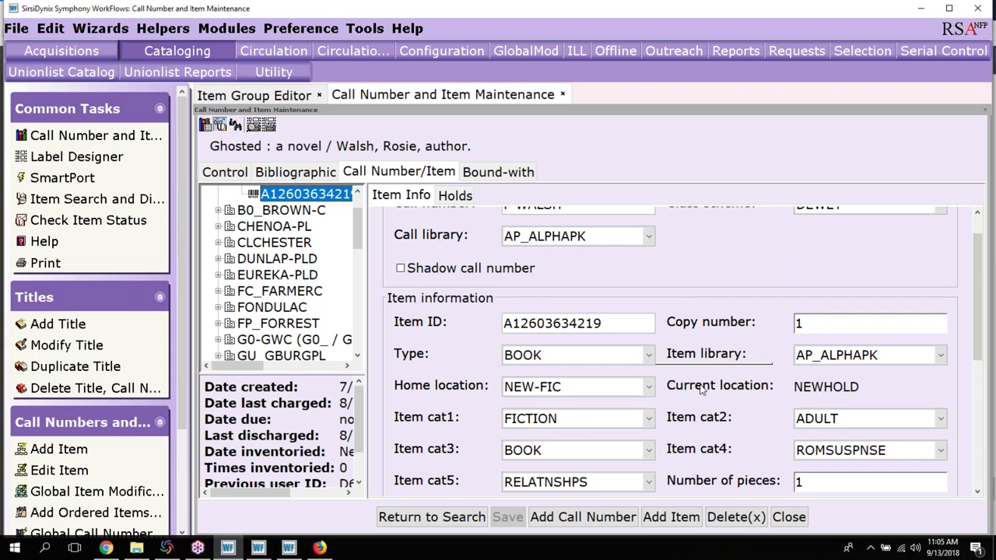
scroll(871, 393, down, 1)
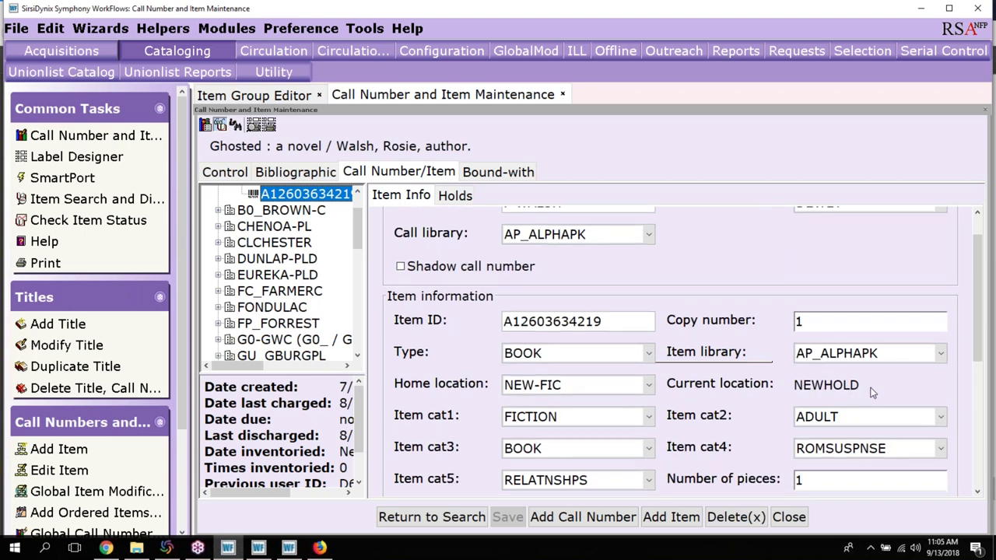
scroll(871, 389, down, 1)
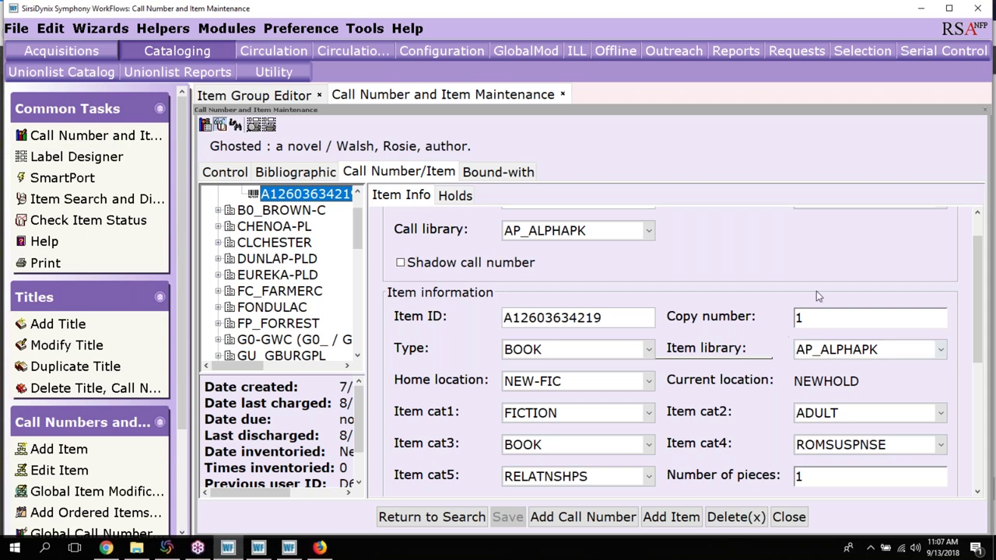
Switch between the Item Group Editor and Ghosted record tabs, ending on the NEWHOLD results.
click(286, 95)
click(355, 95)
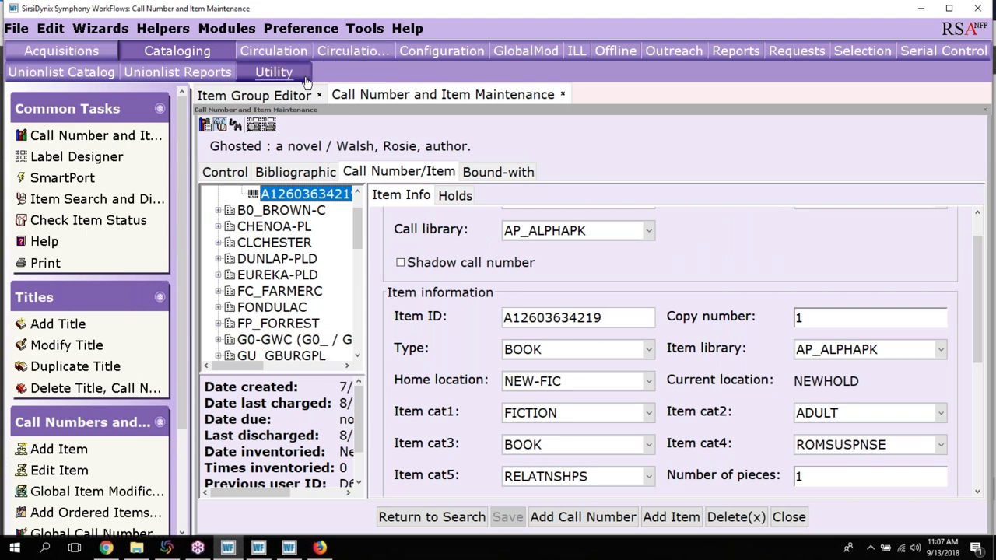
click(290, 94)
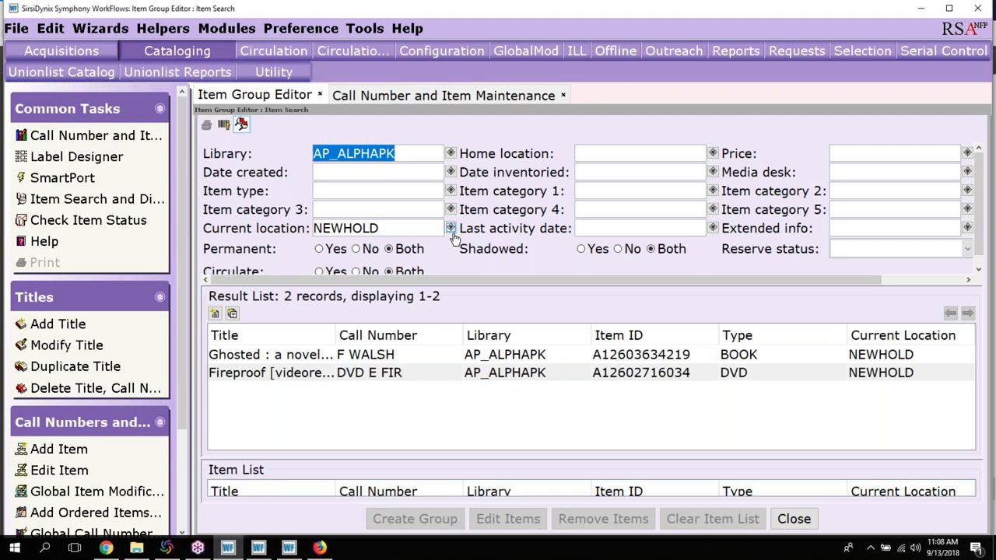
Open the Current location list to choose NEWHOLD for the AP_ALPHAPK search.
click(453, 235)
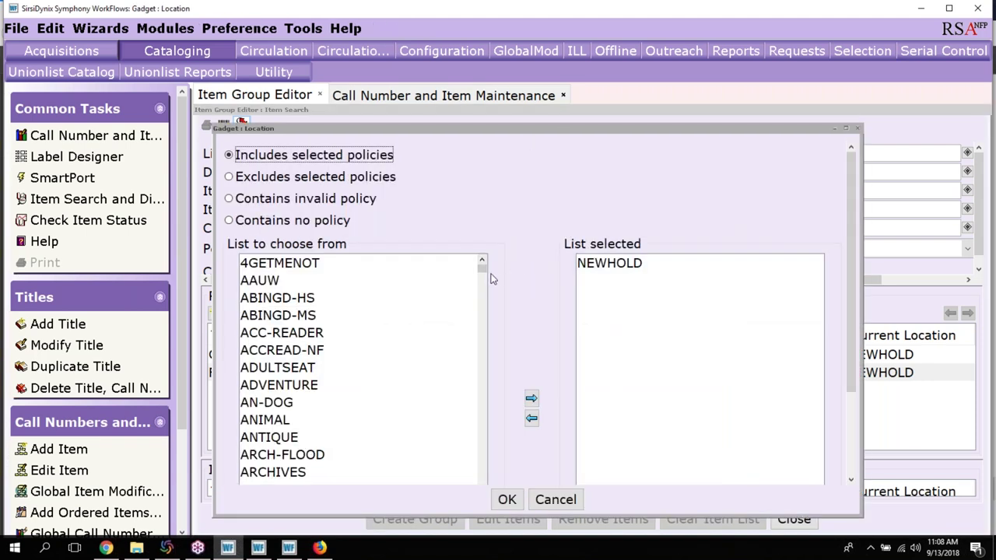
drag(484, 269, 462, 468)
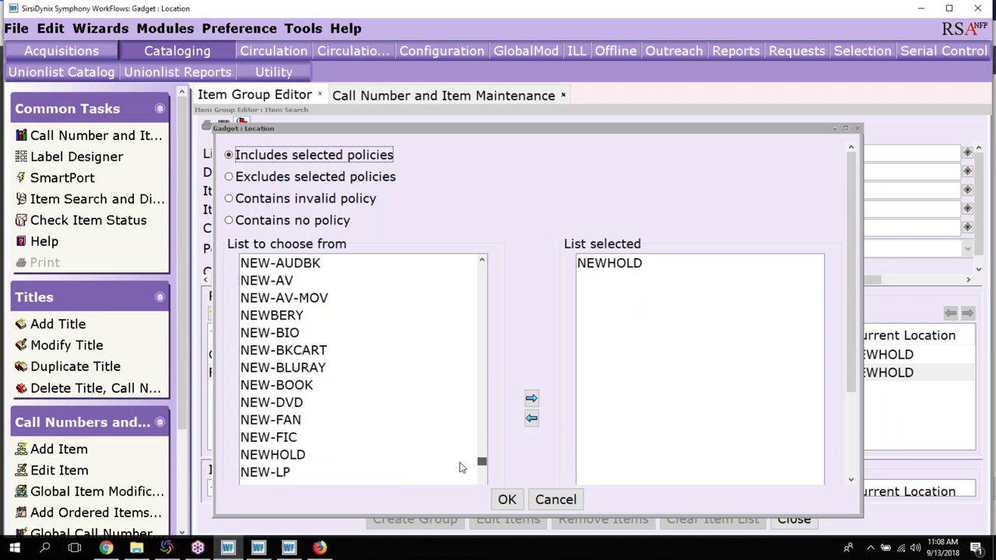
click(544, 501)
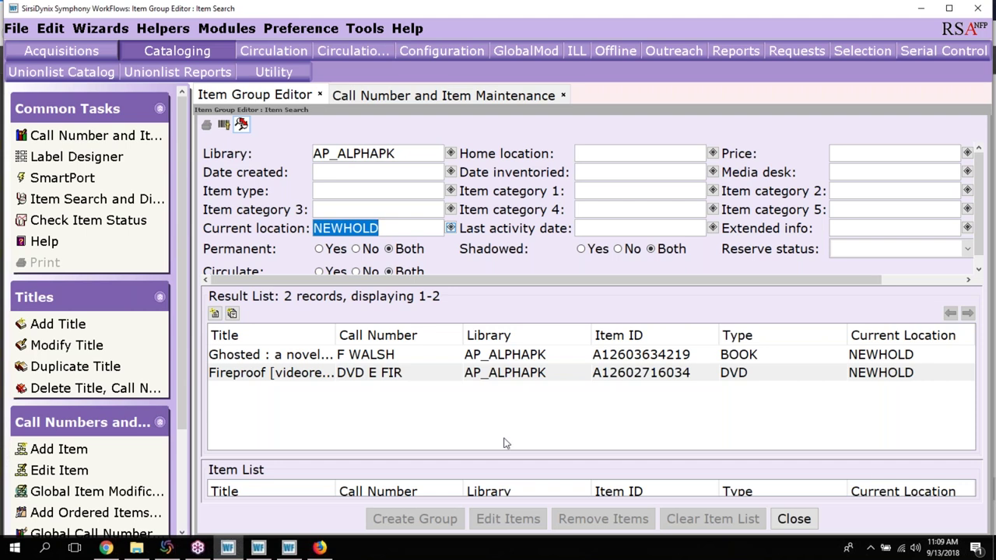
Open a second Call Number and Item Maintenance tab alongside the Ghosted record.
click(427, 96)
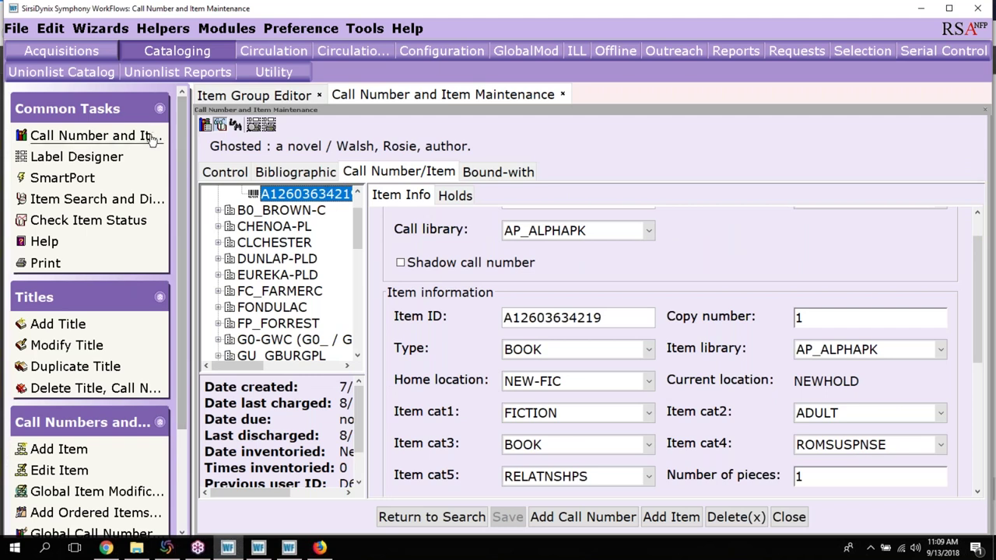
click(91, 136)
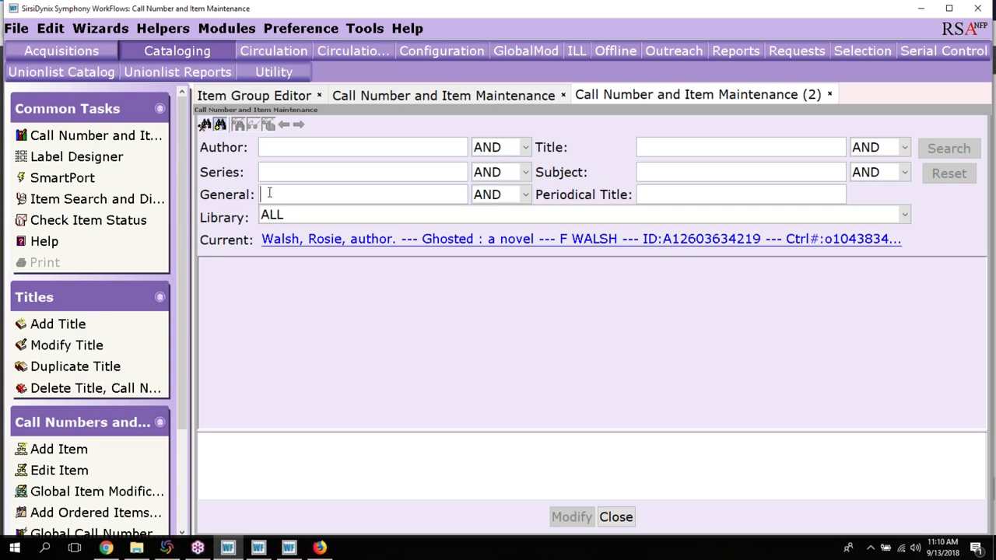
Run a General keyword search for 4k across ALL libraries, returning 88 records.
text(4k)
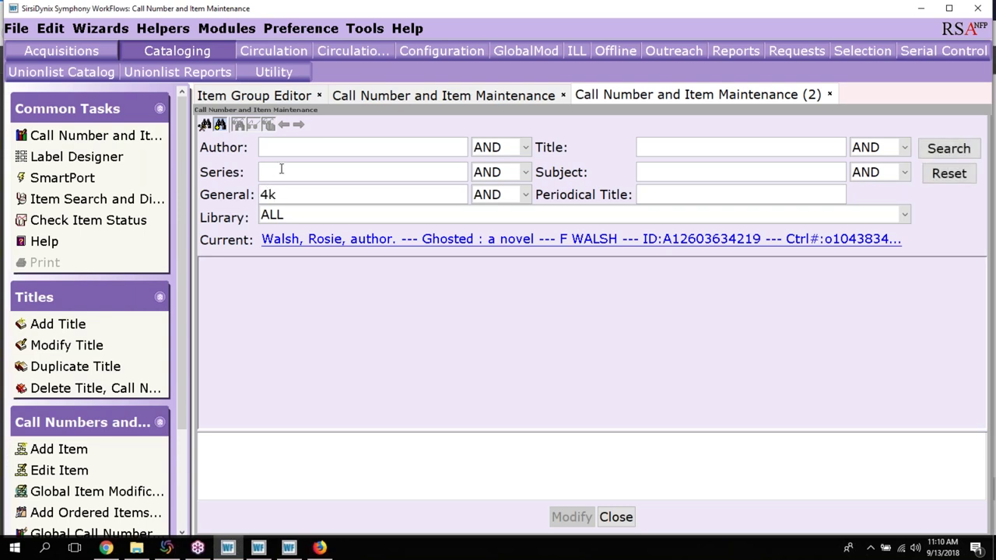
click(924, 153)
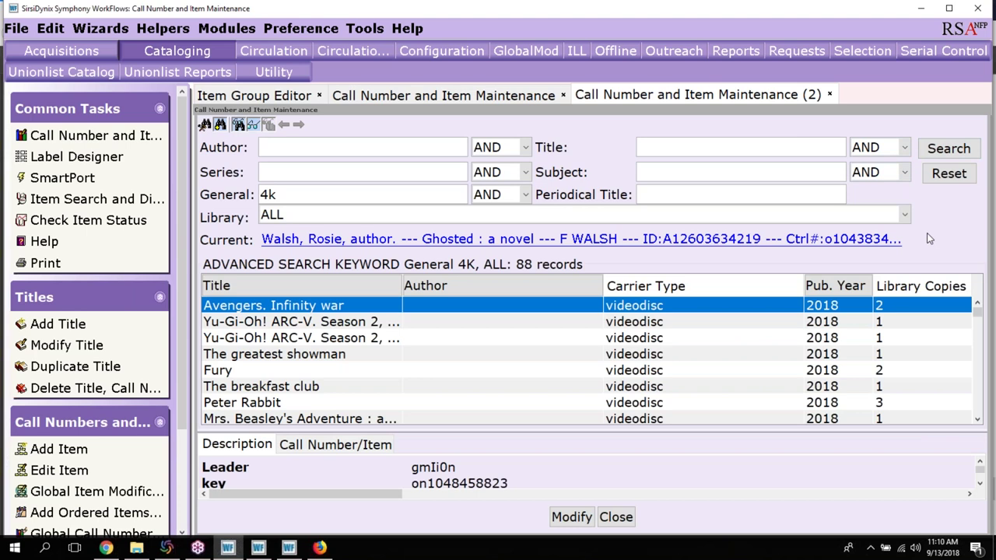
mouse_move(978, 315)
mouse_down()
mouse_move(972, 400)
mouse_move(975, 310)
mouse_up()
click(366, 447)
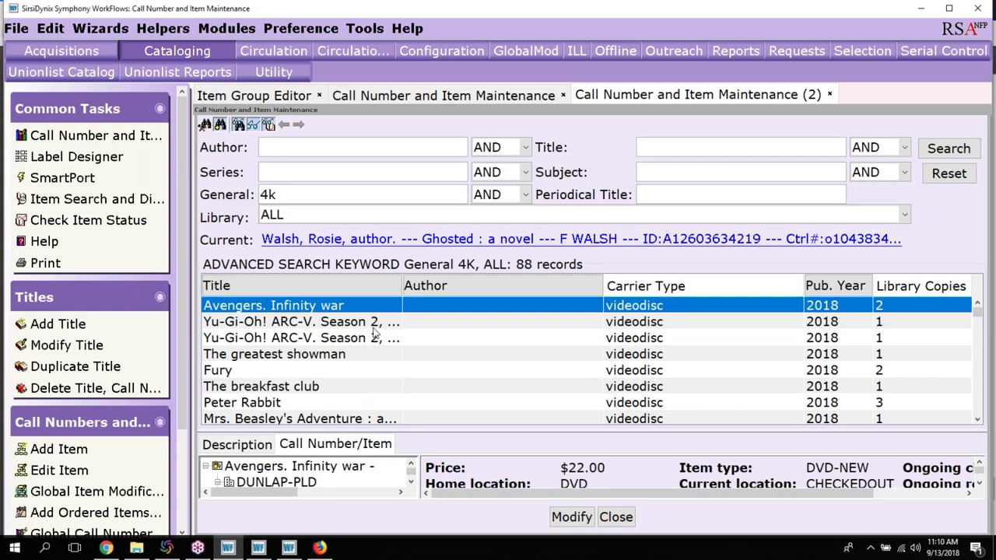
click(365, 355)
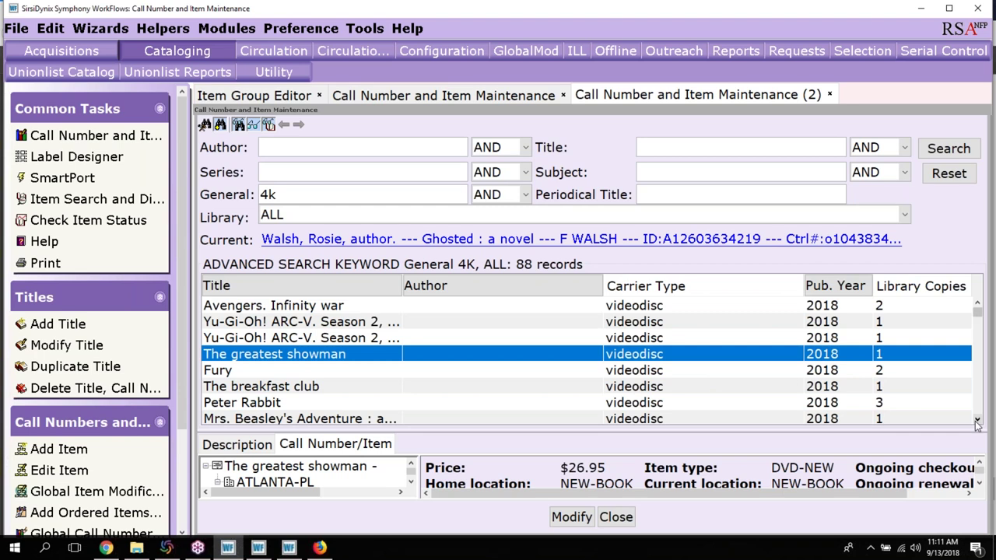
scroll(978, 413, down, 3)
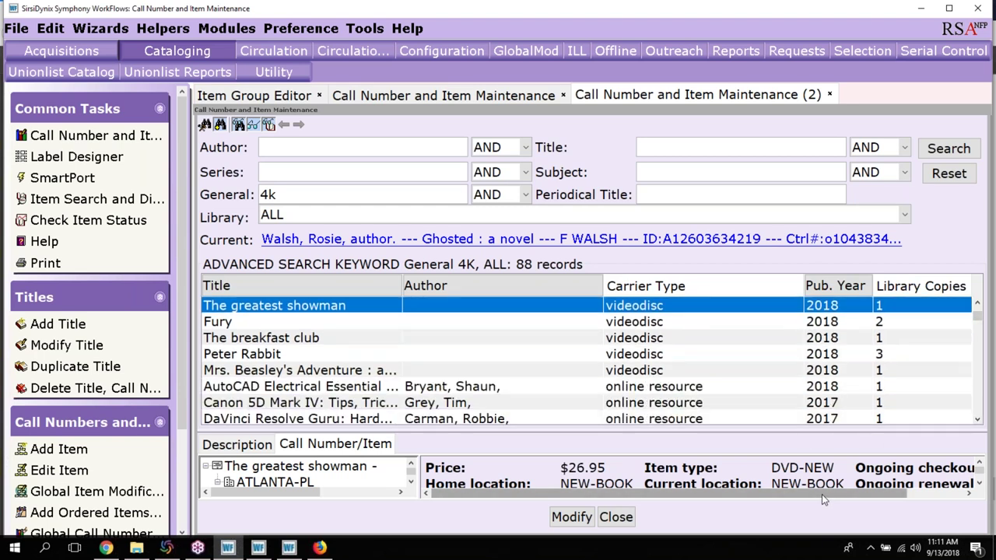
drag(823, 495, 837, 500)
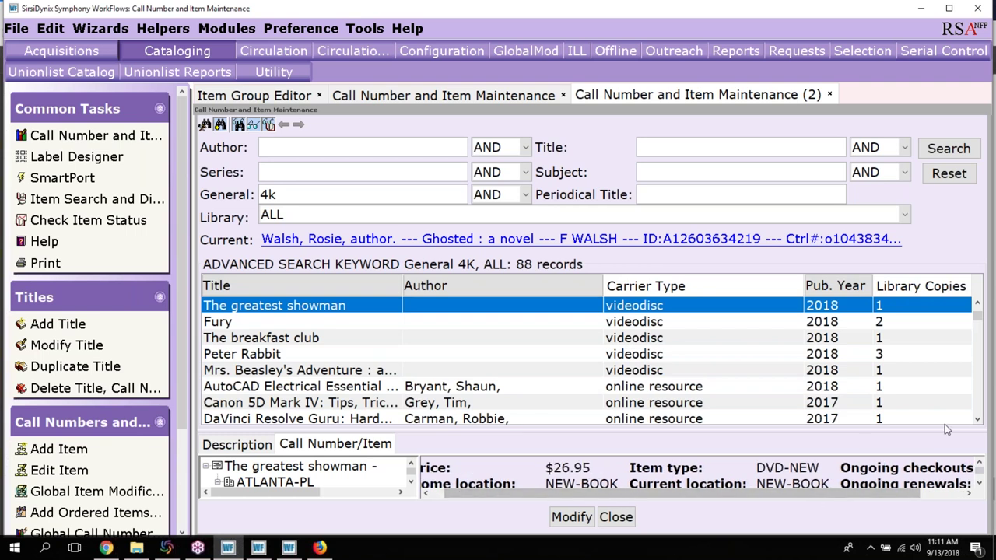
click(978, 421)
click(978, 420)
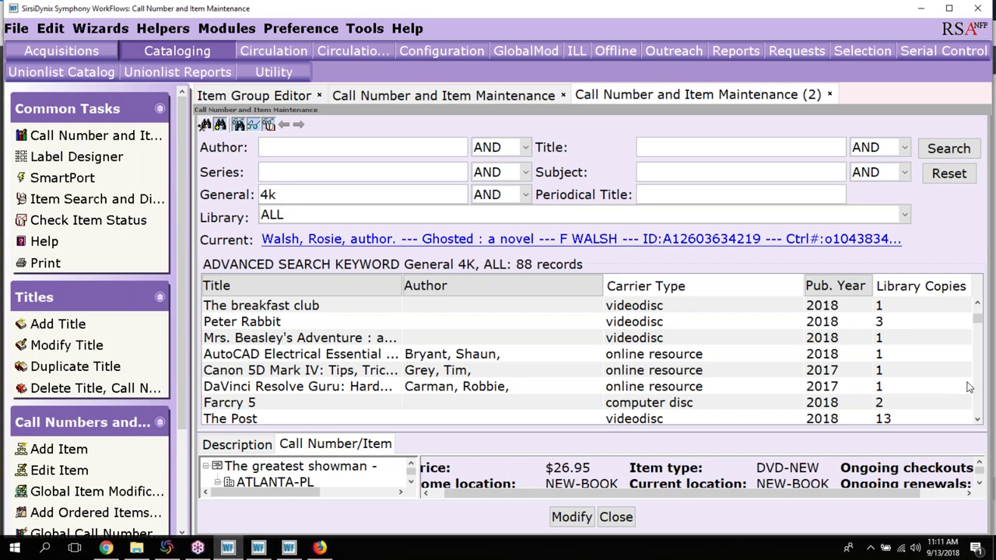
click(977, 420)
click(978, 421)
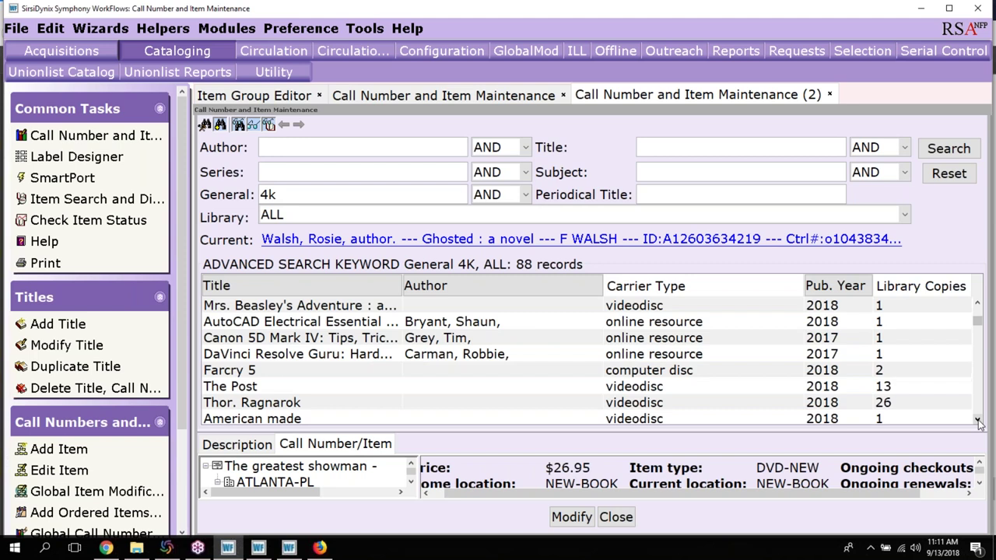
click(977, 421)
click(977, 421)
click(978, 420)
click(977, 421)
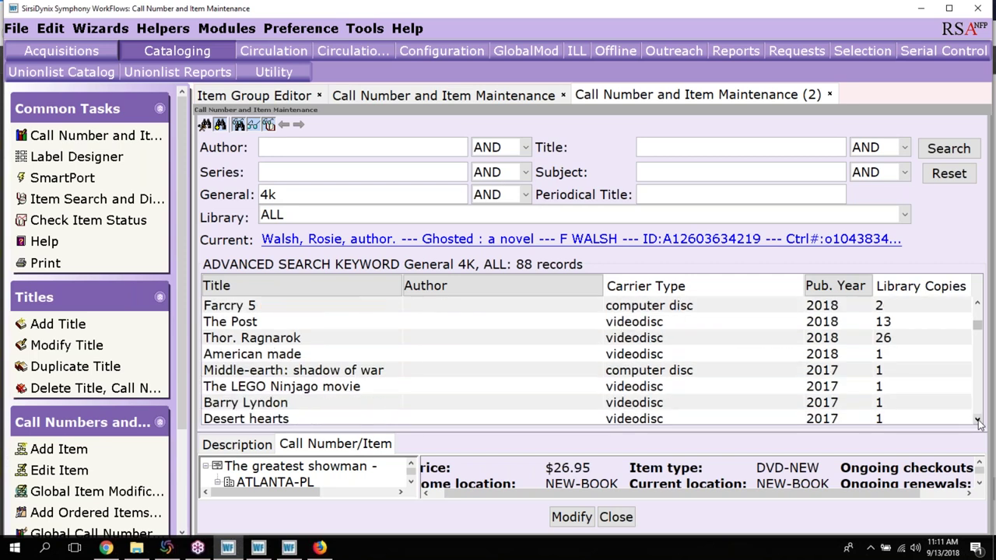
click(978, 420)
click(978, 420)
click(978, 420)
click(978, 420)
click(978, 420)
click(978, 420)
click(978, 420)
click(977, 421)
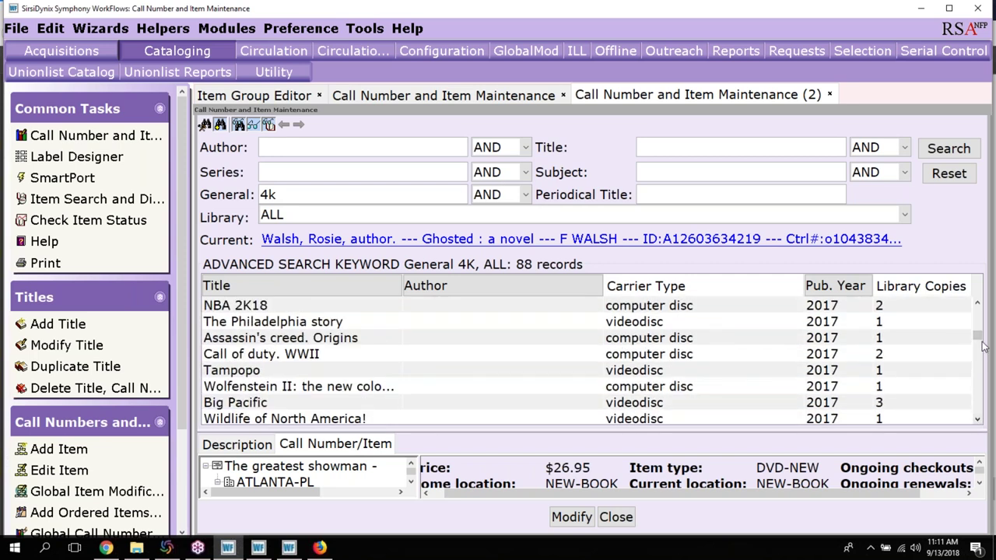
drag(983, 342, 982, 242)
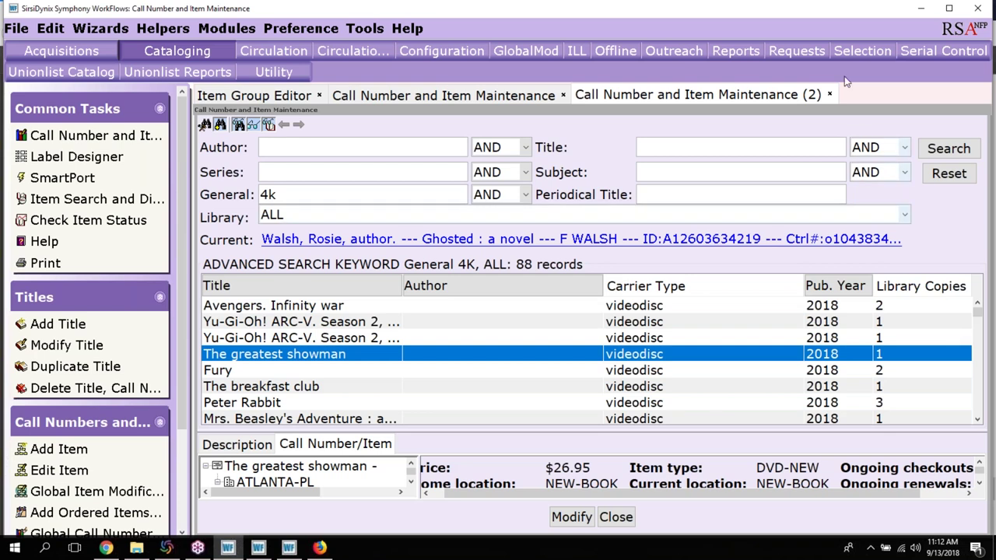
Clear the 4k General keyword and enter 'hidden figures' as the Title.
click(439, 194)
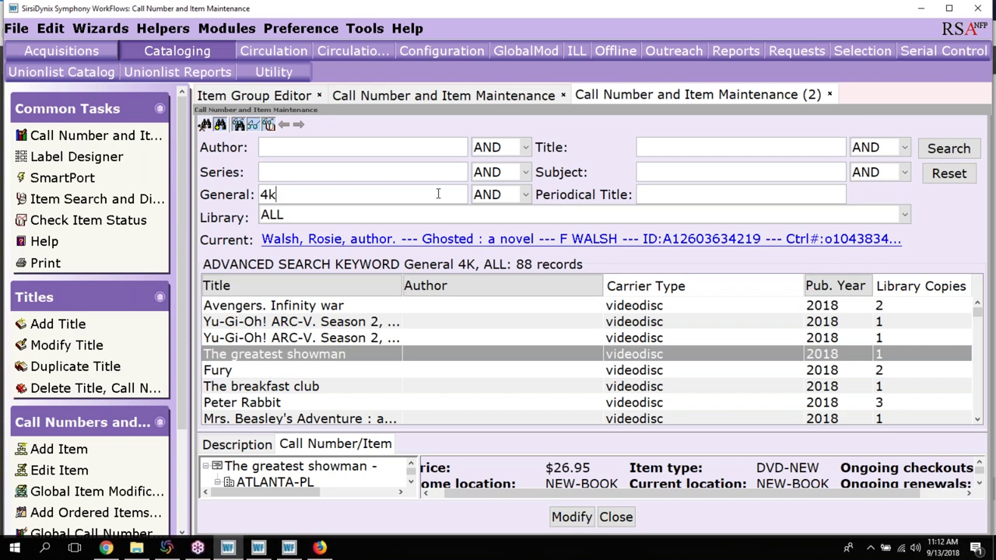
key(BackSpace)
key(BackSpace)
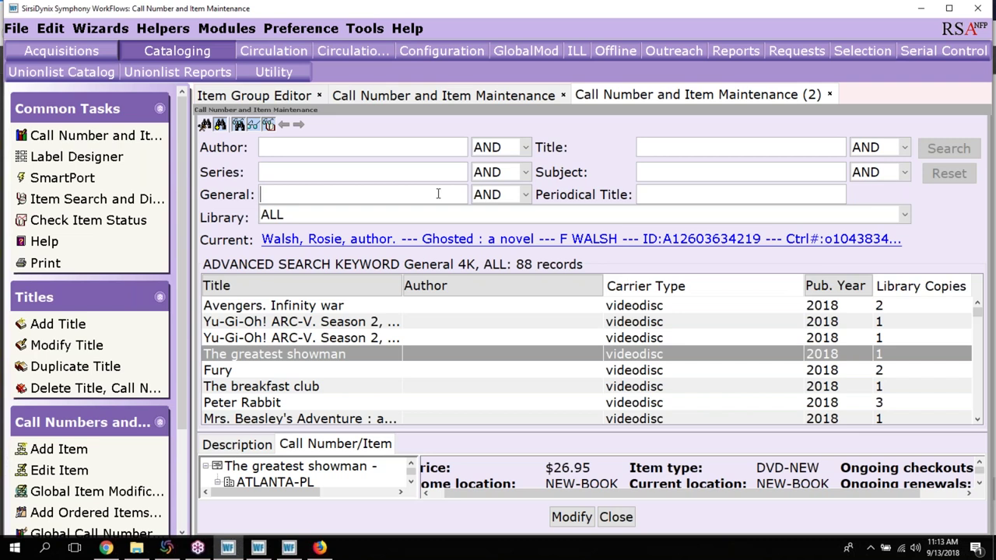
click(645, 143)
text(hidden figures)
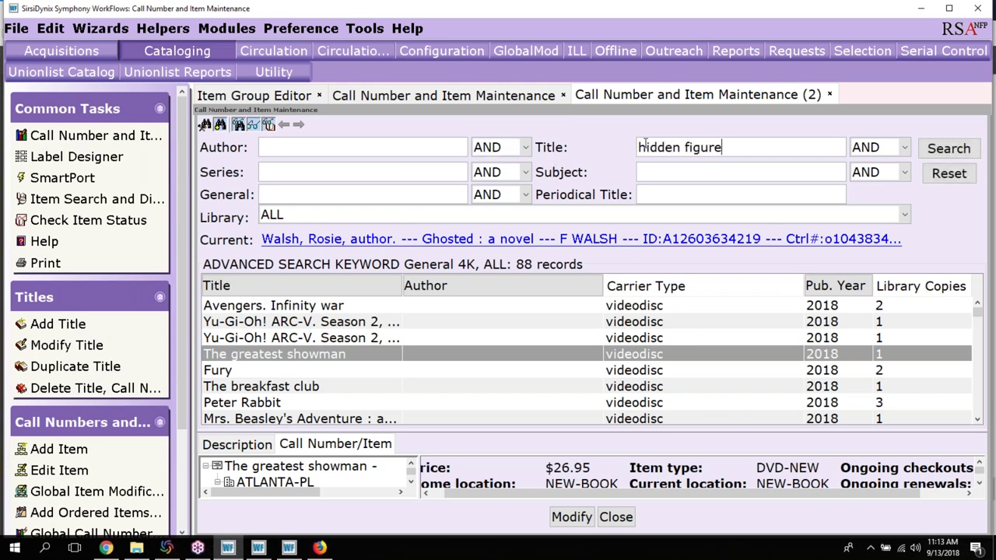
Limit the search to library MQUETTE-HT and run it.
click(316, 216)
key(m)
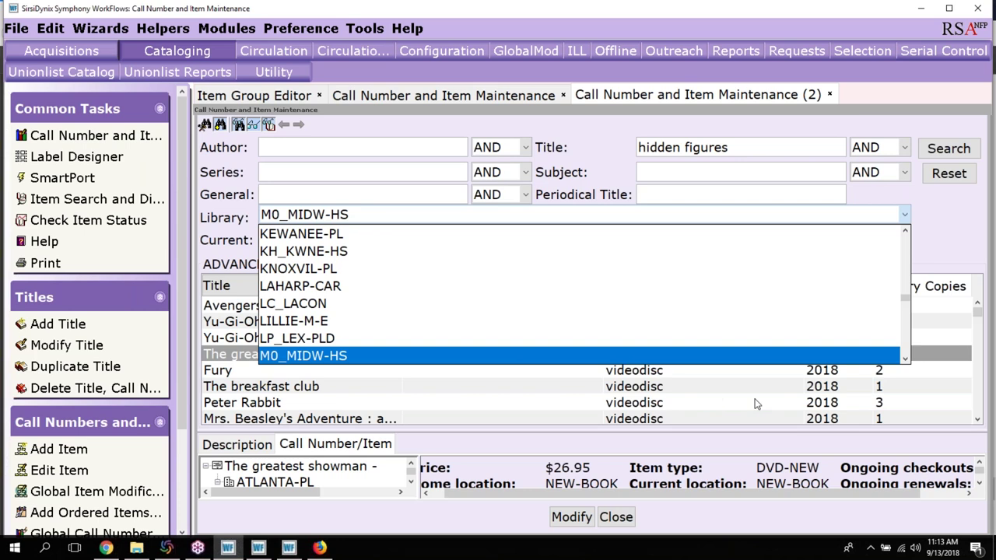
click(905, 360)
click(906, 359)
click(905, 359)
click(905, 359)
click(905, 360)
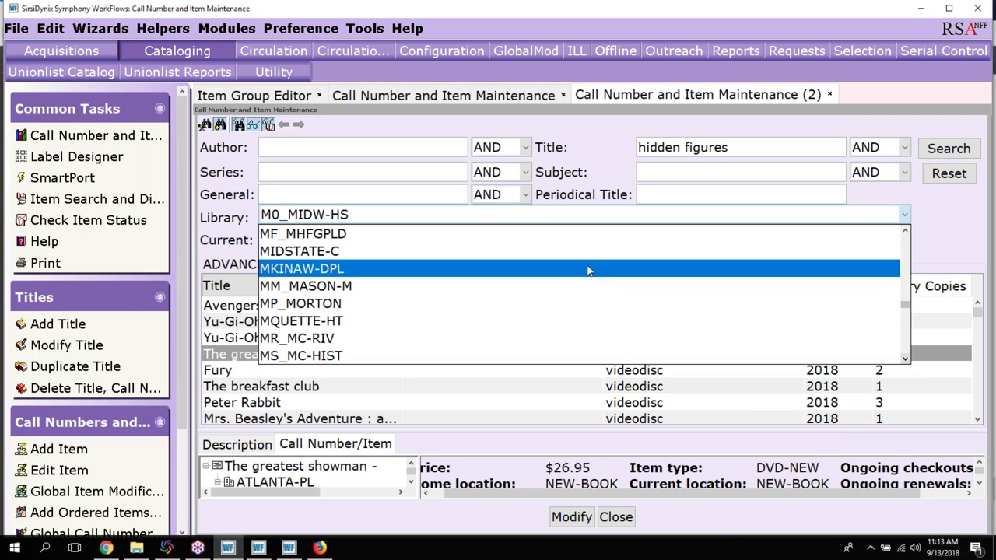
click(565, 321)
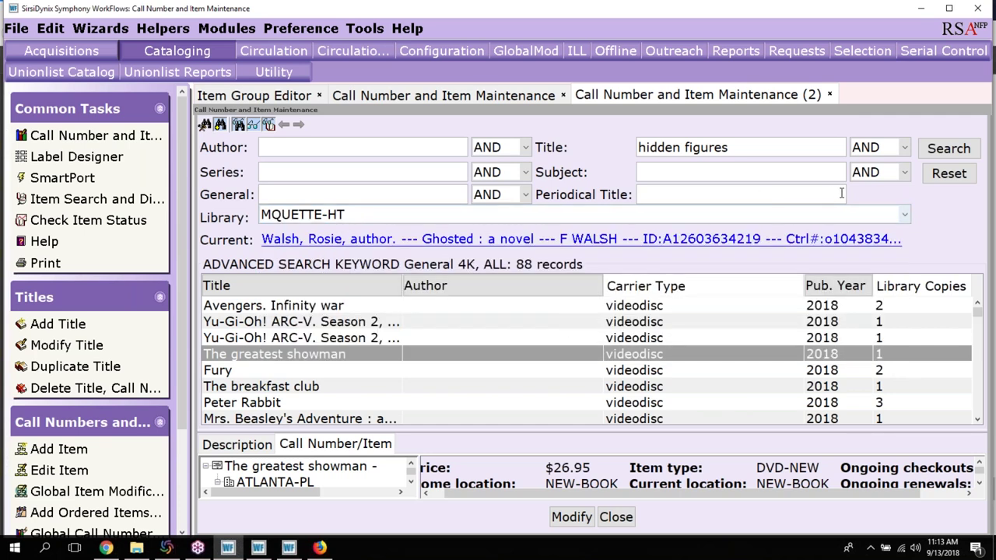
click(926, 156)
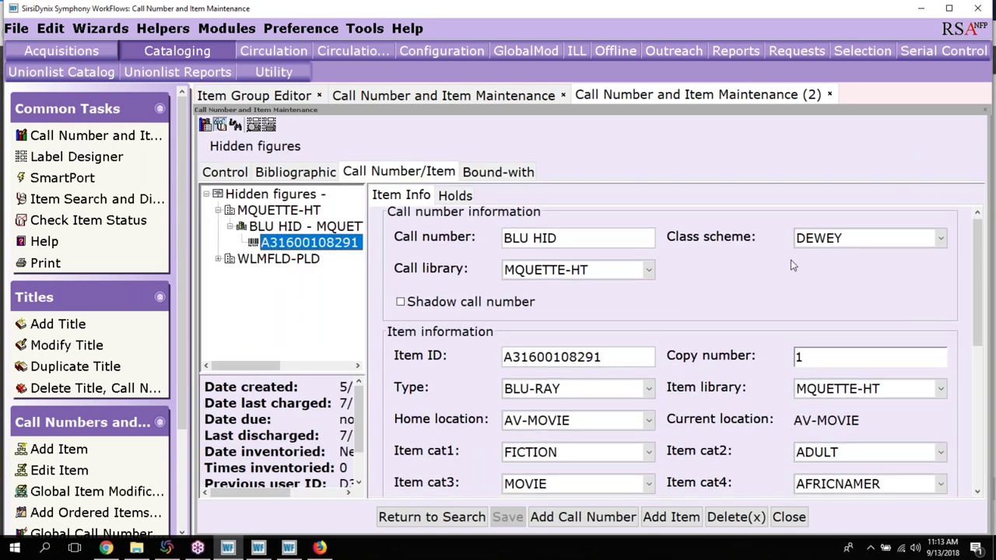
Scroll the Hidden figures Item Info for copy 1 at MQUETTE-HT.
scroll(791, 266, down, 1)
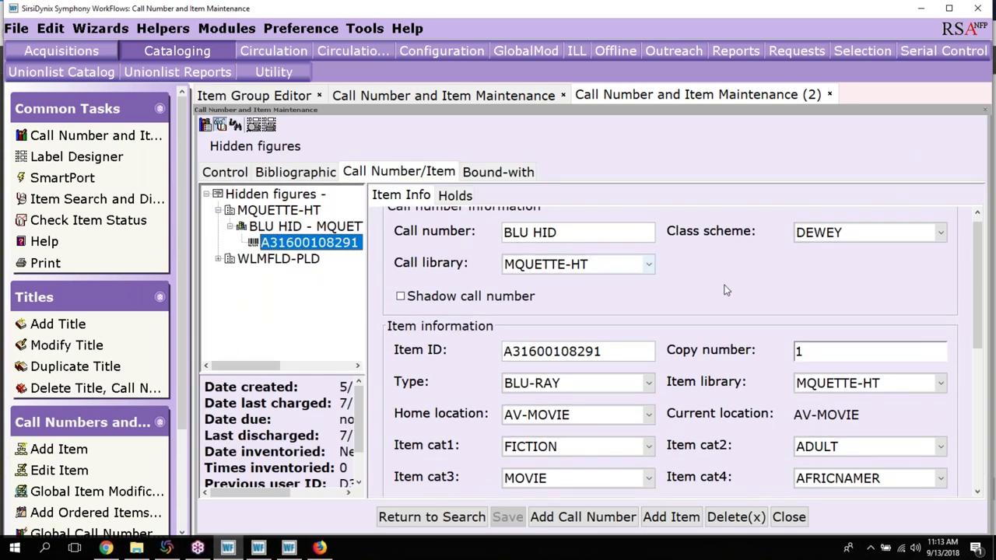
scroll(717, 288, up, 1)
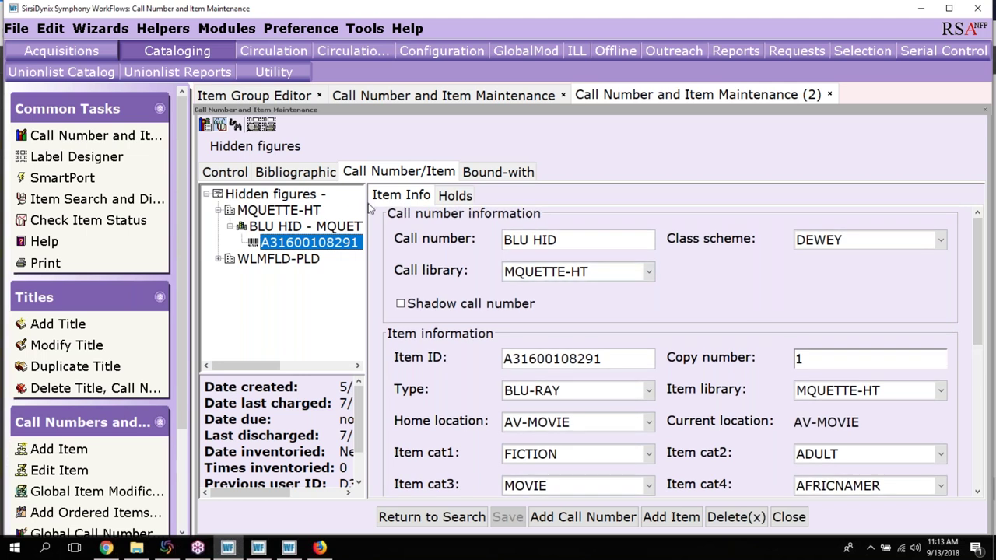
Scroll through the Hidden figures MARC tags and select the 520 Summary field.
click(311, 173)
scroll(783, 375, down, 6)
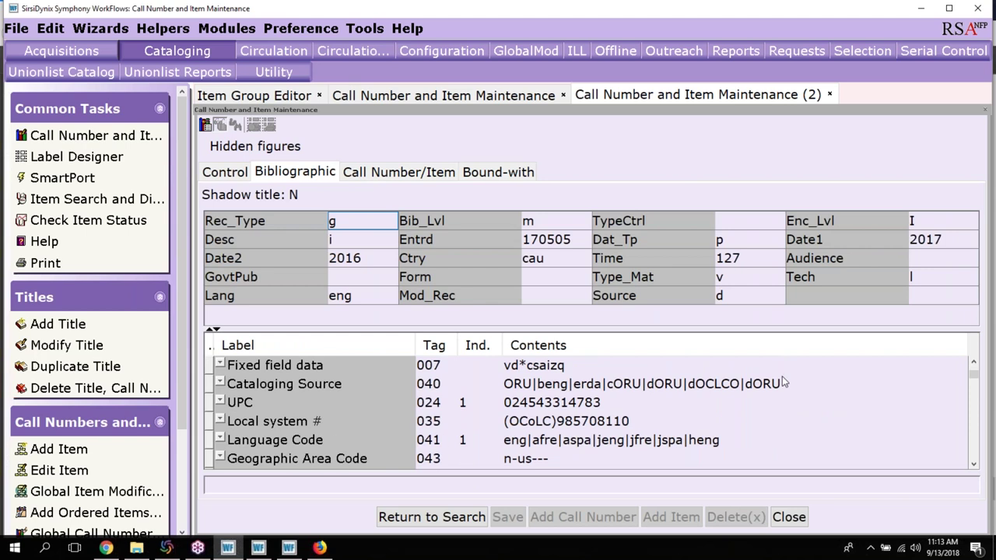
scroll(667, 386, up, 3)
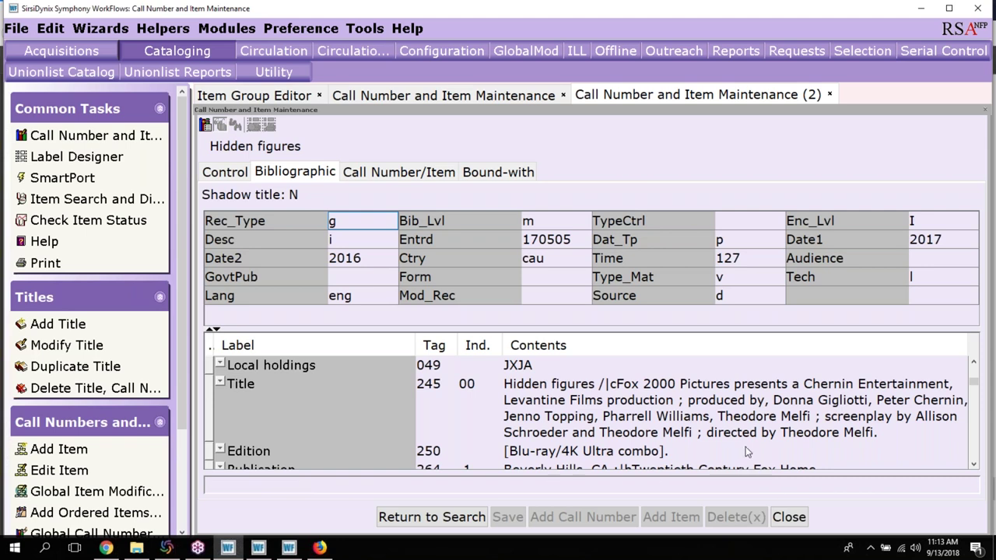
scroll(765, 440, down, 3)
scroll(764, 436, up, 1)
scroll(763, 436, down, 3)
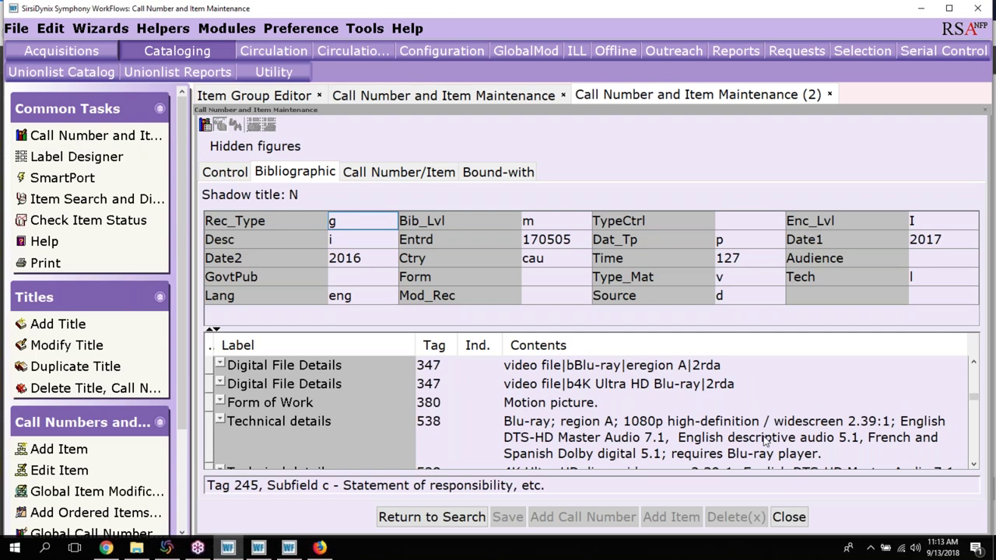
scroll(765, 440, down, 3)
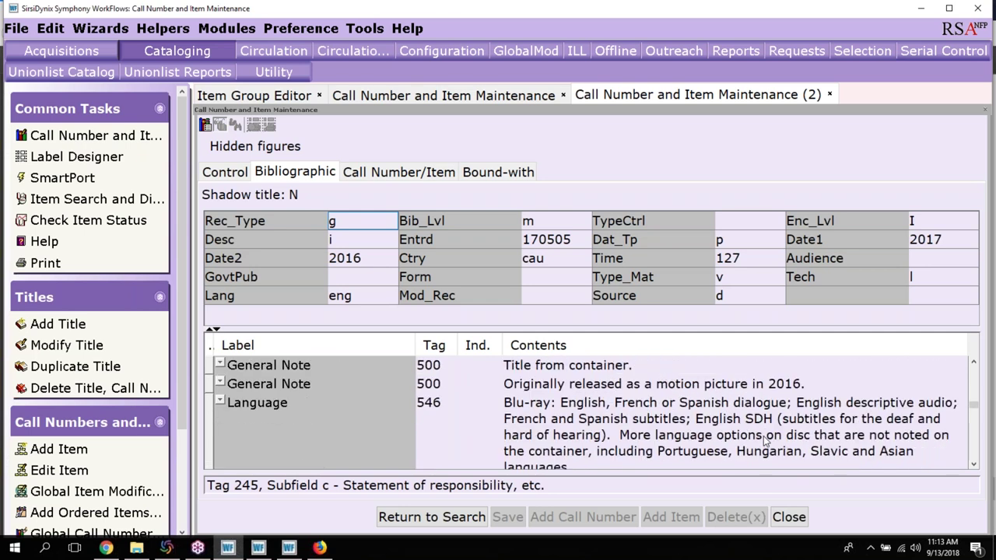
scroll(766, 440, down, 3)
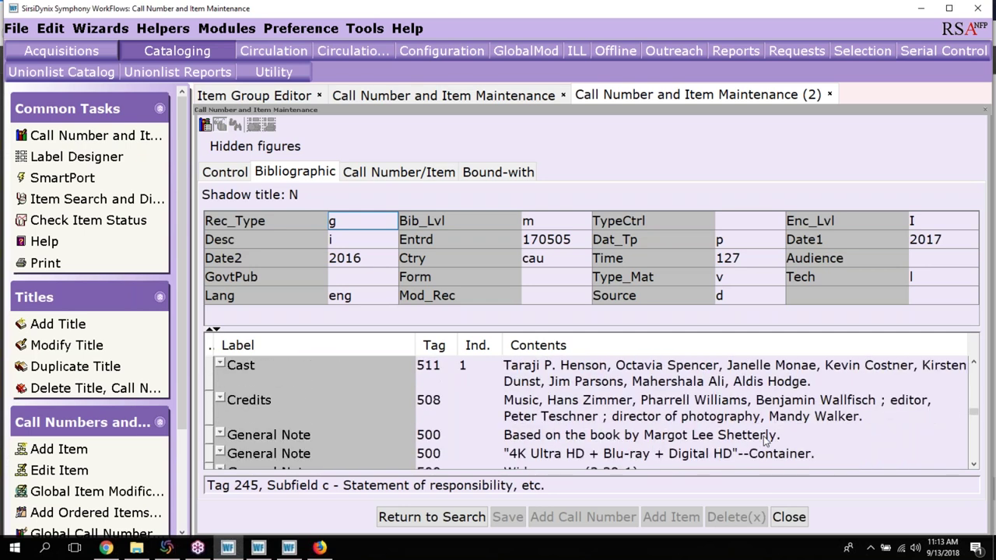
scroll(765, 440, down, 3)
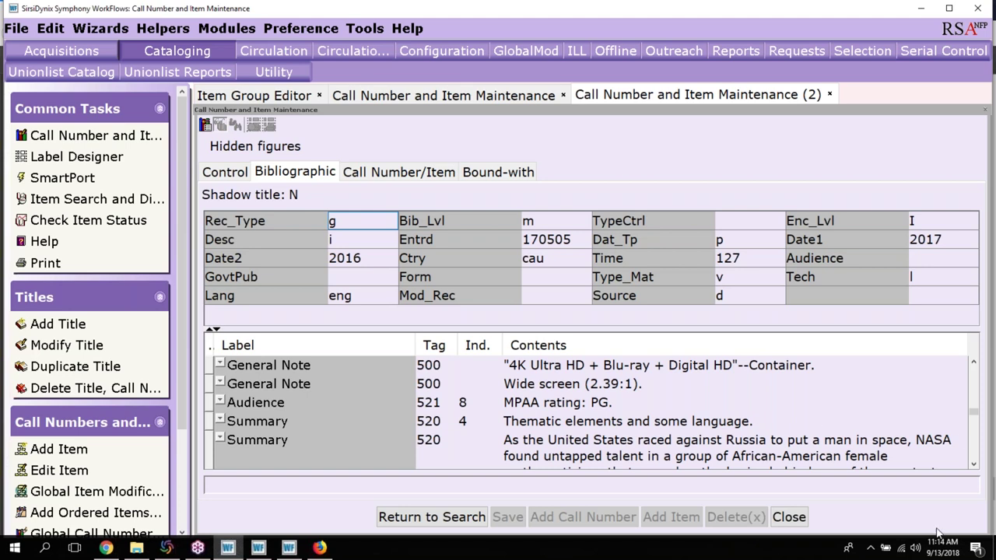
click(629, 445)
Minimize the Call Number and Item Maintenance, Item Group Editor and Firefox windows.
click(924, 8)
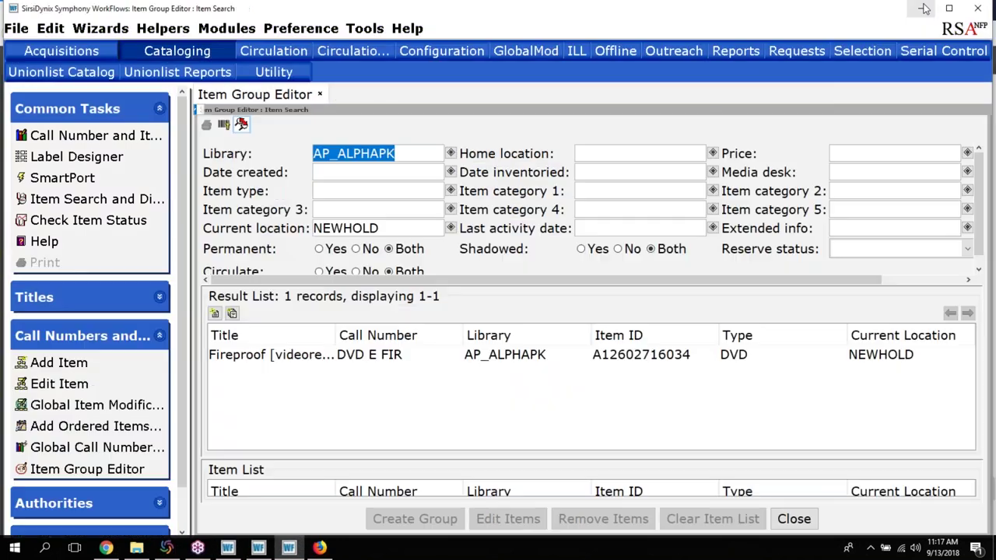
click(924, 8)
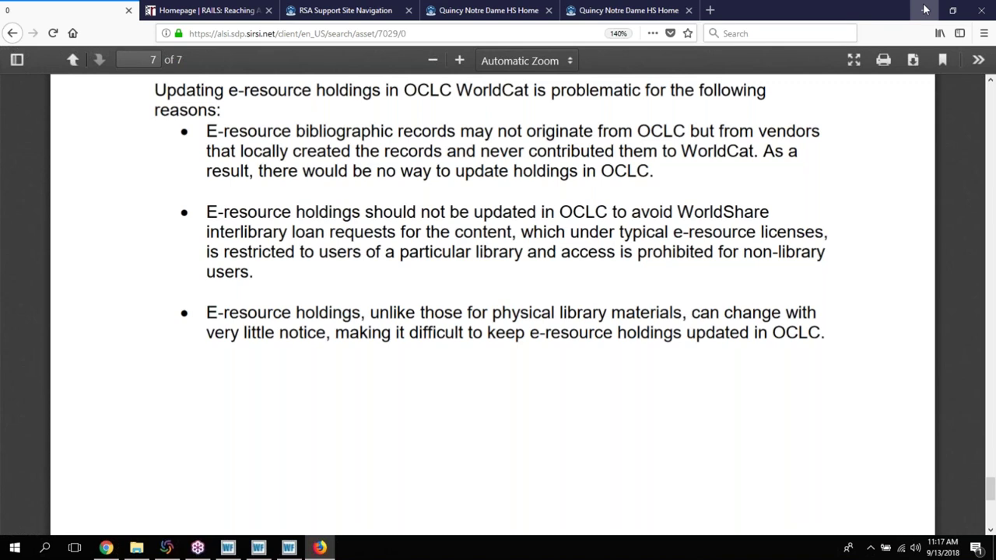
click(926, 10)
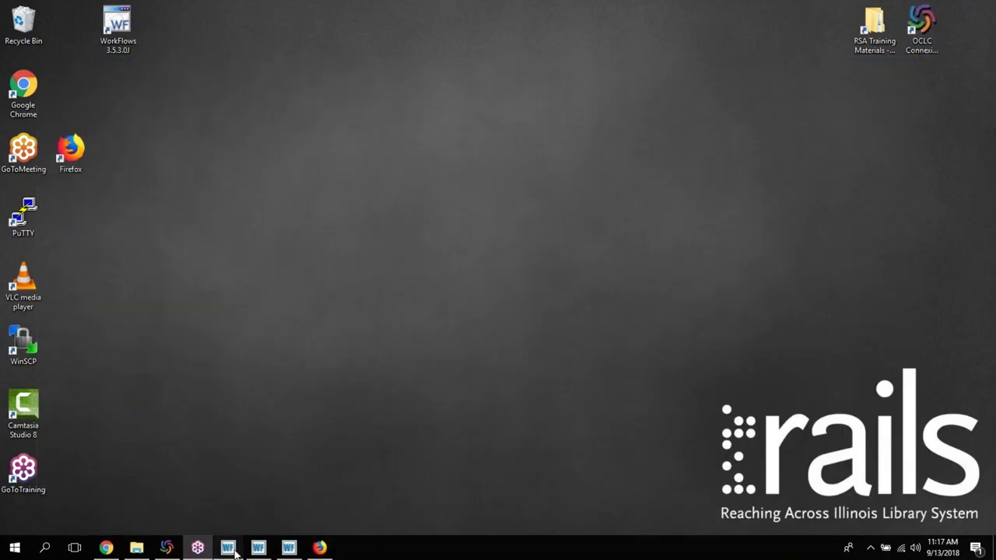
Restore WorkFlows and return to the Hidden figures search results in tab (2).
click(229, 548)
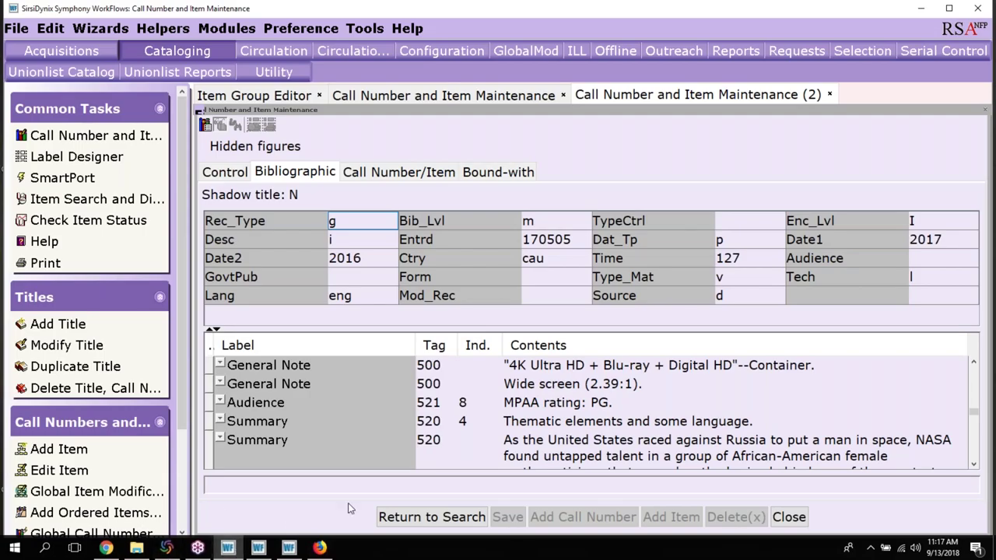
click(383, 516)
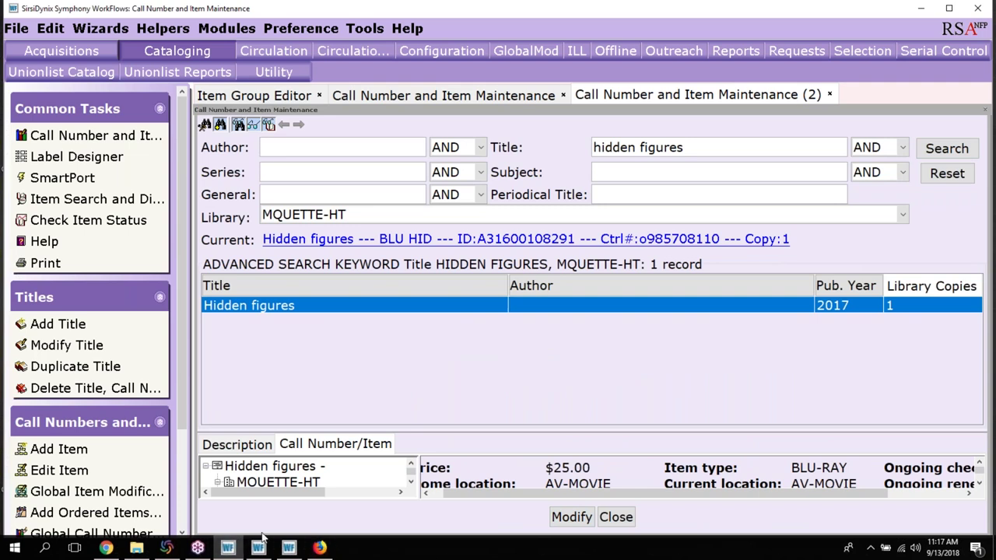
mouse_move(258, 545)
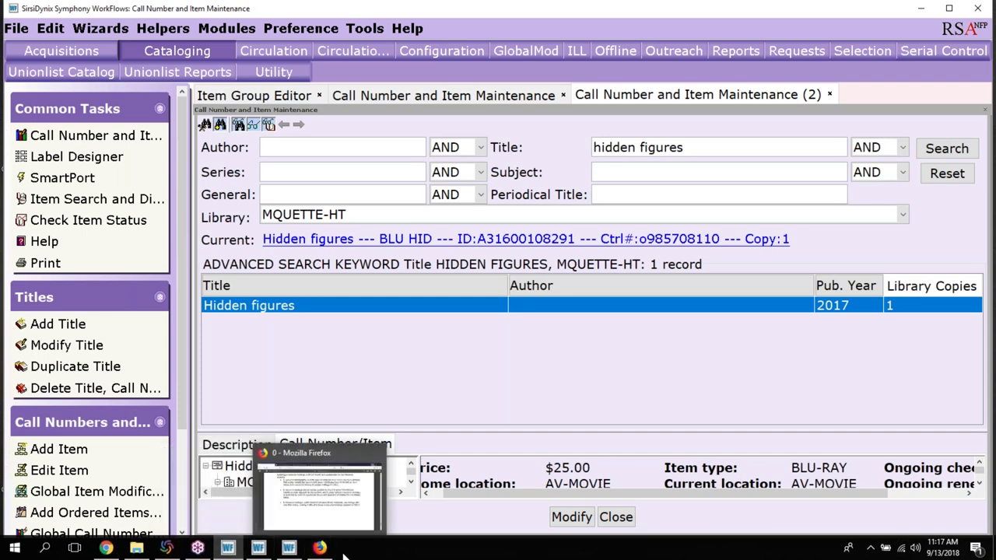
mouse_move(309, 550)
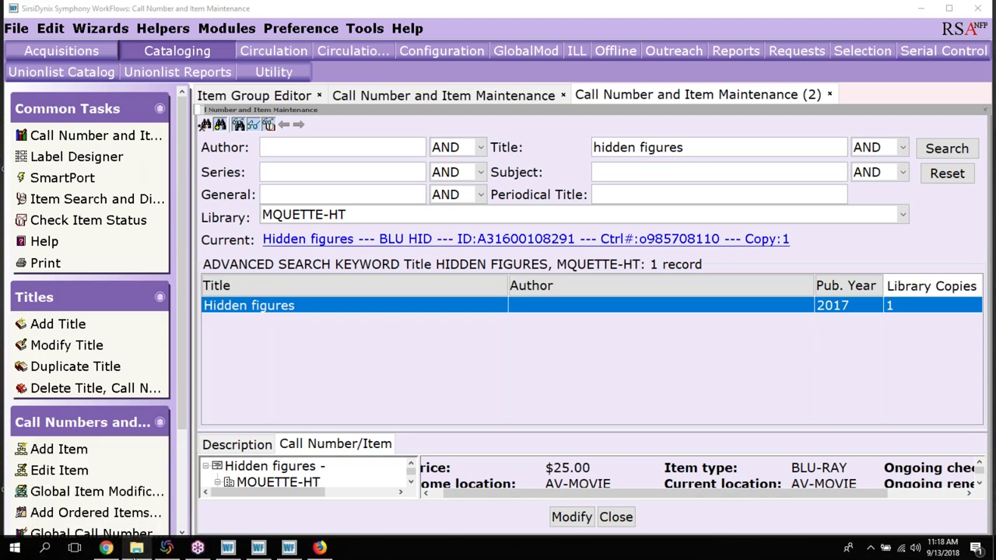
Browse to the EOM Report folder in File Explorer, then close that window.
click(136, 548)
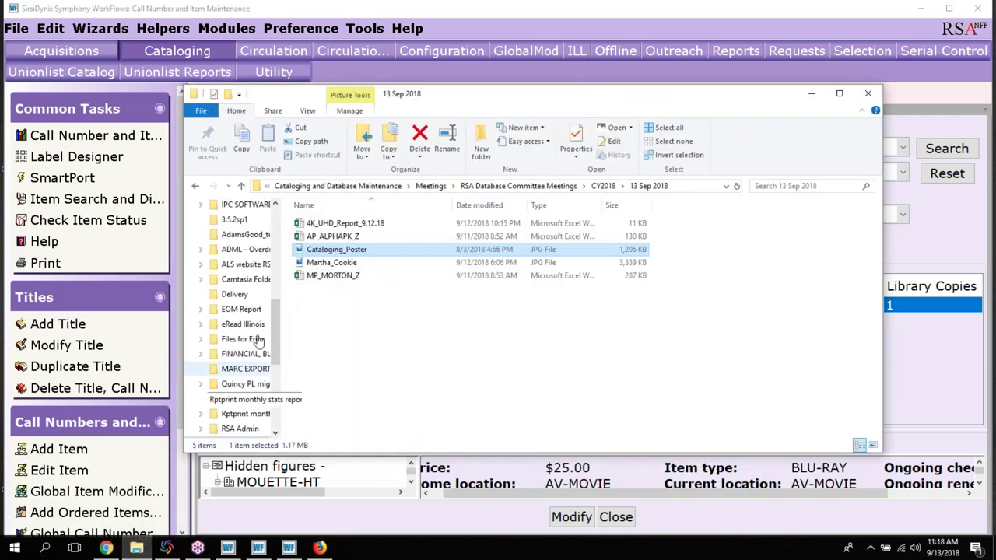
click(265, 309)
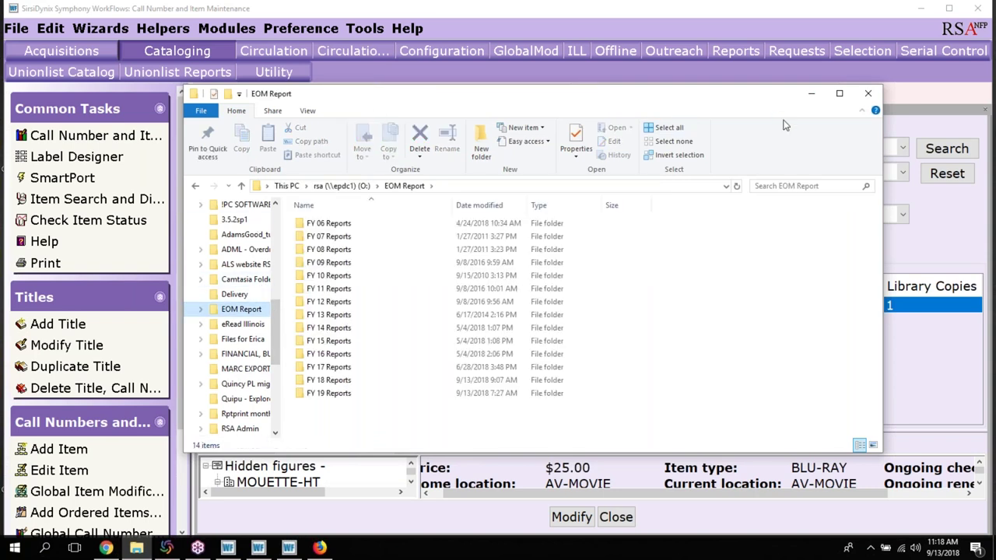
click(868, 95)
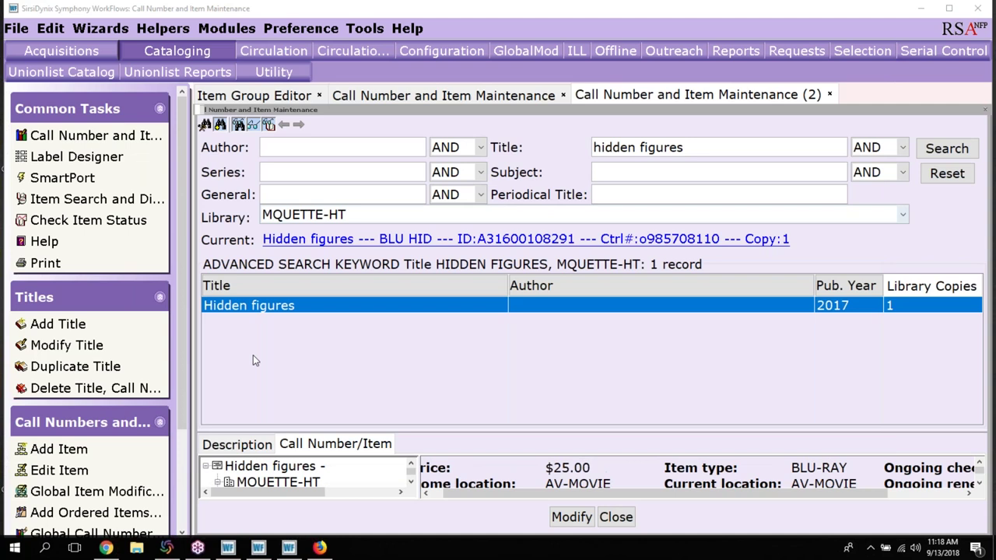
Open USB Drive (D:) in a new File Explorer and select Can'tCirculatepop.up.
click(14, 547)
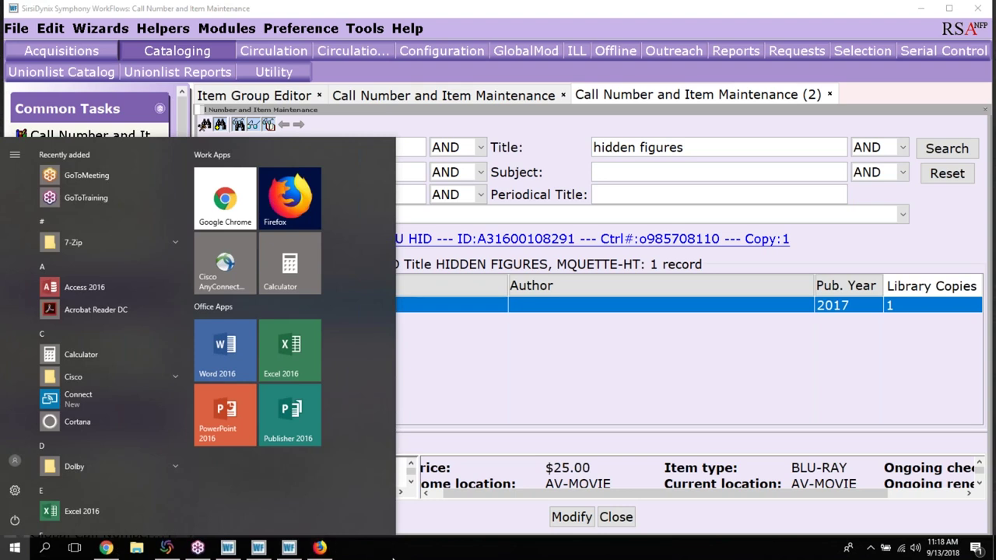
click(141, 552)
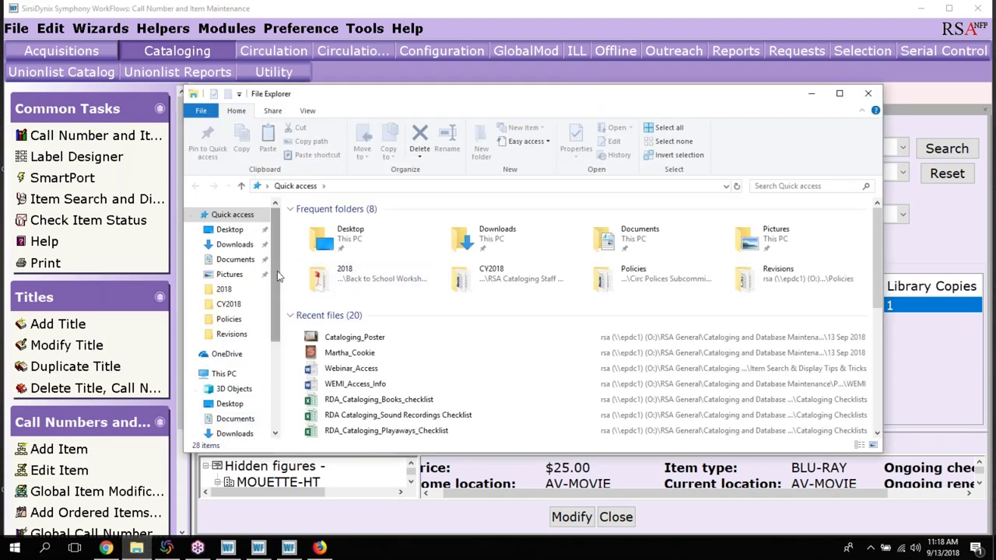
drag(277, 277, 273, 361)
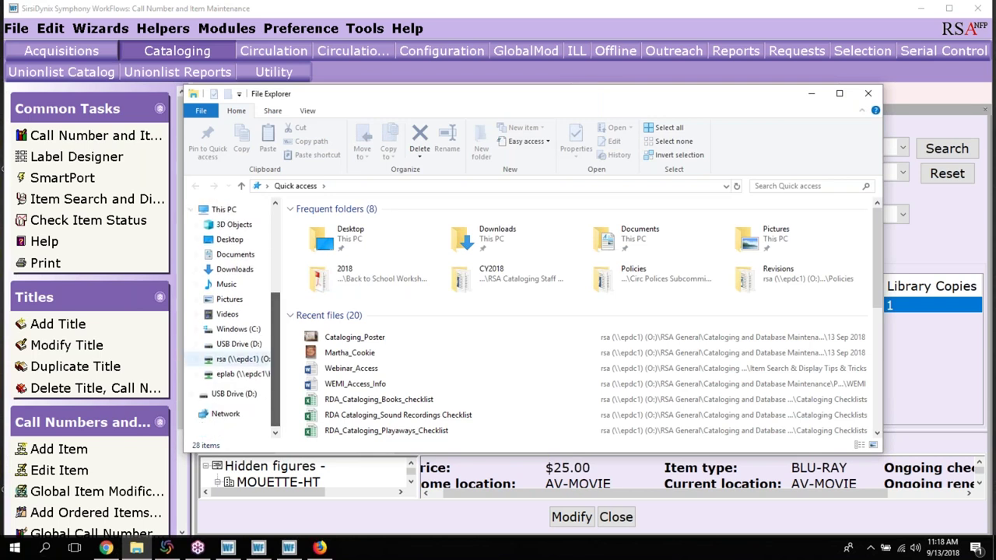
click(234, 395)
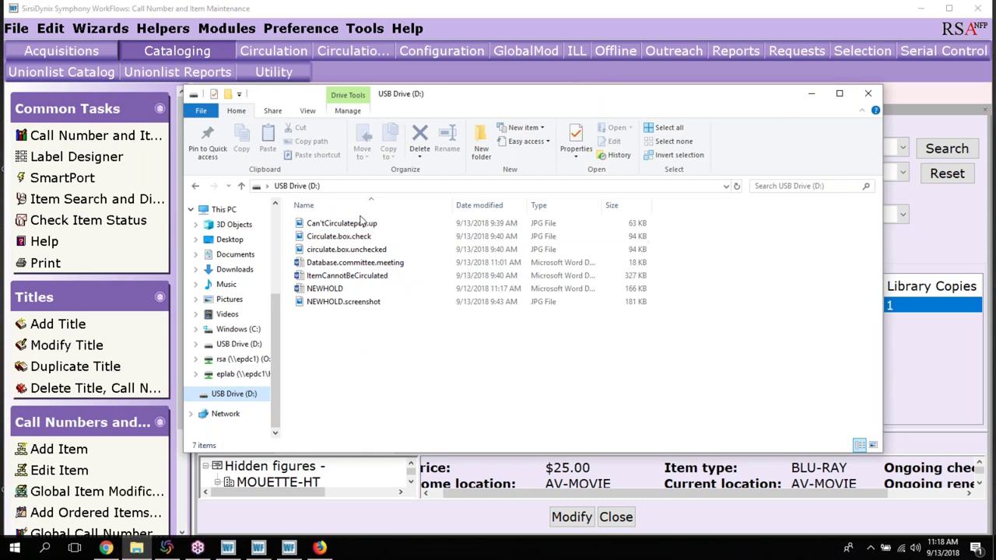
click(360, 225)
View the Can'tCirculatepop.up screenshot in Photos, then close the viewer.
double_click(359, 225)
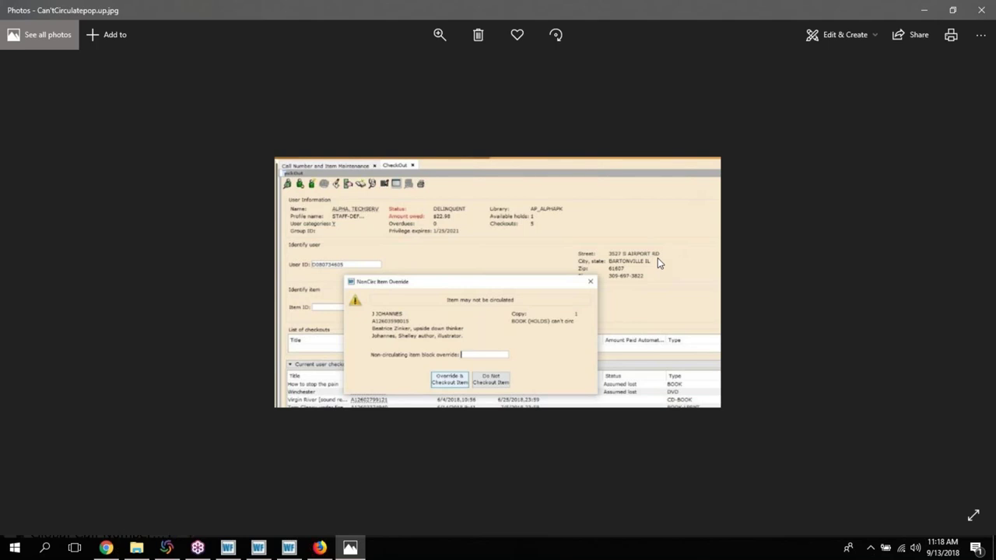
click(984, 10)
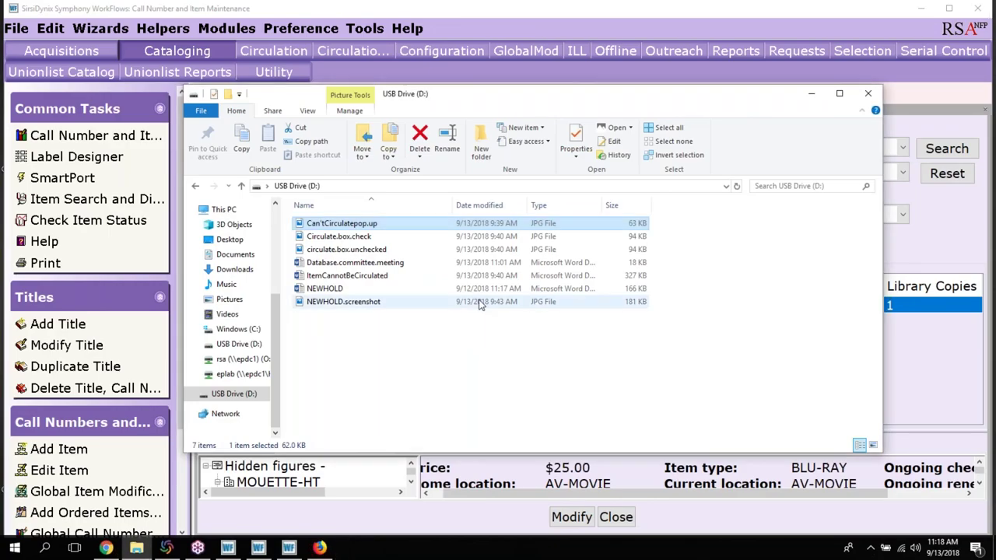
View the circulate.box.unchecked screenshot in Photos, then close it.
click(375, 253)
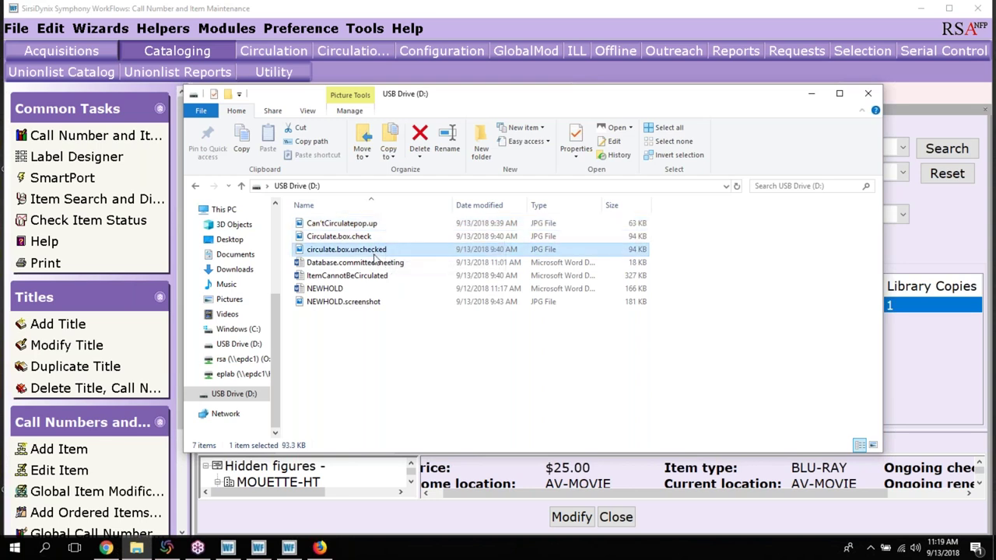
double_click(375, 255)
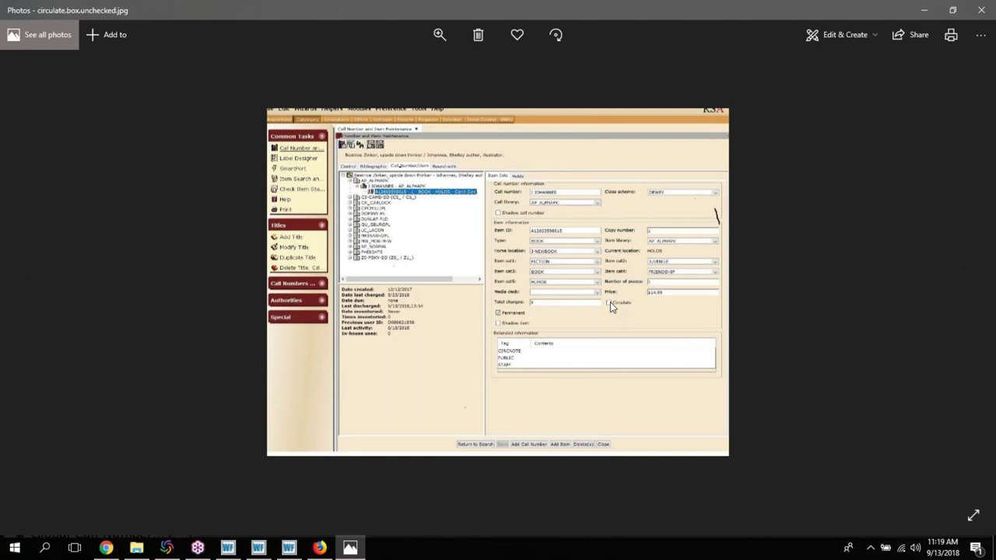
click(983, 9)
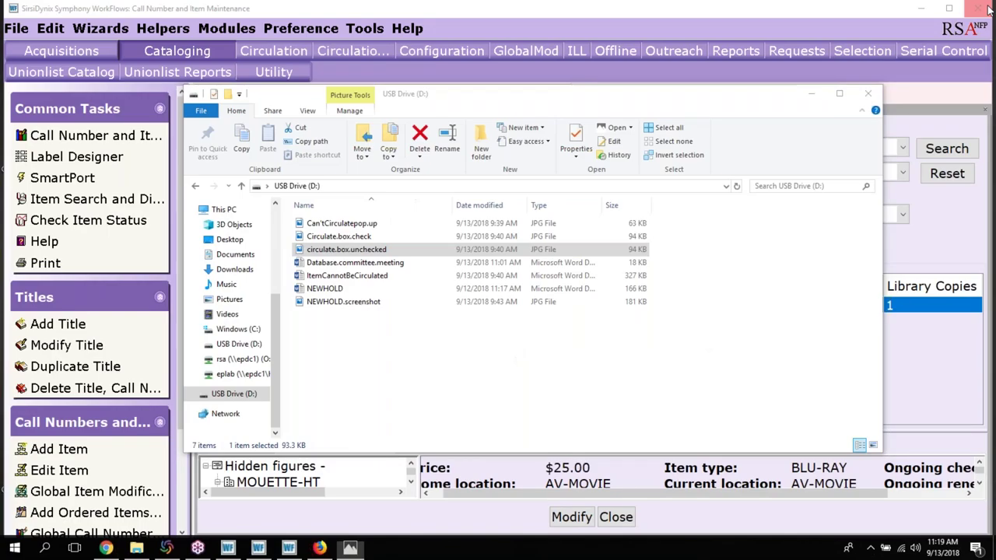
View the Circulate.box.check screenshot, then close Photos and the USB drive window.
click(371, 238)
double_click(370, 238)
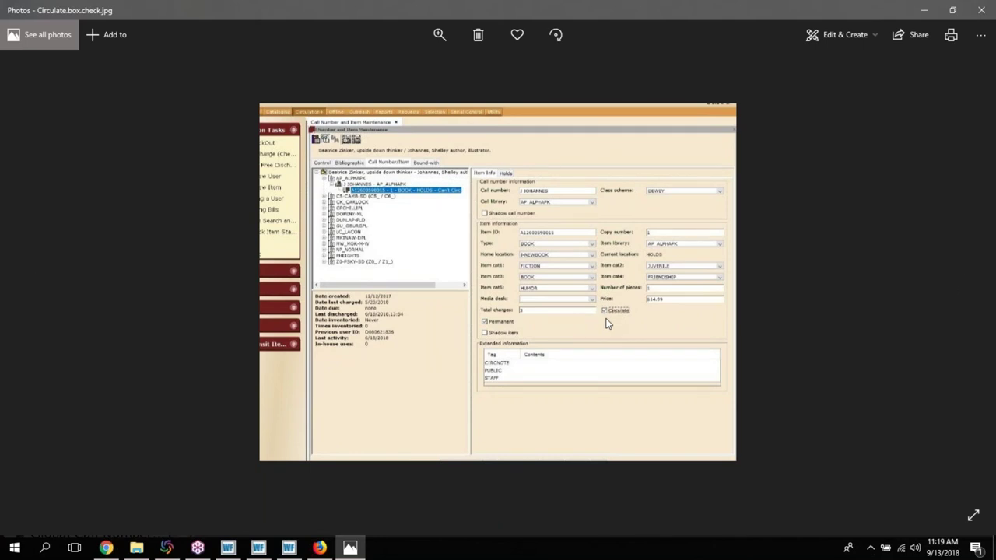
click(986, 15)
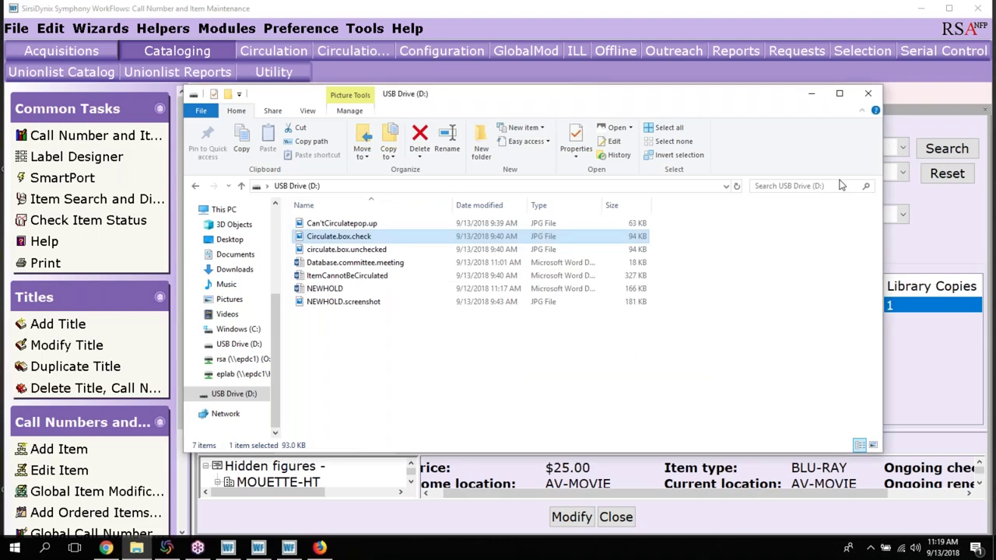
click(880, 98)
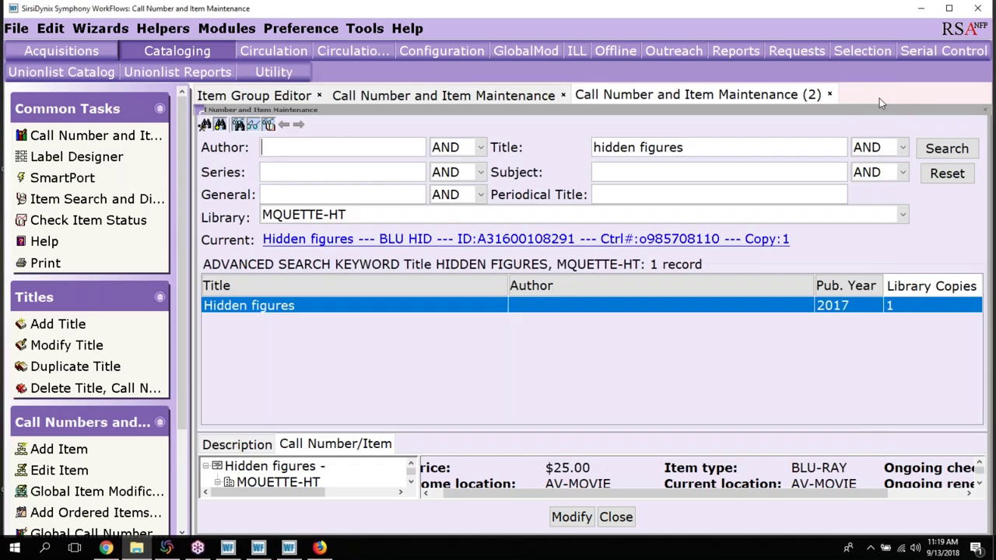
Close both Call Number and Item Maintenance tabs, clear NEWHOLD from Current location, and set Circulate to No.
click(829, 94)
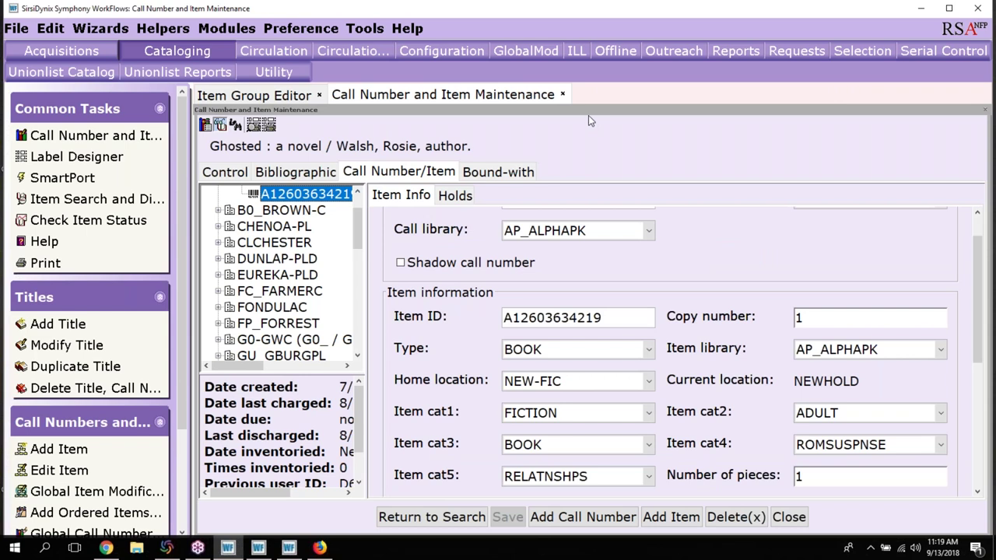
click(563, 95)
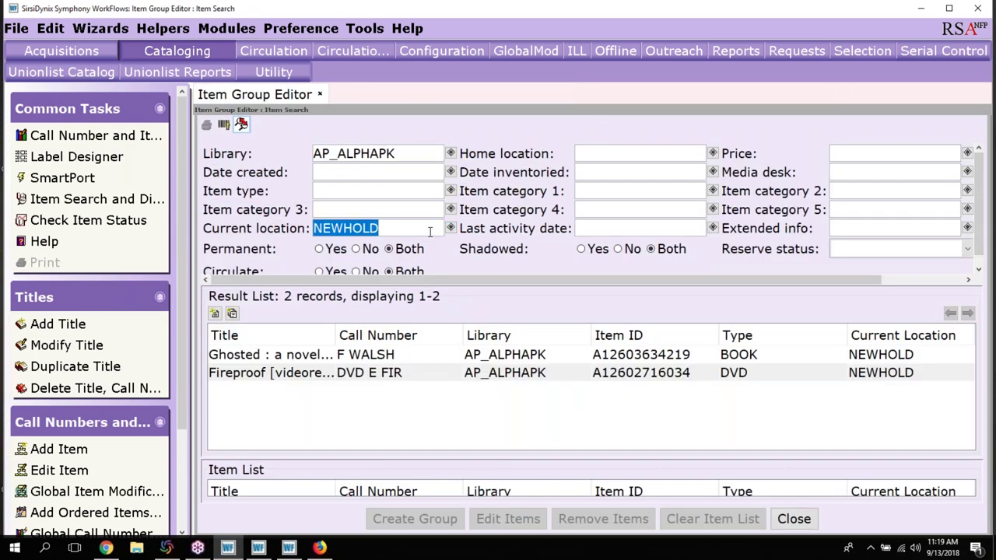
click(429, 232)
key(BackSpace)
key(BackSpace)
key(BackSpace)
key(BackSpace)
key(BackSpace)
key(BackSpace)
key(BackSpace)
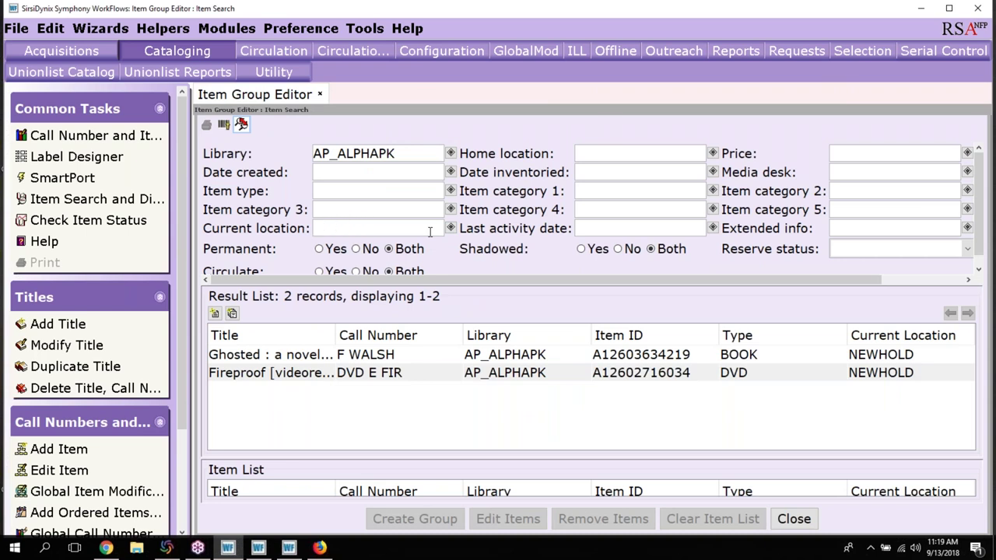
click(356, 272)
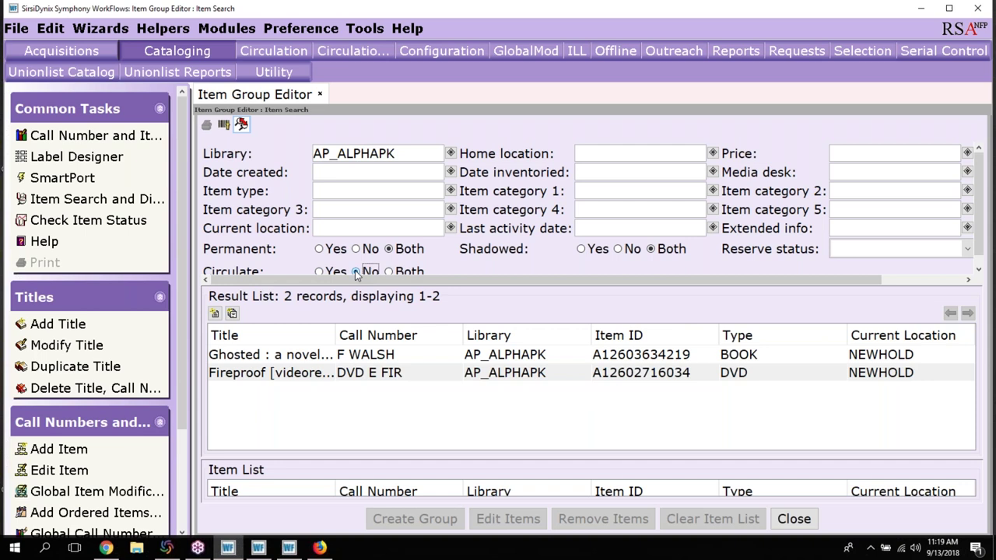
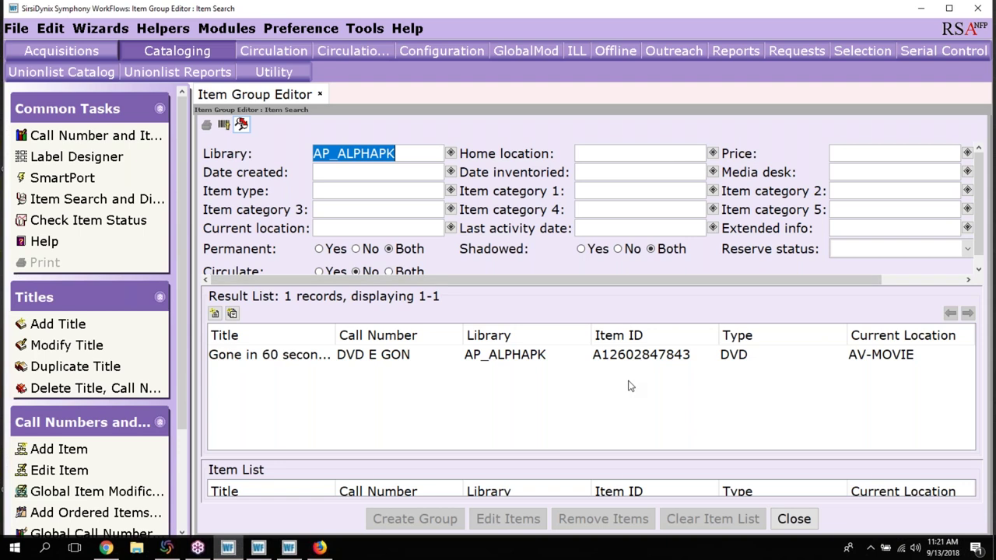
Close the Item Group Editor and launch Call Number and Item Maintenance from Common Tasks.
click(785, 519)
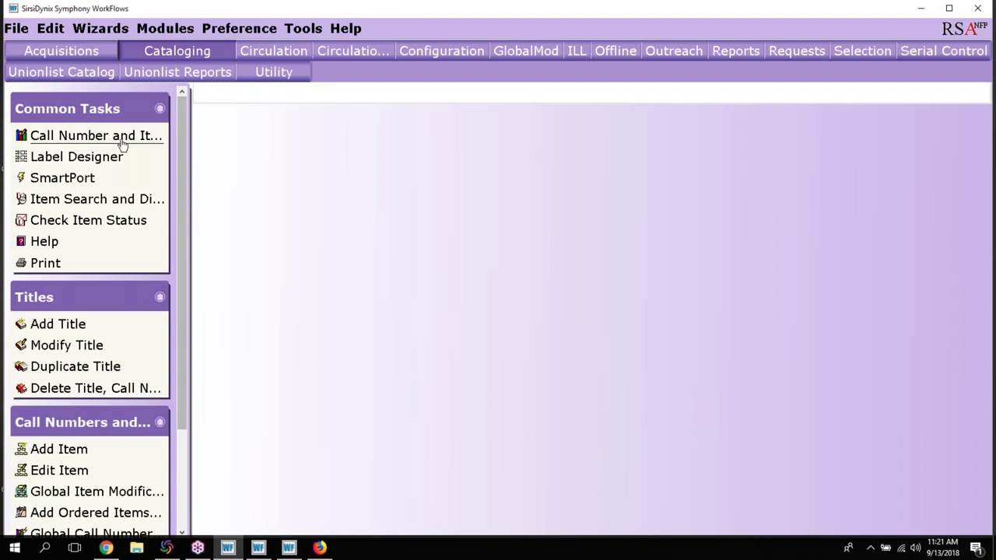
click(97, 136)
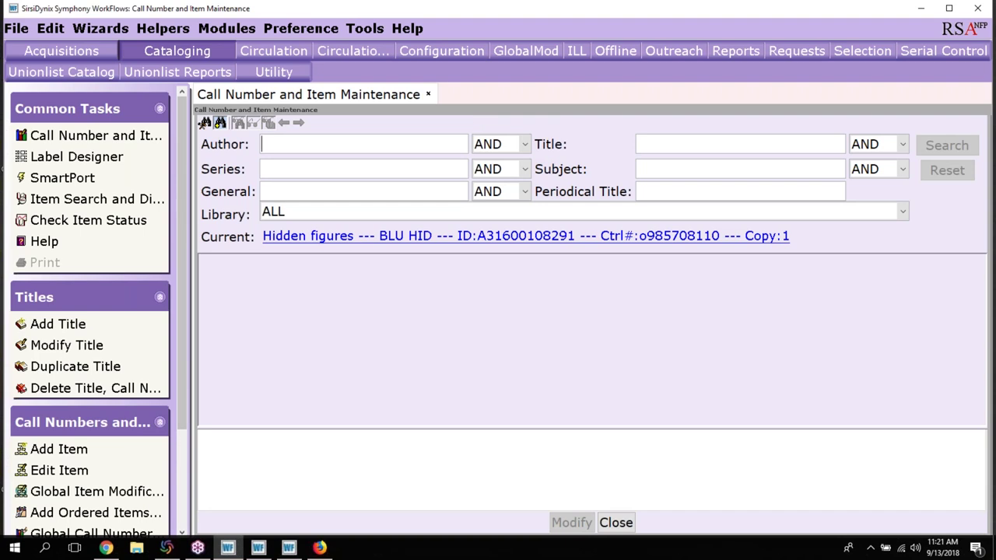
Enter the title 'gone in sixty', then close Call Number and Item Maintenance without searching.
click(641, 145)
text(g)
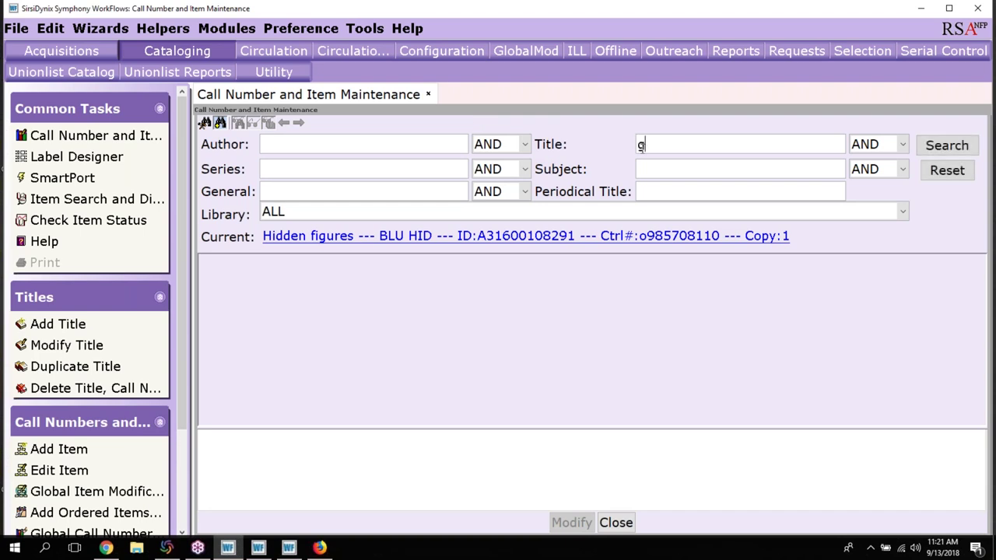
text(one in )
text(sicty\\)
text(\)
key(BackSpace)
key(BackSpace)
key(BackSpace)
key(BackSpace)
key(BackSpace)
key(BackSpace)
text(xty)
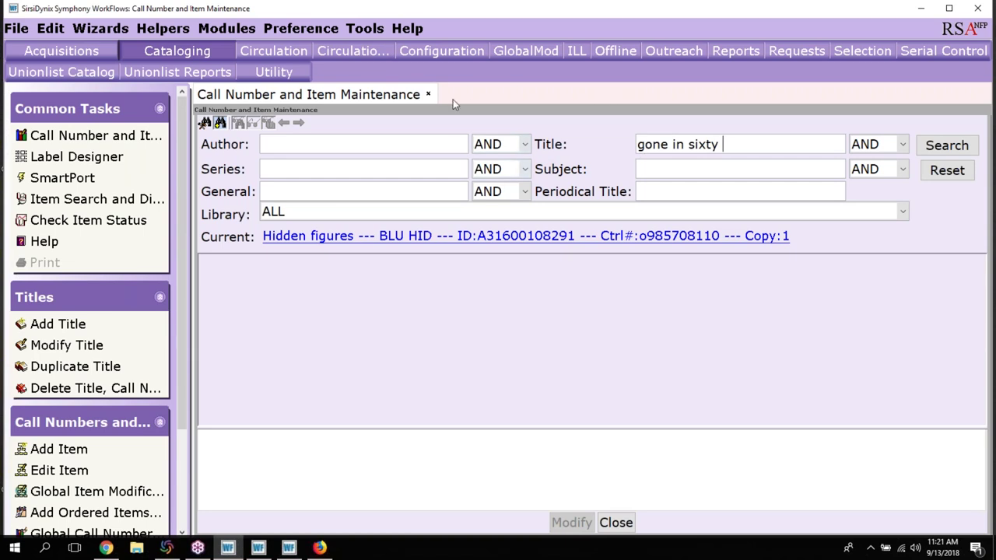
click(428, 95)
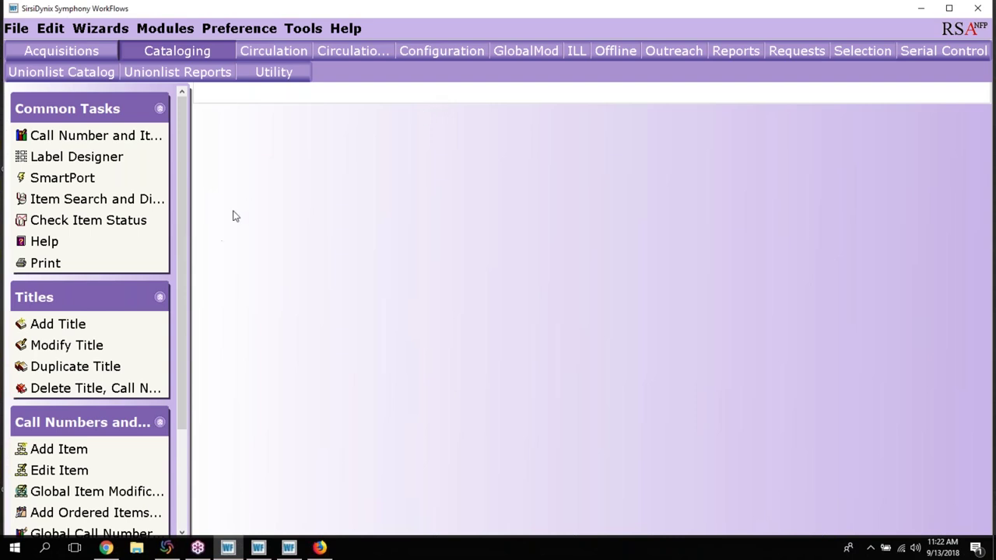
Eject USB Drive (D:) through Safely Remove Hardware and close File Explorer.
click(139, 548)
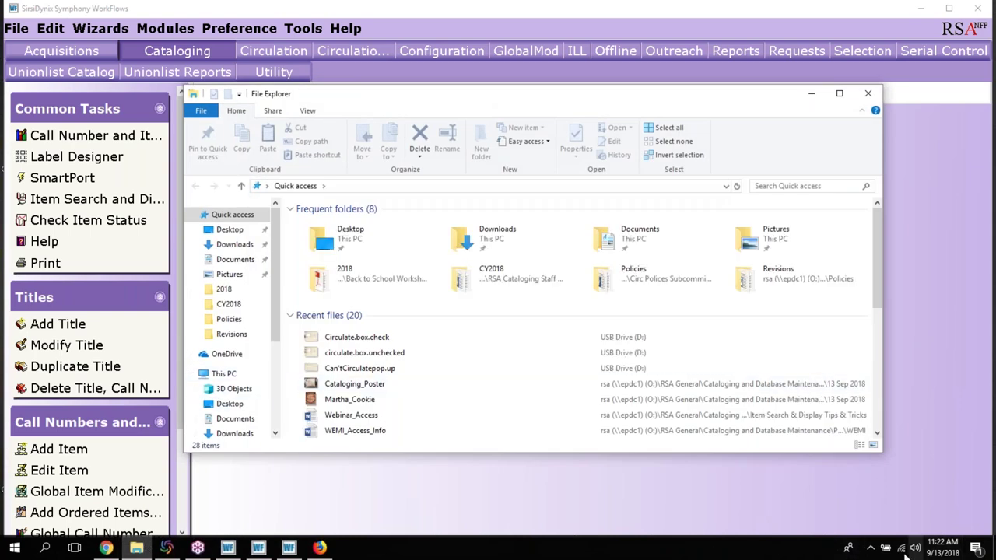
click(872, 549)
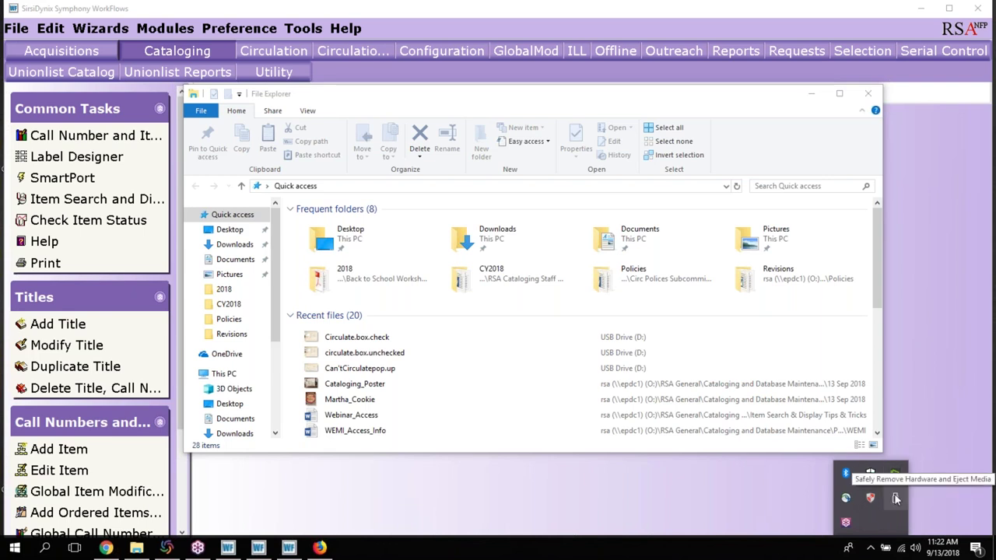
click(896, 495)
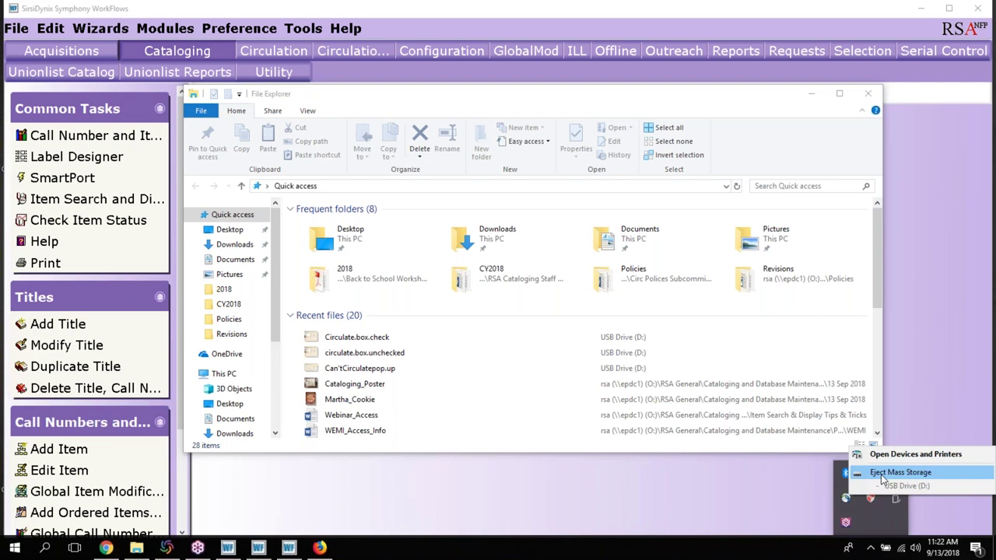
click(885, 479)
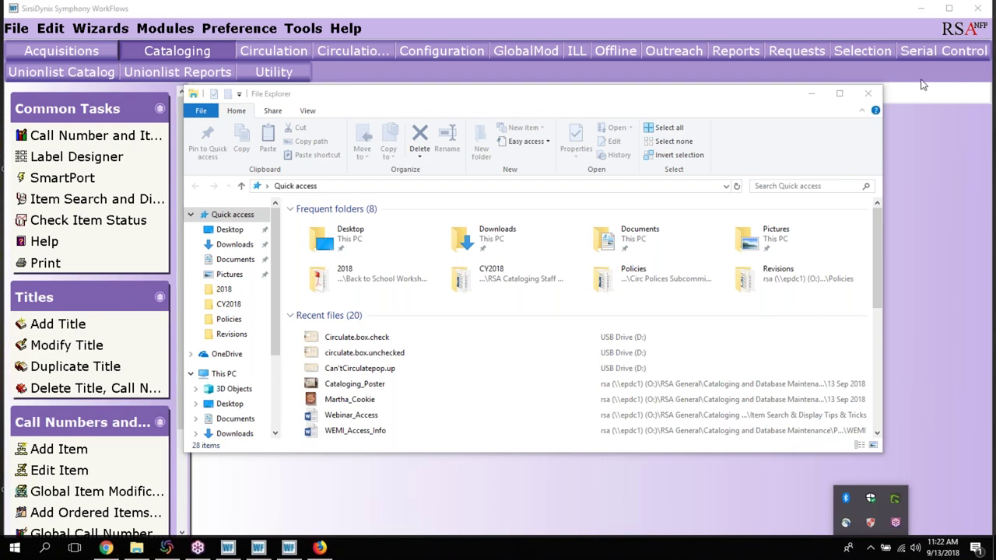
click(870, 95)
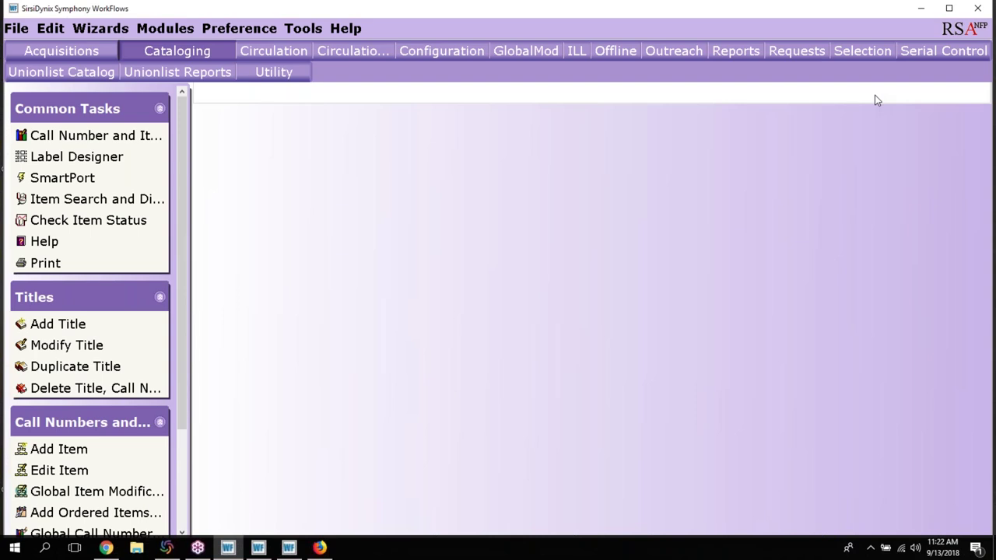
On the RSA Support Site tab in Firefox, go to Workflows Documentation & Training, then Cataloging.
click(331, 549)
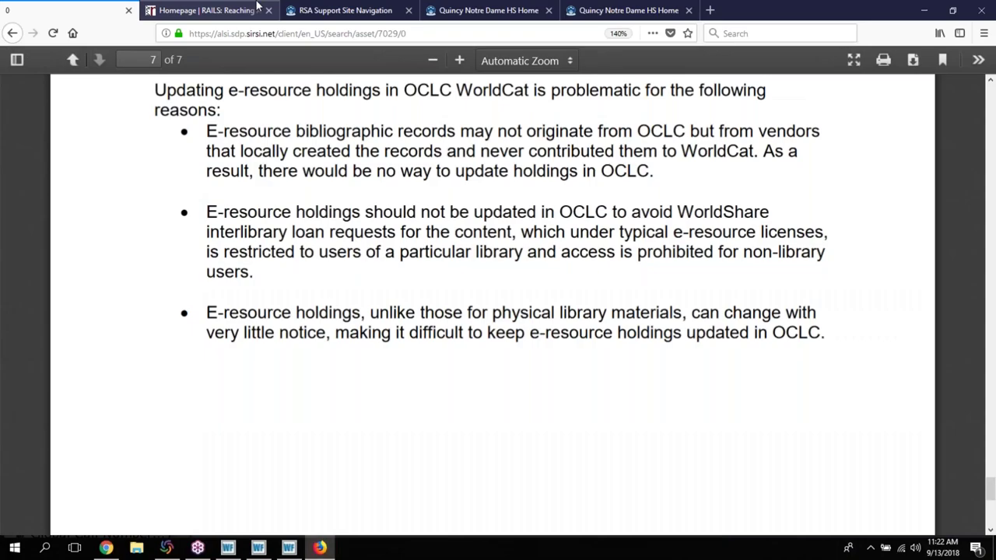
click(344, 10)
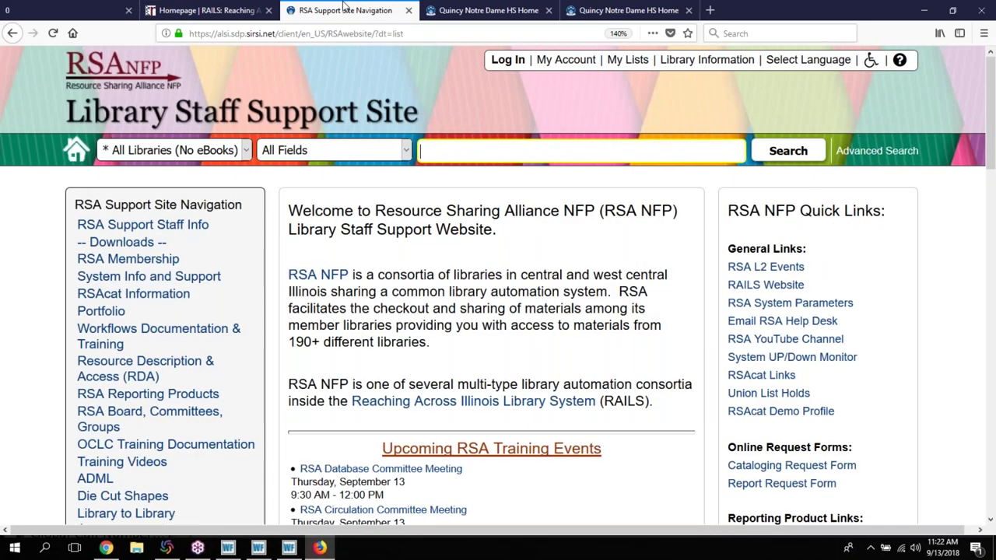
scroll(216, 246, down, 2)
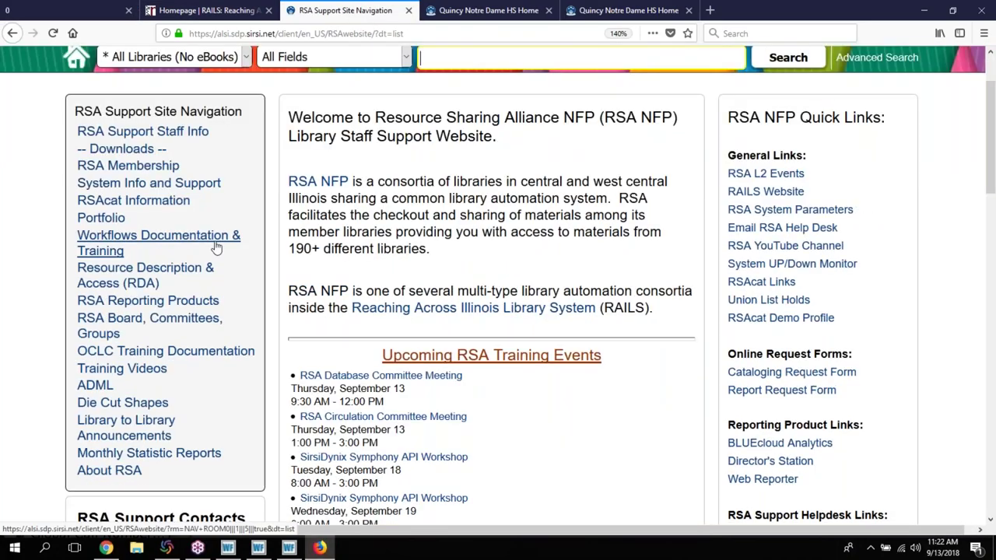
click(218, 246)
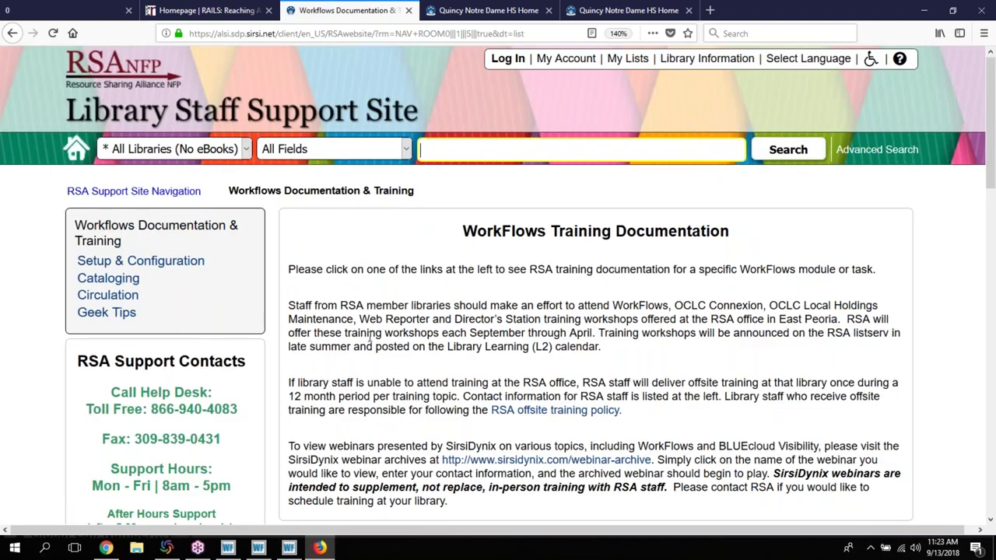
click(105, 279)
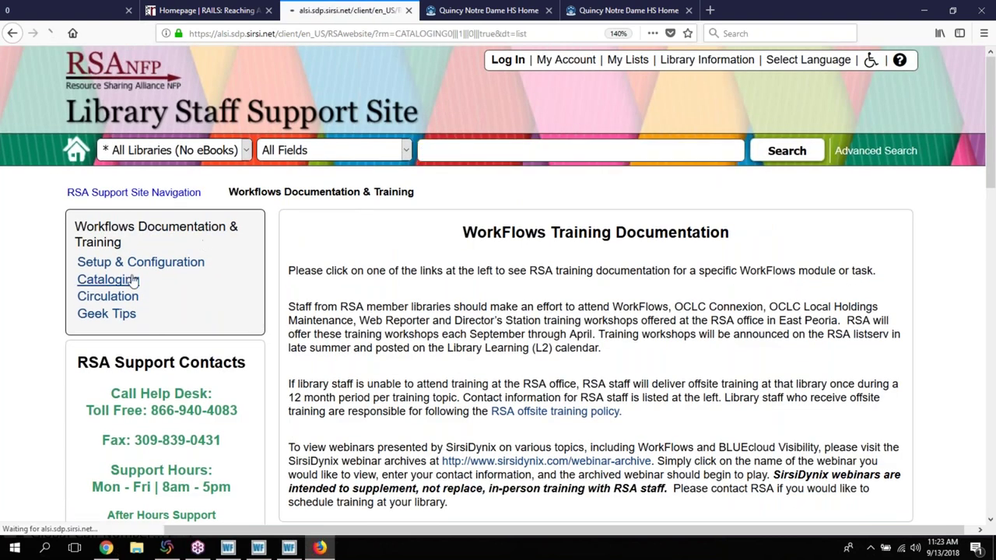
scroll(288, 277, down, 3)
scroll(288, 276, down, 5)
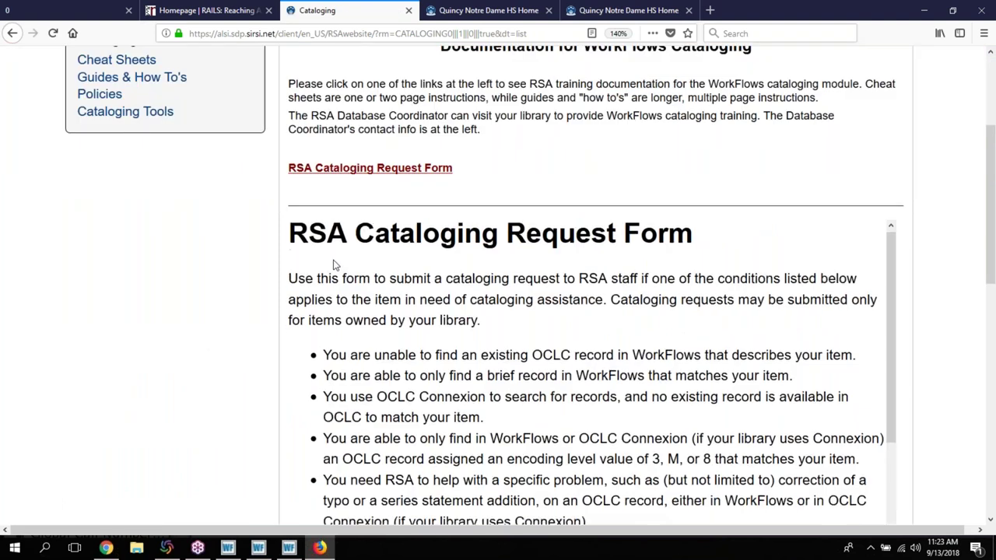
scroll(210, 256, down, 8)
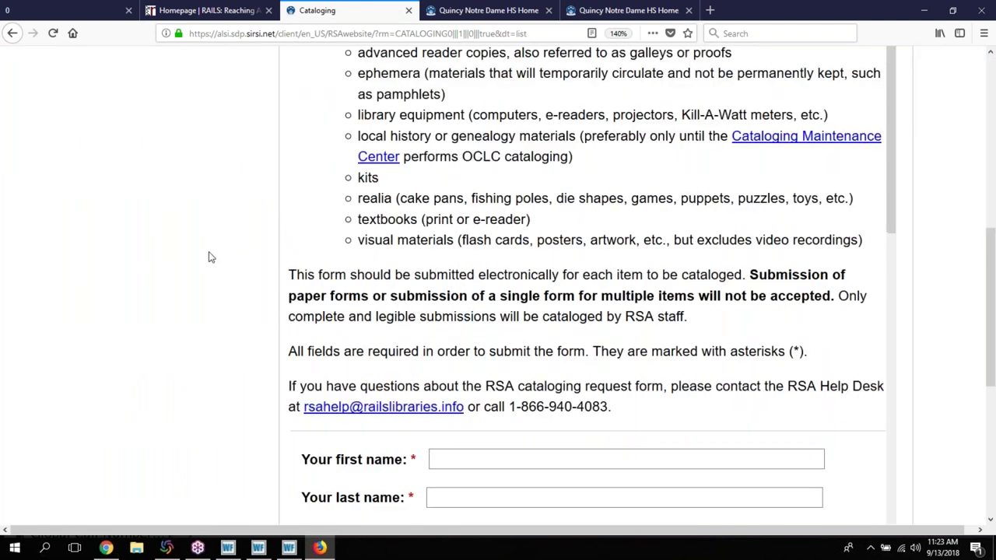
scroll(207, 246, up, 9)
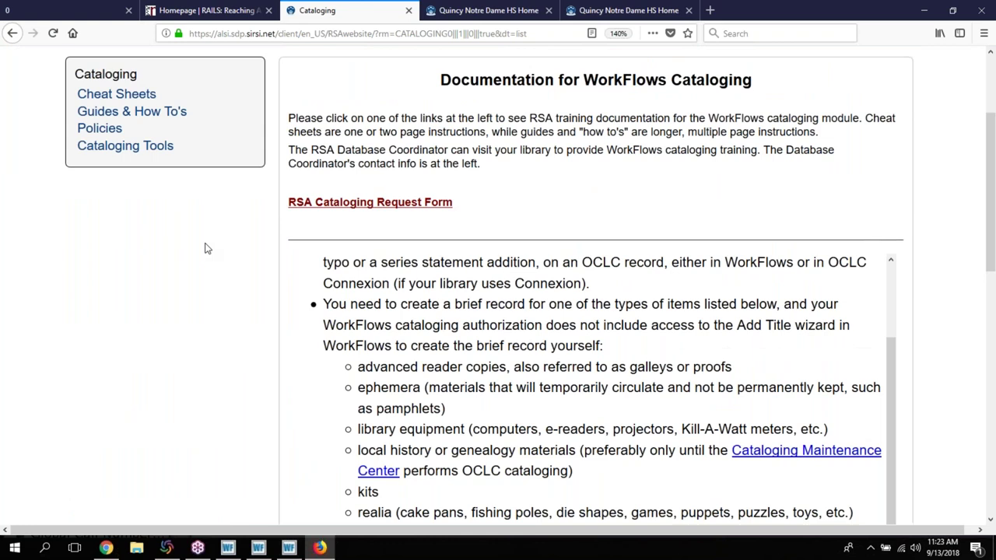
scroll(206, 248, up, 3)
Open the Cataloging Cheat Sheets page and scroll through its topic-sorted guides.
click(116, 246)
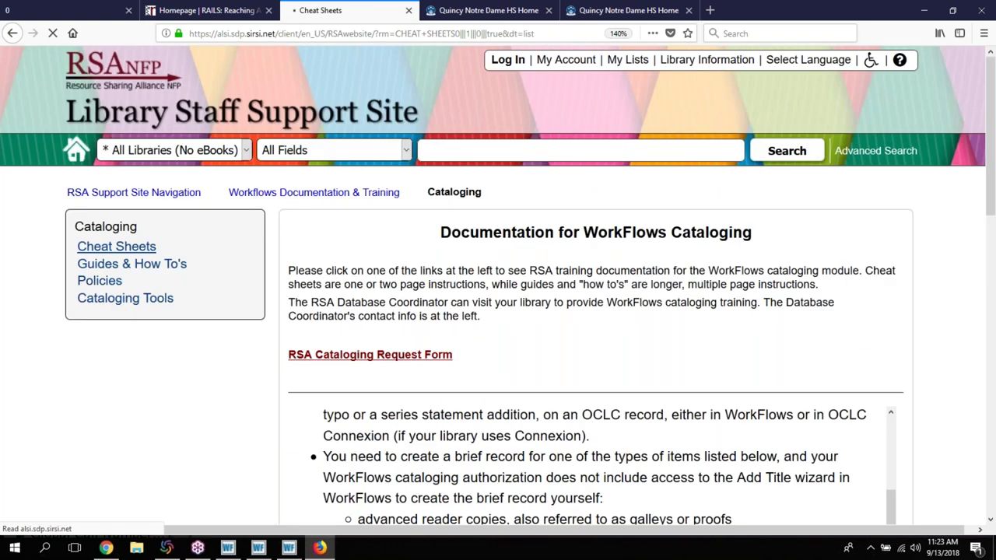
scroll(235, 233, down, 3)
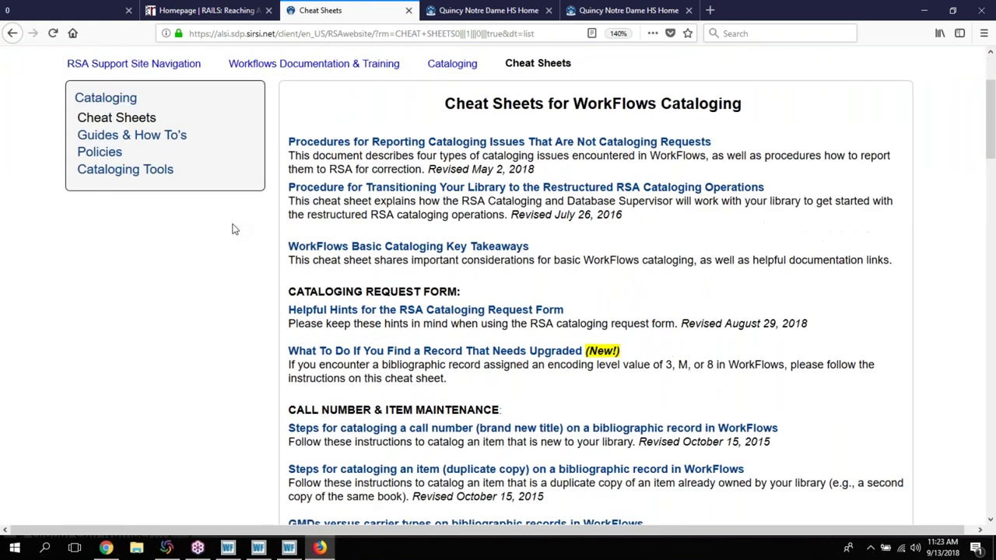
scroll(235, 229, down, 3)
scroll(231, 229, down, 3)
scroll(231, 228, down, 8)
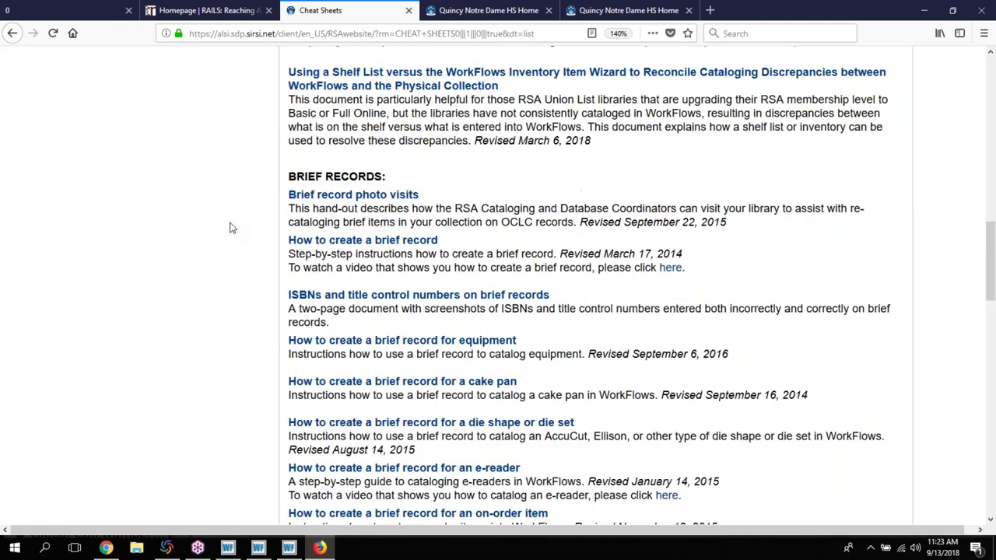
scroll(231, 228, down, 6)
scroll(231, 228, down, 6)
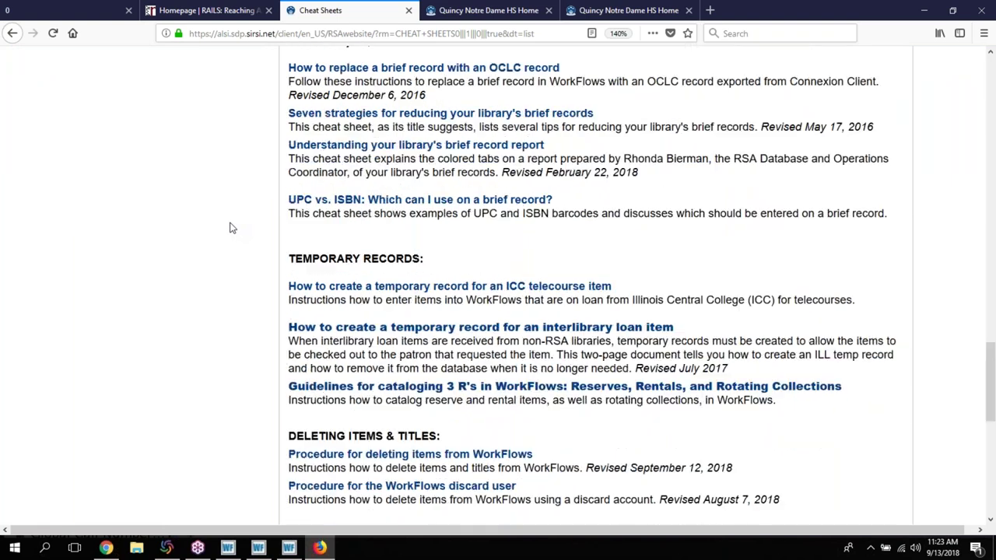
scroll(232, 229, down, 3)
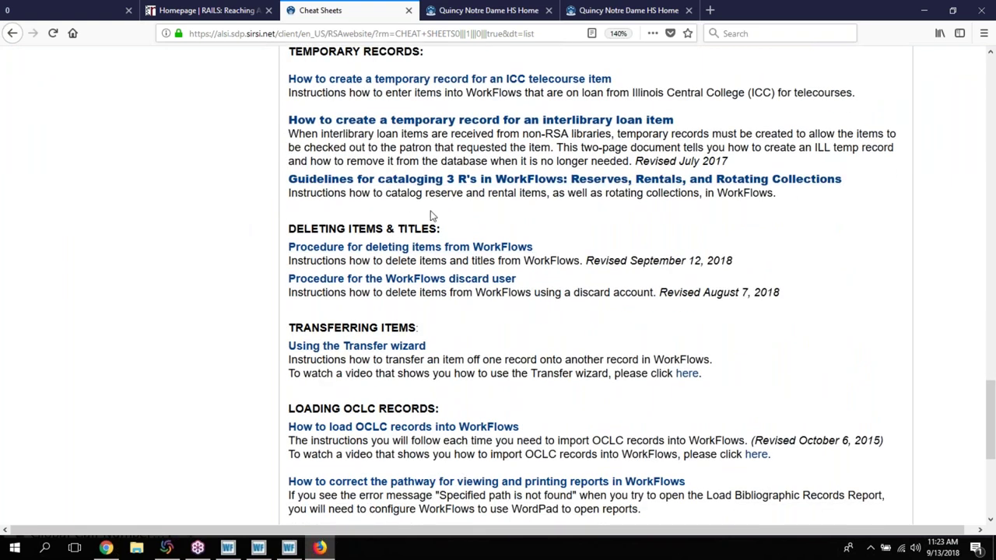
scroll(432, 210, up, 2)
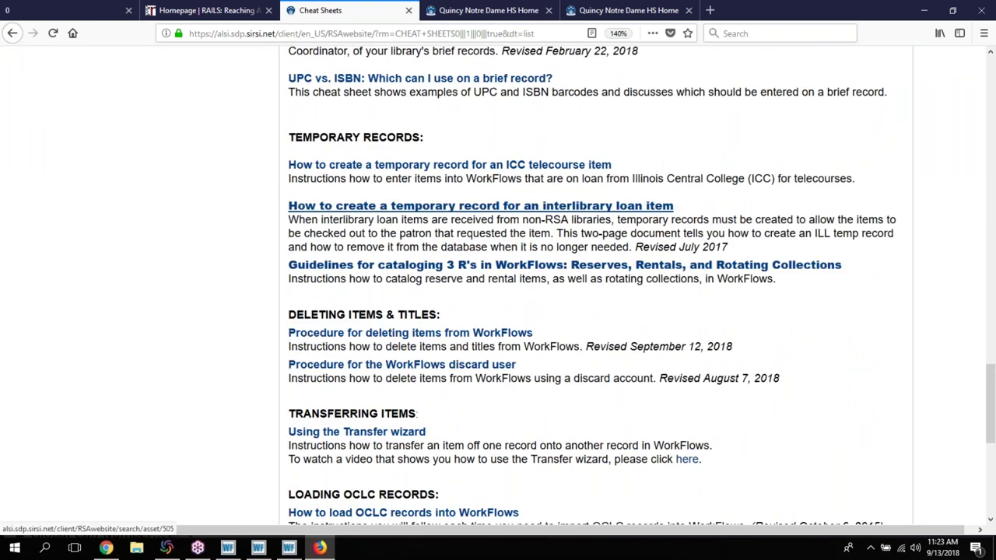
scroll(377, 193, down, 3)
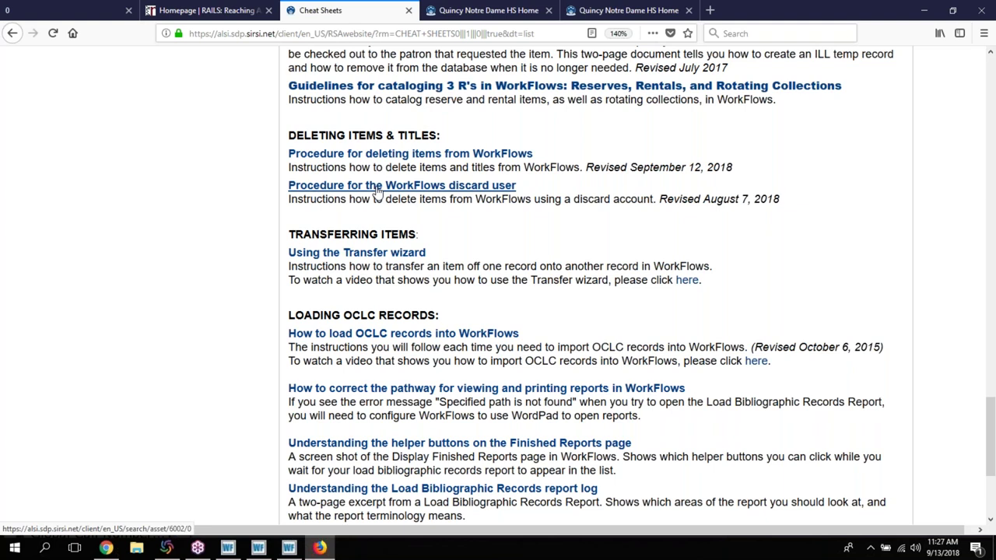
Bring WorkFlows forward and switch to the Cataloging toolbar's tasks.
mouse_move(261, 551)
click(260, 548)
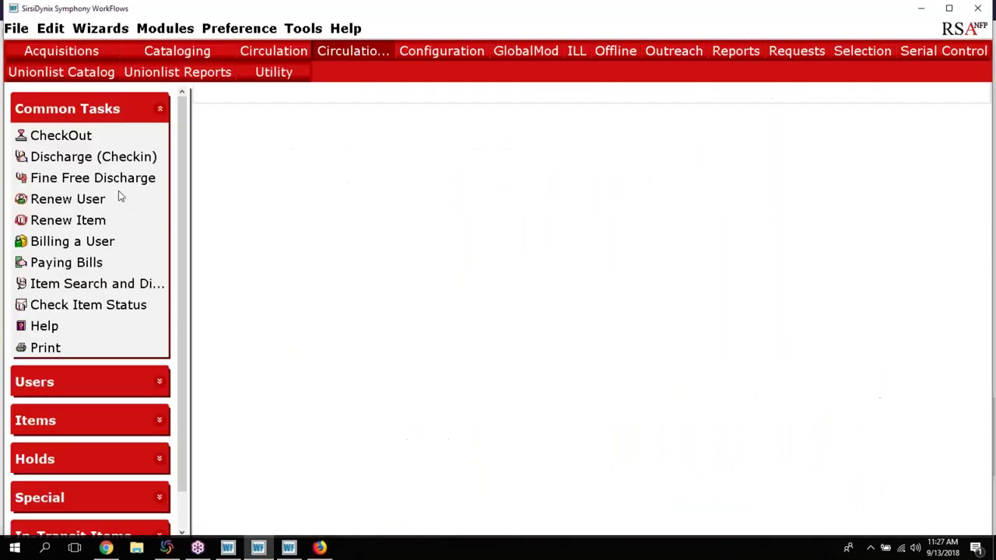
click(157, 53)
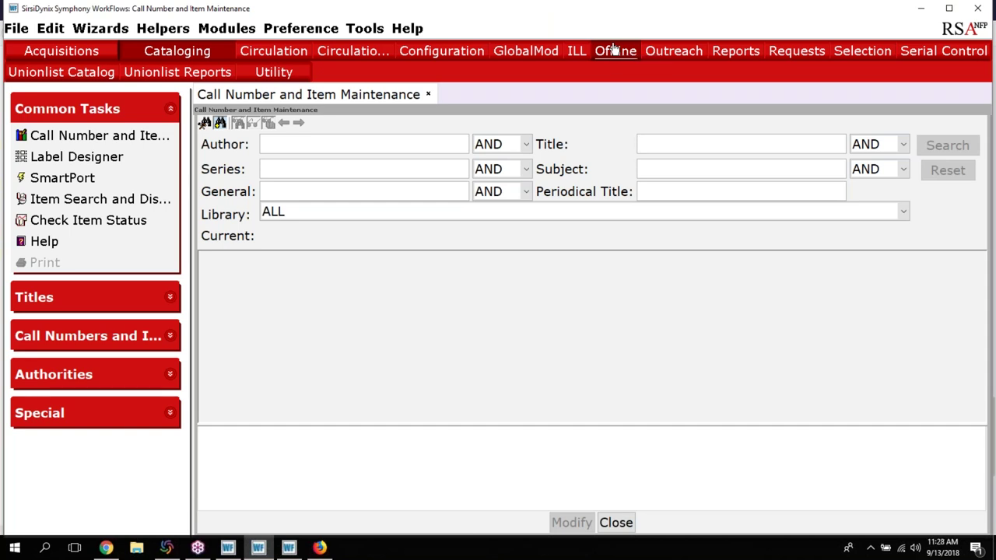
Run a title search for 'lego star wars' and sort the 67 results by Title.
text(lego s)
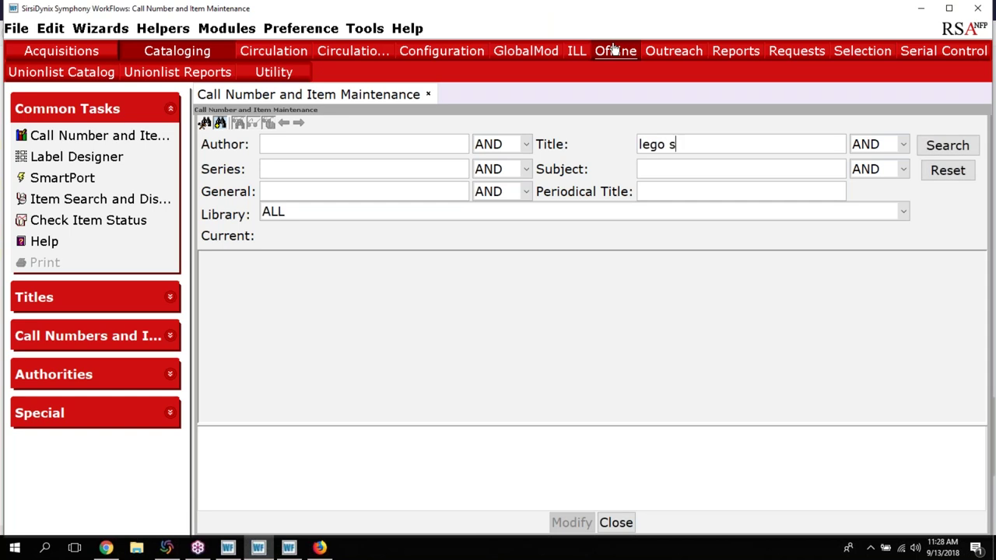
text(tar wars)
key(Return)
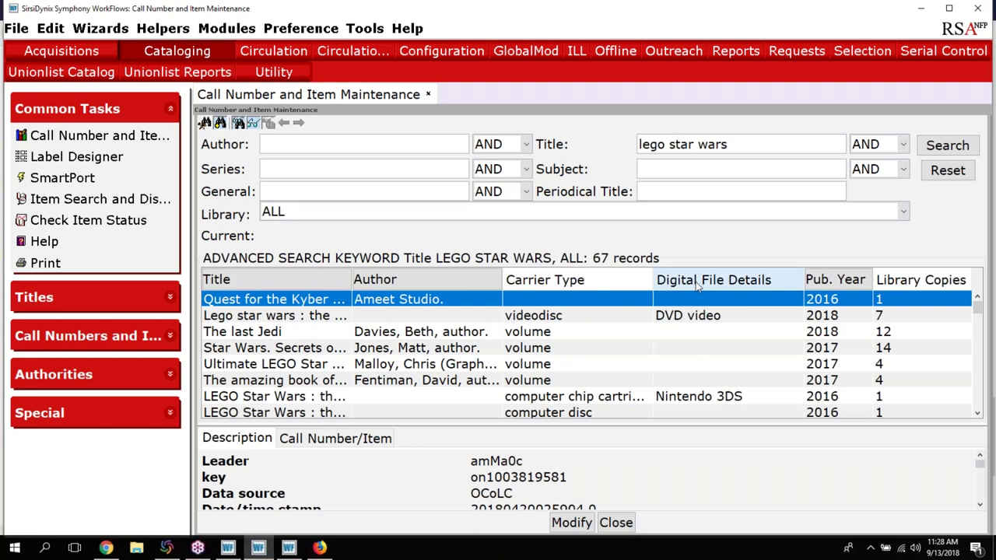
mouse_move(698, 285)
mouse_down()
mouse_move(376, 264)
mouse_move(203, 268)
mouse_move(720, 261)
mouse_move(700, 269)
mouse_up()
click(334, 274)
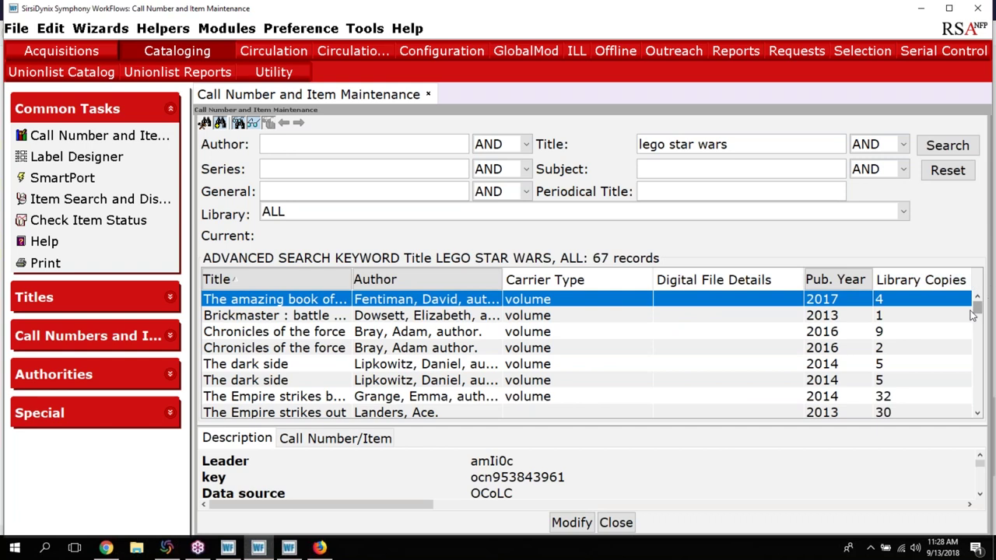
drag(979, 309, 978, 320)
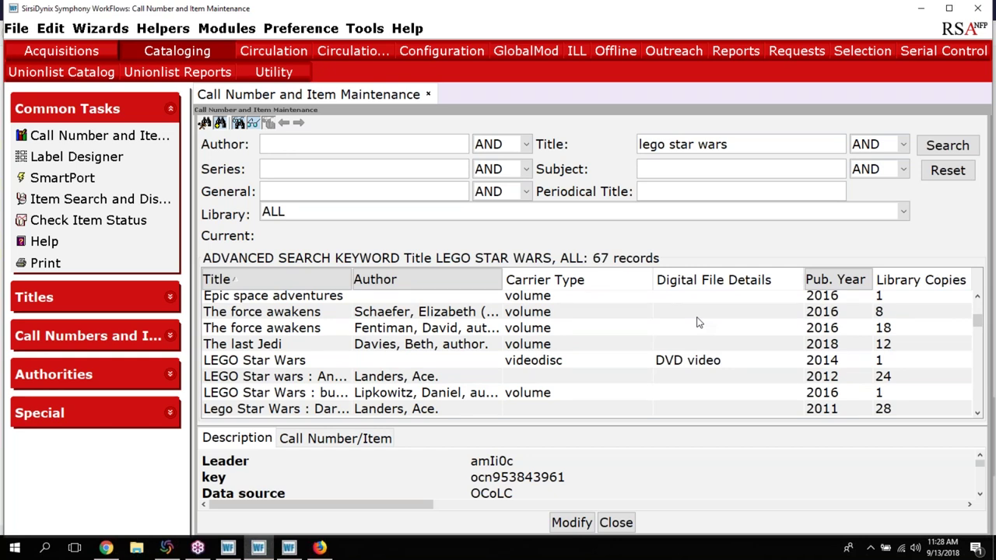
scroll(691, 355, down, 2)
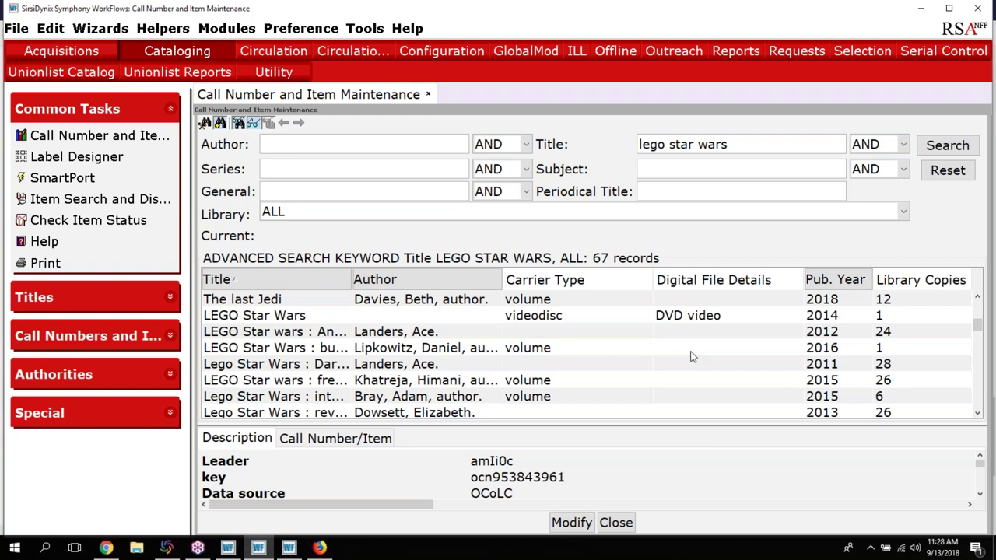
scroll(690, 354, up, 2)
scroll(686, 343, down, 1)
Inspect the 2014 LEGO Star Wars DVD's 347 Digital File Details field, then return to results.
click(684, 319)
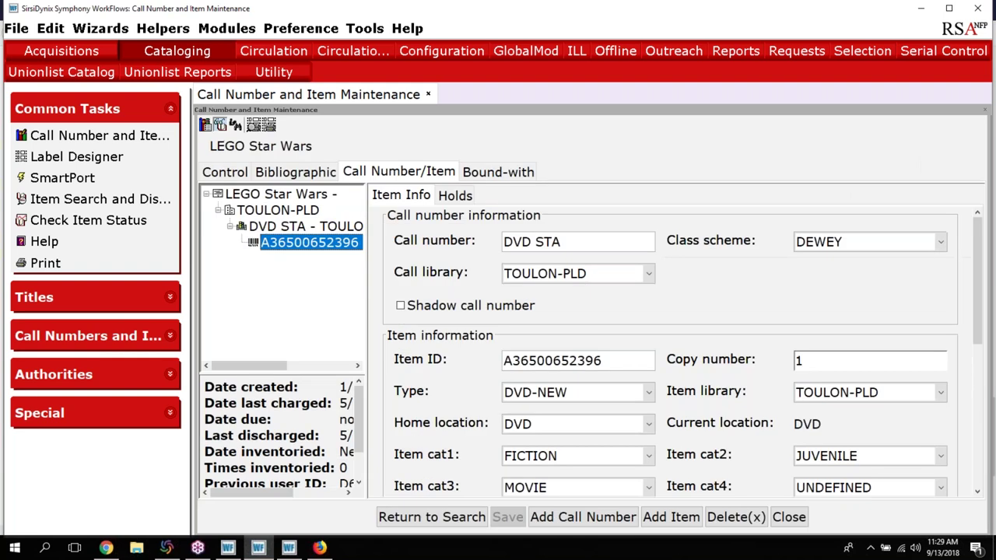
click(296, 173)
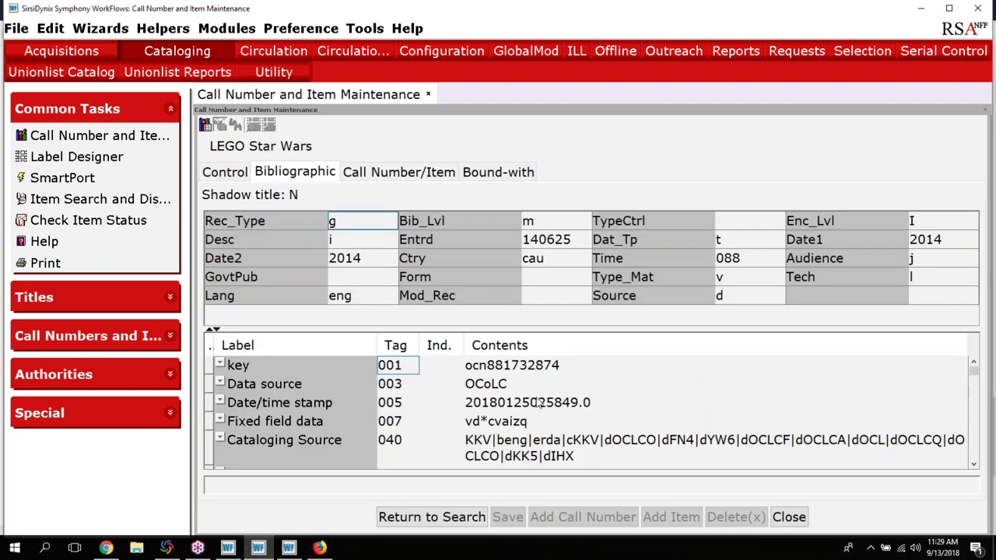
scroll(483, 373, down, 1)
scroll(483, 374, down, 5)
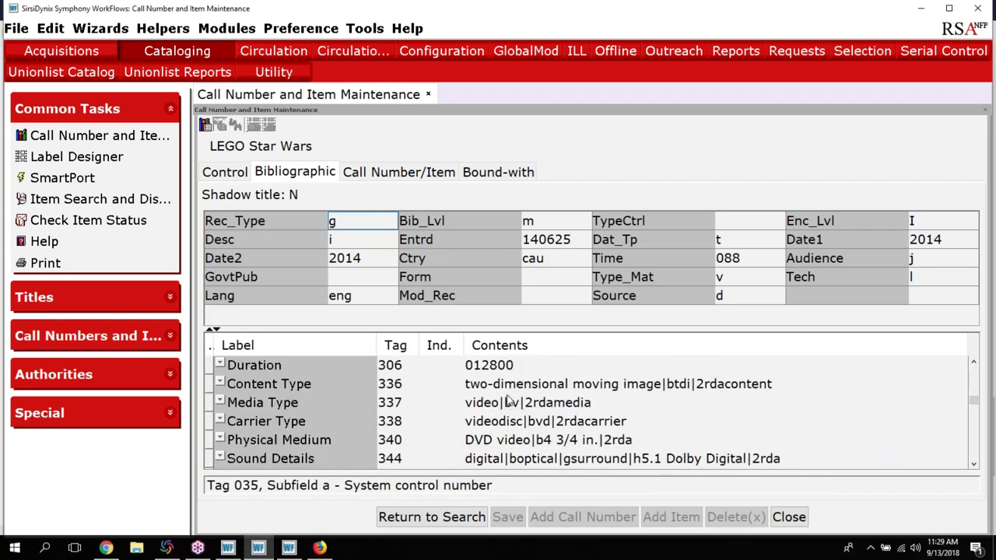
scroll(508, 401, down, 2)
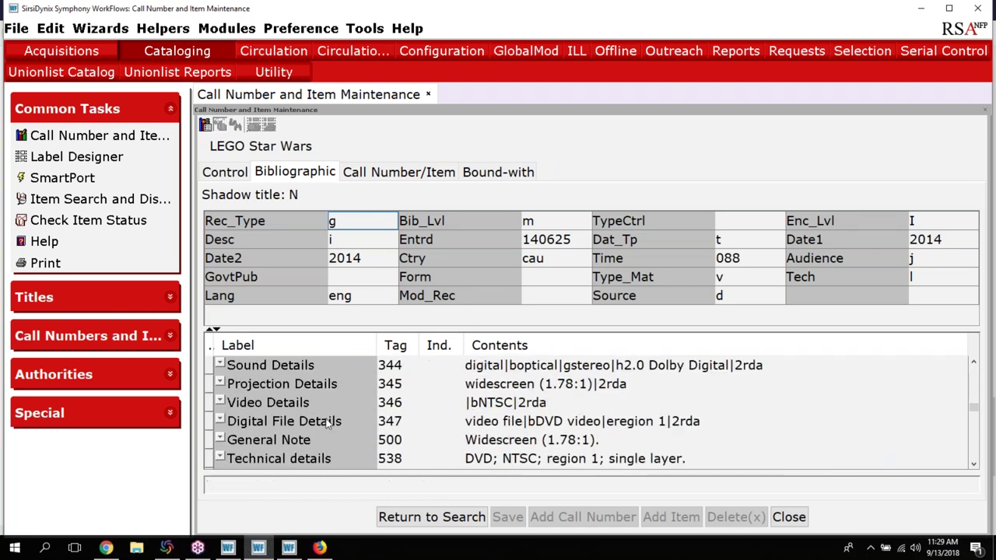
click(557, 427)
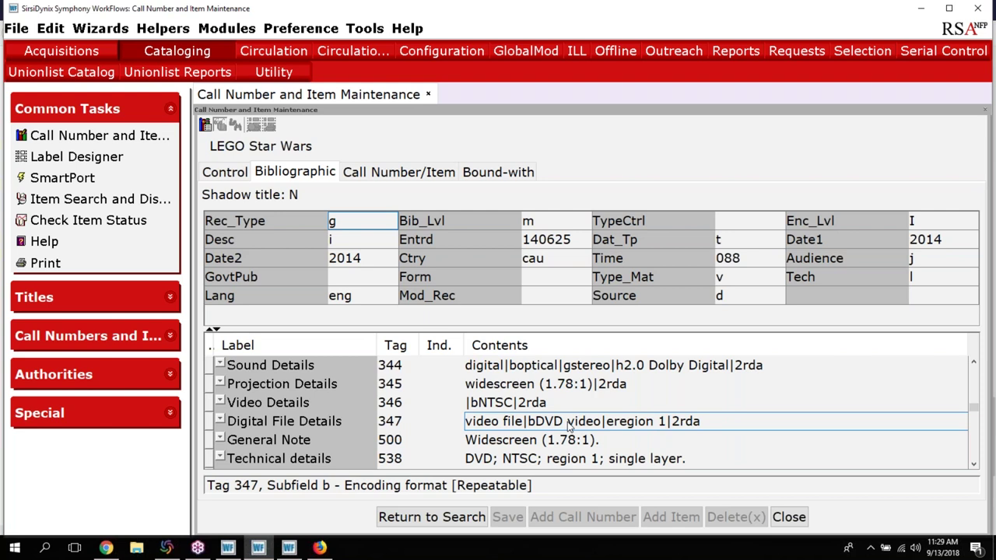
click(420, 517)
scroll(682, 345, down, 3)
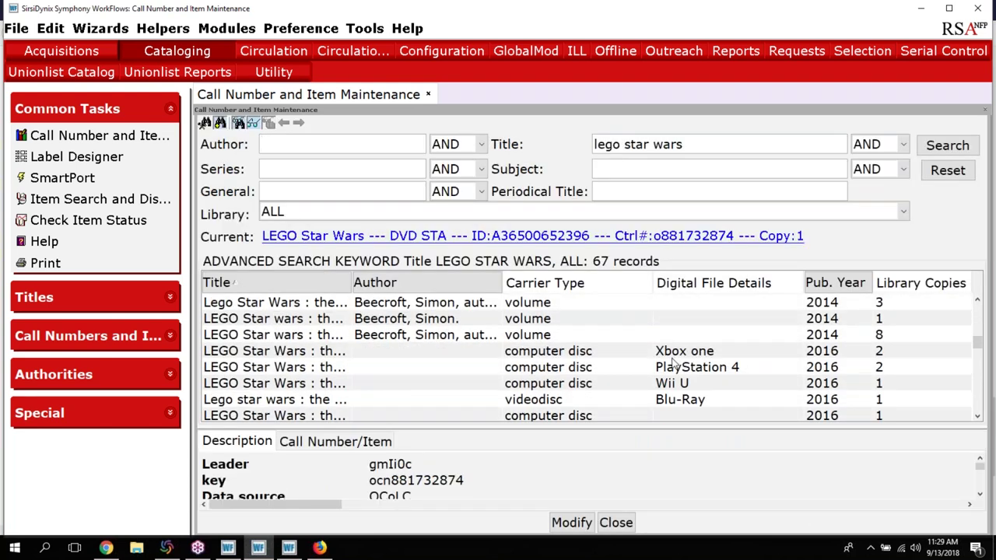
scroll(674, 364, down, 1)
scroll(670, 385, down, 3)
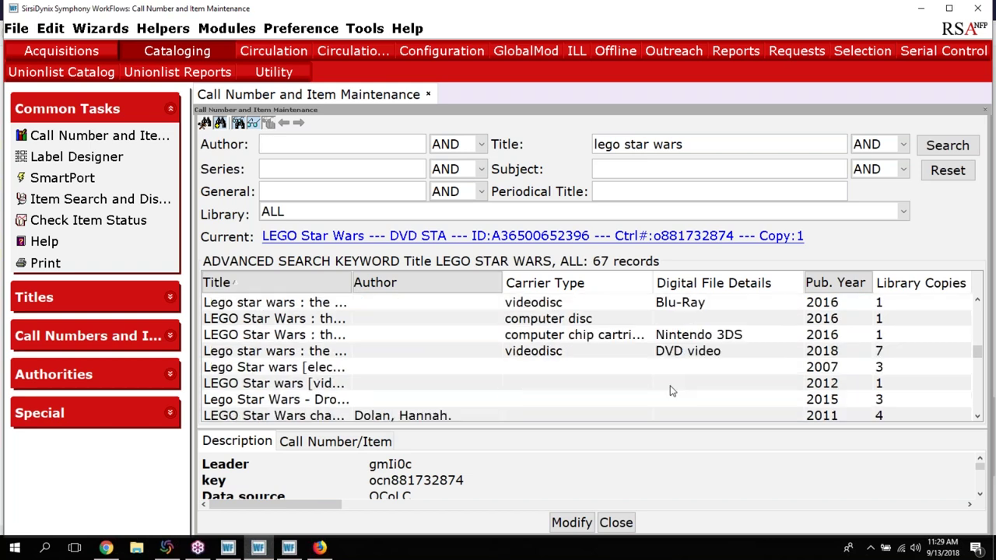
scroll(665, 380, down, 6)
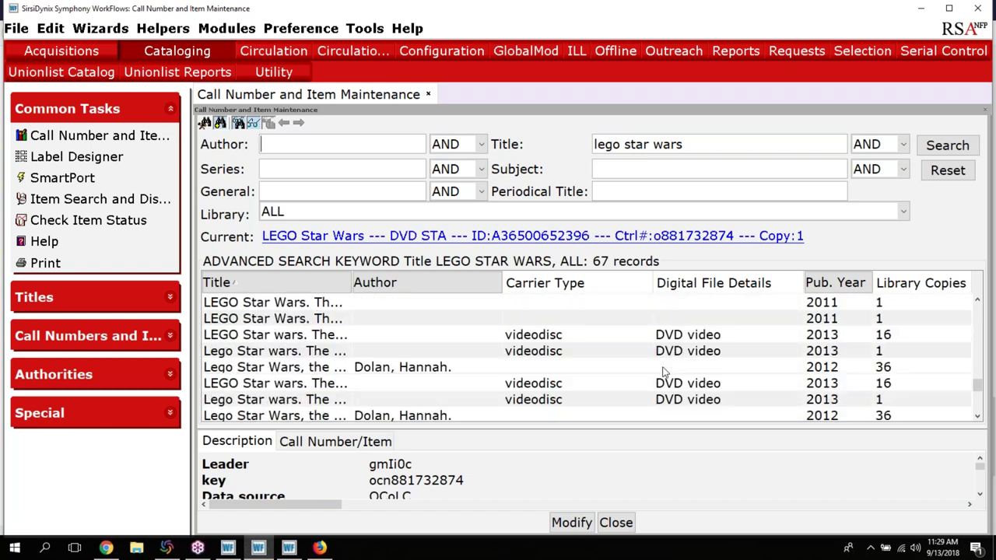
scroll(664, 372, down, 1)
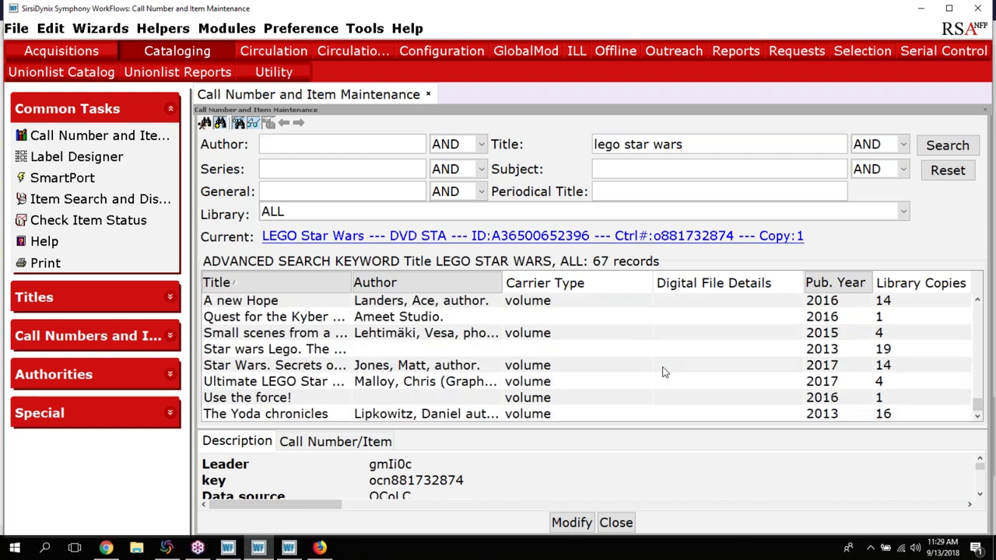
scroll(664, 372, up, 3)
scroll(664, 372, up, 1)
scroll(664, 372, up, 1)
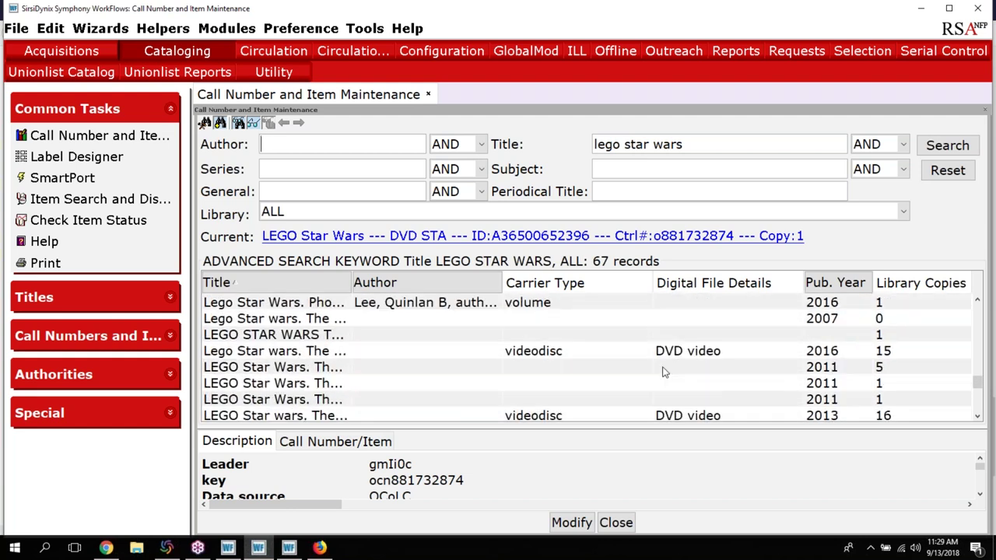
scroll(664, 372, up, 1)
scroll(659, 350, up, 1)
scroll(659, 351, up, 7)
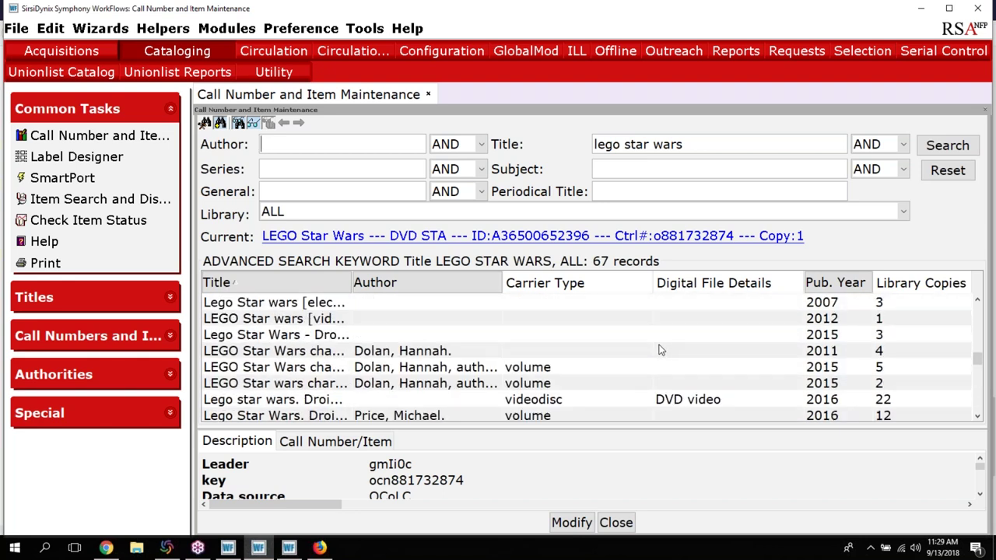
scroll(660, 350, up, 2)
scroll(661, 342, down, 2)
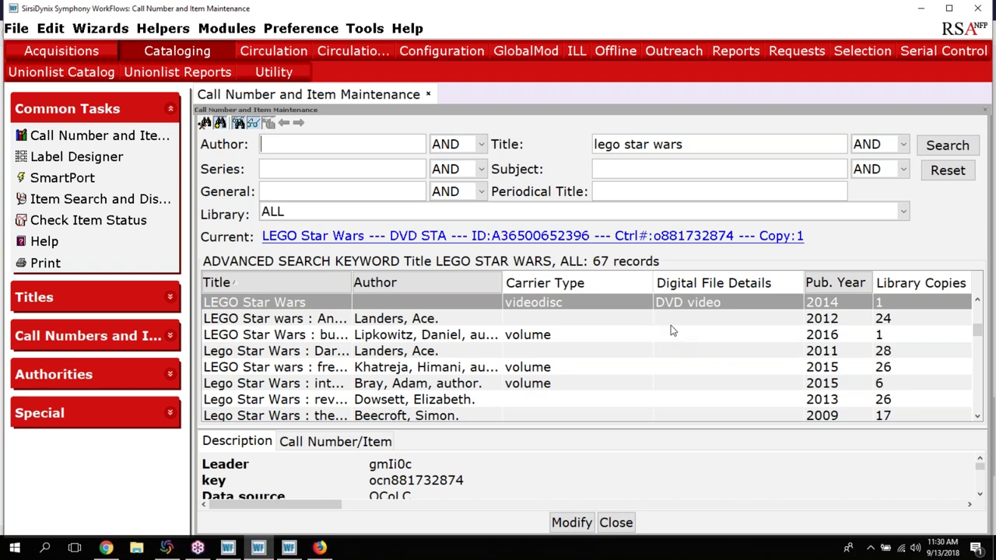
scroll(671, 331, down, 2)
scroll(671, 328, down, 2)
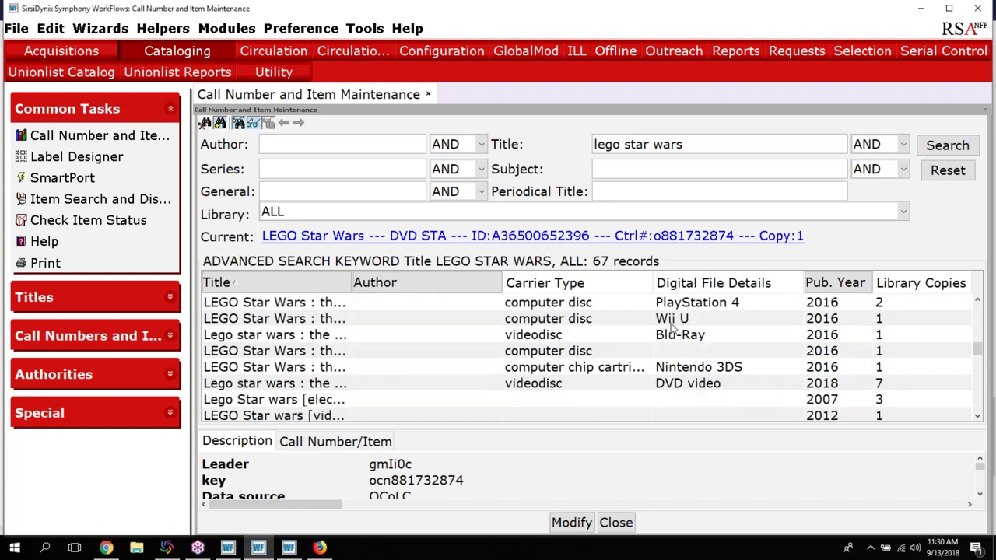
scroll(671, 342, up, 1)
scroll(671, 342, up, 1)
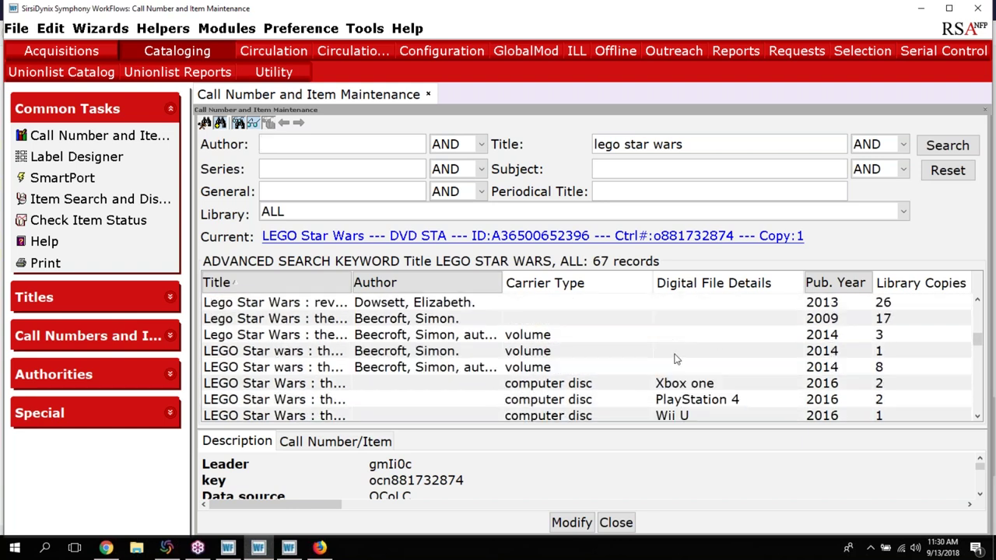
scroll(677, 358, down, 3)
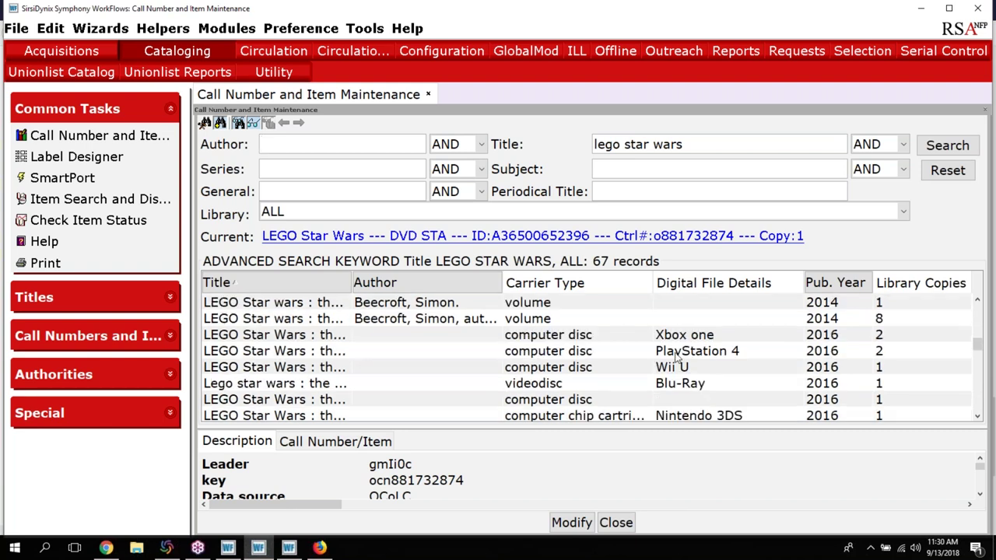
scroll(676, 356, down, 2)
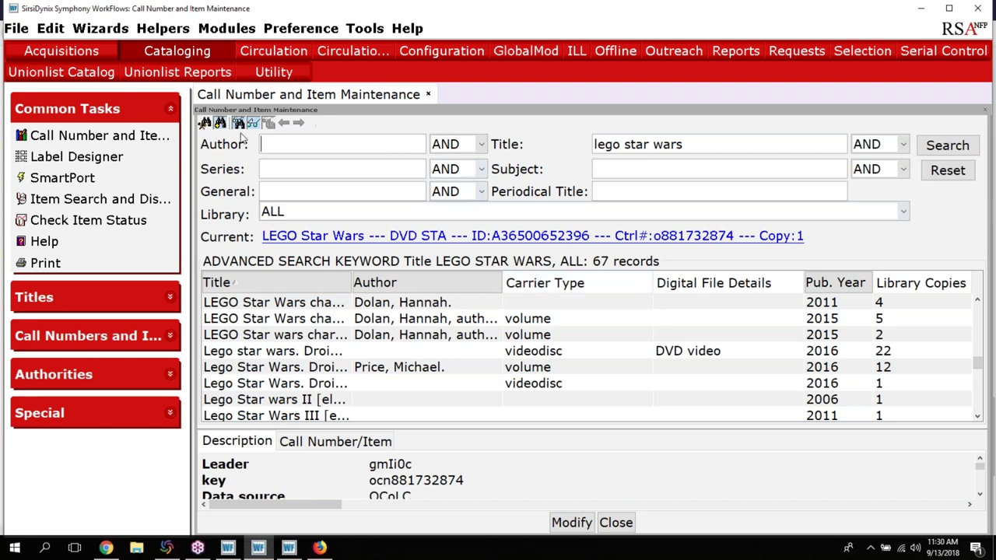
Browse the Title Control # index for o959888835.
click(220, 123)
click(307, 169)
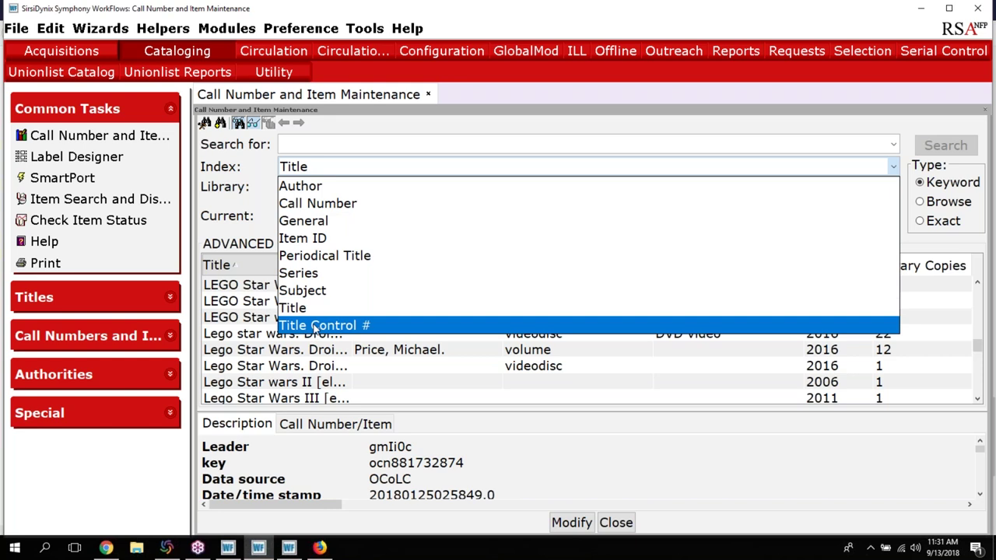
click(315, 327)
text(o959)
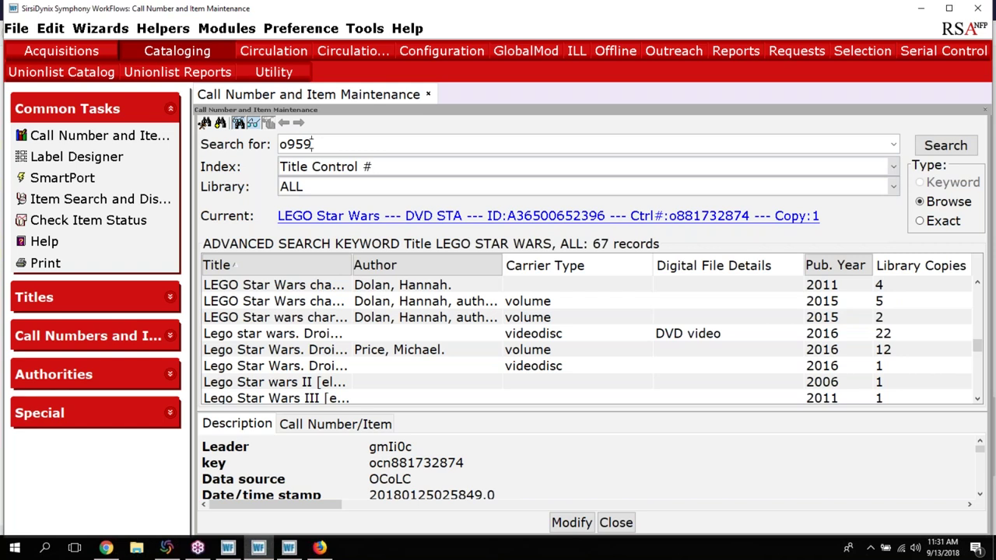
text(888835)
key(Return)
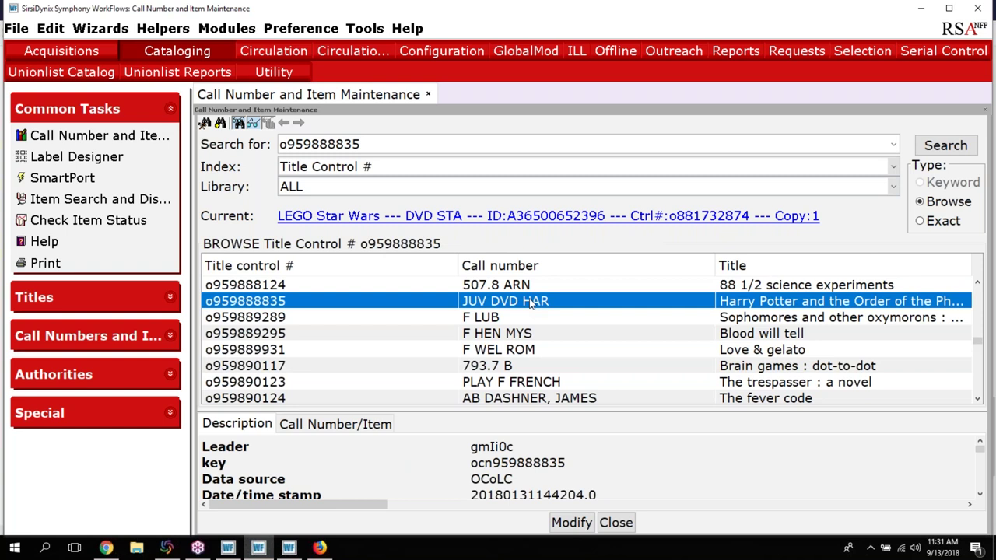
Check the Harry Potter and the Order of the Phoenix DVD's 347 file type field, then return to the browse list.
double_click(532, 303)
click(295, 174)
scroll(540, 422, down, 5)
scroll(541, 421, down, 3)
scroll(540, 425, down, 1)
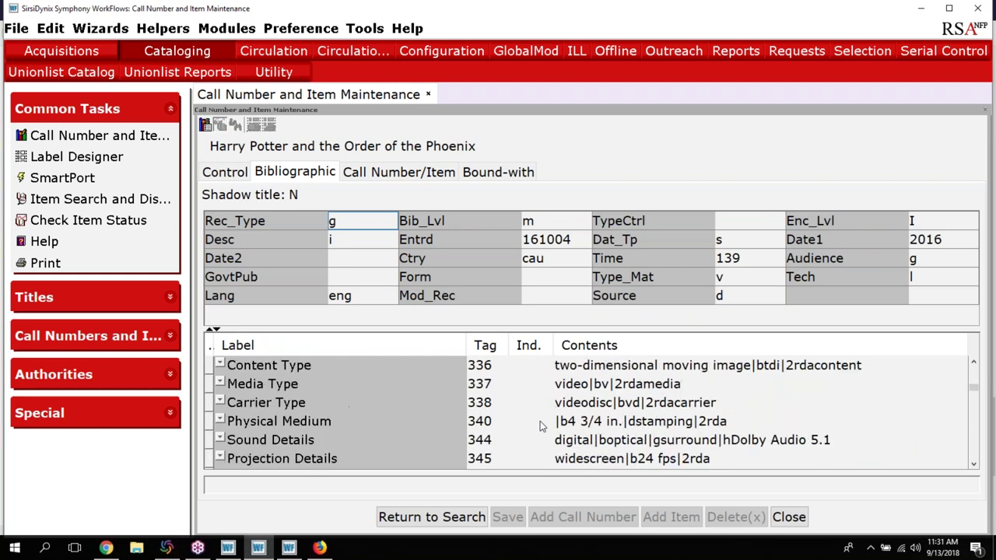
scroll(540, 425, down, 2)
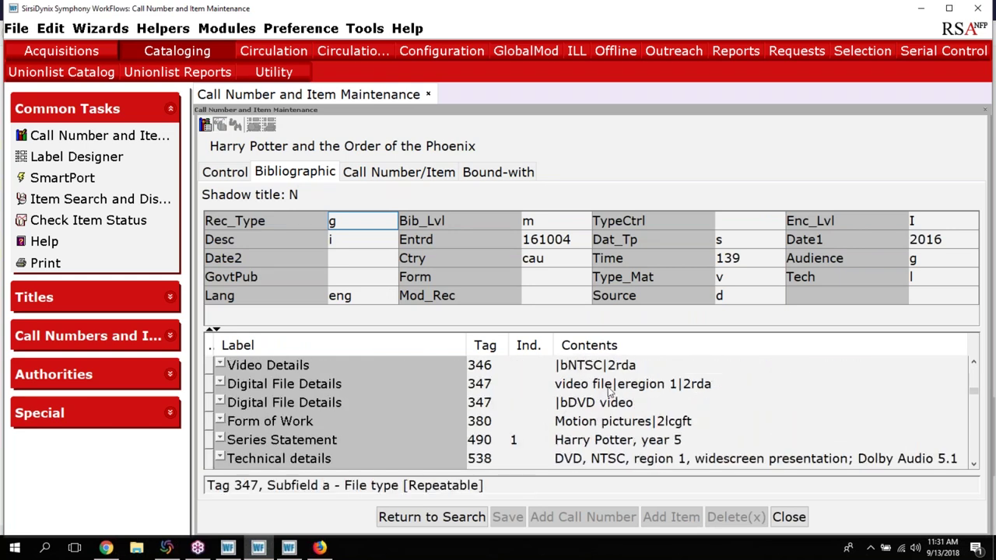
click(609, 390)
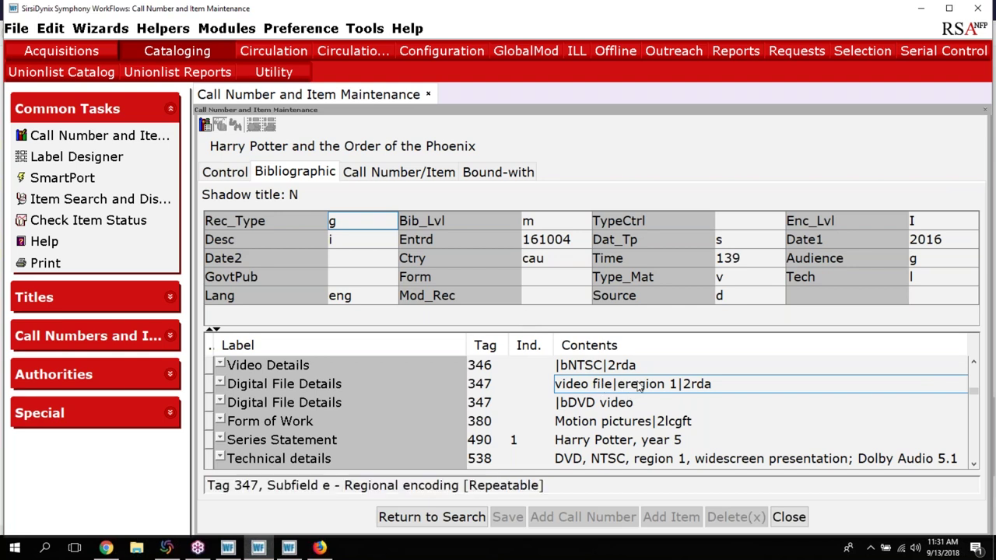
click(449, 517)
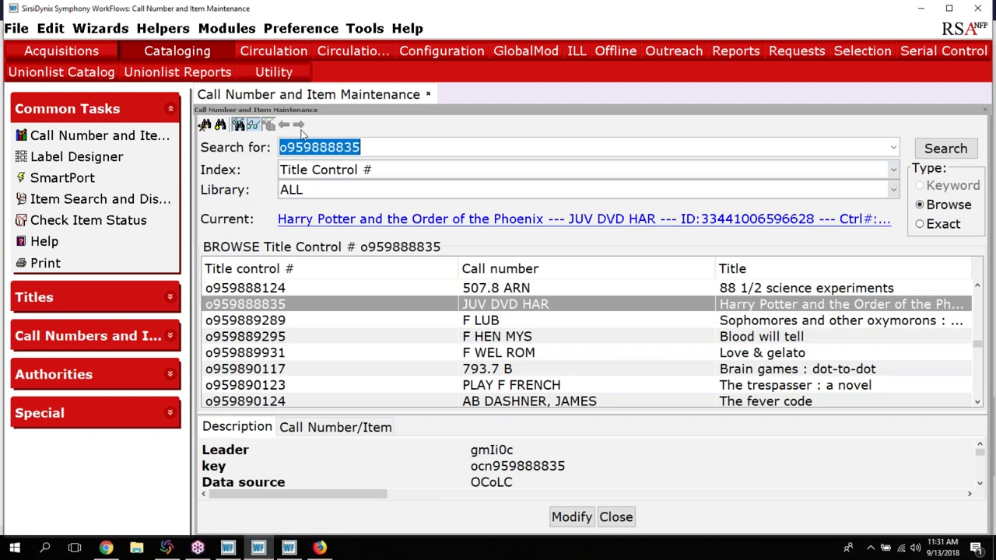
Run a title keyword search for 'harry potter and the order' limited to QUINCY-PL.
click(221, 124)
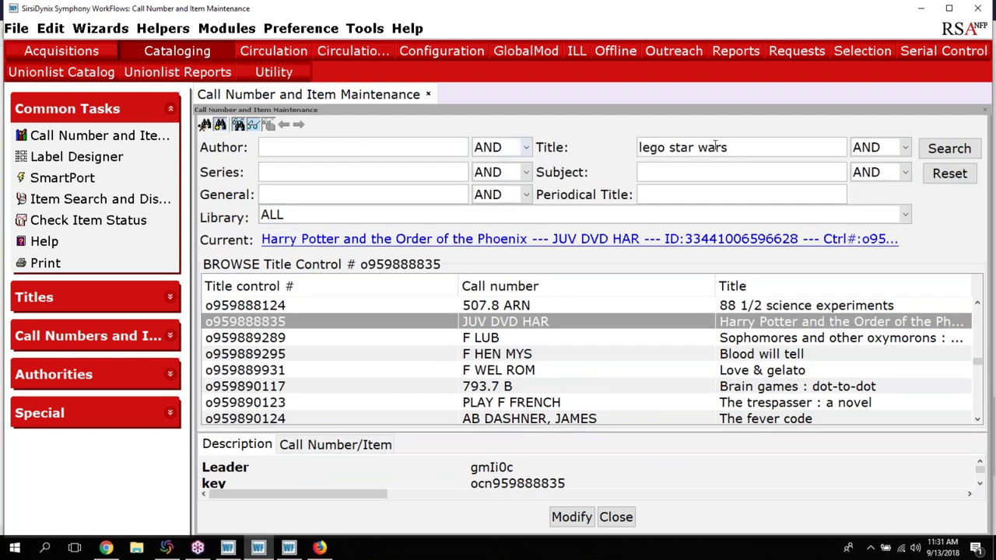
drag(733, 150, 586, 129)
text(harry potter)
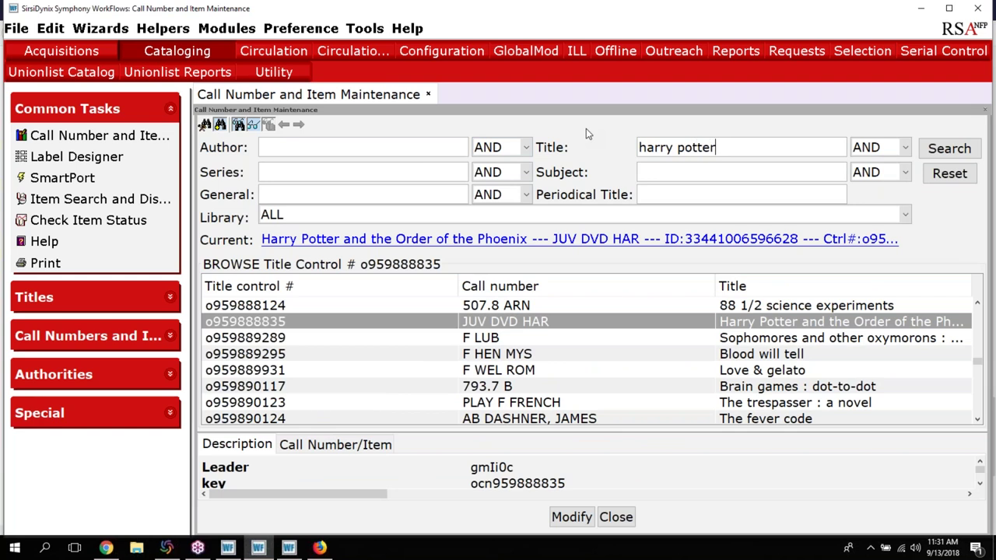
text( and the order)
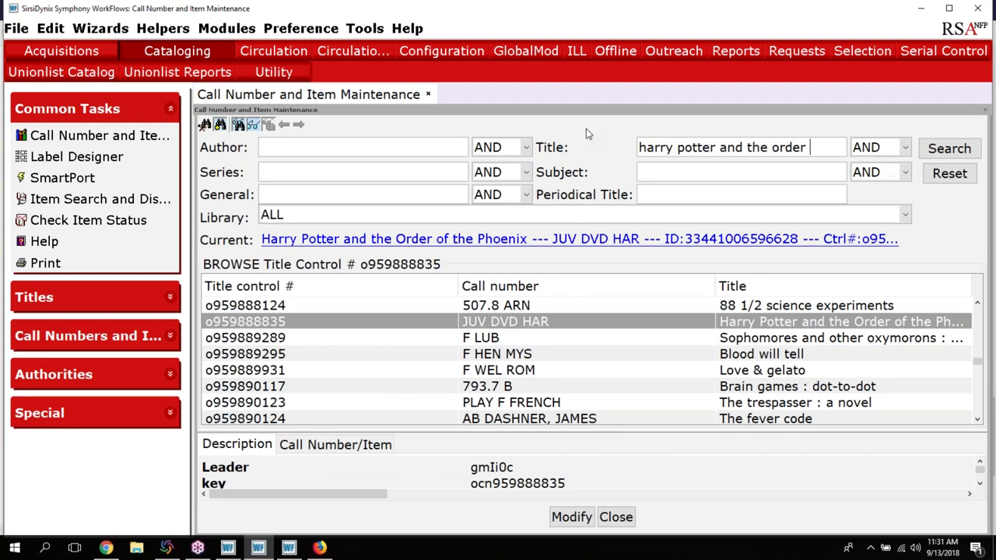
click(544, 214)
click(544, 215)
key(q)
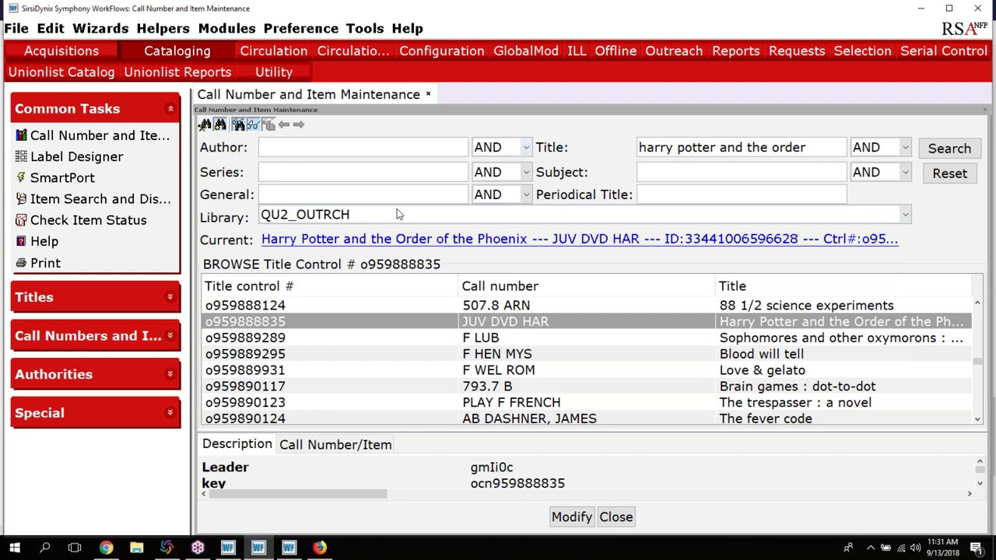
click(397, 219)
scroll(311, 318, down, 2)
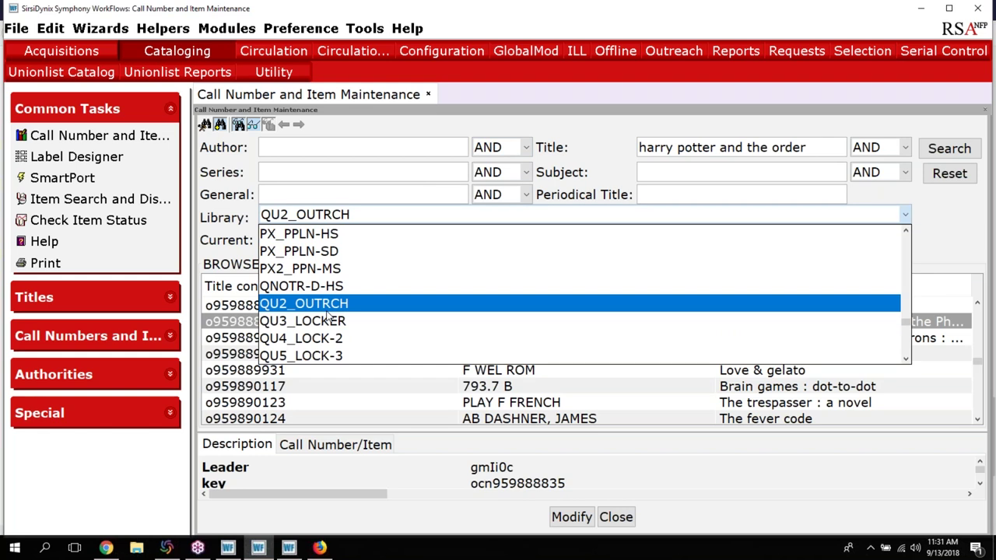
scroll(330, 317, down, 1)
click(333, 336)
click(938, 154)
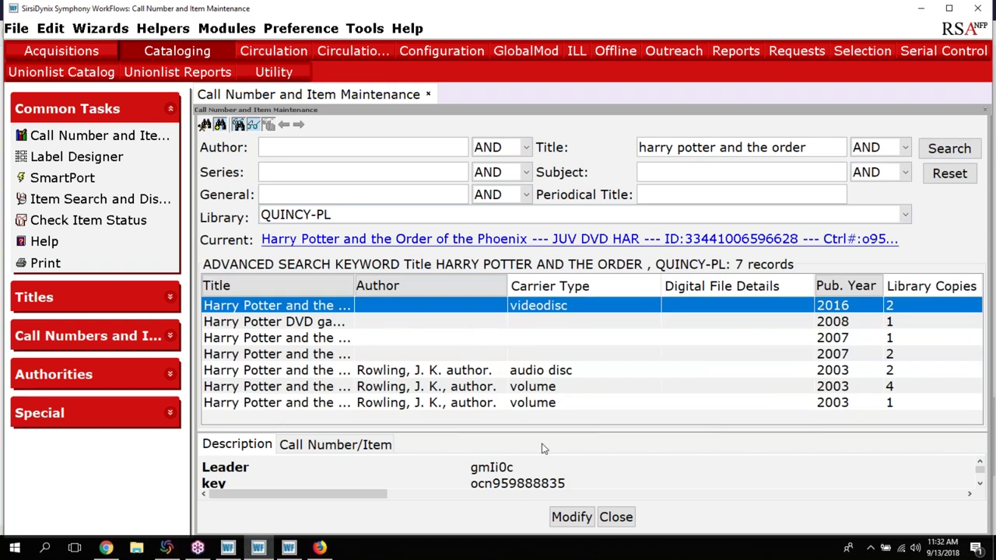
Select the 2016 videodisc result and go back to title control number searching.
drag(532, 483, 574, 483)
click(723, 304)
click(219, 129)
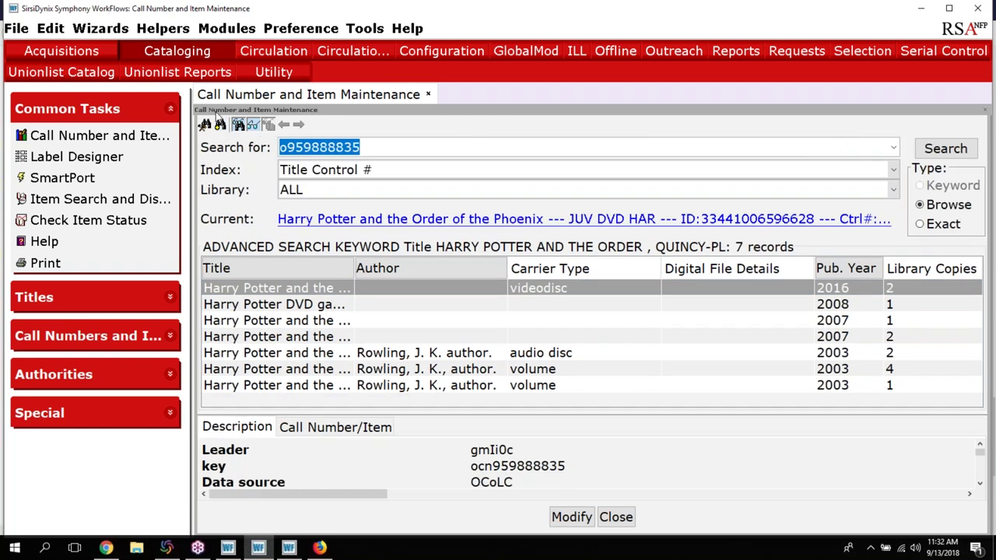
drag(362, 147, 286, 148)
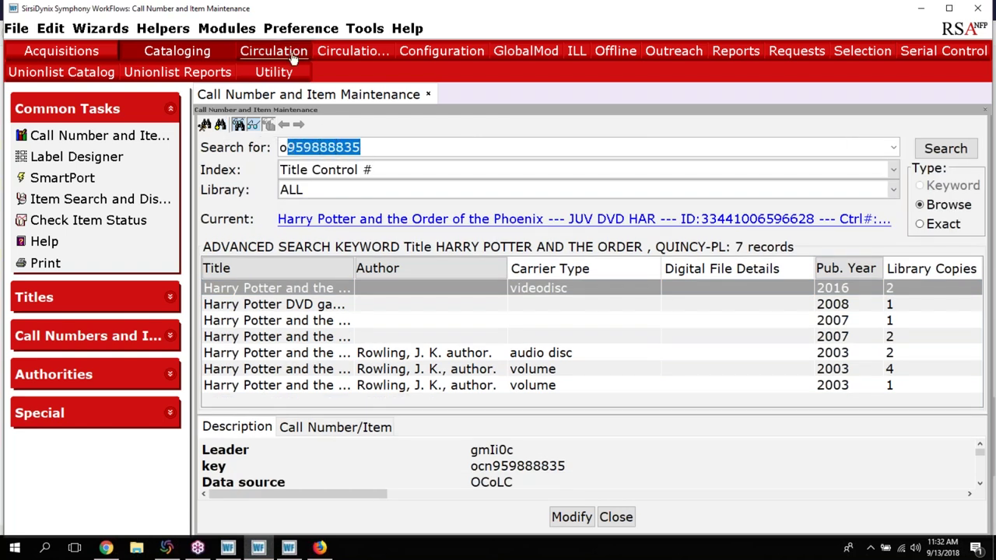
Browse Title Control # o861228693 to land on the Pacific Rim Blu-ray, DVD PAC (BLU-RAY).
text(8612)
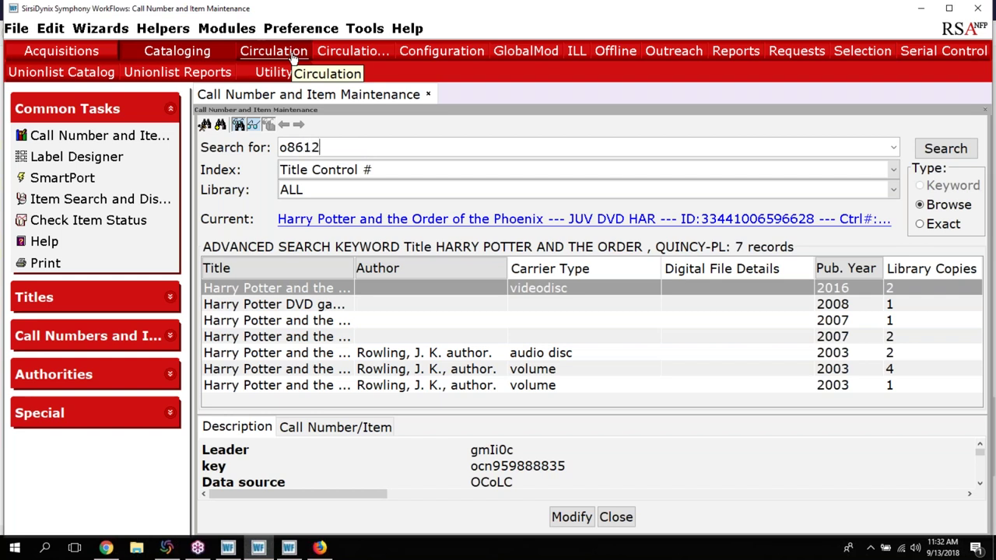
text(28693)
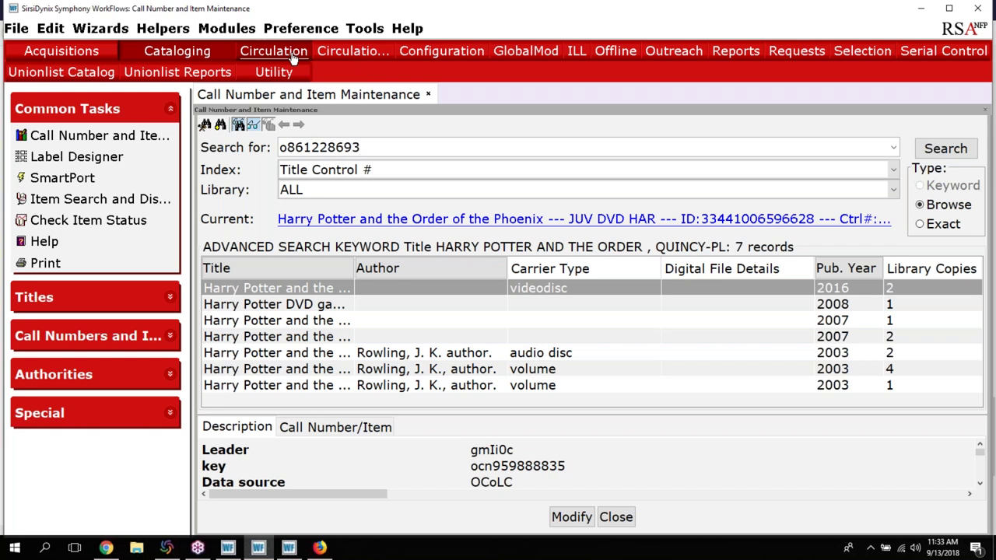
key(Return)
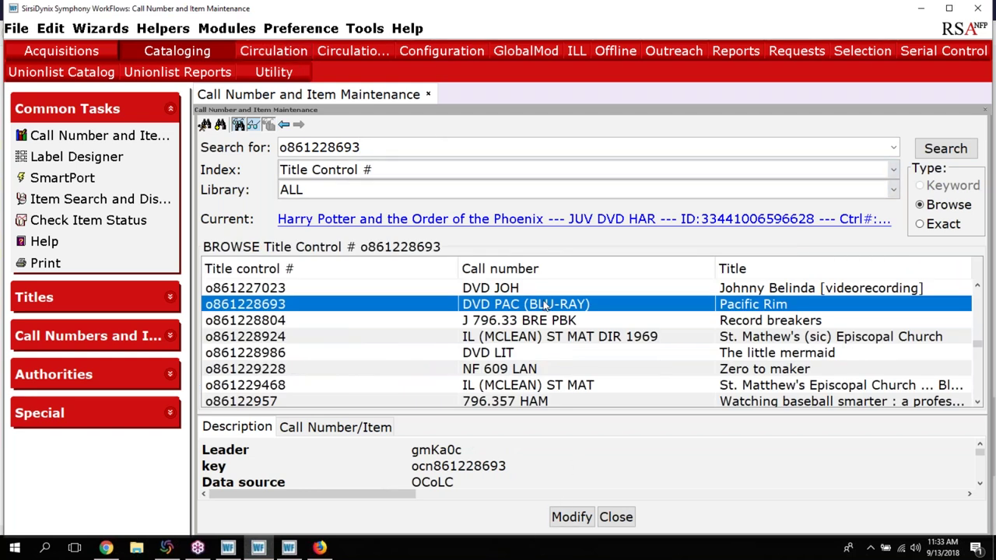
Scroll through Pacific Rim's bibliographic MARC tags in Modify, then return to the browse list.
click(571, 518)
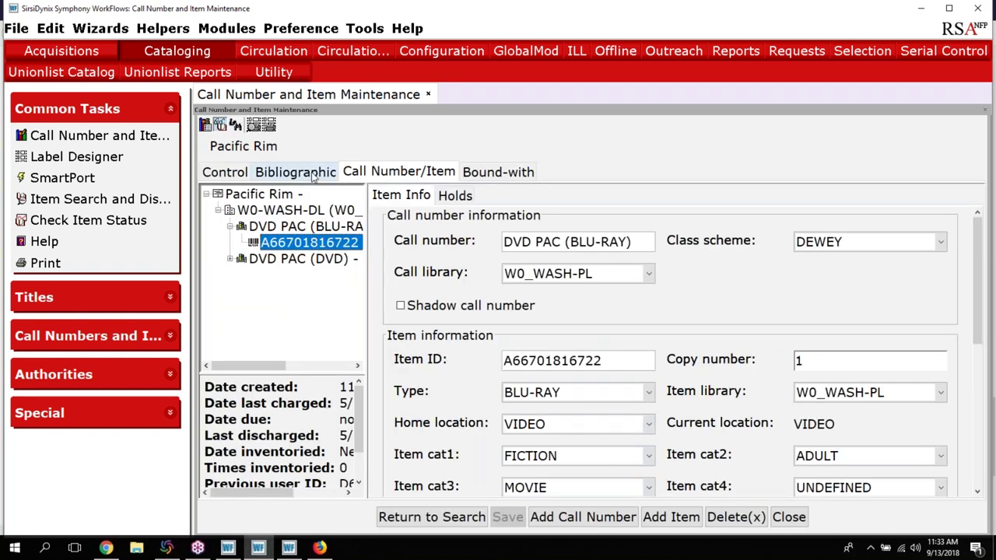
click(314, 176)
scroll(486, 401, down, 7)
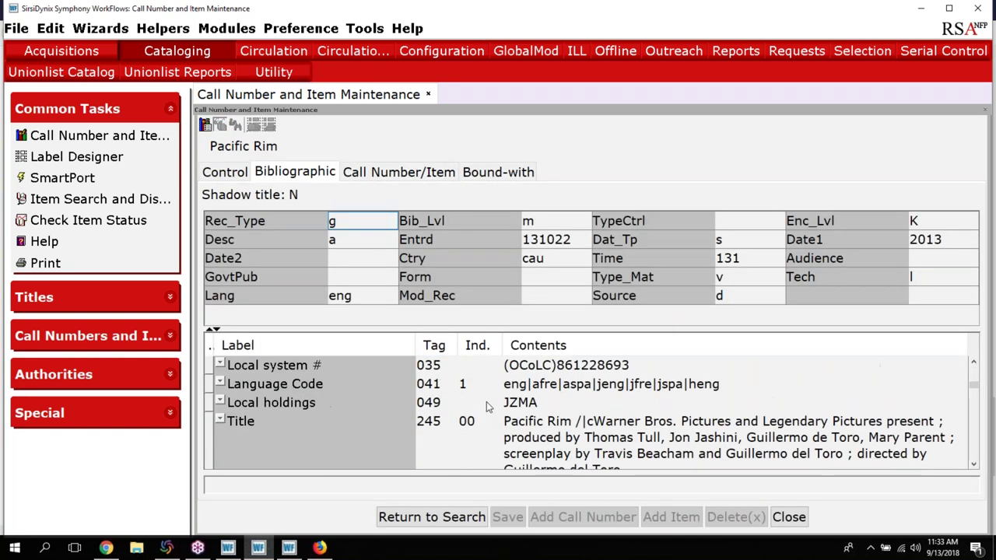
scroll(487, 402, down, 1)
scroll(497, 440, down, 1)
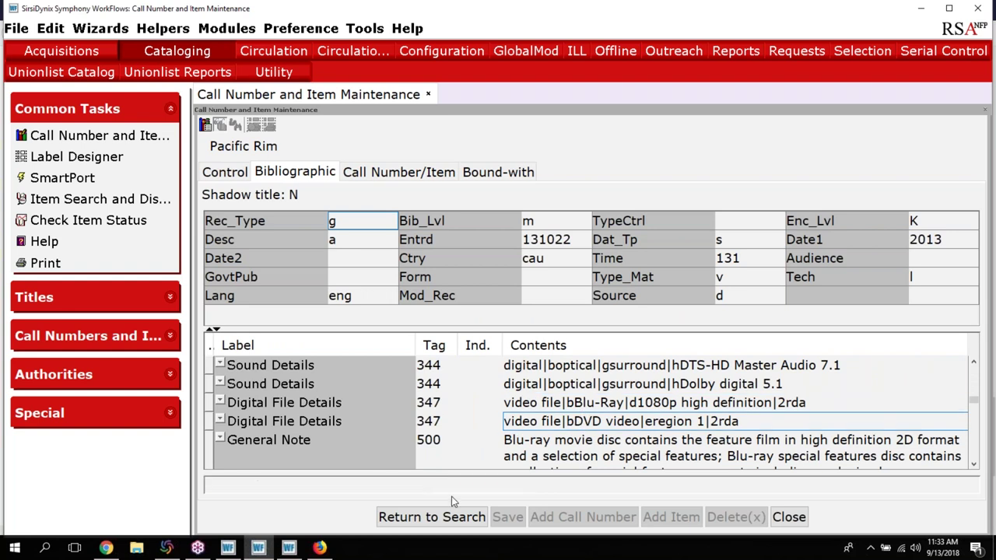
click(432, 517)
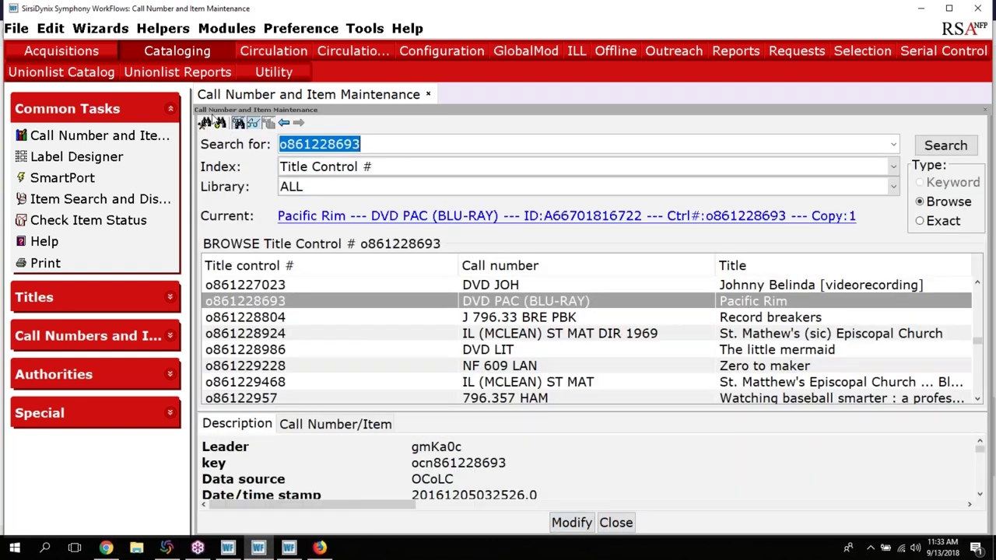
Search titles for 'pacific' with the library set to W0_WASH-PL.
click(220, 123)
drag(729, 144, 537, 130)
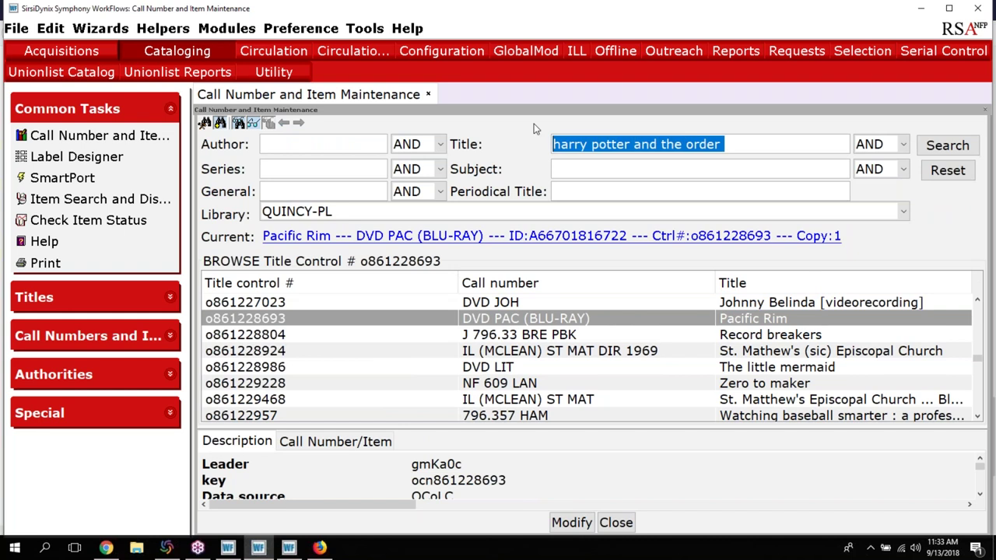
text(pacific)
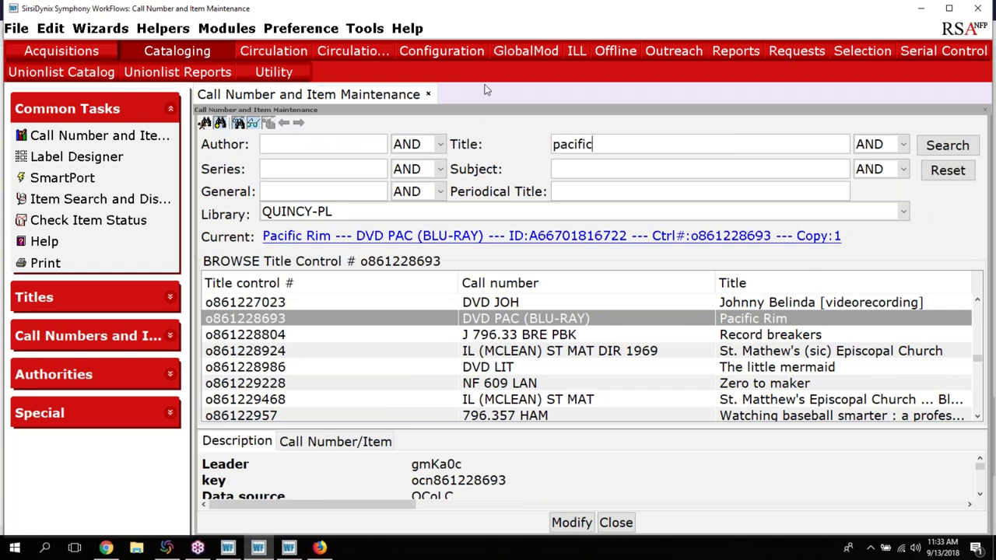
click(483, 220)
click(482, 214)
key(w)
key(Return)
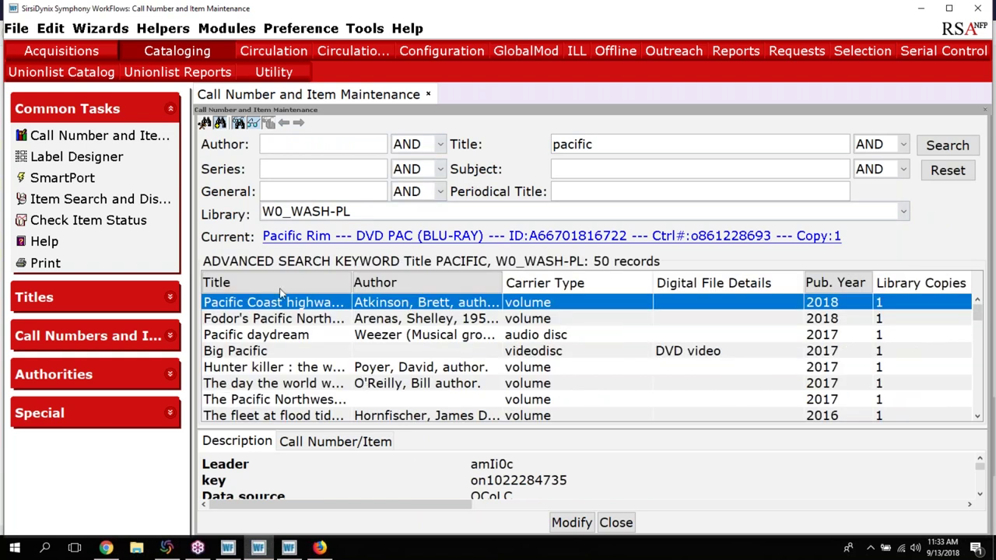
Sort the 50 results by title and open the 2013 Pacific Rim Blu-ray for maintenance.
click(281, 288)
scroll(294, 376, down, 8)
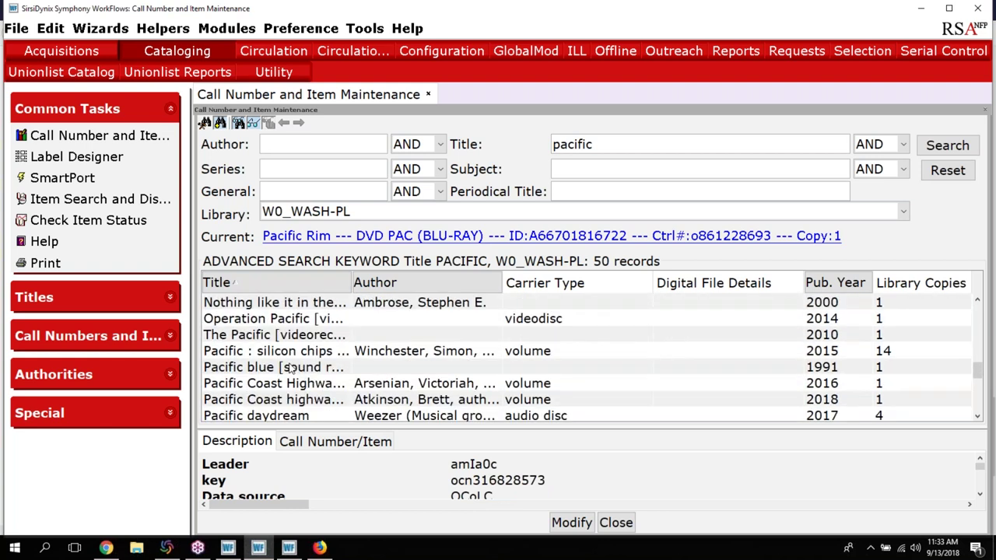
scroll(291, 367, down, 2)
click(279, 382)
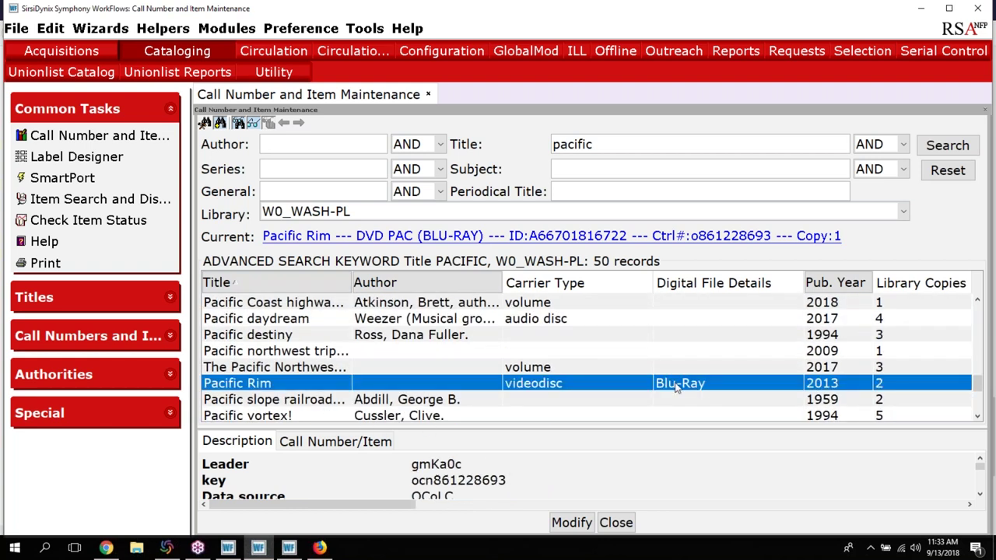
click(572, 524)
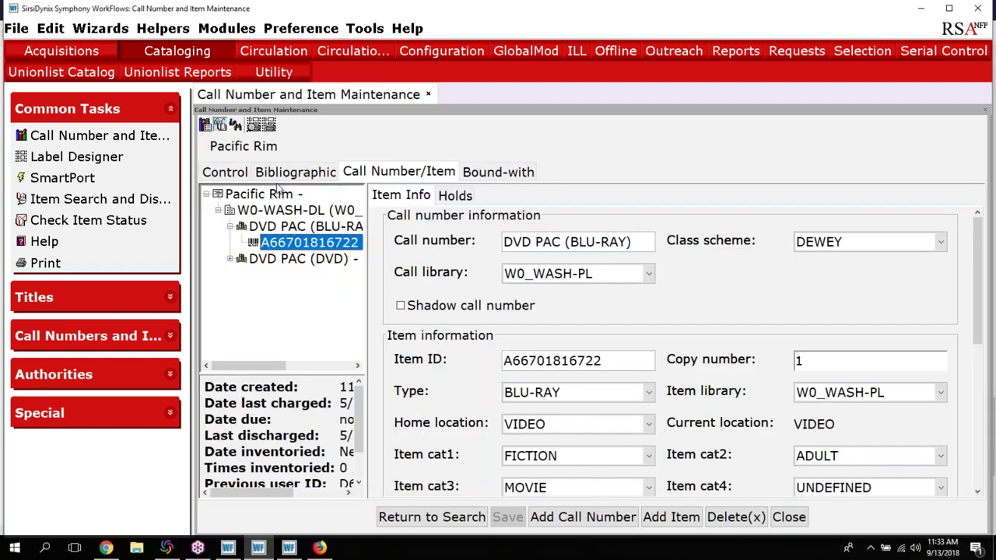
Scroll Pacific Rim's MARC tags down to 344–500, then return to the pacific results.
click(296, 172)
scroll(542, 439, down, 2)
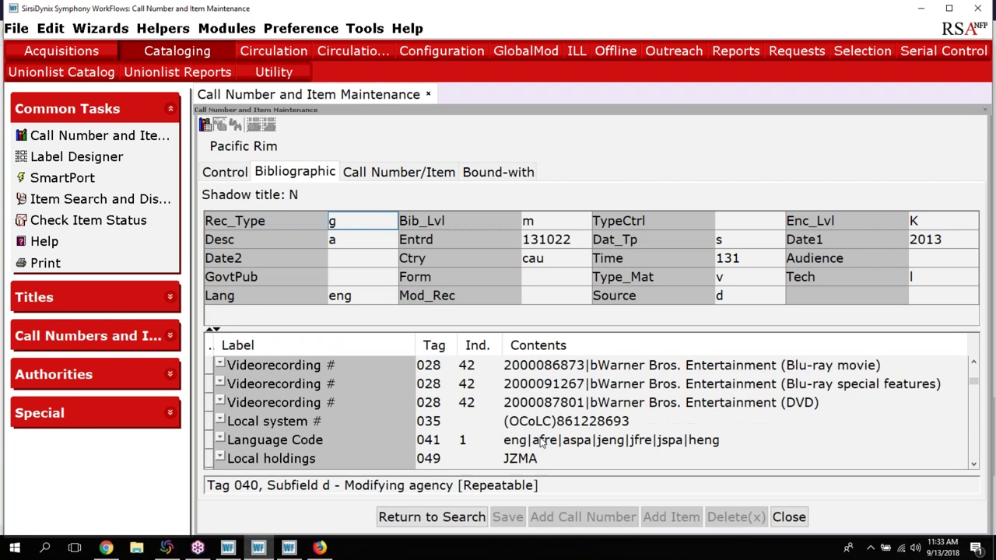
scroll(543, 438, down, 3)
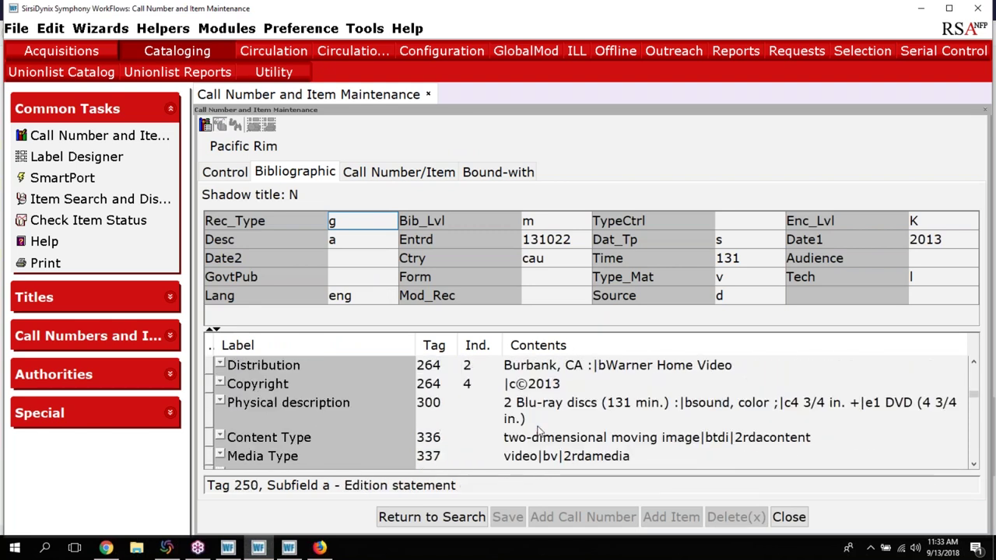
scroll(530, 424, down, 3)
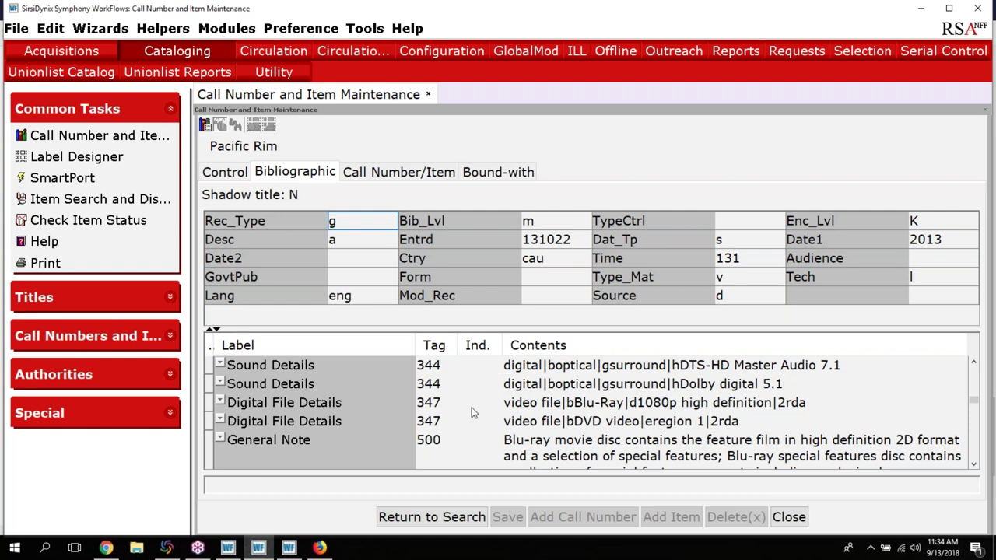
click(439, 514)
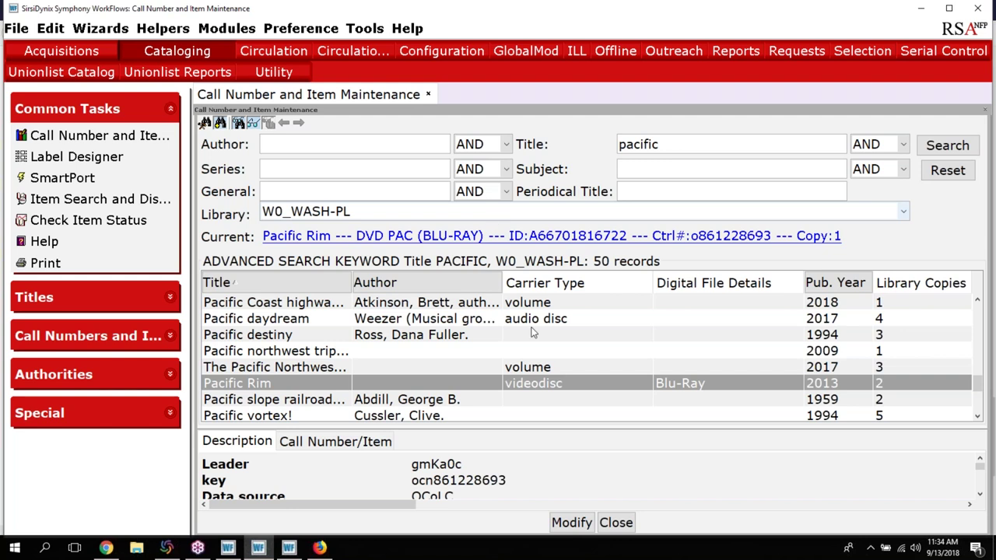
Reopen Pacific Rim and show its DVD PAC (BLU-RAY) item with home location VIDEO.
click(681, 389)
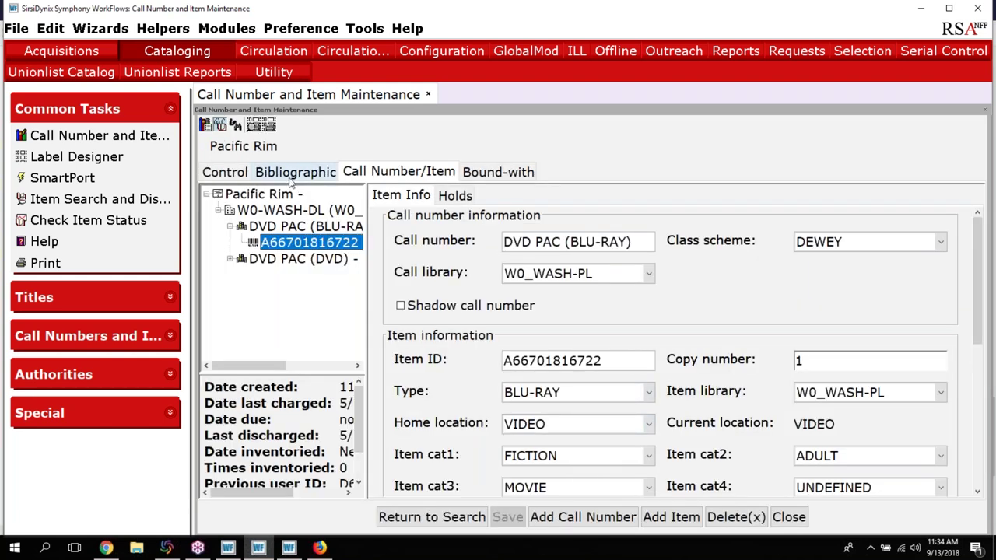
click(294, 172)
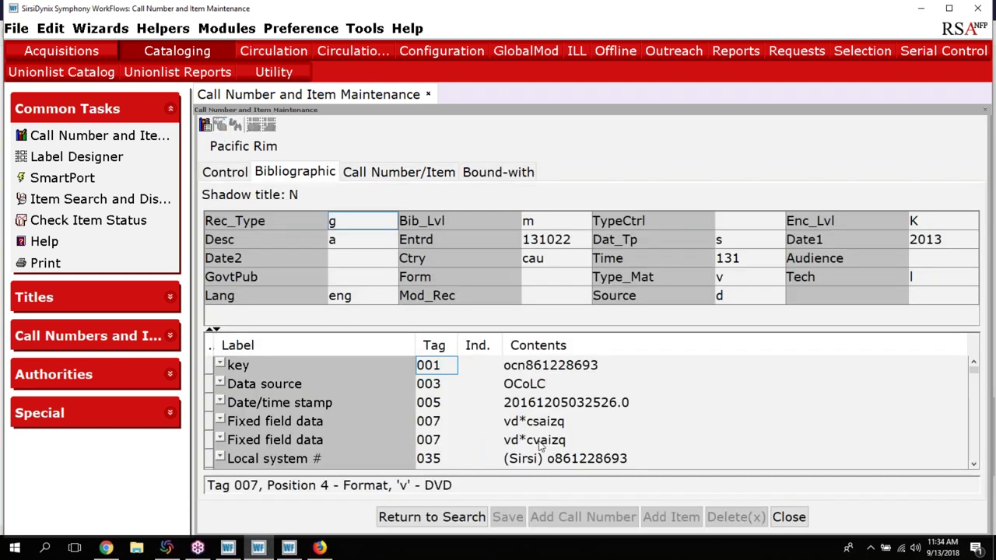
scroll(537, 437, down, 5)
scroll(537, 437, down, 4)
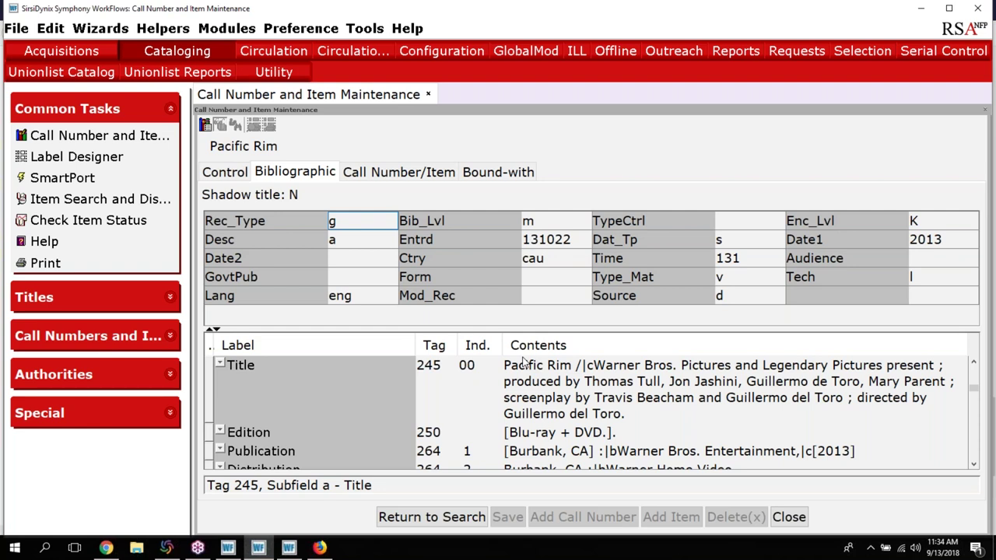
click(412, 178)
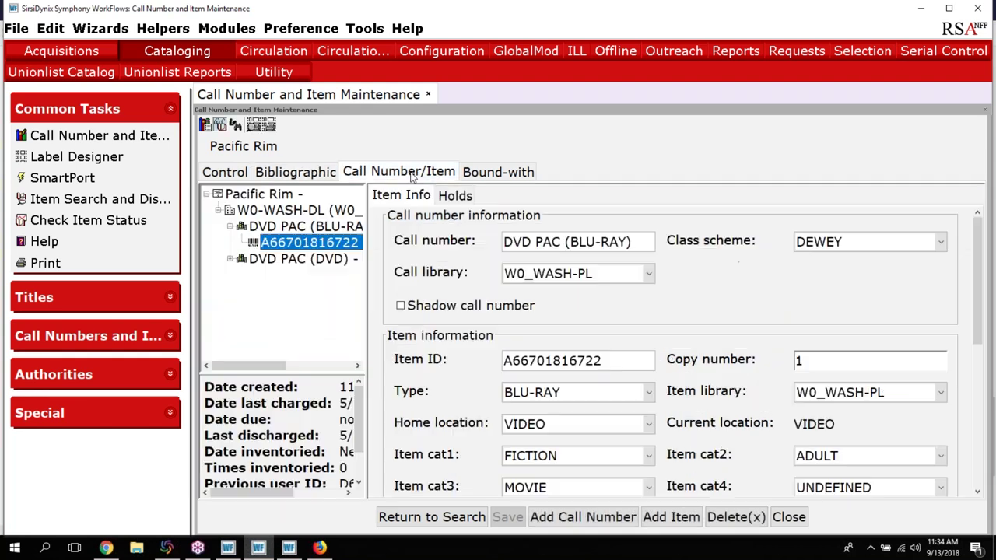
Expand the DVD PAC (DVD) call number, then view the 300 field in the bibliographic record.
click(231, 259)
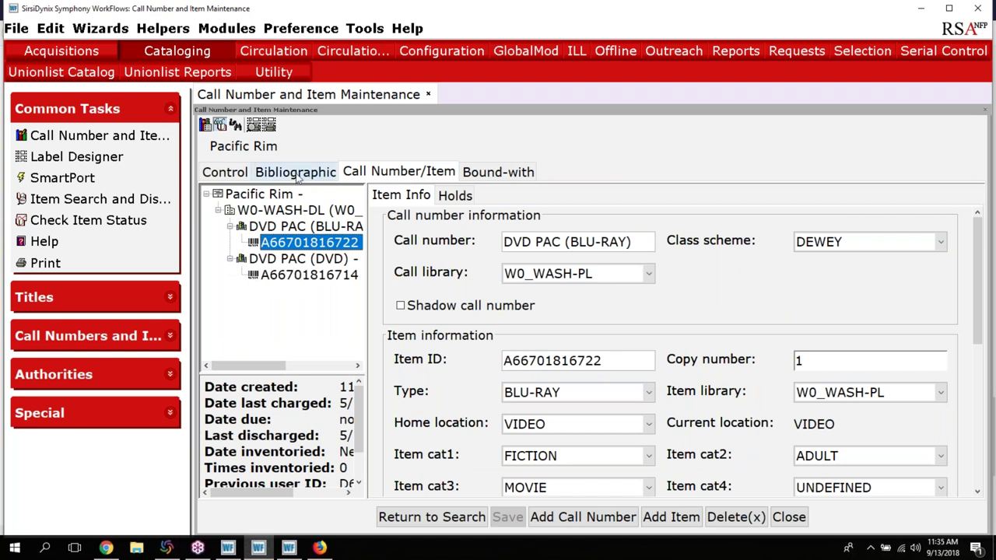
click(297, 174)
scroll(555, 438, down, 2)
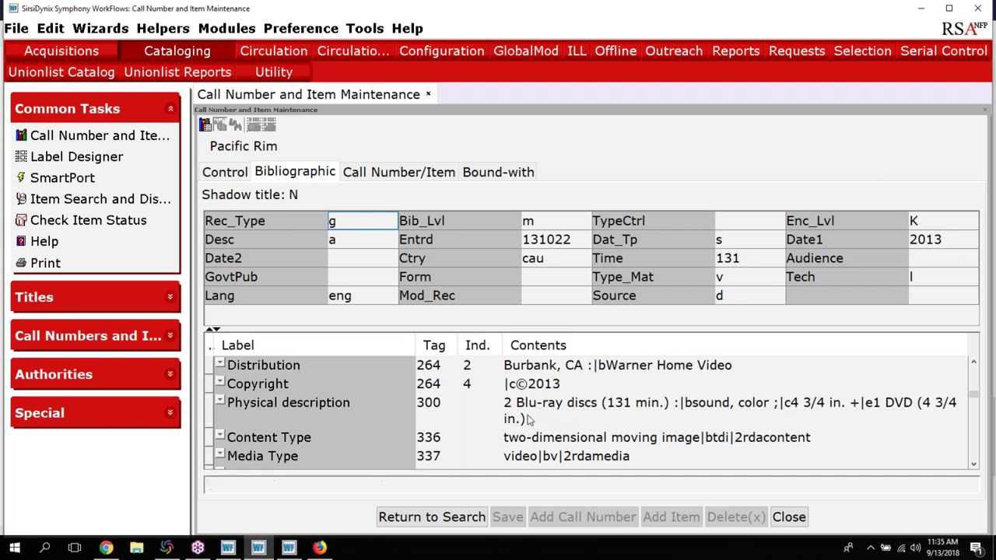
scroll(529, 419, down, 1)
scroll(533, 418, up, 1)
scroll(533, 419, down, 2)
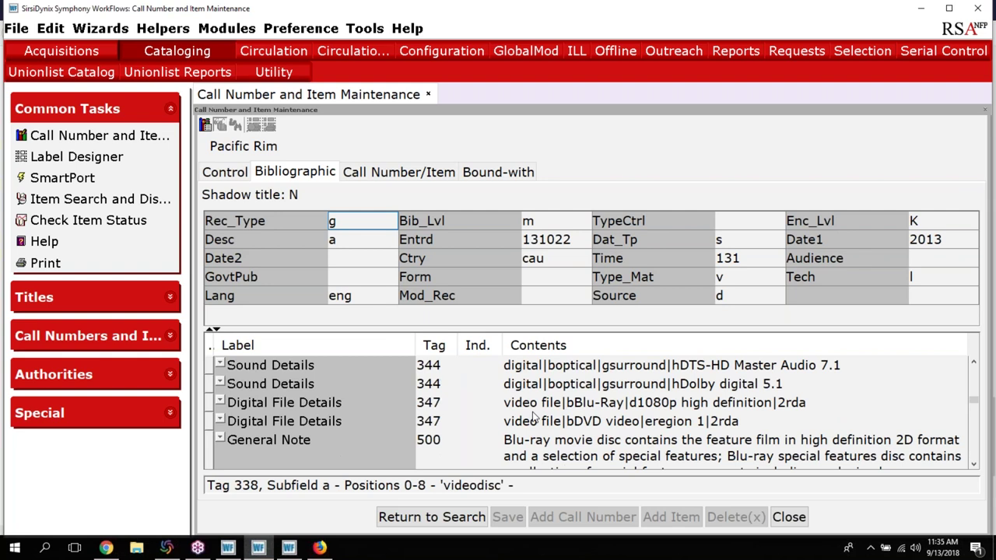
scroll(534, 419, down, 1)
scroll(534, 419, up, 1)
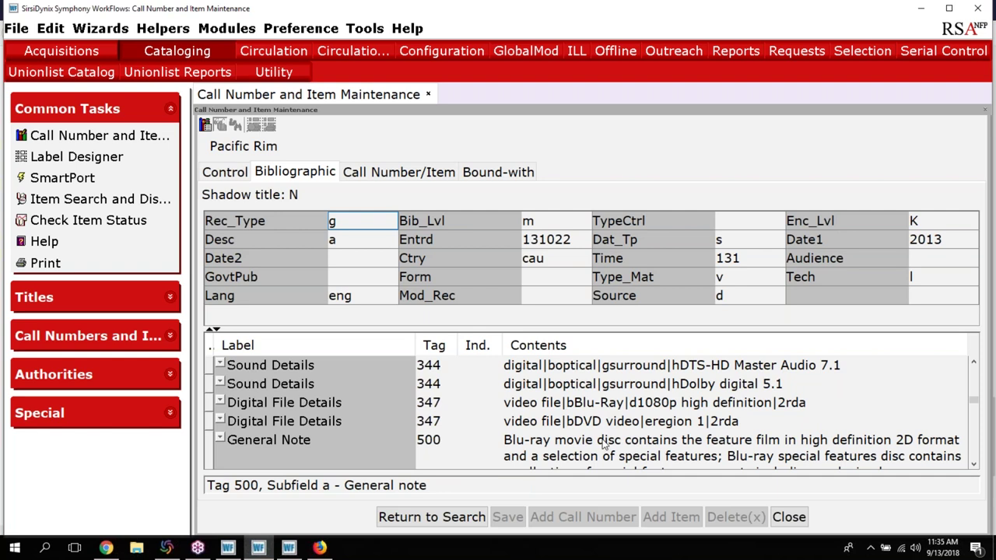
Check the 347 encoding format subfield hint, then return to the 50-record pacific results.
click(590, 421)
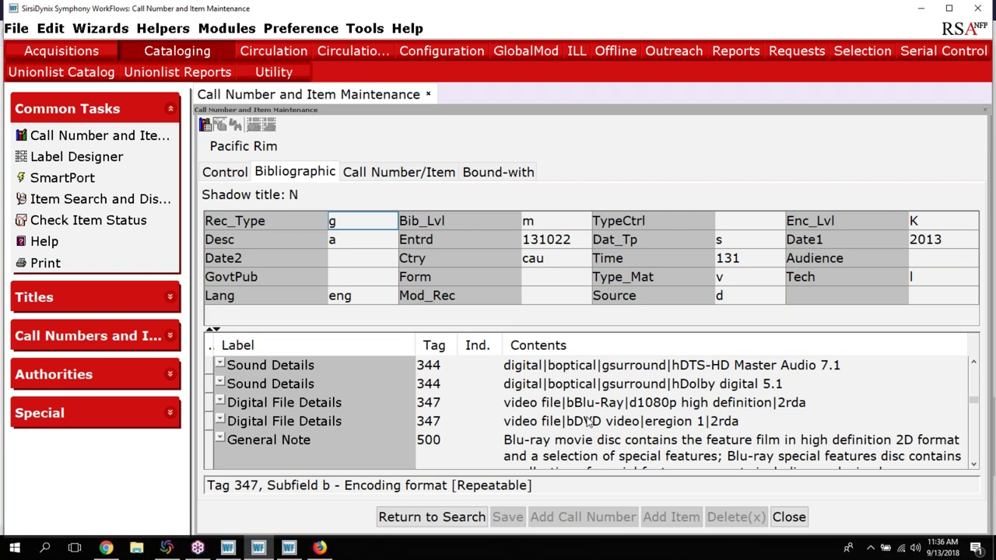
click(432, 517)
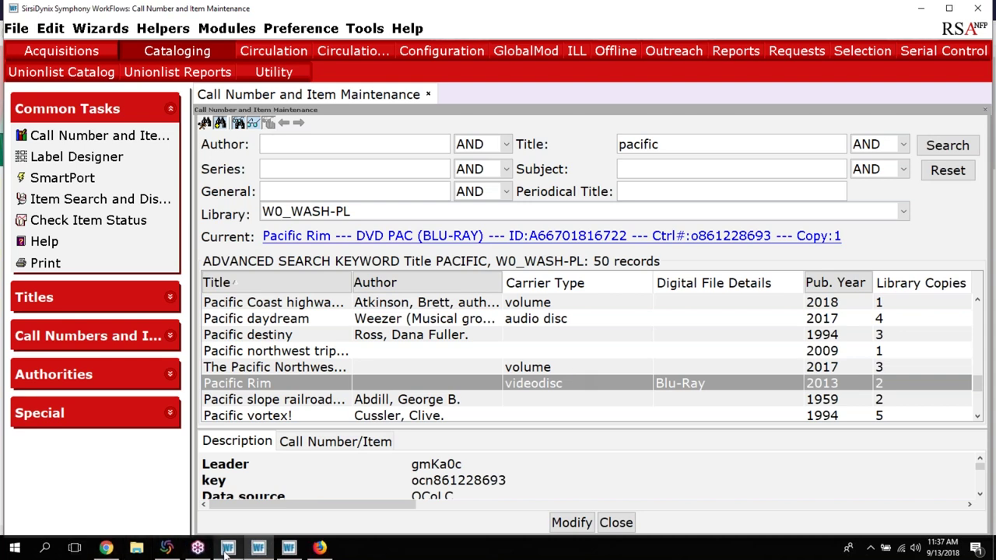
mouse_move(221, 552)
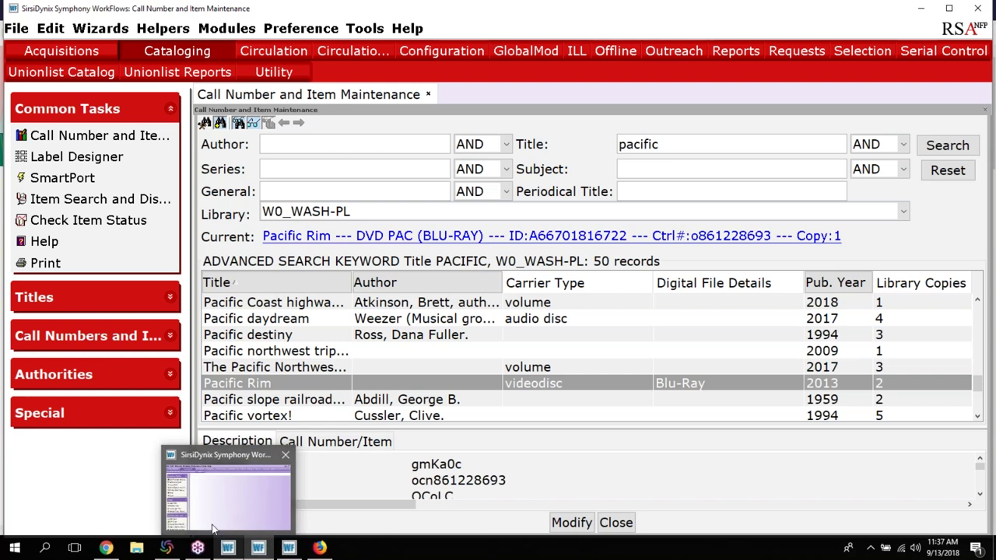
mouse_move(209, 518)
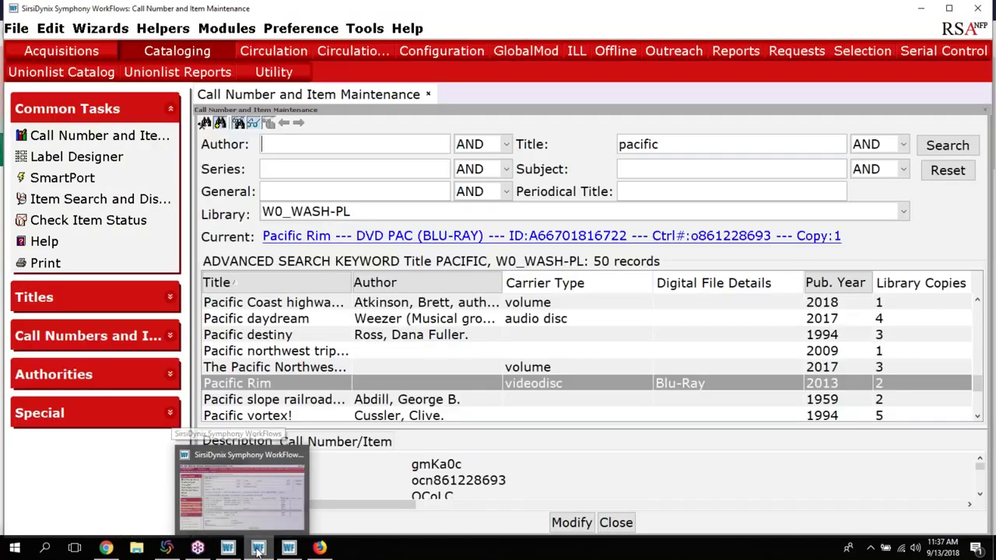
Close the Item Group Editor in the other WorkFlows session, leaving the Cataloging task list.
mouse_move(288, 551)
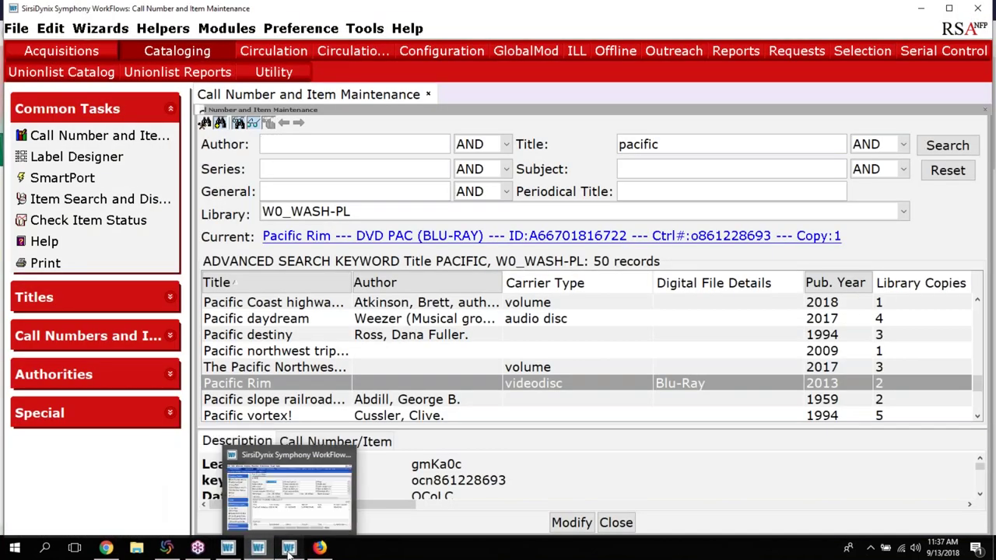
click(288, 549)
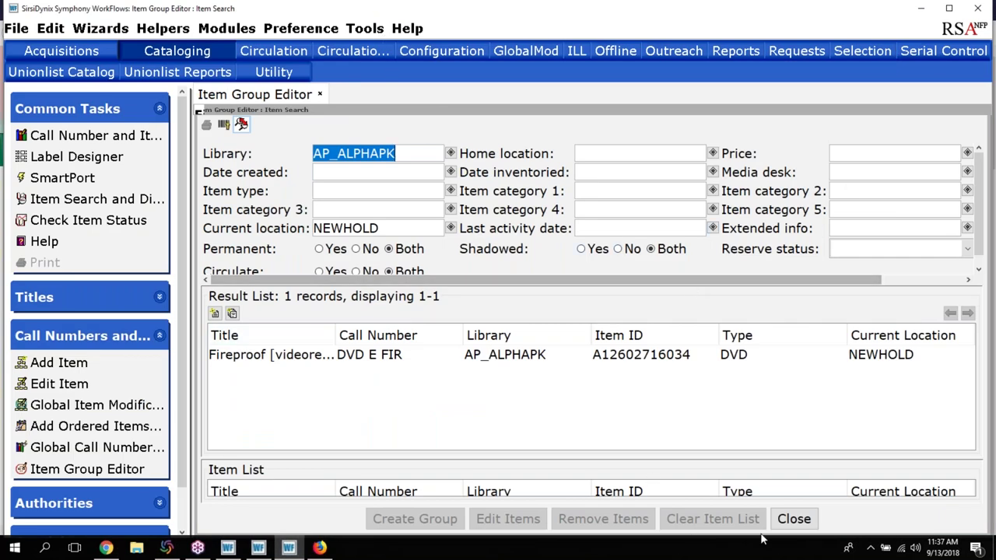
click(783, 523)
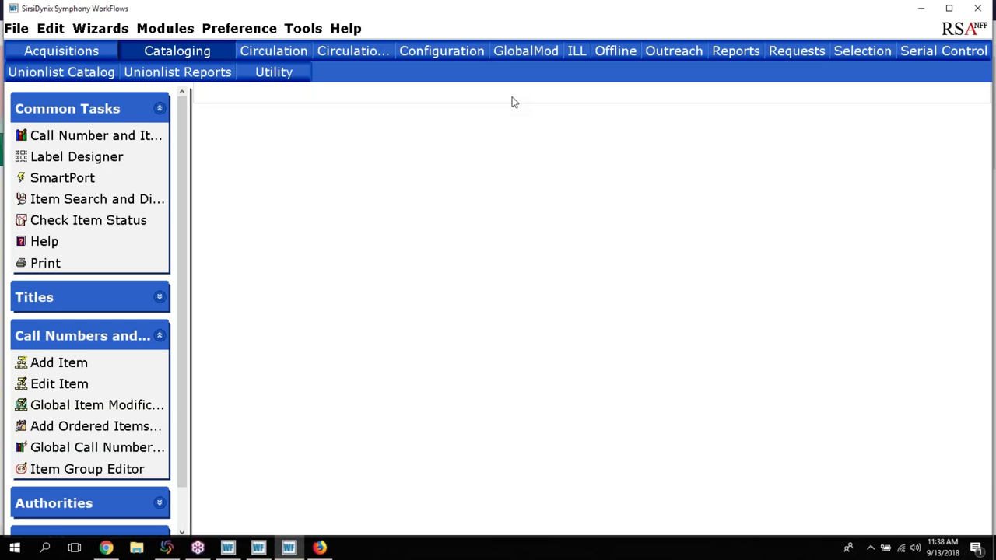
Switch to the purple WorkFlows window from the taskbar preview.
mouse_move(233, 554)
click(247, 489)
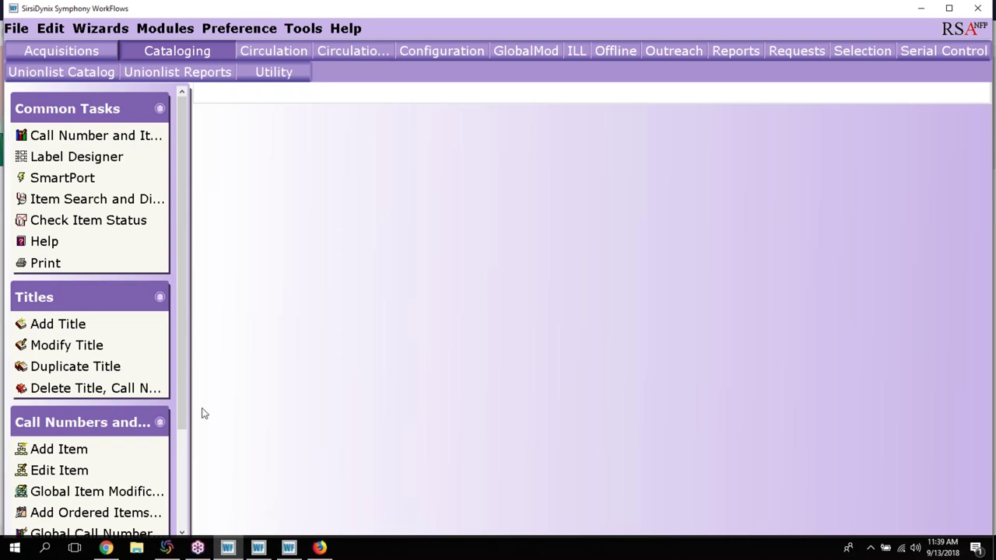
Open Call Number and Item Maintenance on the simple single-field search form.
click(113, 138)
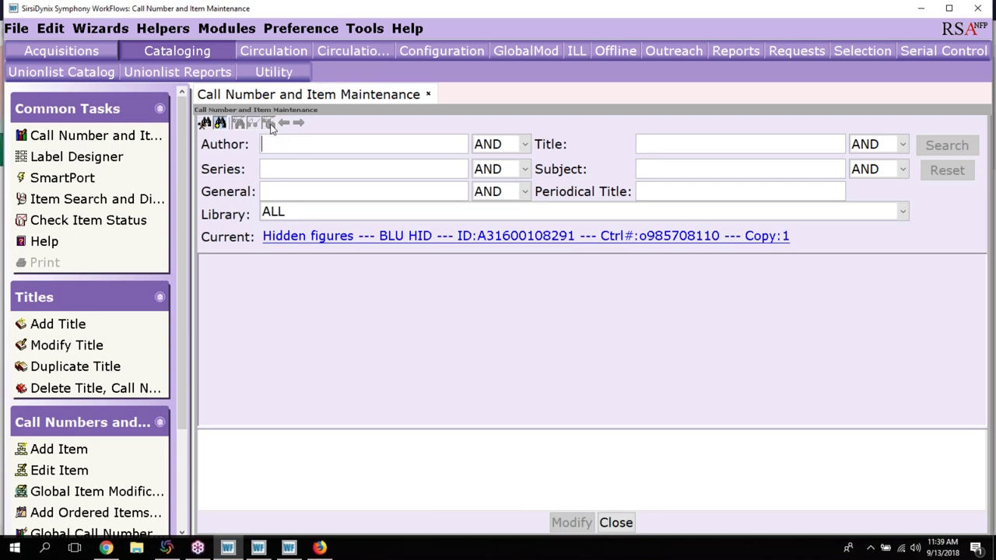
click(219, 123)
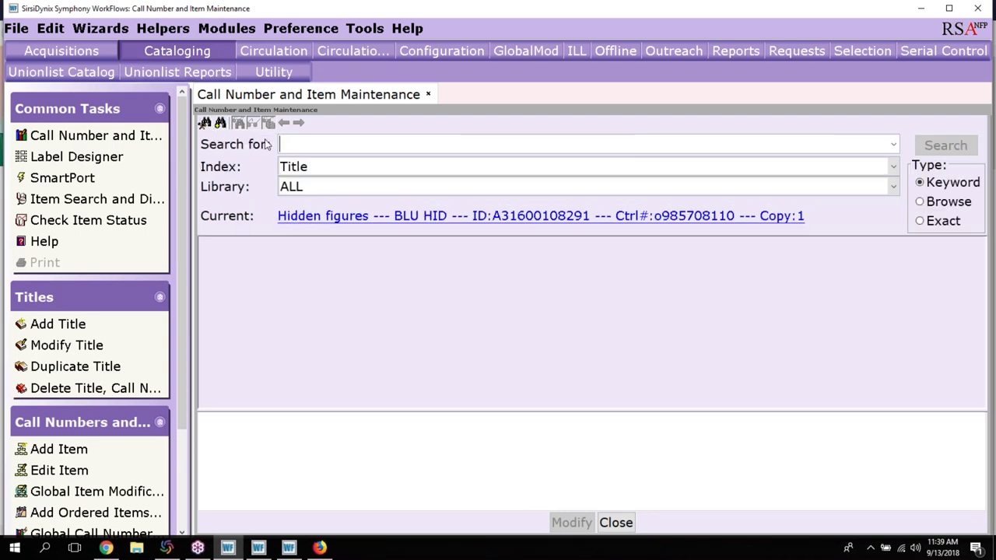
click(296, 168)
click(315, 221)
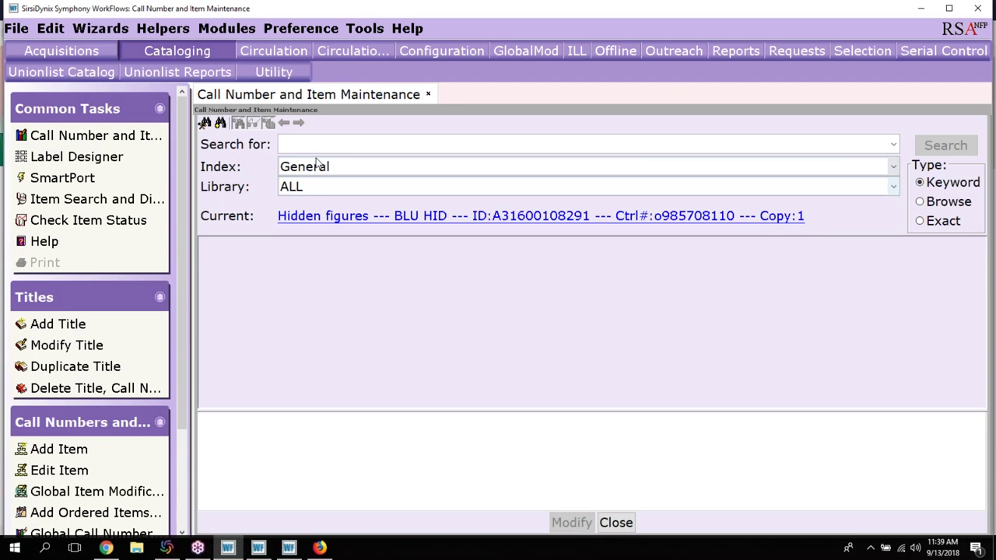
click(351, 166)
click(314, 147)
text(A131)
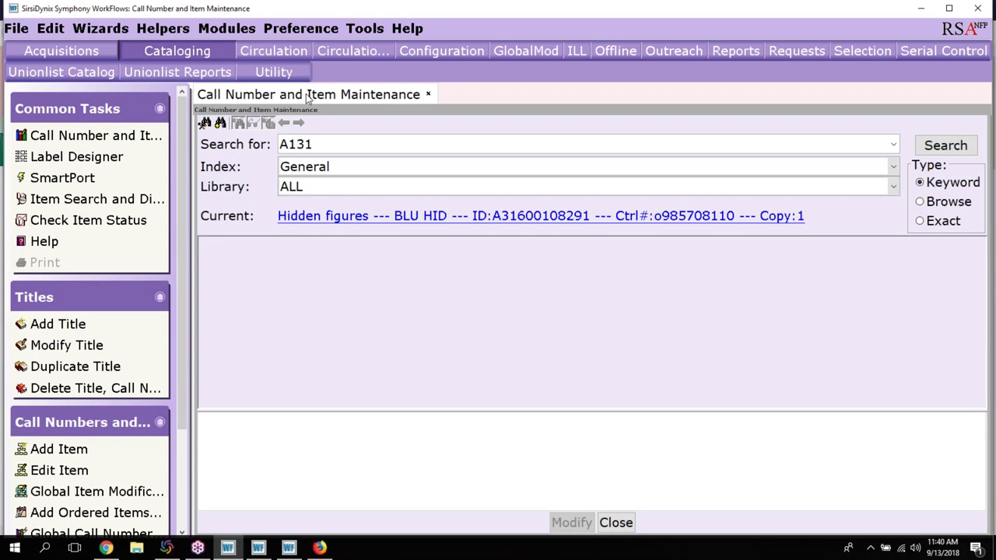
text(03758458)
click(316, 168)
click(315, 239)
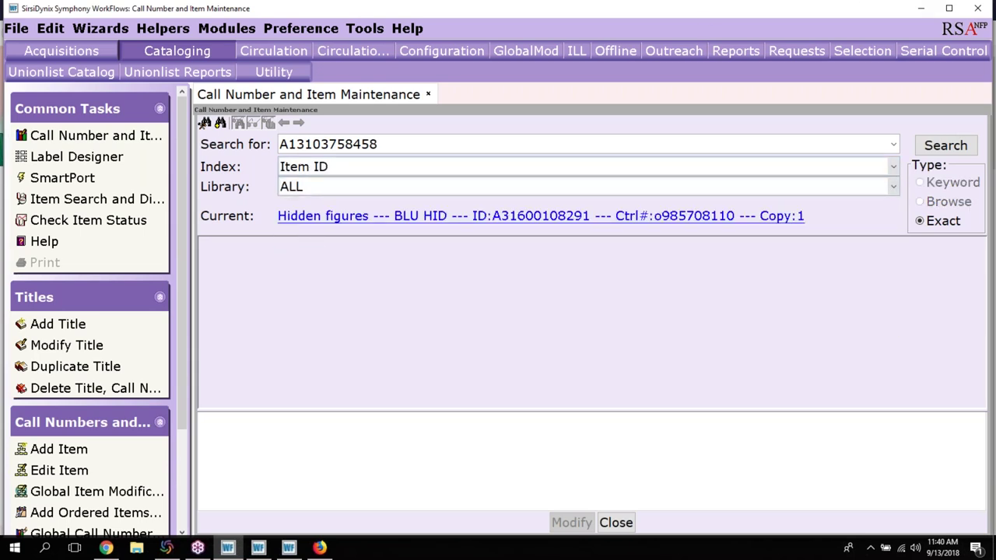
click(941, 146)
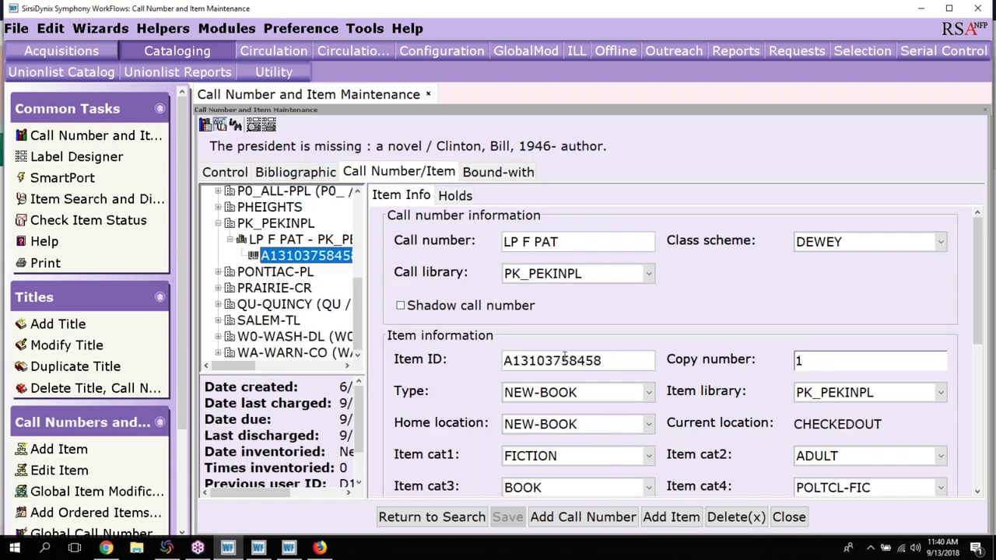
drag(606, 362, 473, 359)
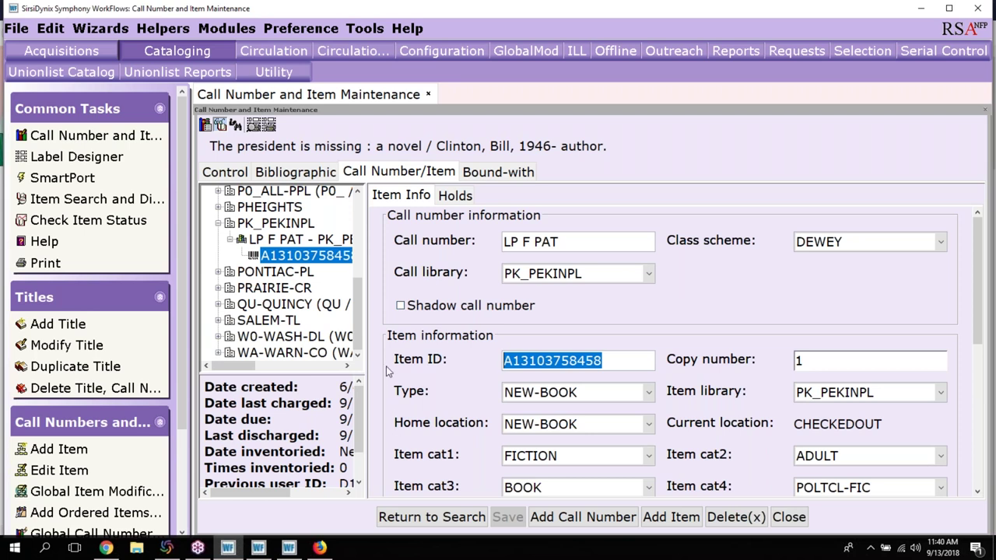
click(302, 175)
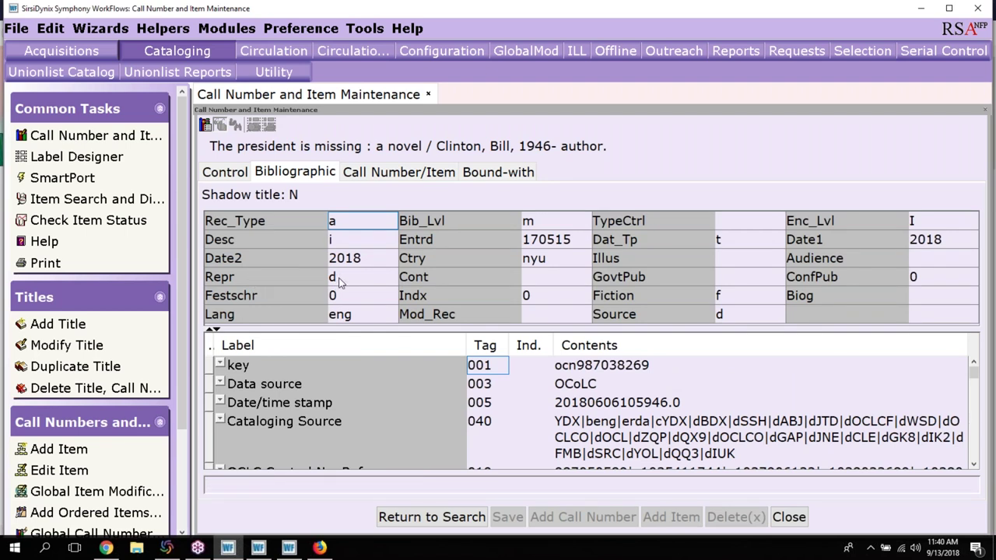
scroll(487, 418, down, 5)
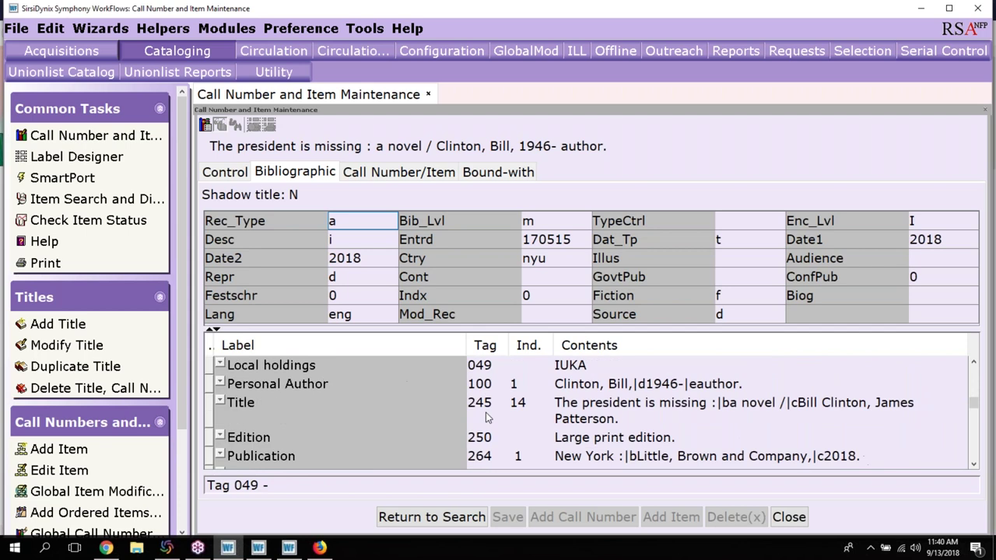
scroll(486, 418, down, 4)
scroll(487, 418, up, 2)
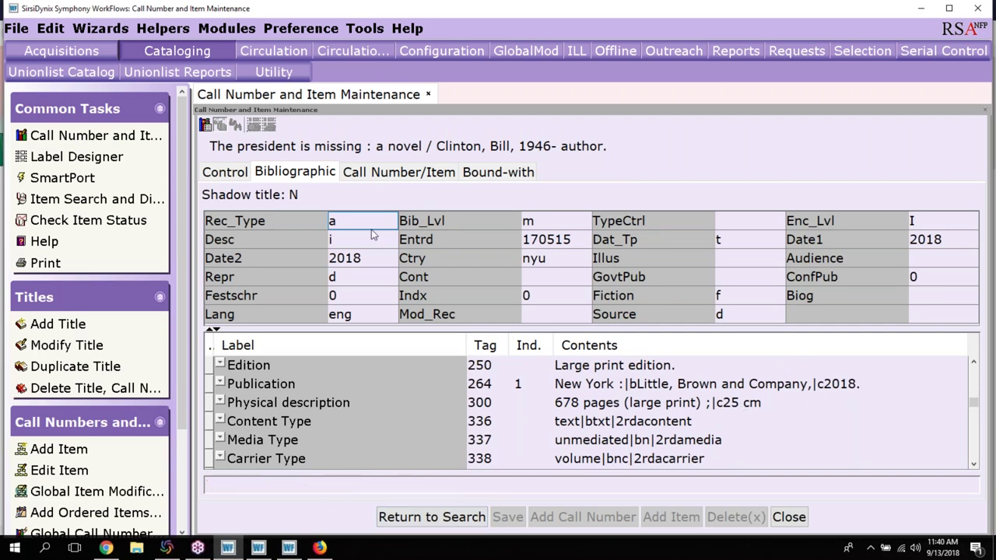
click(382, 172)
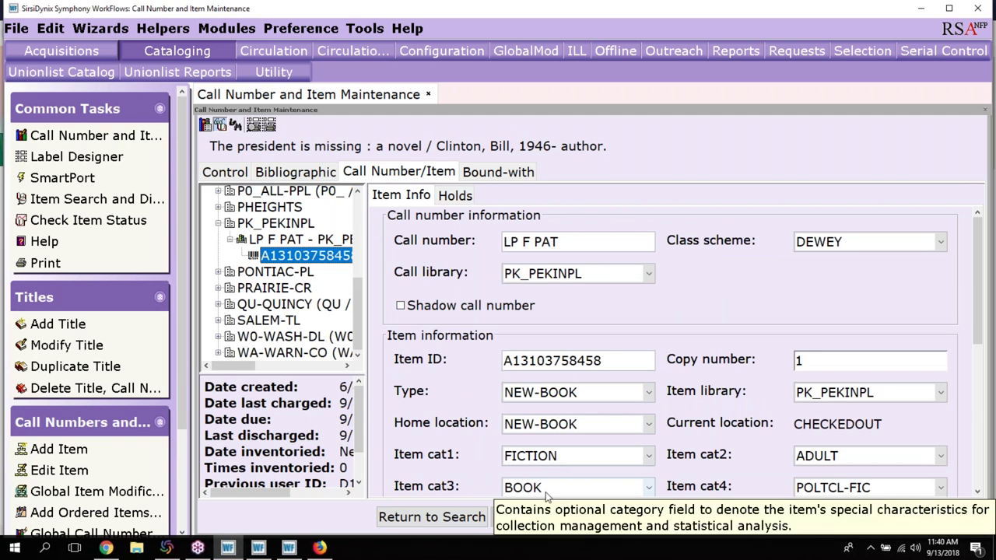
click(255, 549)
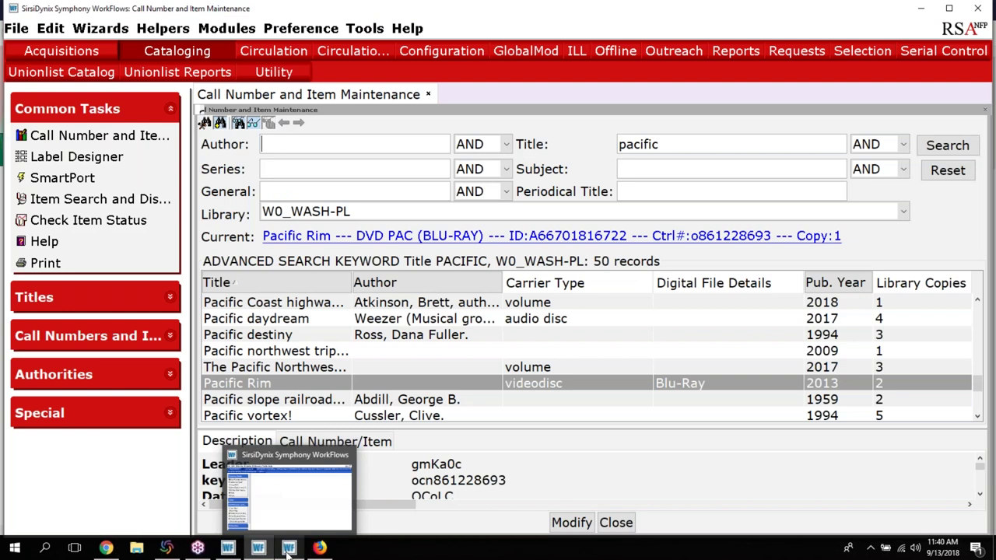
click(289, 548)
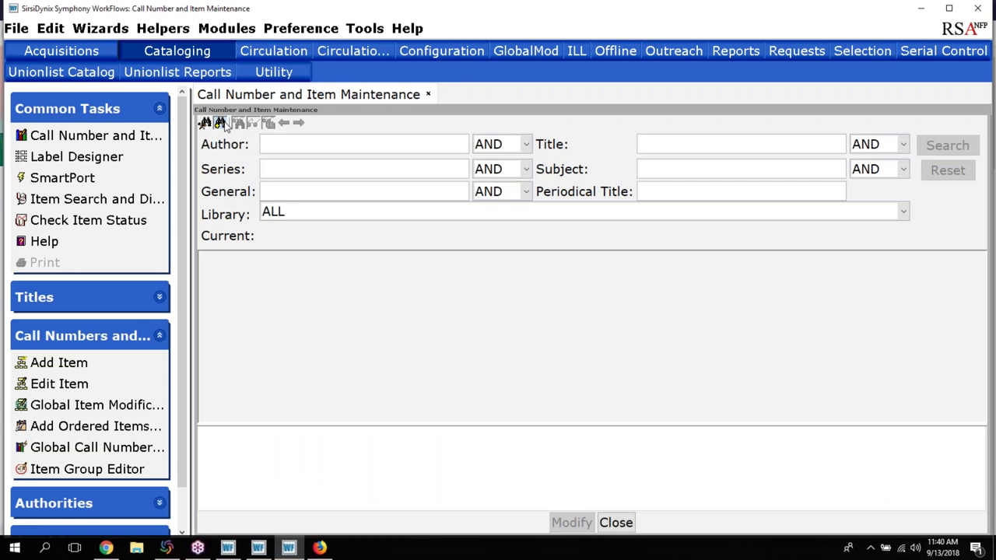
click(222, 124)
text(A13103758458)
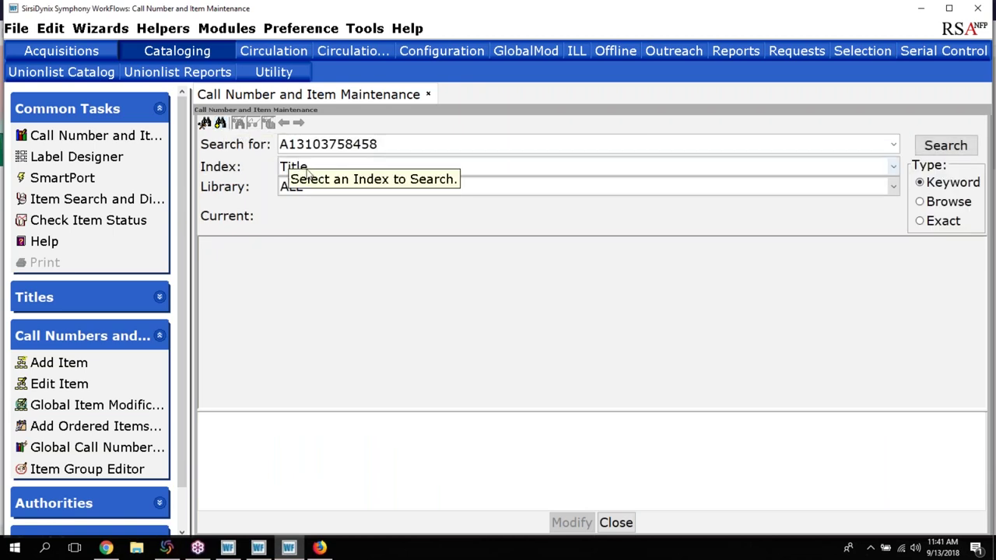
click(307, 172)
click(326, 238)
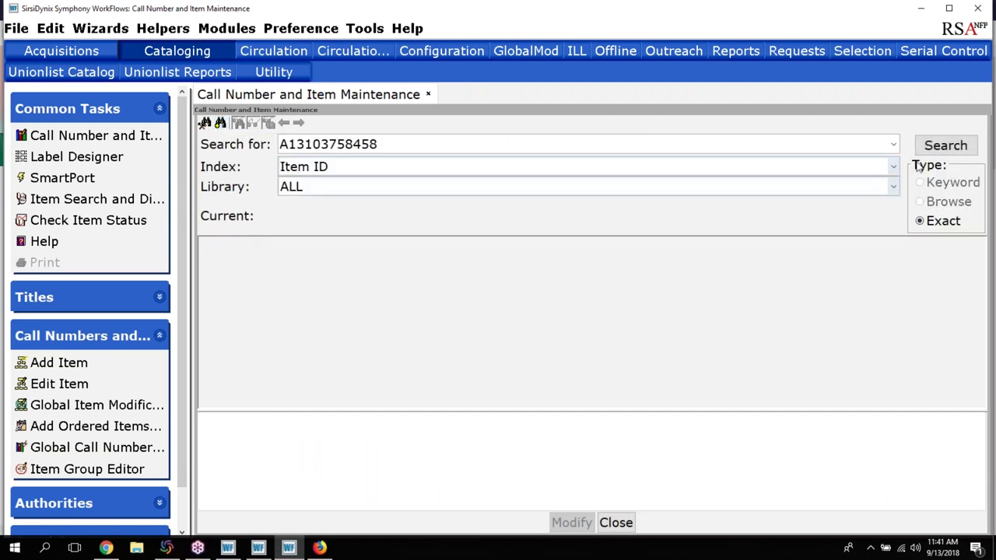
click(938, 147)
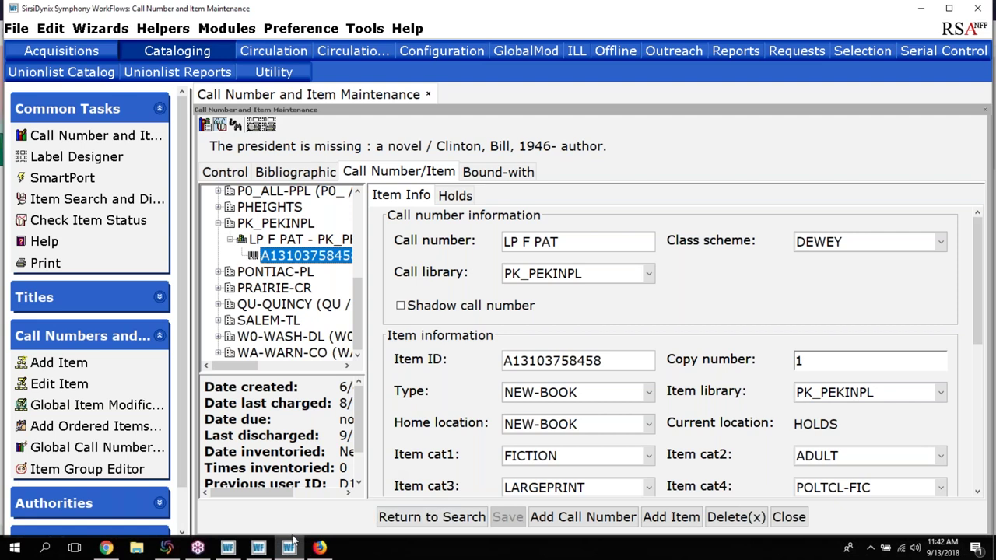
click(228, 550)
click(431, 517)
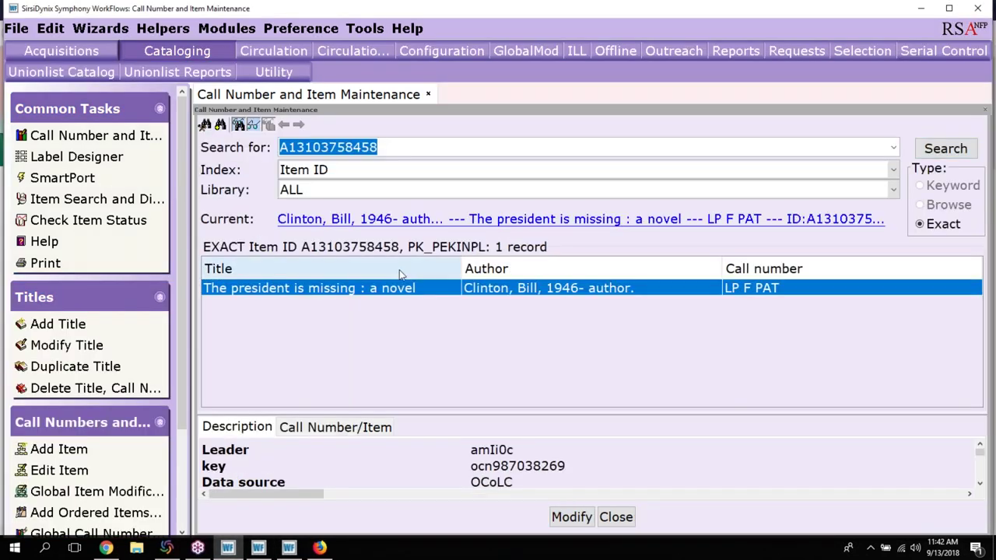
drag(389, 148, 293, 139)
text(8)
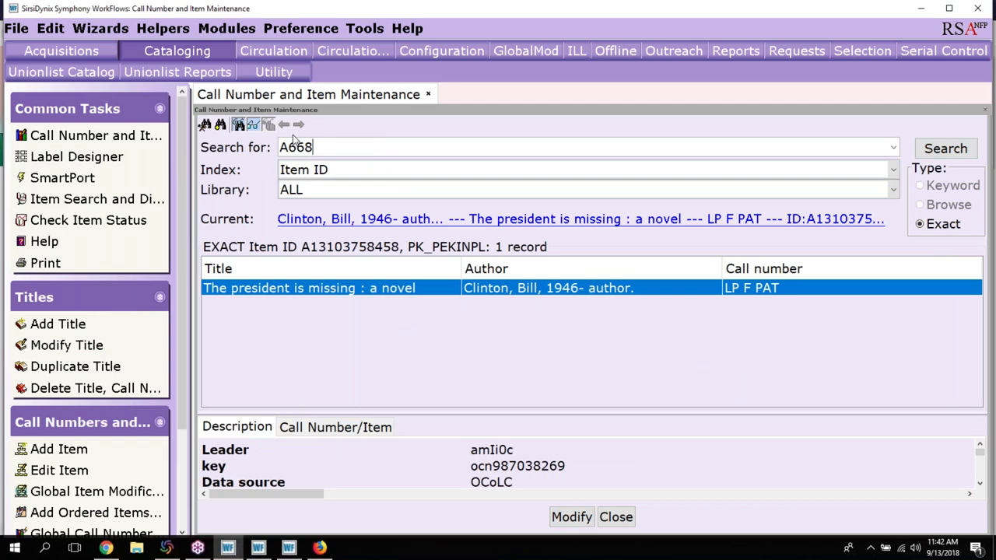
text(00371225)
key(Return)
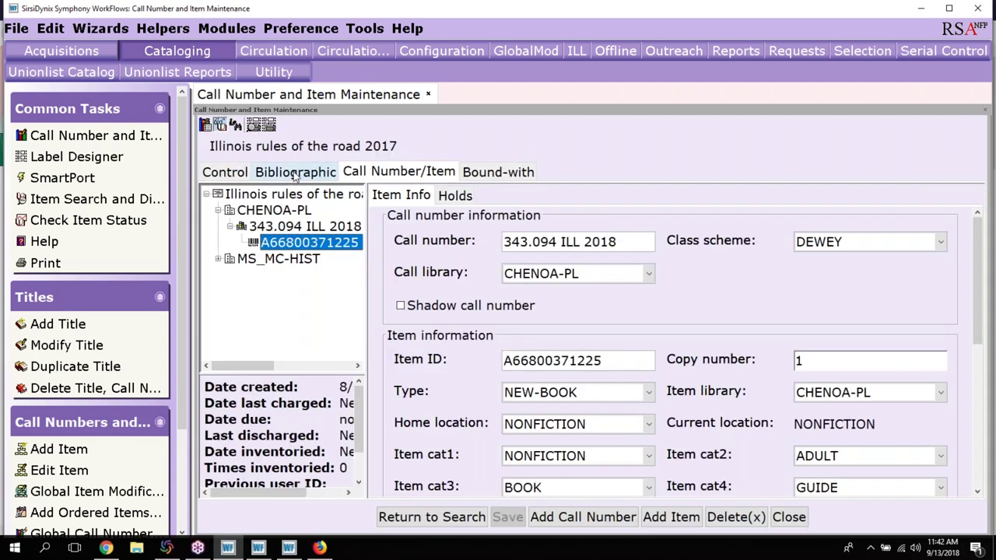
Review the Illinois rules of the road 2017 bibliographic record, including GovtPub, then return to Call Number/Item.
click(295, 172)
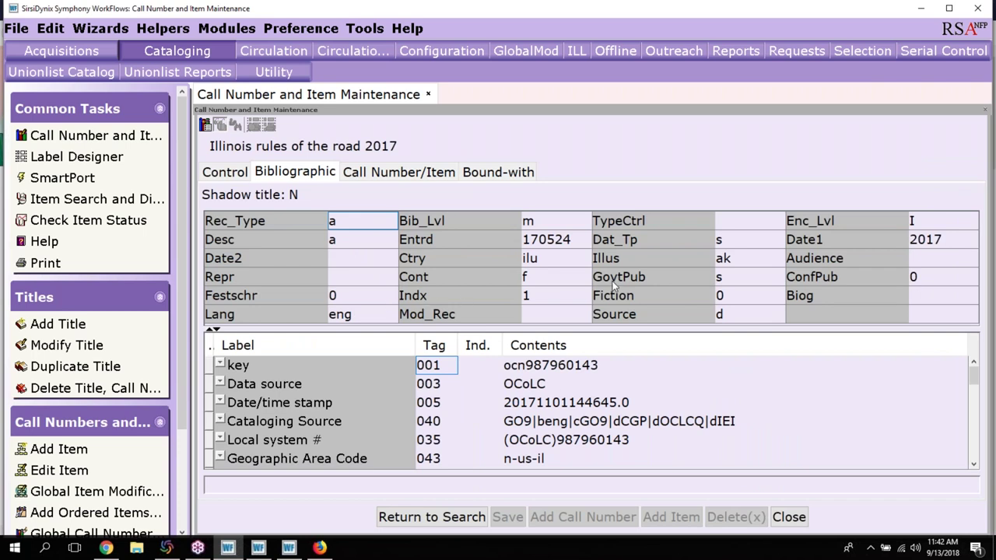
click(724, 285)
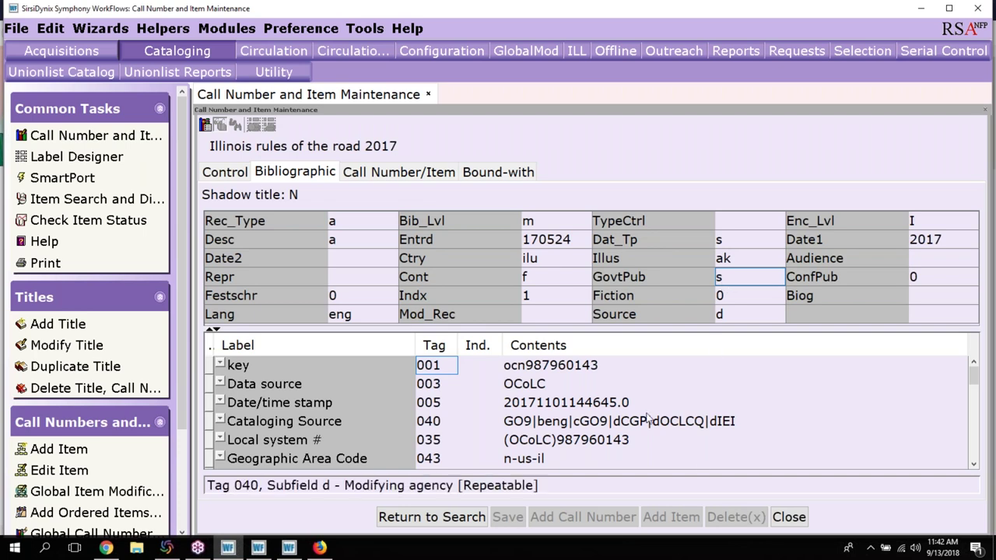
scroll(614, 423, down, 4)
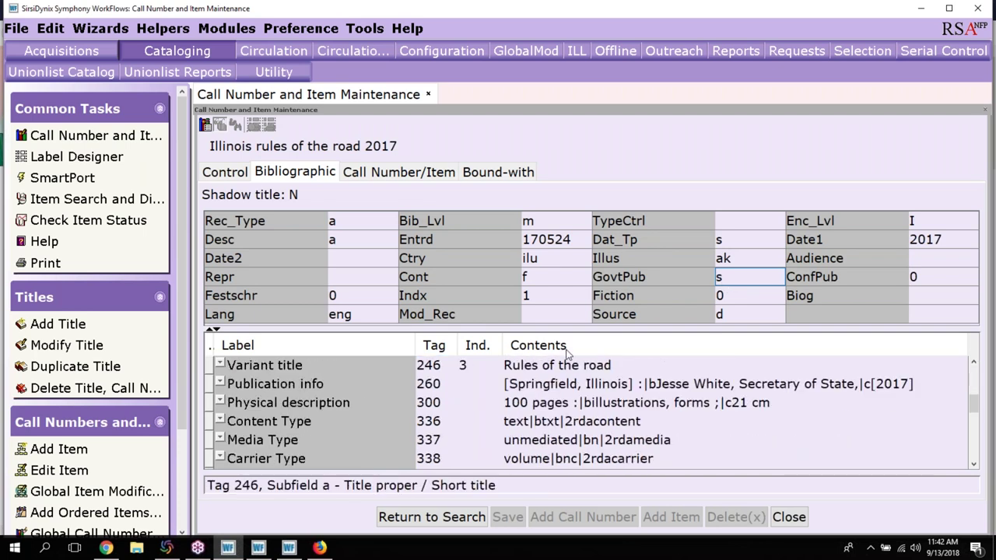
click(398, 172)
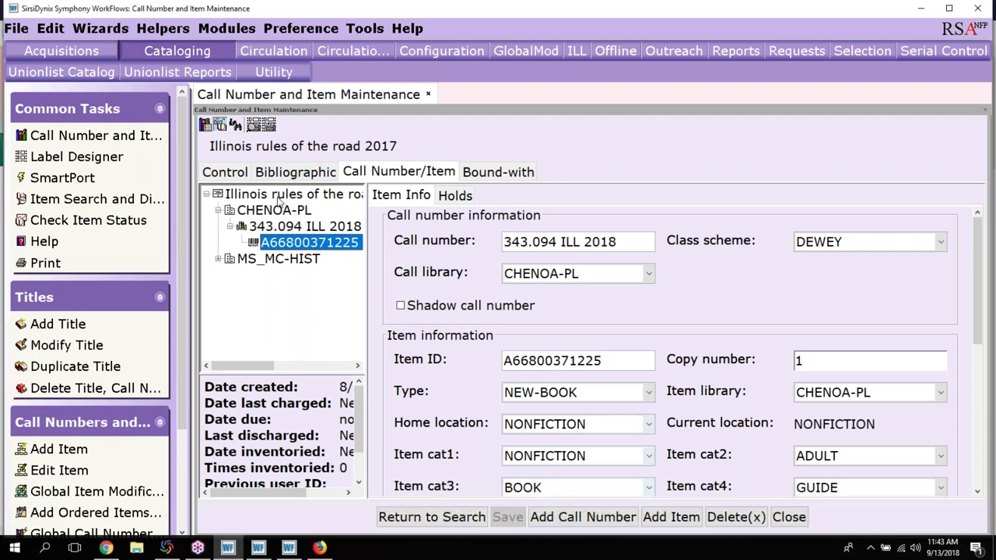
click(219, 260)
click(230, 275)
click(266, 291)
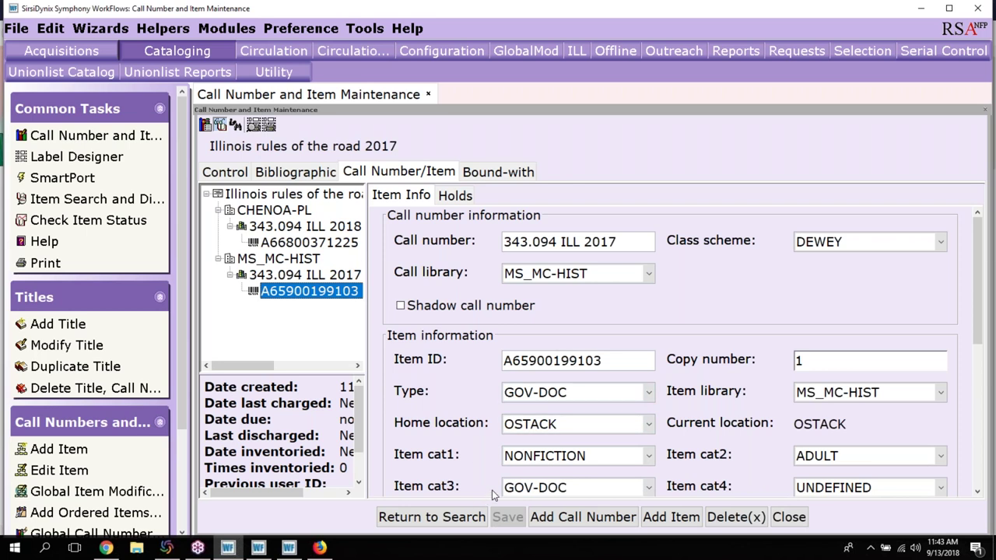
click(307, 177)
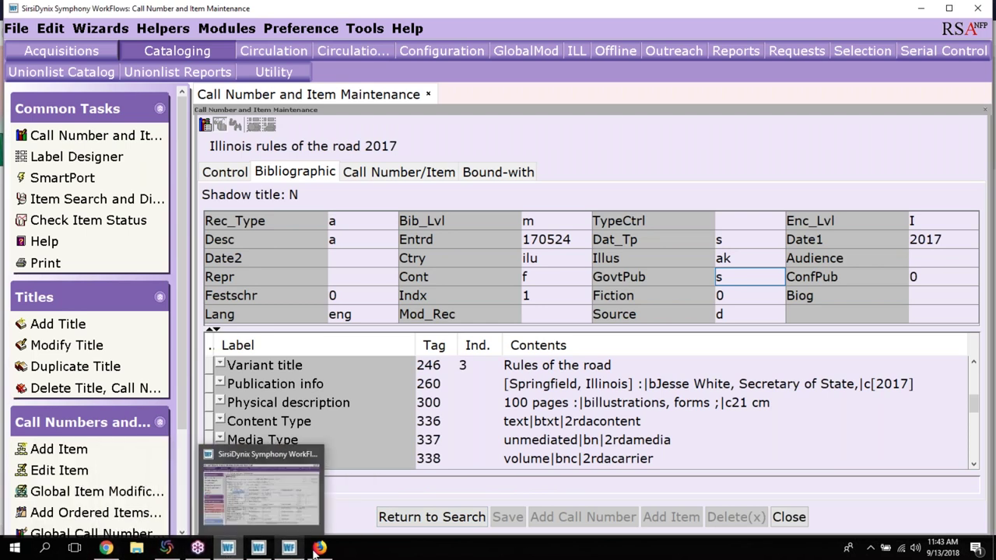
In Firefox, go to Workflows Documentation & Training > Cataloging > Cheat Sheets and scroll the document list.
mouse_move(317, 549)
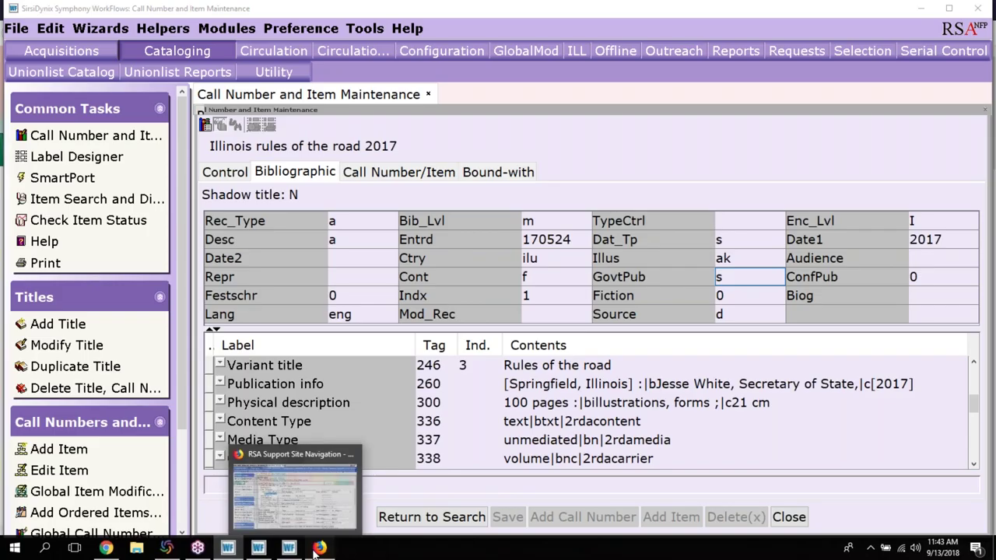
click(319, 549)
scroll(123, 211, down, 2)
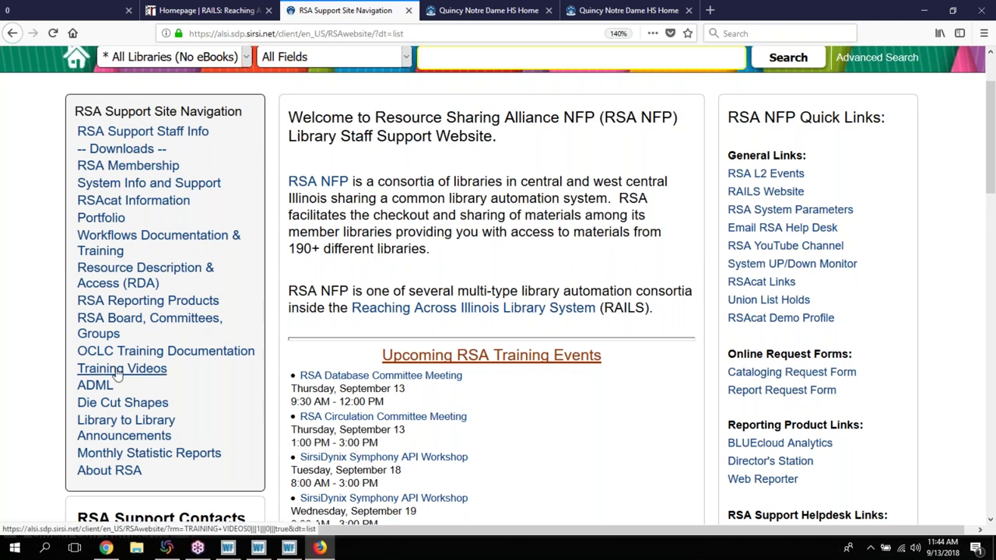
click(98, 247)
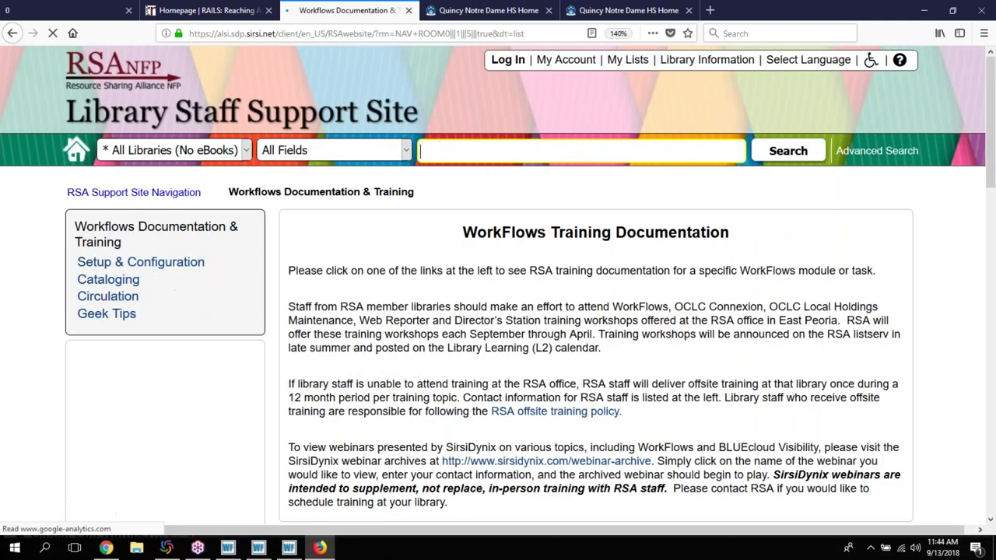
click(98, 281)
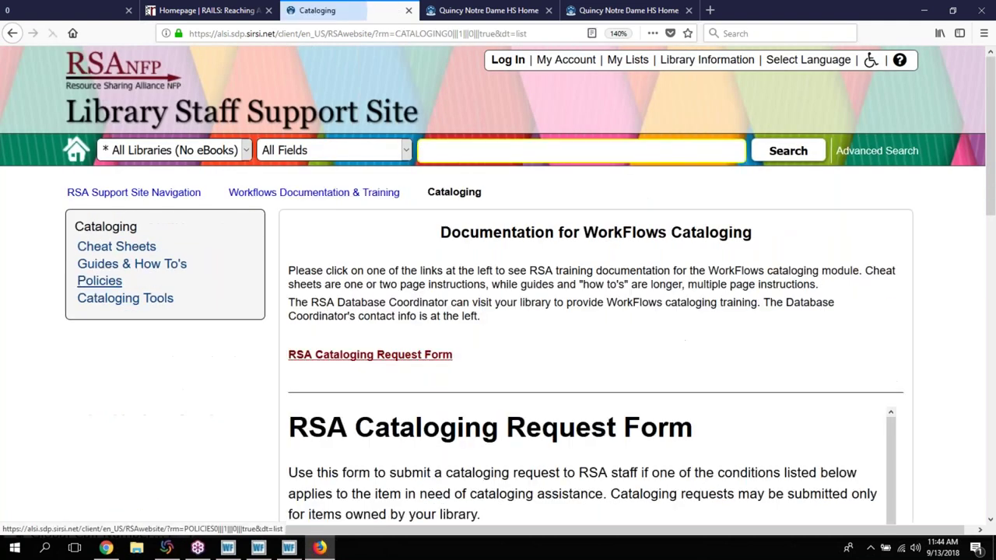
click(114, 247)
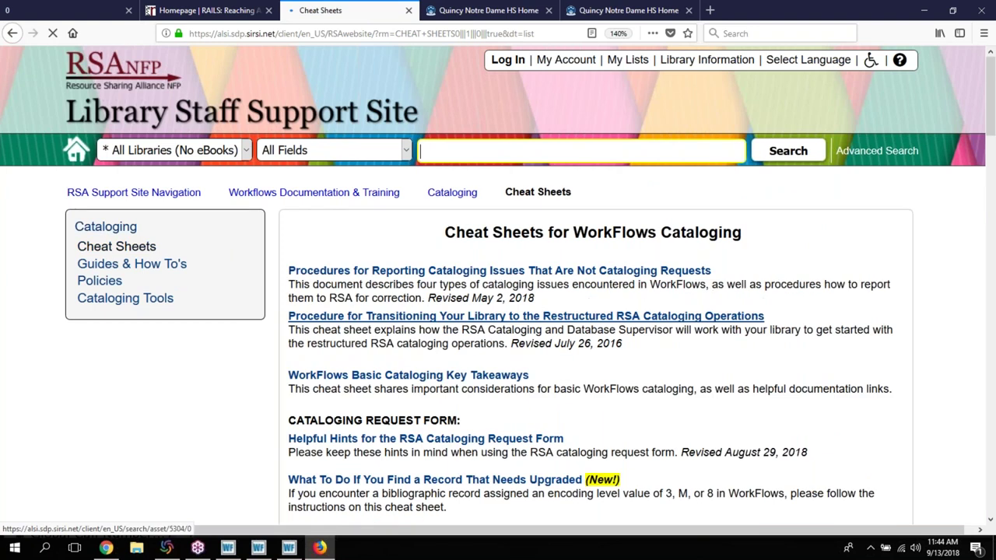
scroll(498, 288, down, 10)
scroll(498, 288, down, 5)
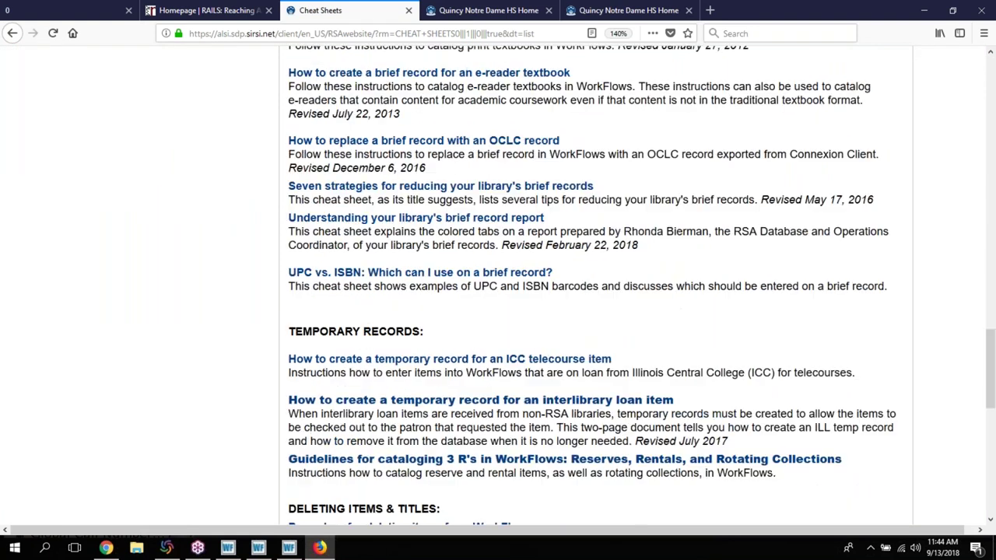
scroll(401, 346, down, 2)
Open the 'Procedure for deleting items from WorkFlows' PDF and scroll to page 4's 'Title on order – cannot remove' warning.
click(401, 342)
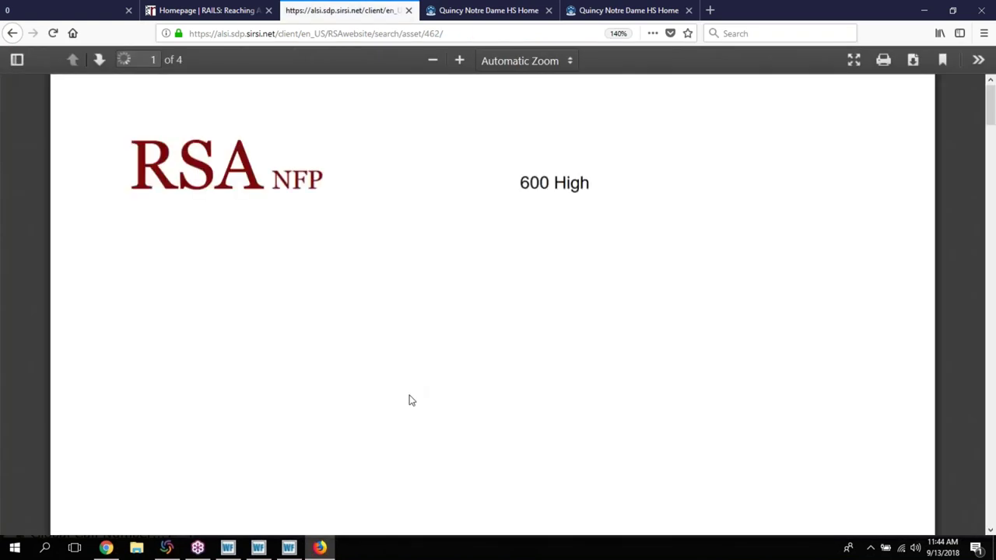
scroll(409, 393, down, 20)
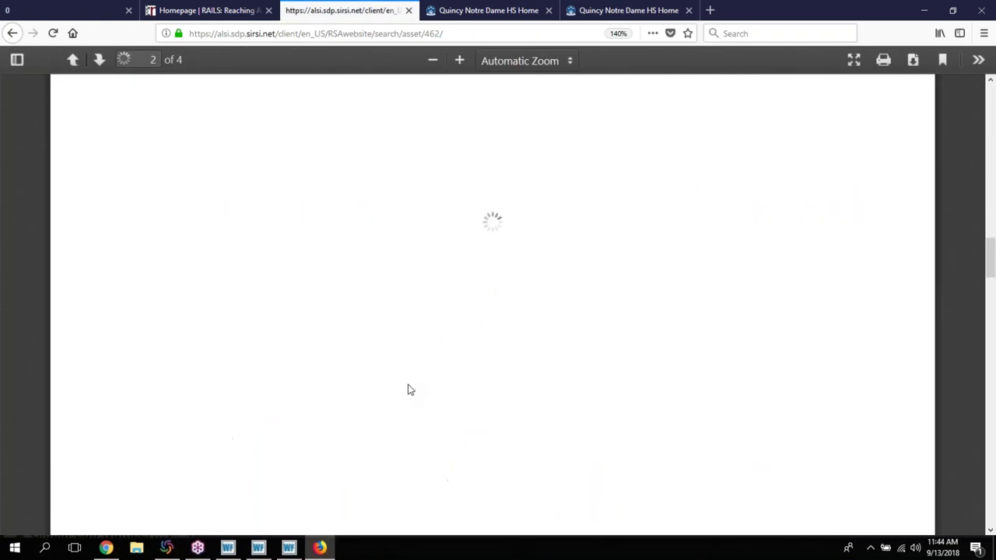
scroll(408, 387, down, 10)
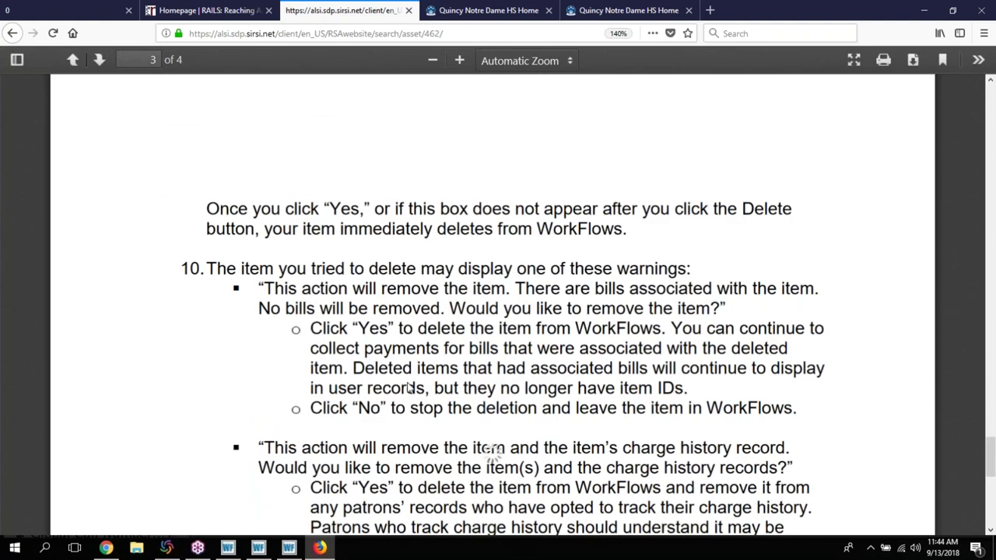
scroll(408, 387, down, 5)
scroll(408, 387, up, 1)
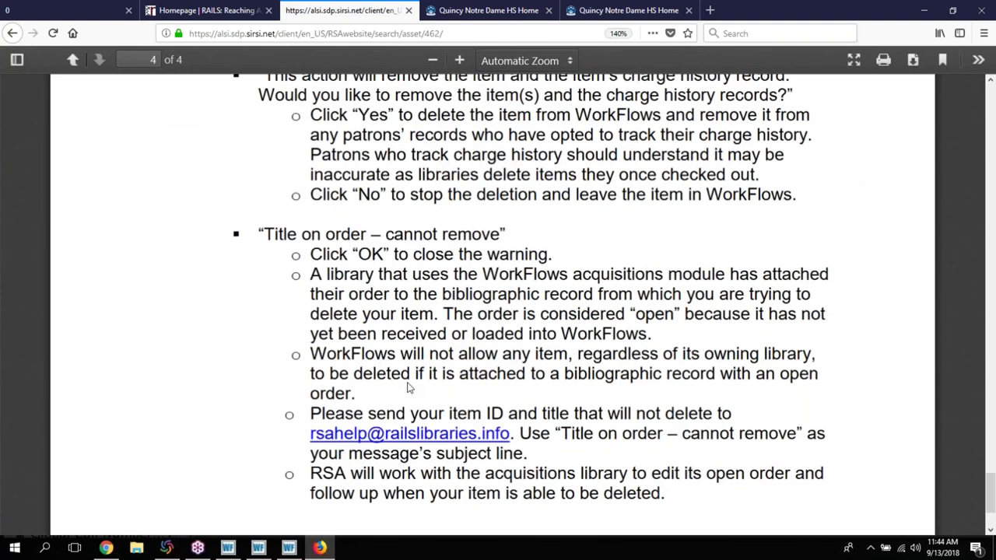
scroll(408, 387, up, 1)
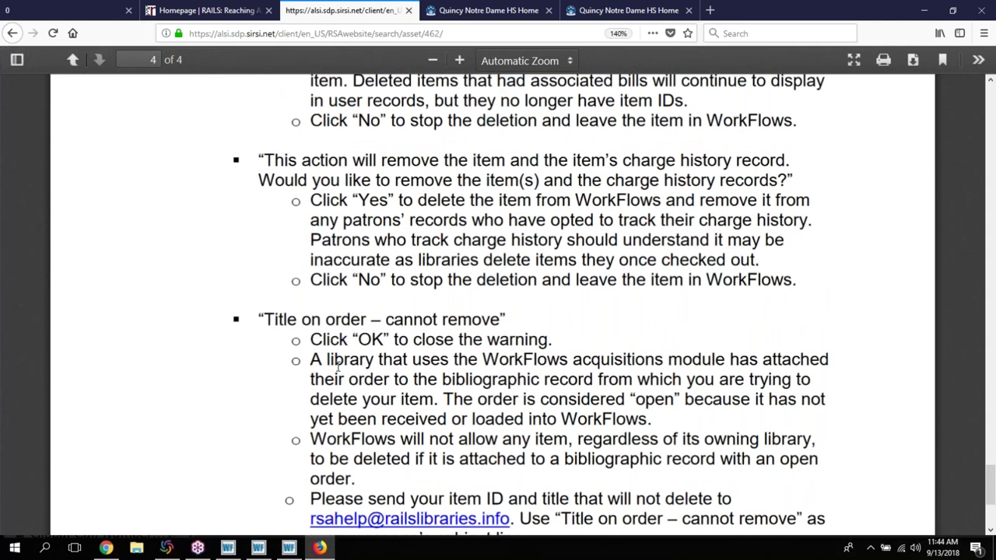
scroll(345, 379, down, 1)
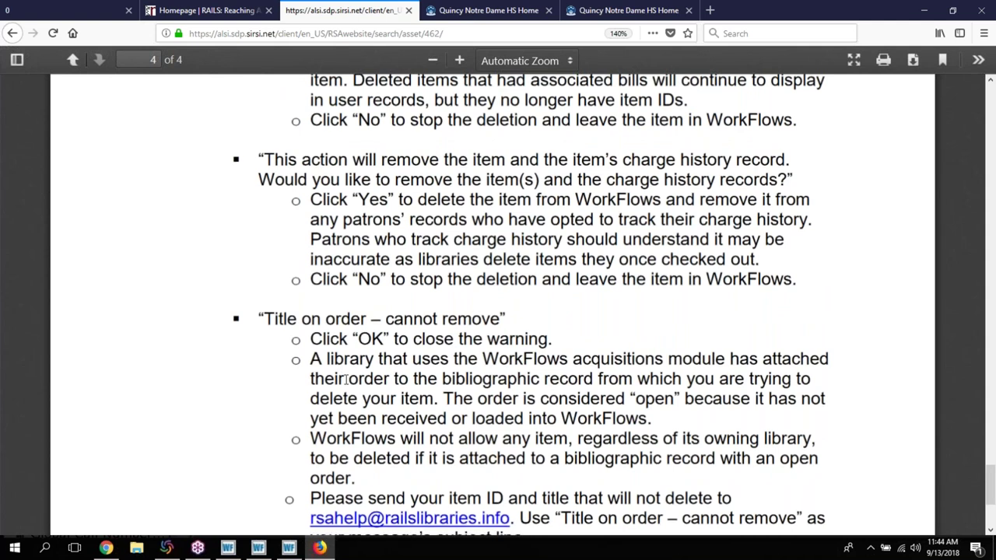
scroll(346, 379, down, 2)
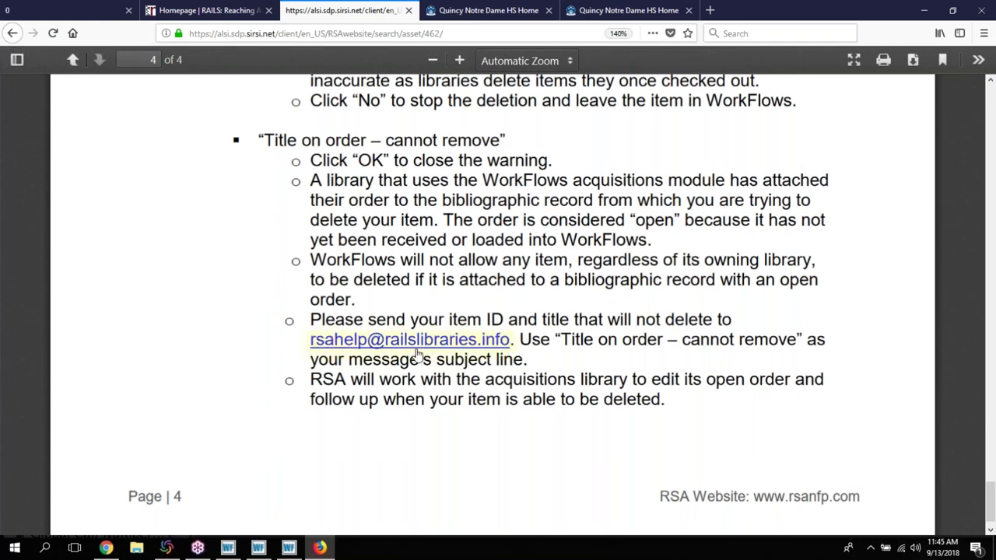
scroll(420, 358, down, 1)
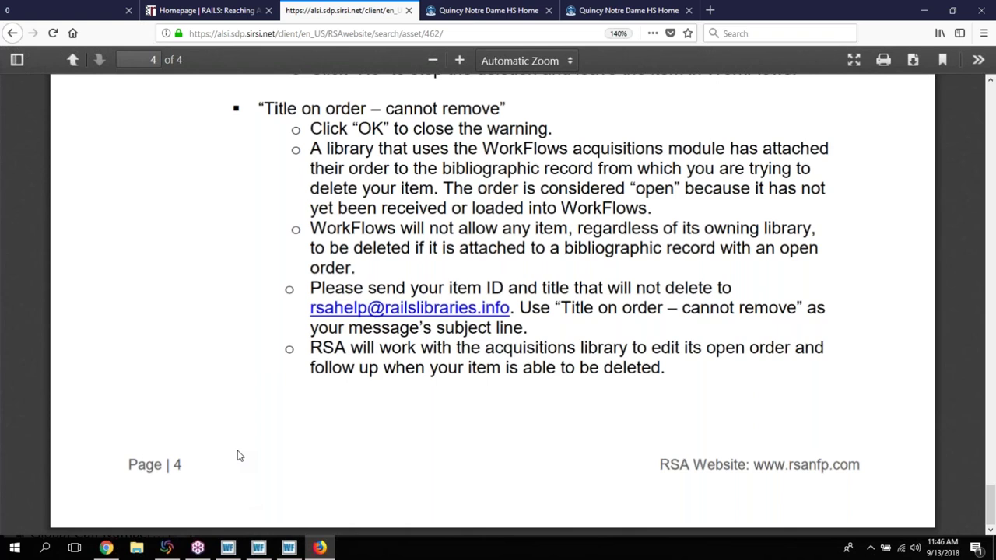
Go back from the deletion PDF to Cheat Sheets, then open the Cataloging Guides & How To's page.
click(13, 34)
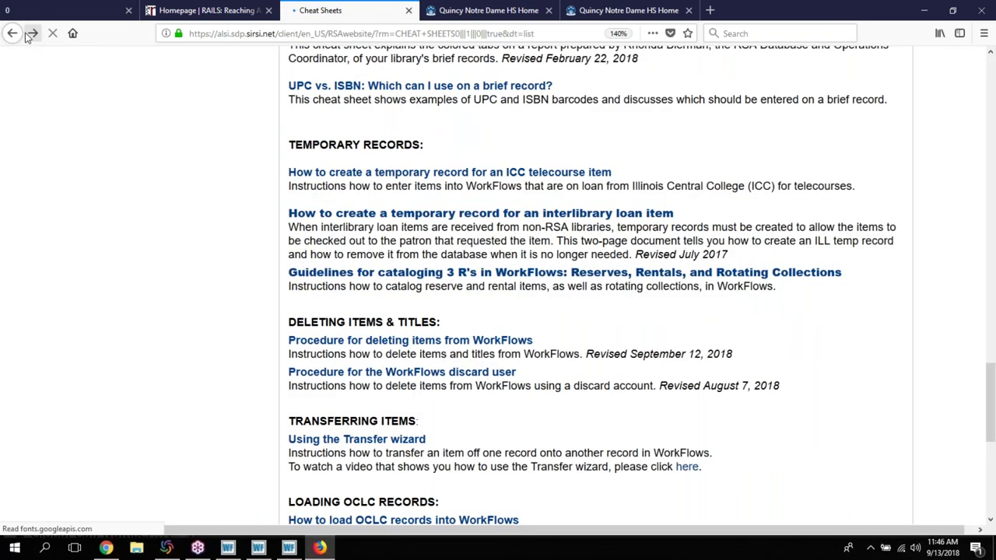
click(137, 172)
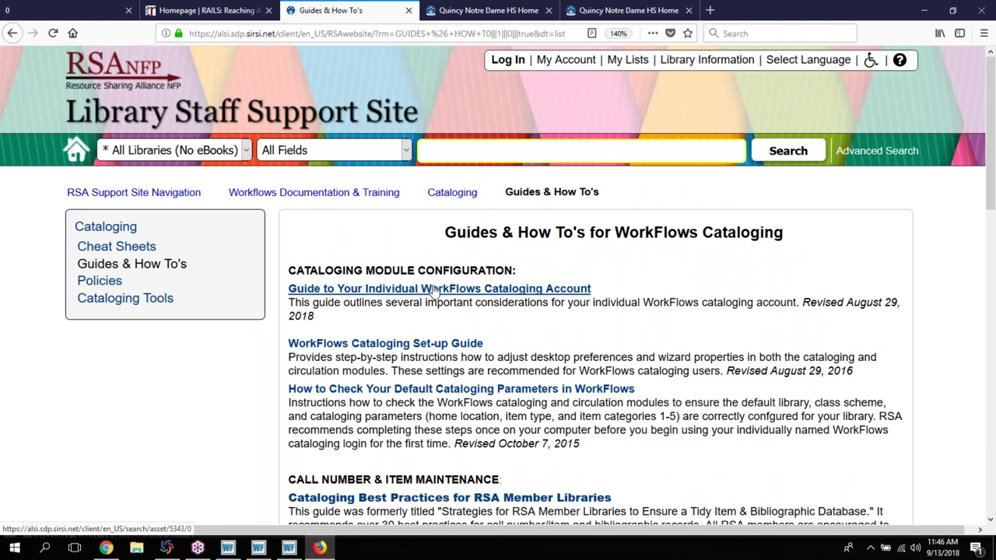
Open the RSAcat individual cataloging account guide PDF and jump to its Change PIN section.
click(436, 290)
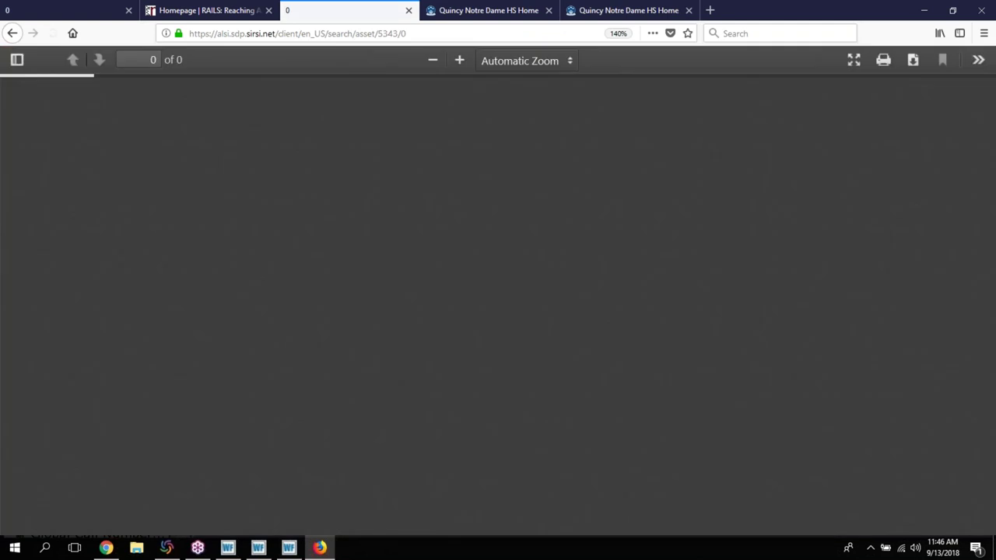
scroll(436, 360, down, 10)
scroll(420, 351, up, 3)
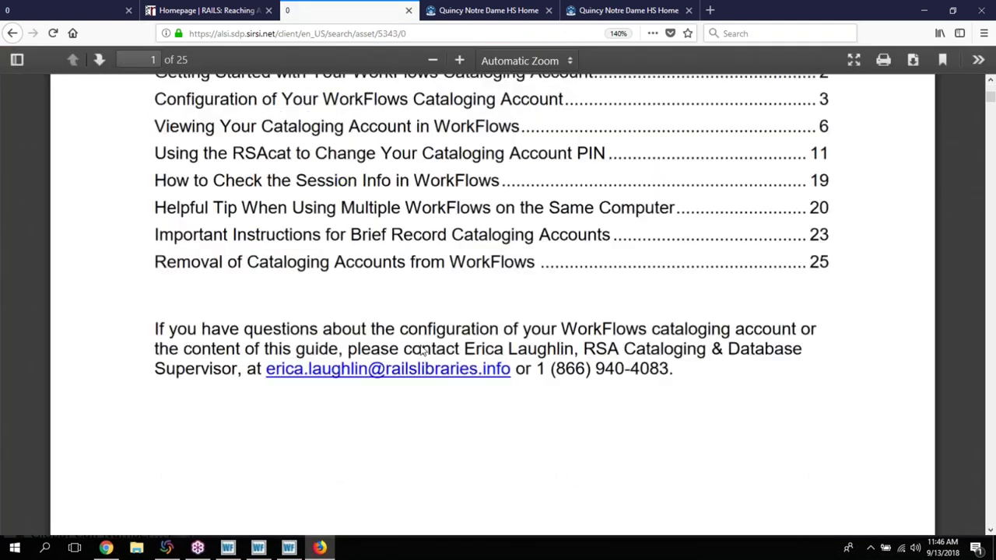
scroll(423, 352, up, 1)
click(420, 241)
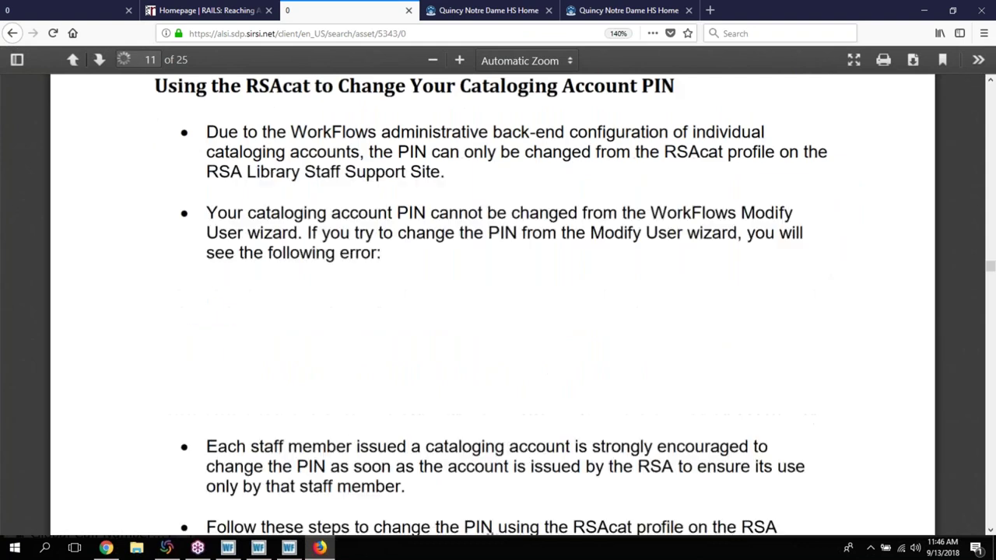
Scroll to page 14 and highlight step 11's instruction about replacing the current PIN.
scroll(421, 403, down, 3)
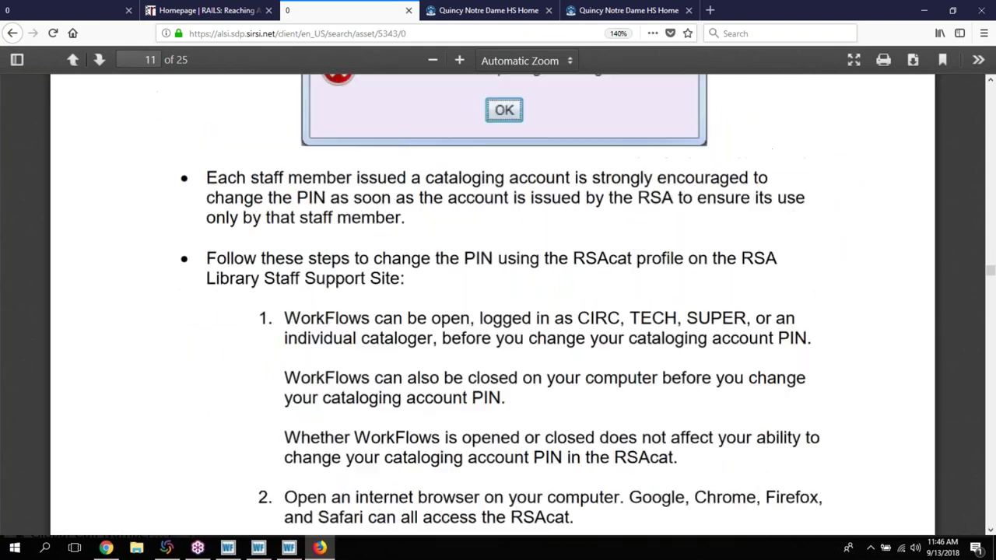
scroll(414, 386, down, 2)
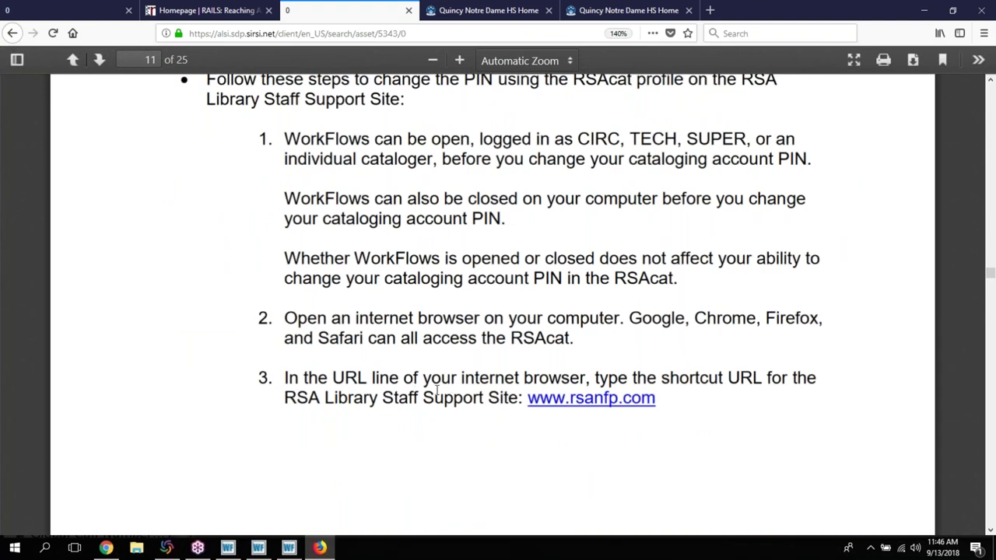
scroll(435, 386, down, 6)
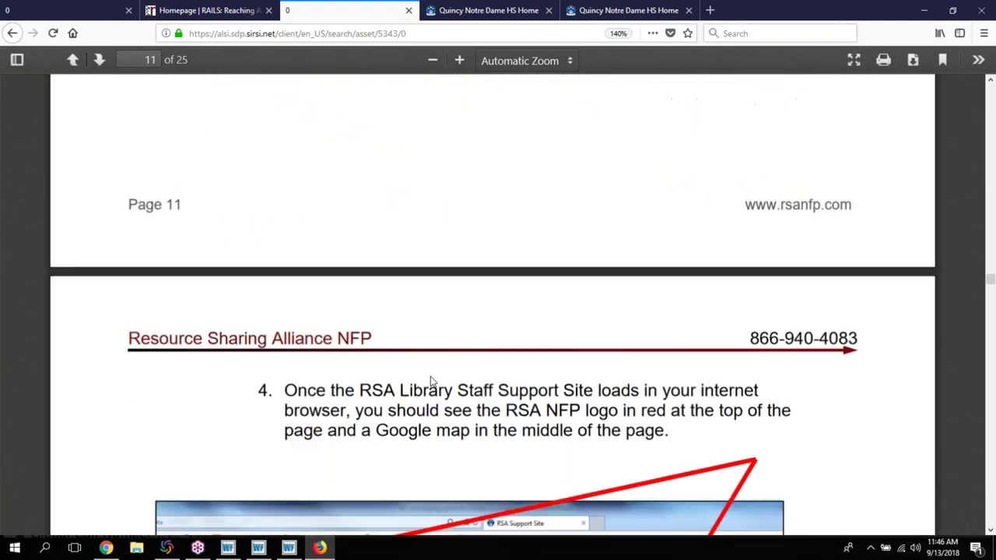
scroll(430, 380, down, 3)
scroll(433, 382, down, 3)
scroll(433, 382, down, 15)
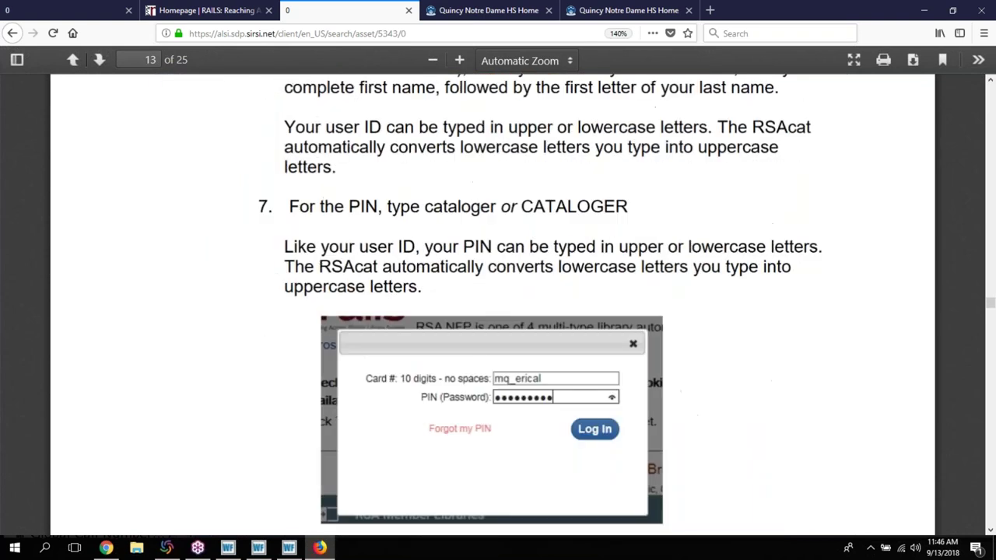
scroll(493, 304, down, 7)
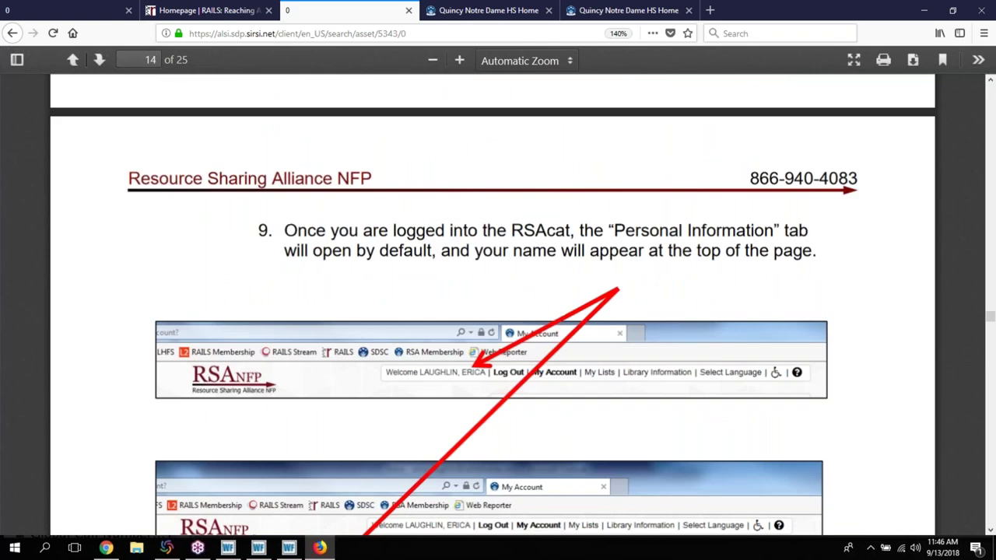
scroll(493, 304, down, 1)
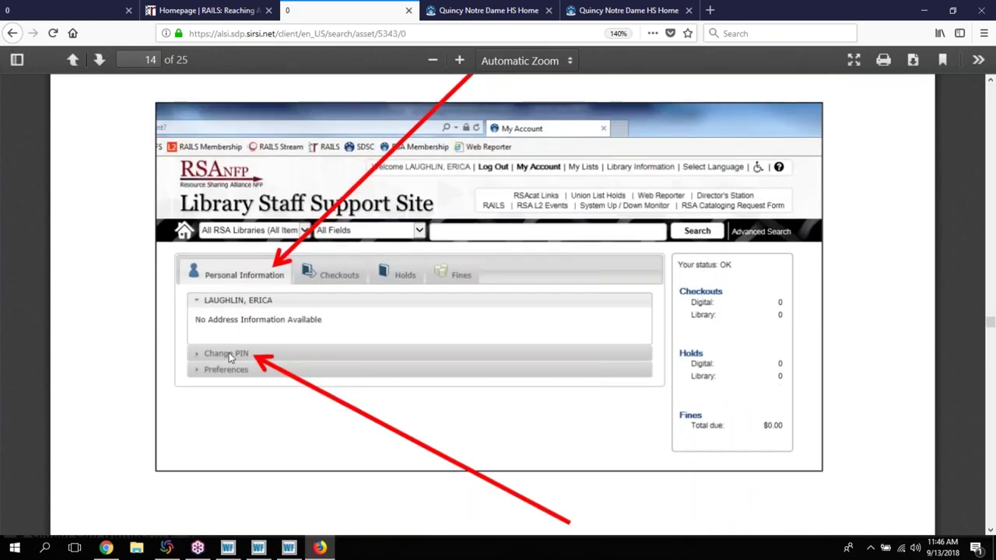
scroll(228, 353, down, 4)
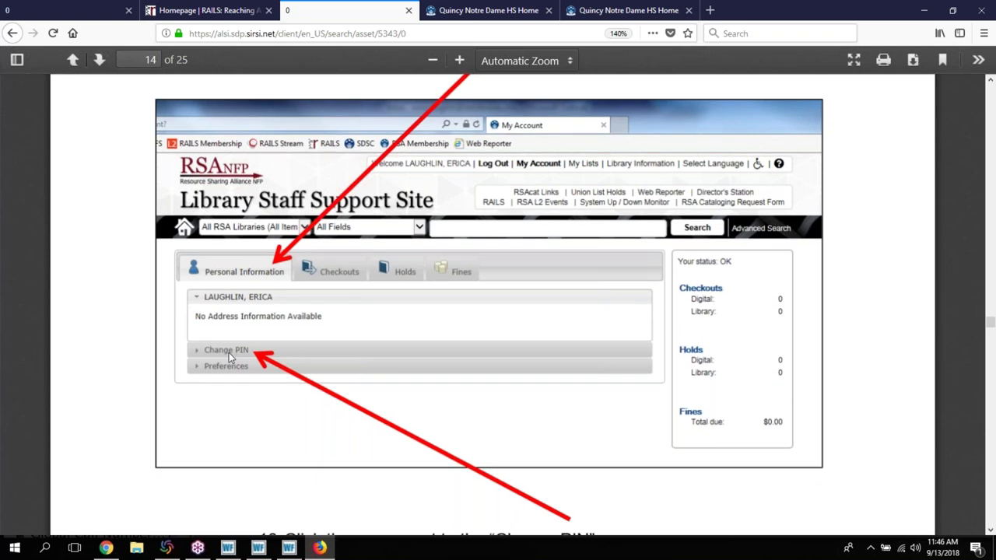
scroll(228, 339, down, 3)
scroll(228, 336, down, 2)
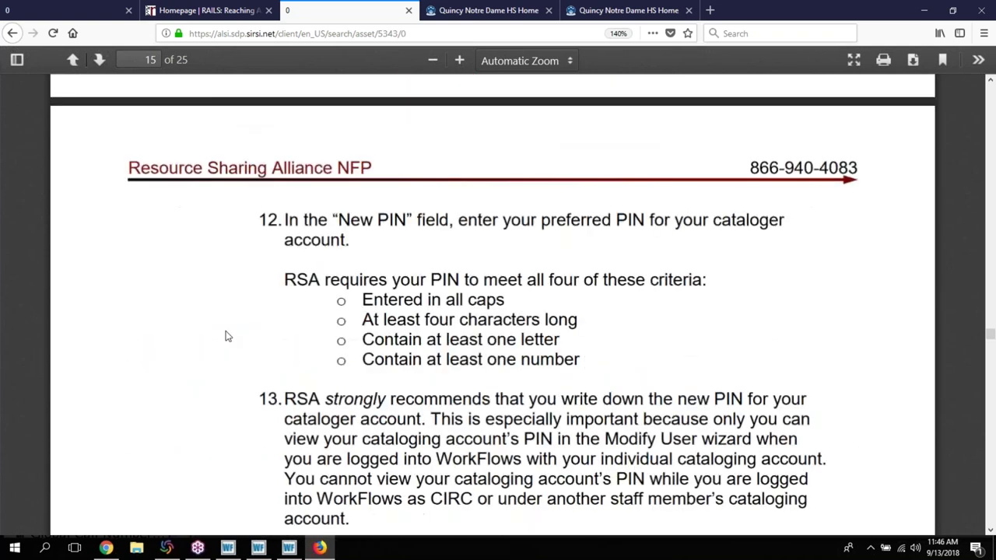
scroll(229, 336, up, 6)
scroll(236, 337, up, 2)
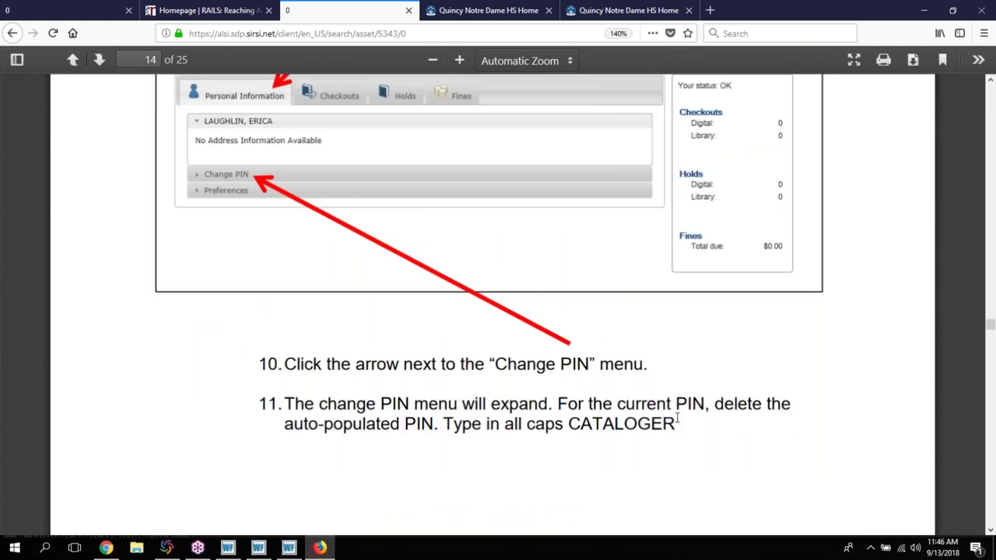
drag(618, 404, 693, 411)
drag(693, 445, 622, 424)
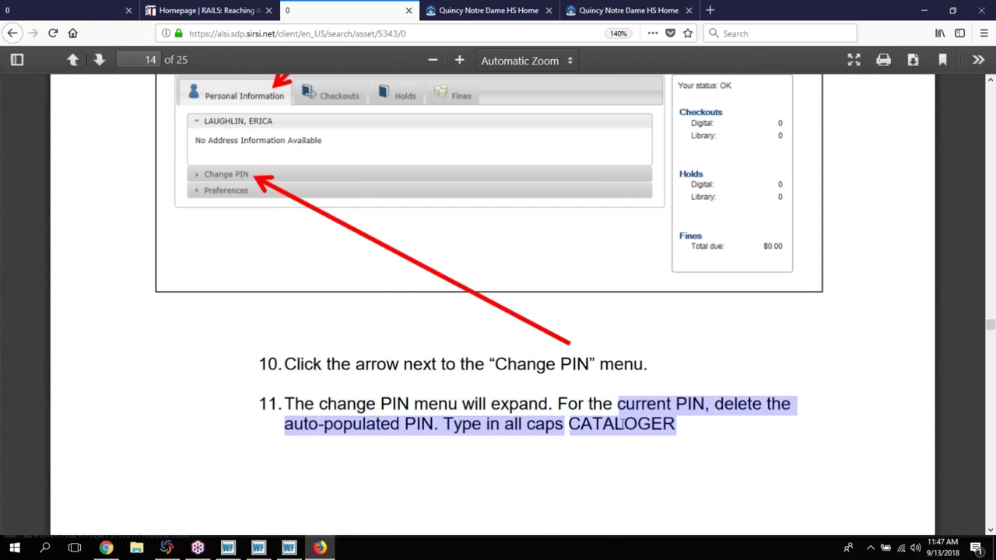
Scroll through the PIN requirements on pages 15–16 to step 15, where the new PIN takes effect immediately.
scroll(645, 454, down, 3)
scroll(644, 455, down, 3)
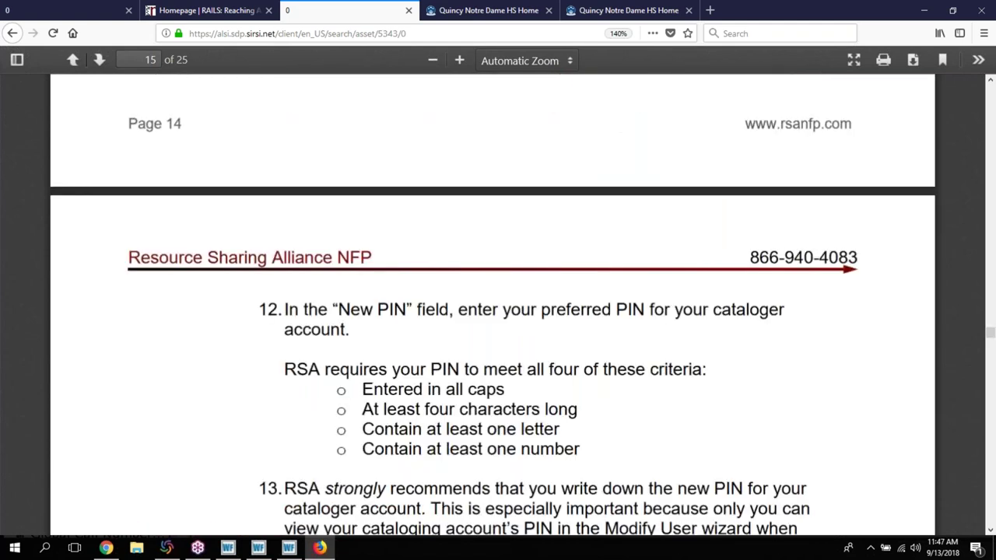
scroll(492, 304, down, 2)
scroll(492, 303, down, 2)
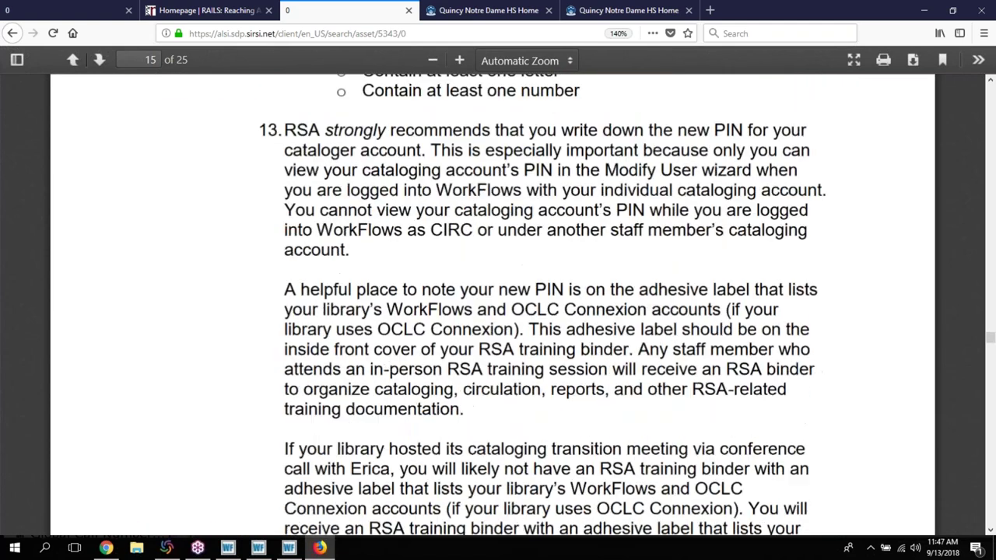
scroll(492, 303, down, 6)
scroll(428, 354, down, 3)
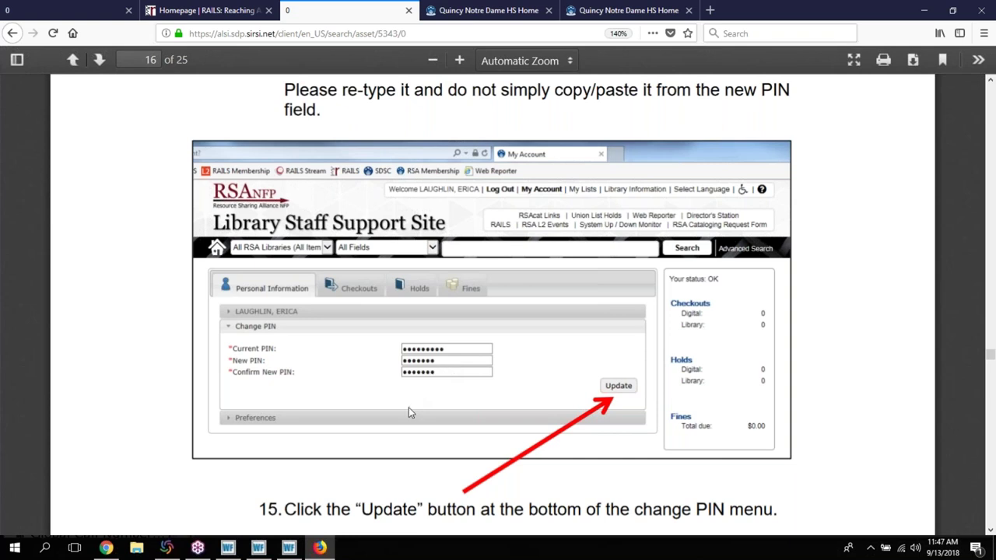
scroll(408, 409, down, 3)
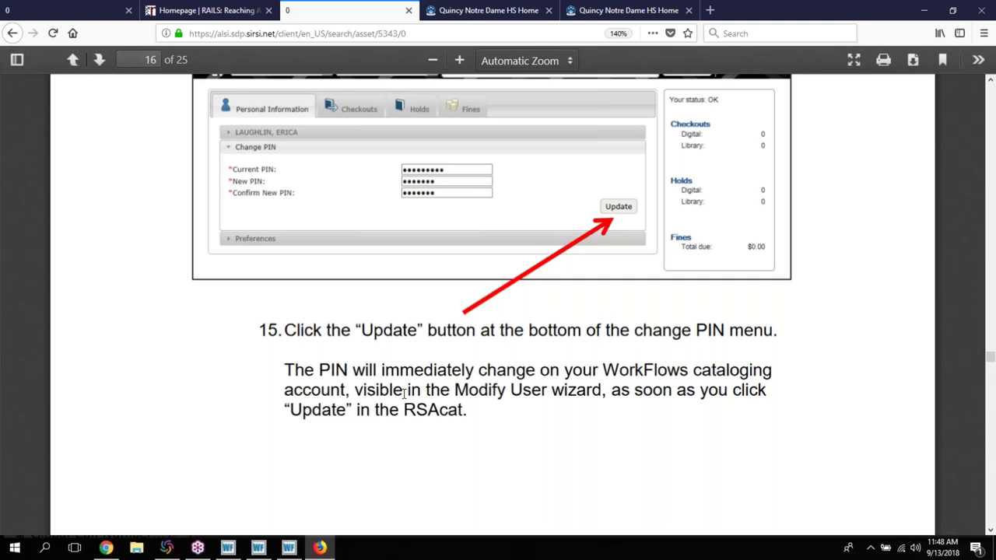
In File Explorer, go to RSA General > Cataloging and Database Maintenance on the rsa O: drive.
click(139, 549)
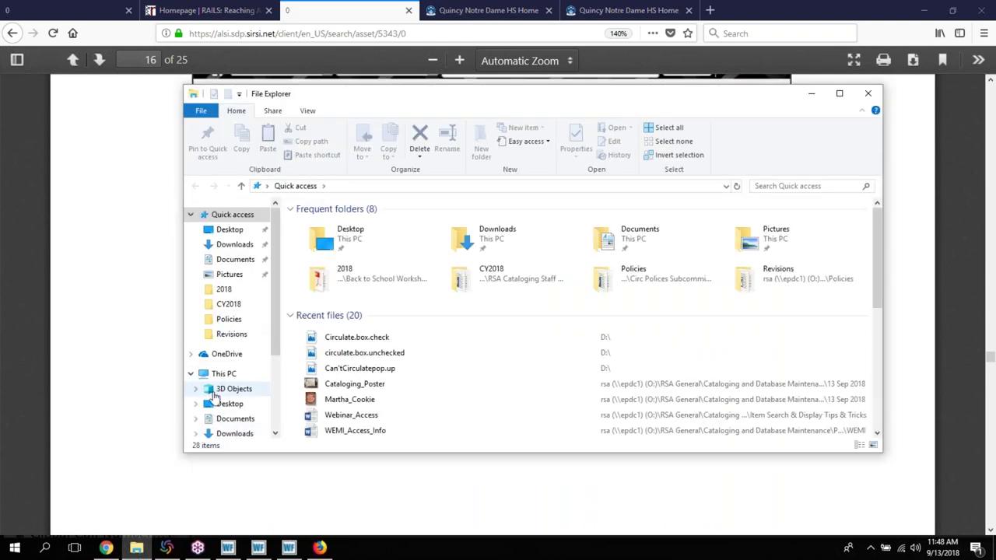
drag(276, 346, 272, 412)
click(249, 394)
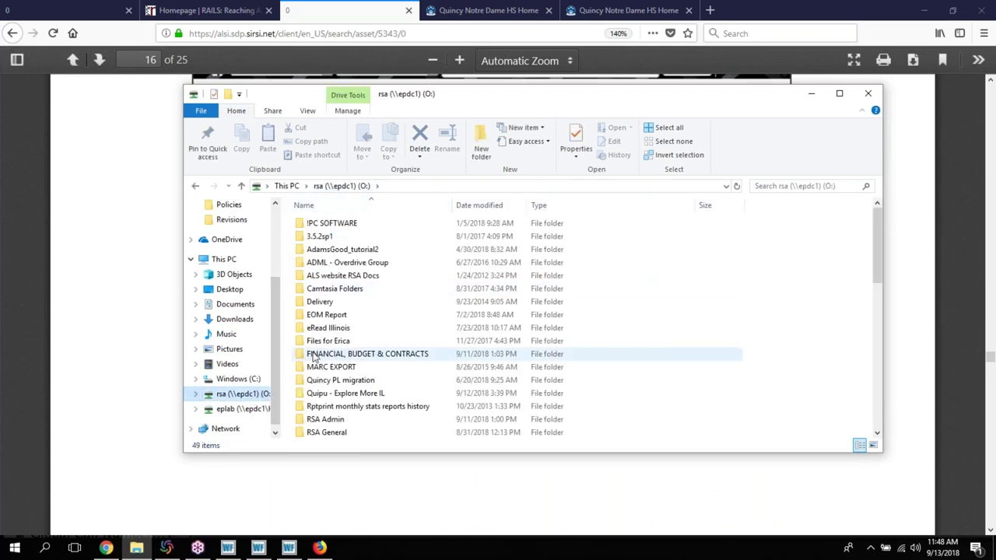
scroll(325, 409, down, 1)
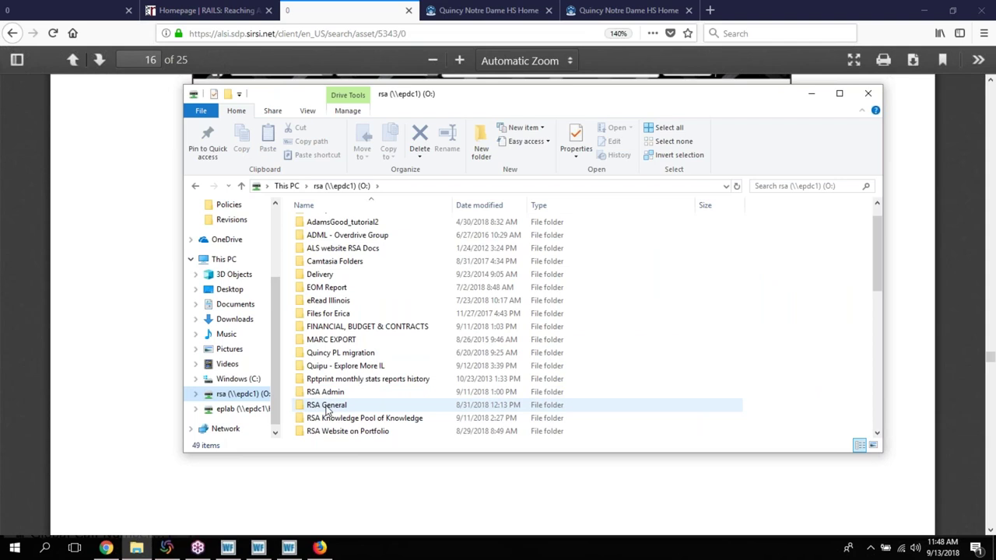
double_click(327, 406)
double_click(320, 262)
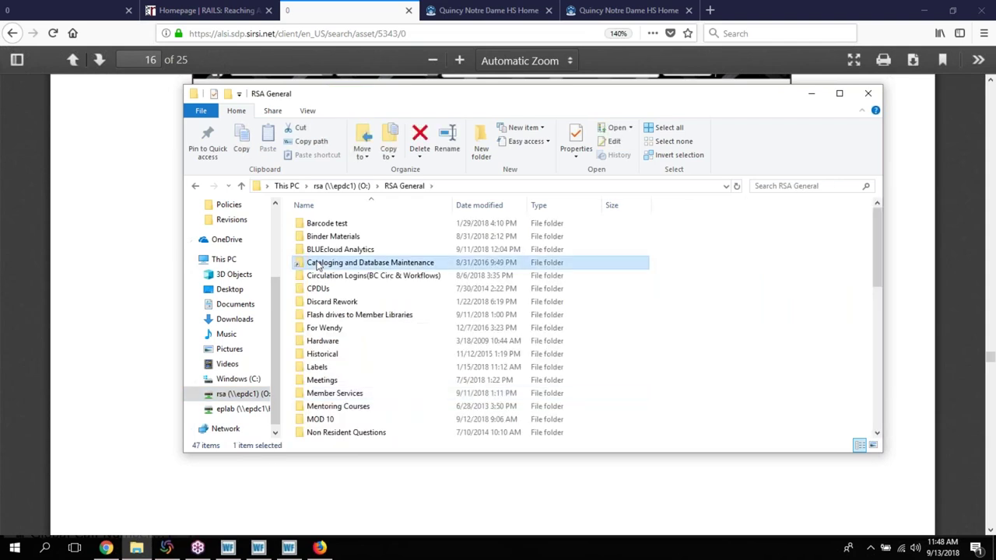
Go through Meetings > RSA Database Committee Meetings > CY2018 > 13 Sep 2018 and select AP_ALPHAPK_Z.
scroll(321, 401, down, 2)
click(321, 406)
double_click(321, 407)
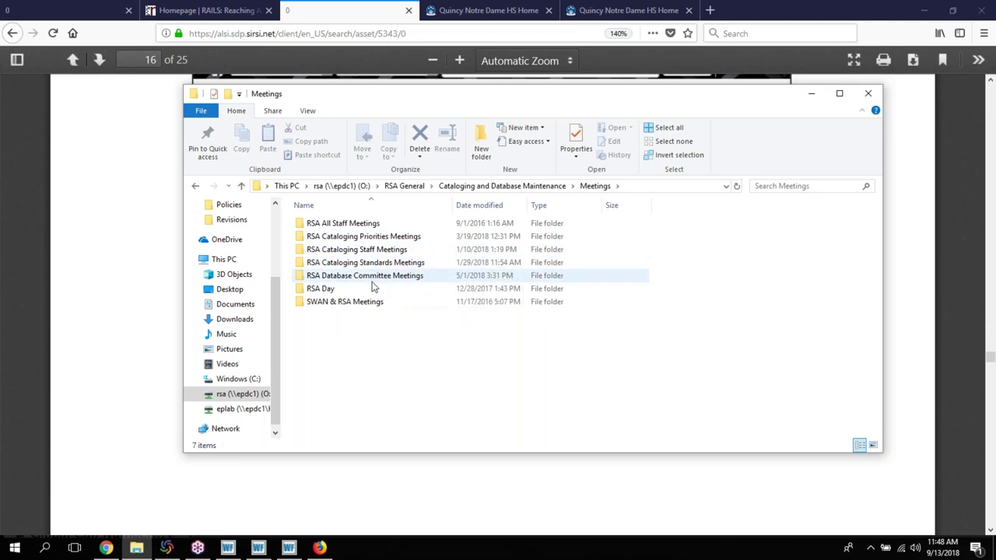
double_click(371, 279)
double_click(327, 237)
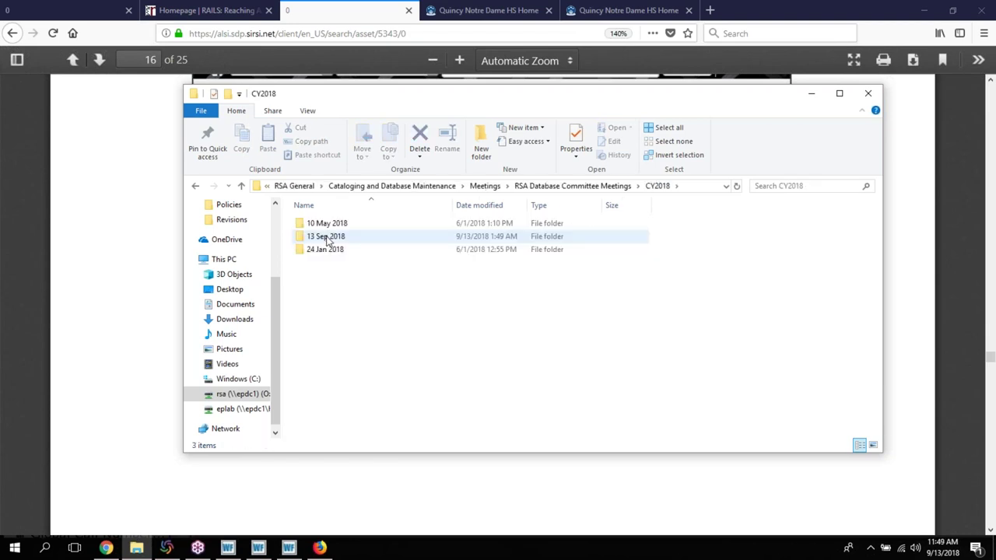
double_click(333, 238)
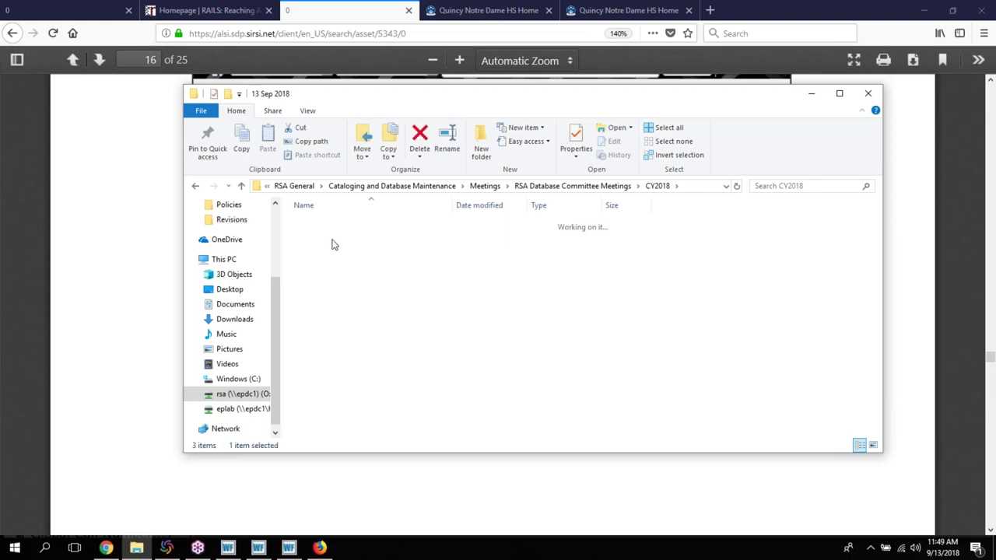
click(337, 235)
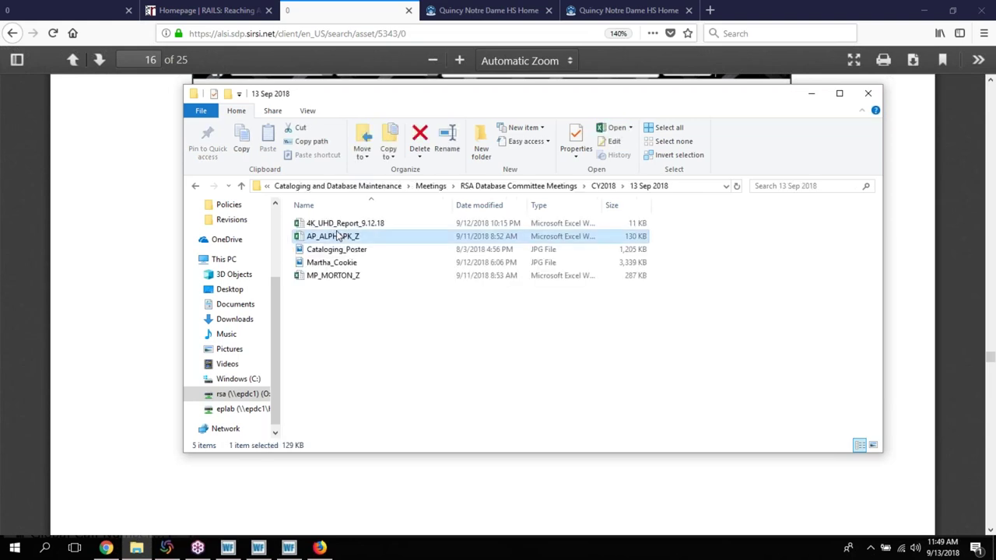
Open the AP_ALPHAPK_Z spreadsheet in Excel and select the entire worksheet.
double_click(337, 236)
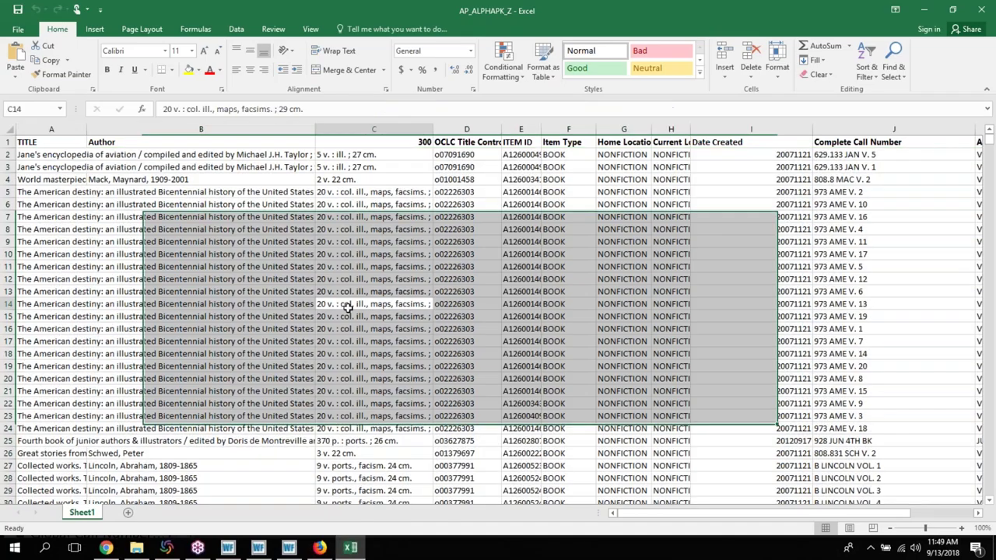
click(345, 304)
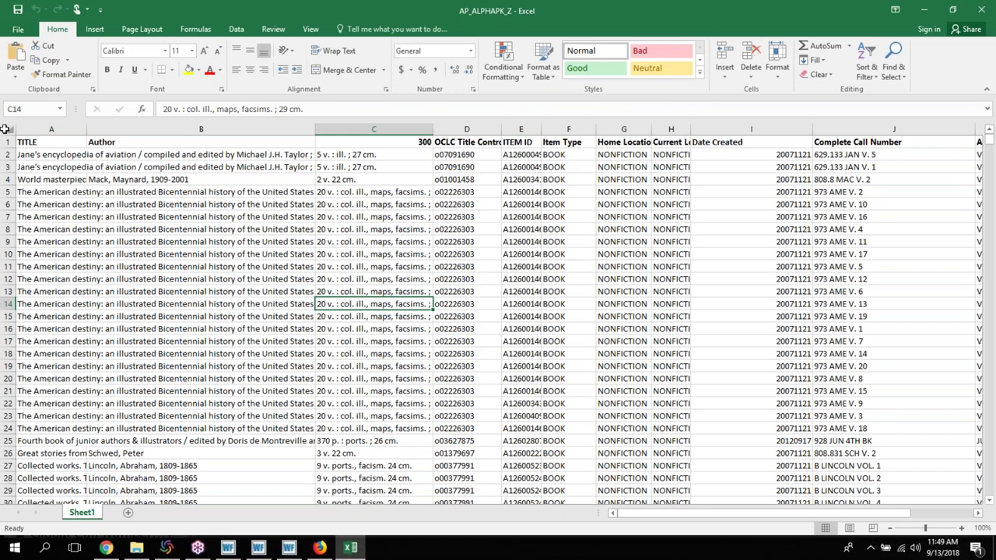
click(8, 129)
Custom-sort the sheet by 300, then by OCLC Title Control Number, then select C1.
click(885, 120)
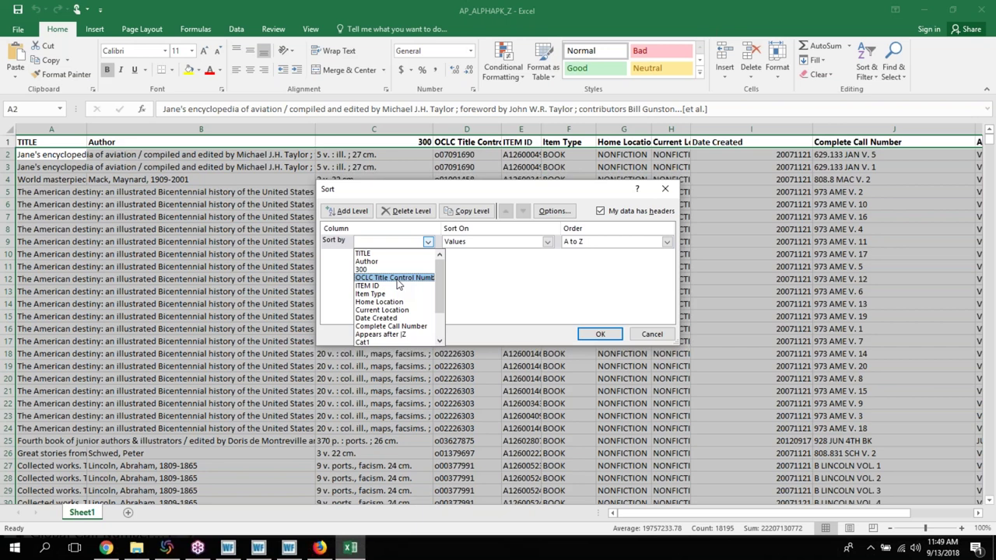
scroll(397, 286, down, 2)
scroll(393, 280, up, 2)
click(383, 270)
click(352, 211)
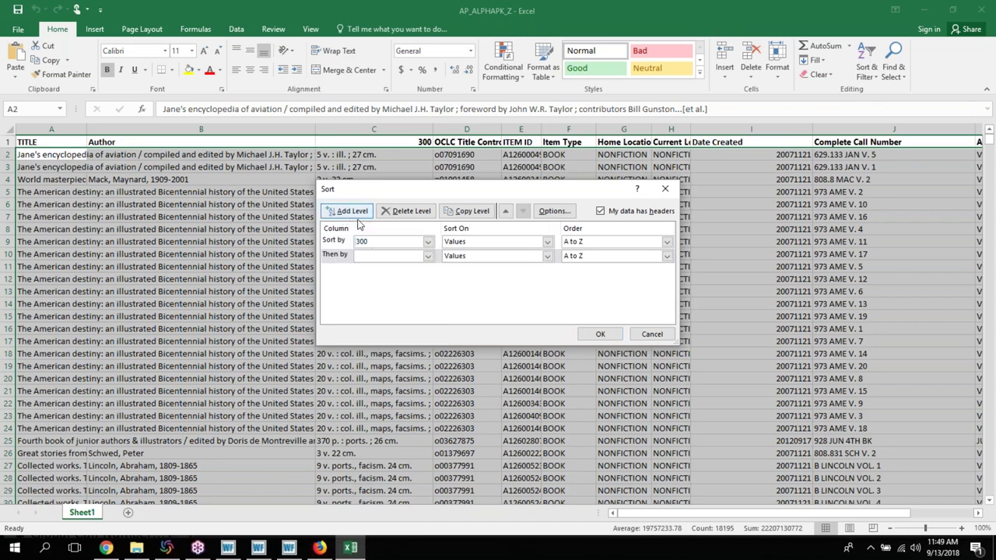
click(382, 256)
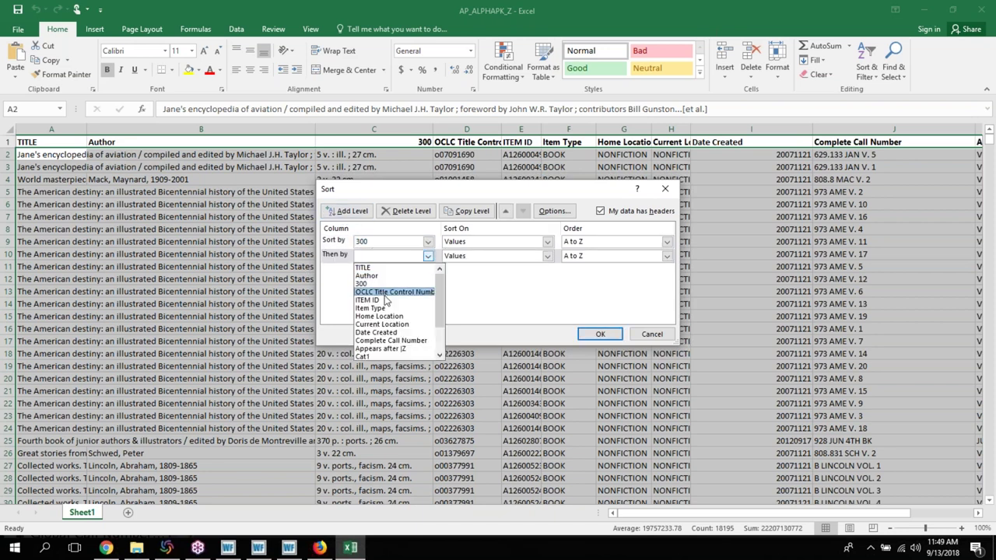
click(387, 292)
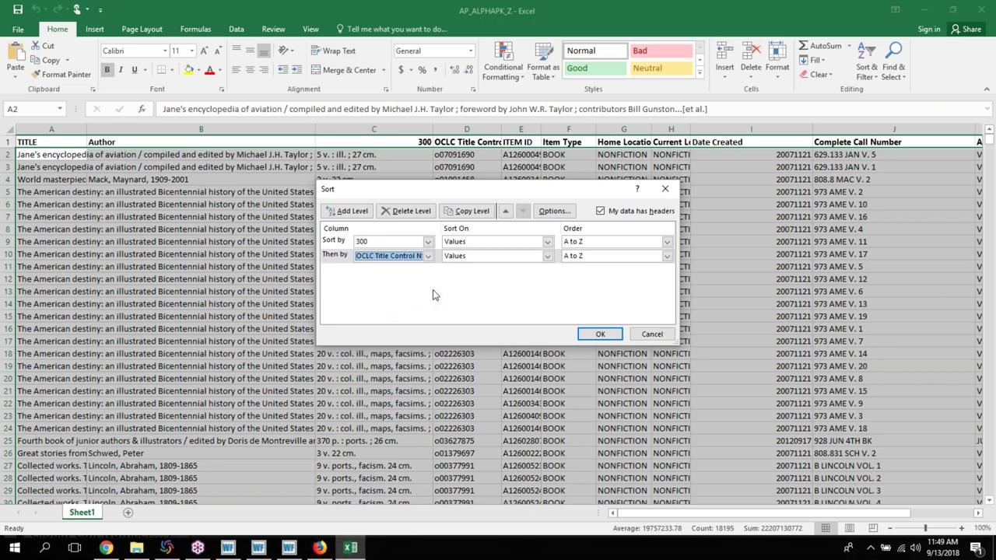
click(600, 336)
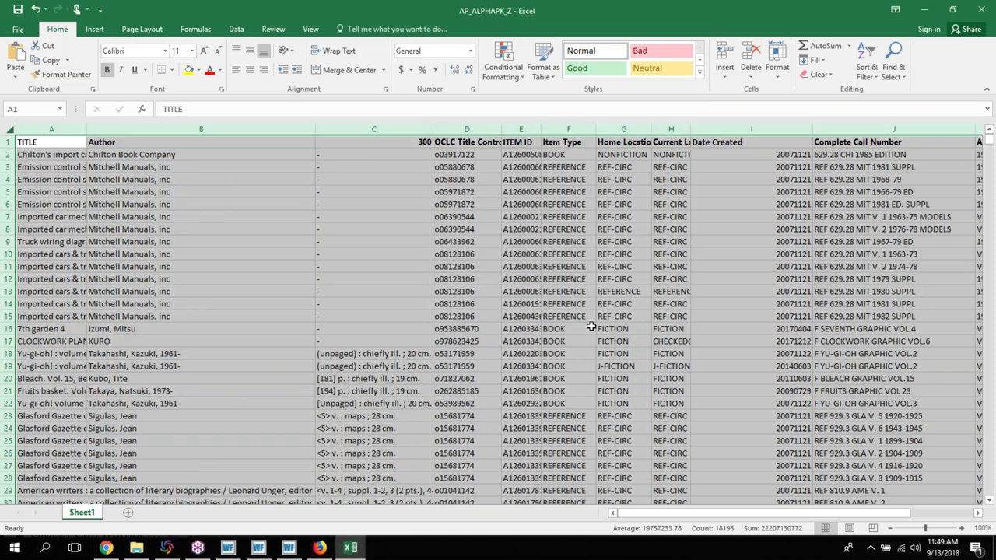
click(423, 316)
click(384, 142)
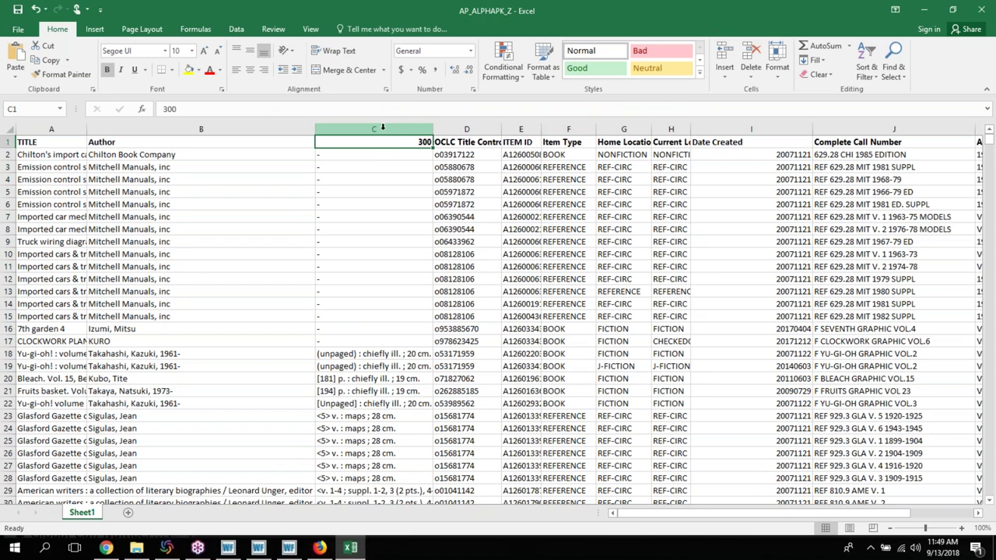
Review the sorted 300 values in column C, checking C18 through C23.
click(382, 128)
click(338, 159)
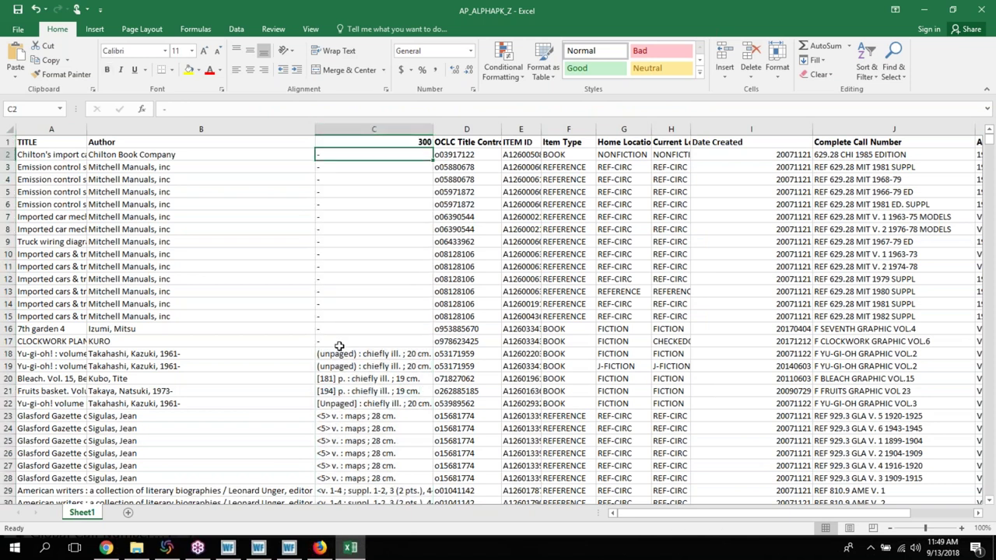
scroll(347, 341, down, 1)
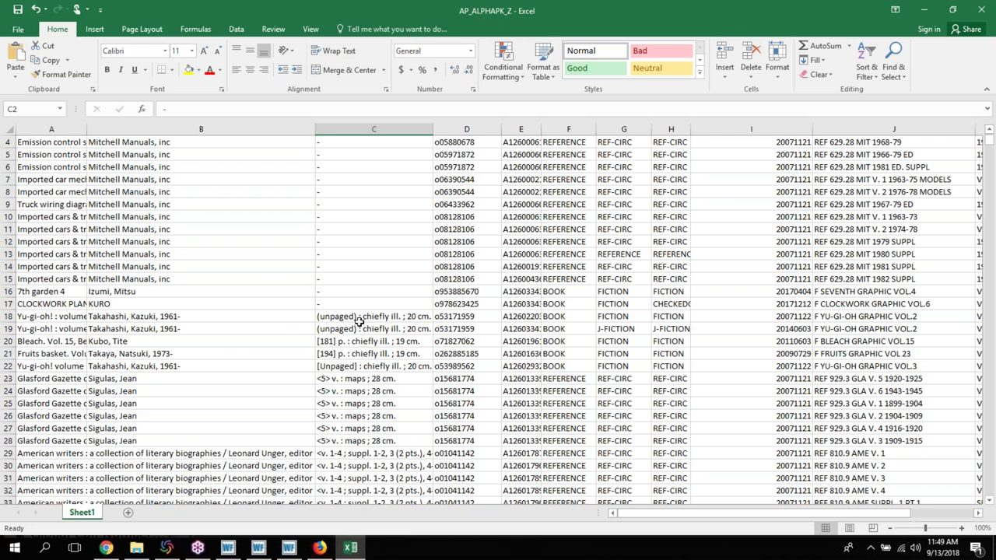
click(353, 317)
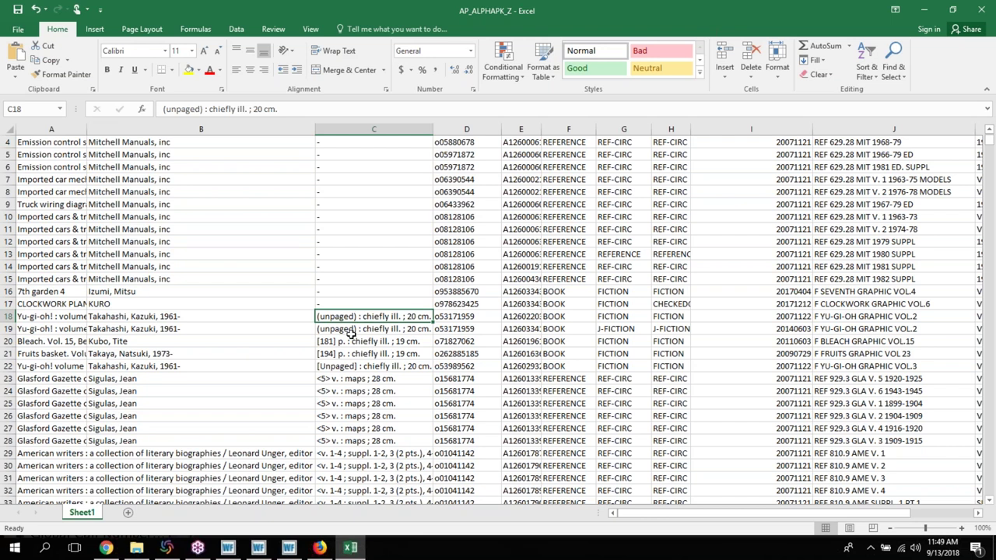
click(348, 328)
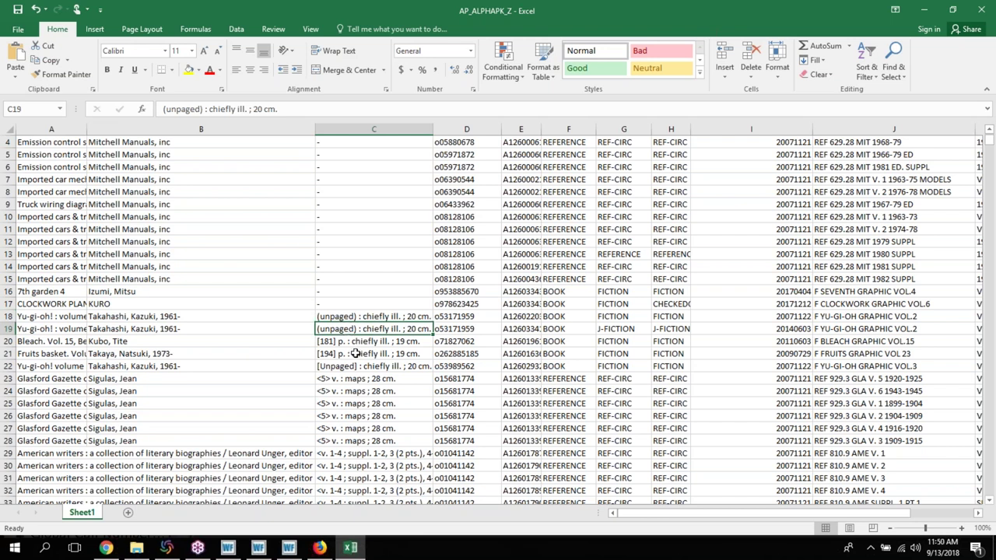
click(355, 343)
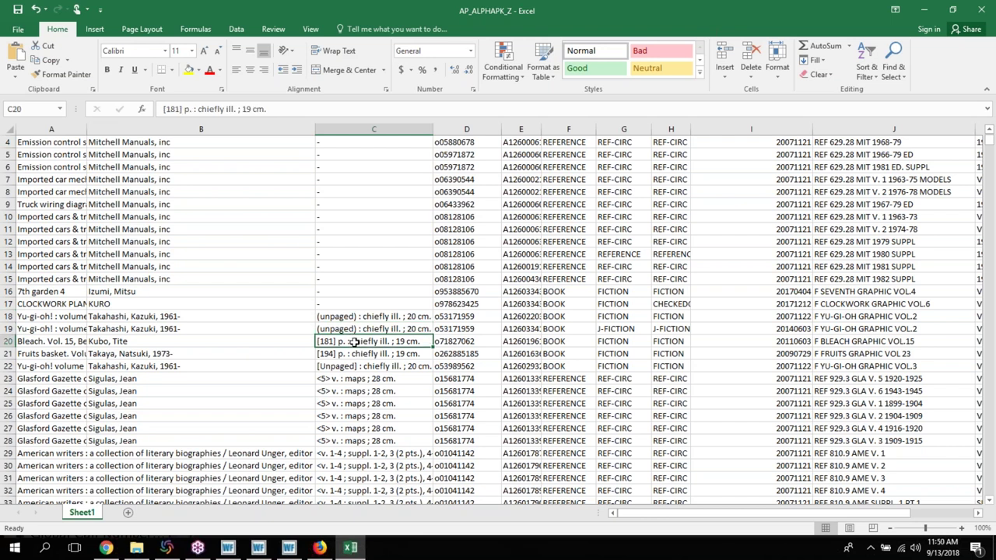
click(343, 355)
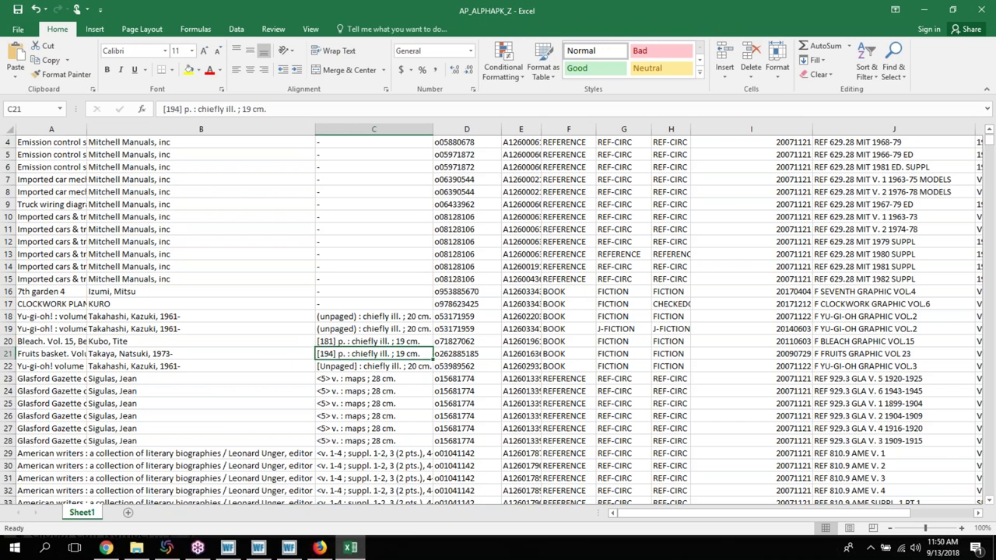
click(336, 381)
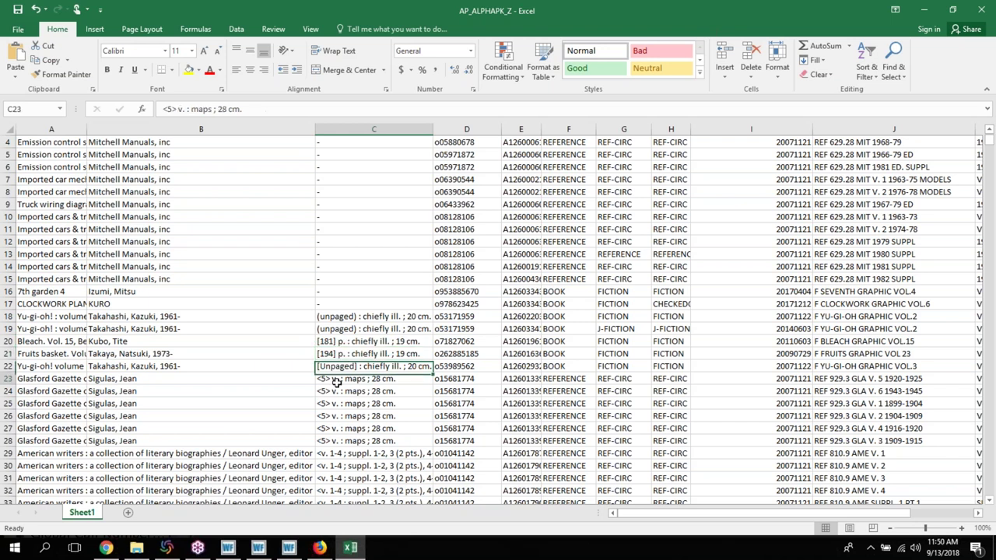
scroll(336, 379, down, 1)
scroll(336, 379, down, 5)
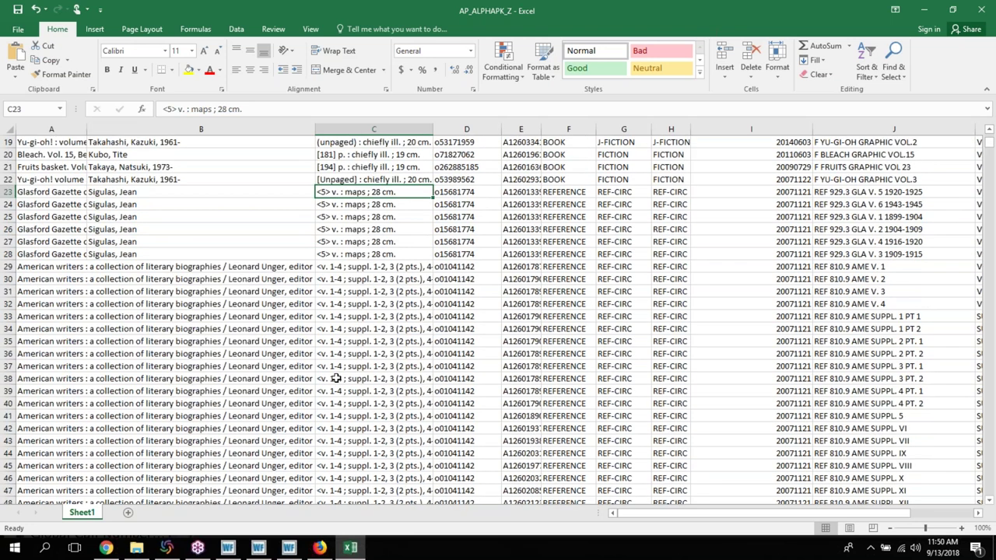
scroll(336, 379, down, 9)
click(346, 307)
click(353, 319)
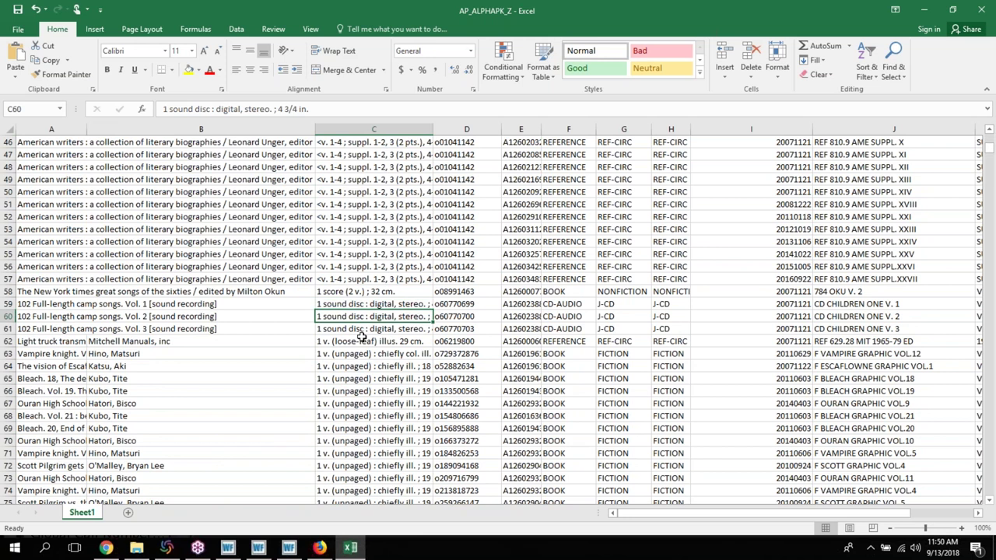
click(848, 305)
click(521, 304)
drag(221, 110, 163, 110)
key(ctrl+c)
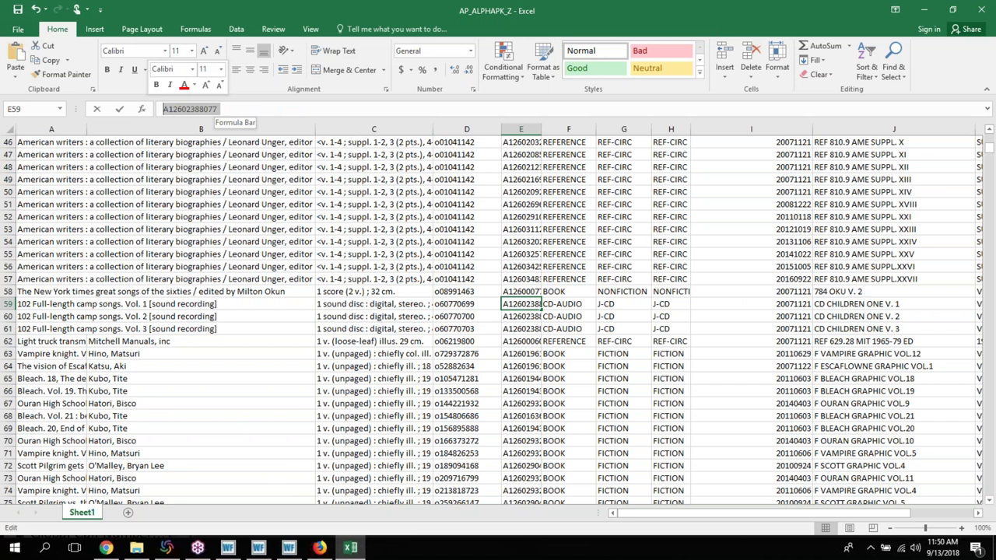
click(228, 549)
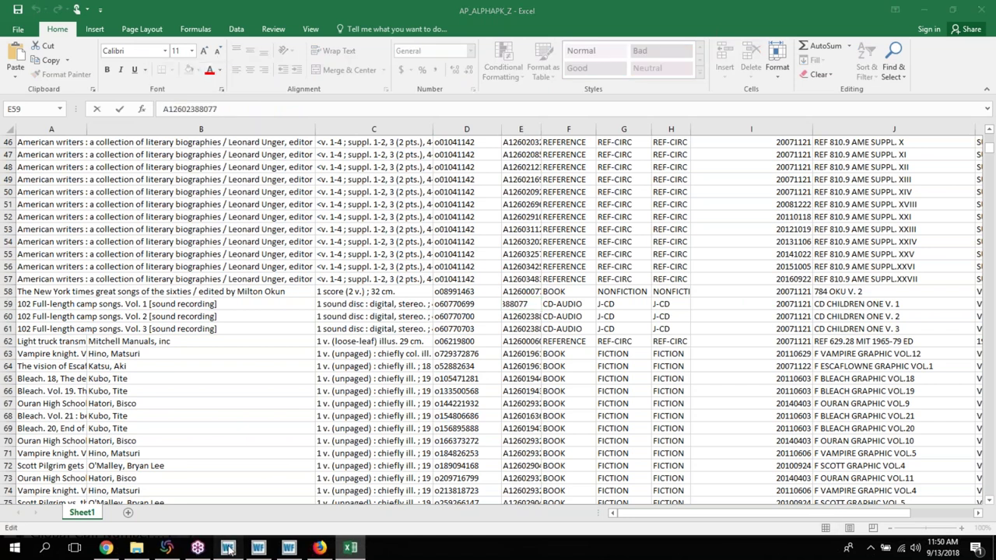
click(416, 505)
drag(395, 148, 249, 144)
key(ctrl+v)
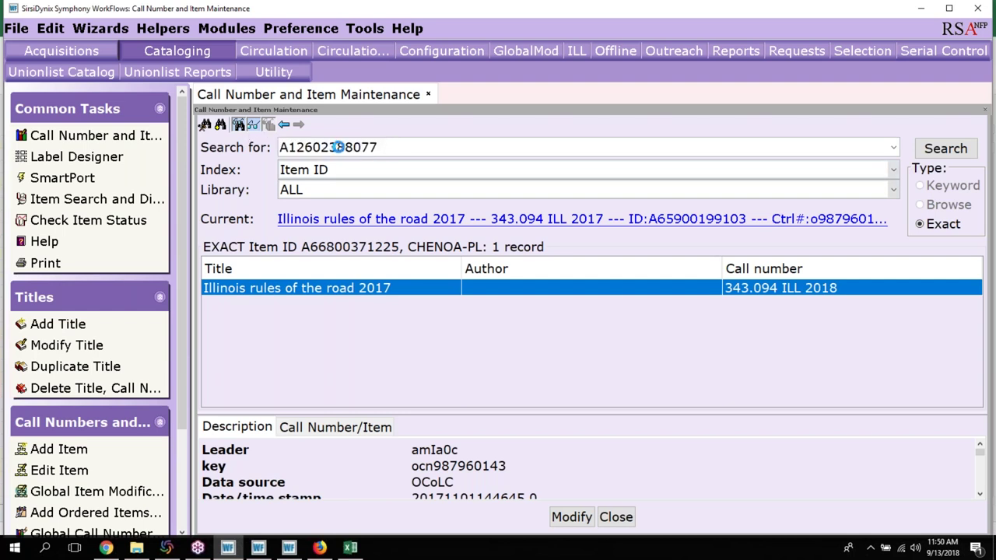
key(Return)
click(291, 175)
scroll(456, 399, down, 4)
scroll(456, 398, up, 2)
scroll(470, 404, down, 1)
click(590, 440)
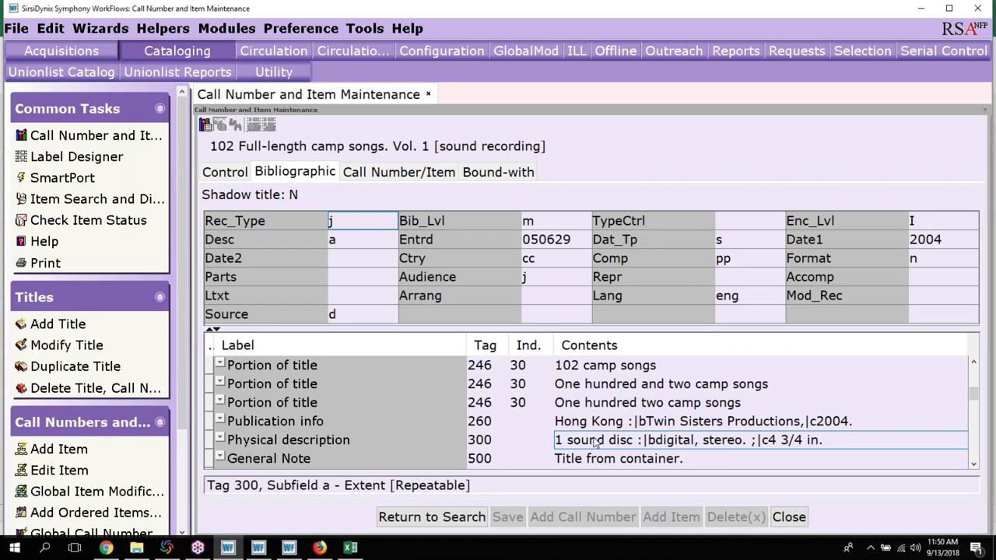
Change the item's call number from CD CHILDREN ONE|ZV. 1 to CD CHILDREN ONE V. 1 and save.
click(397, 176)
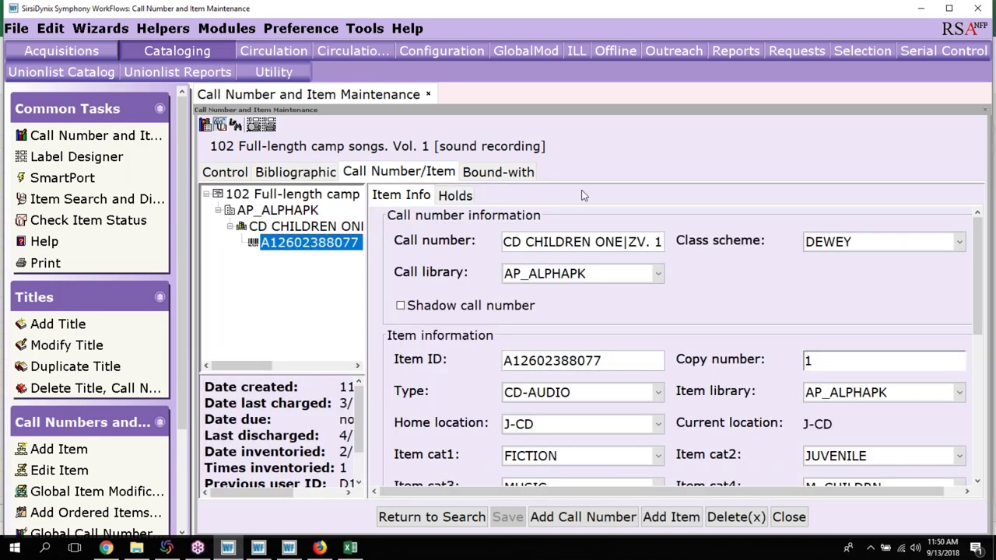
key(BackSpace)
key(Delete)
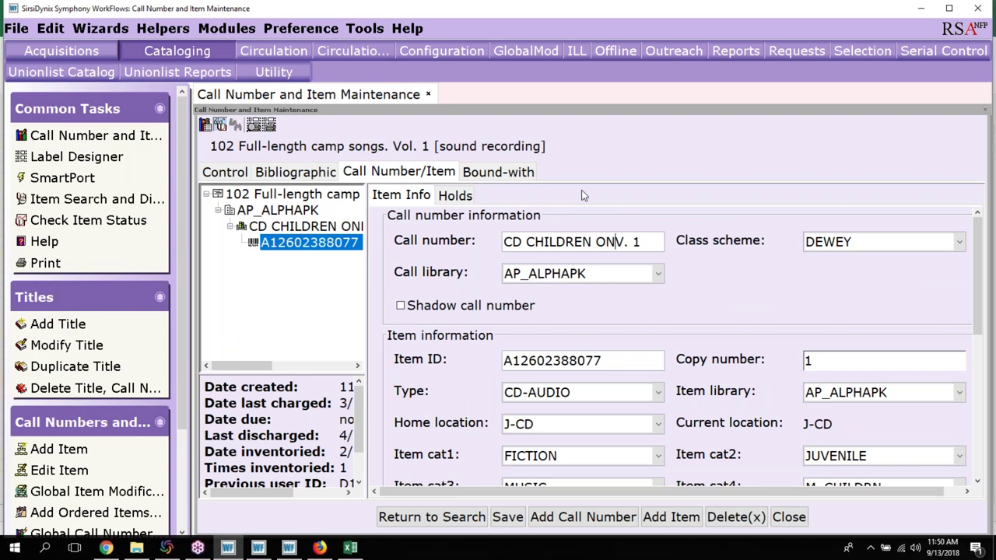
text(E_)
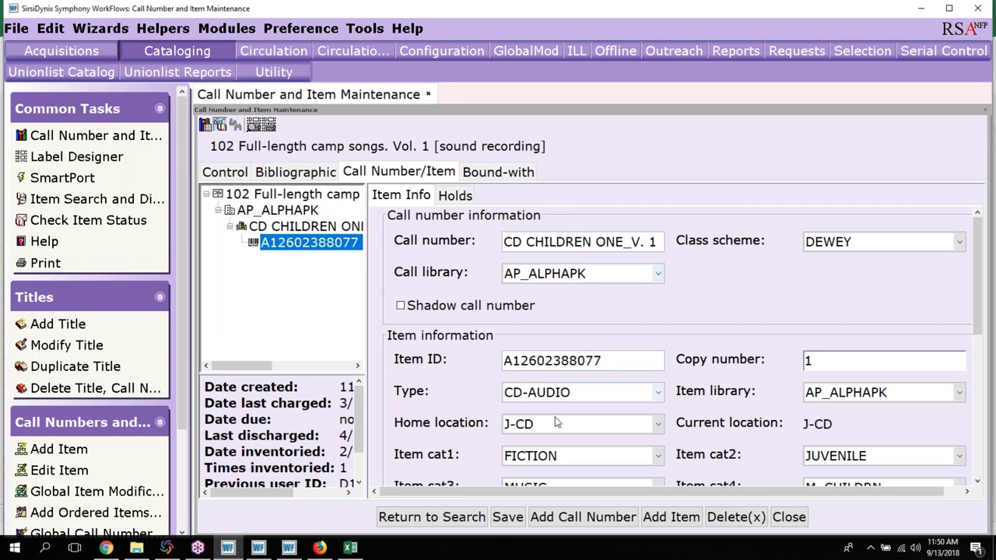
click(504, 517)
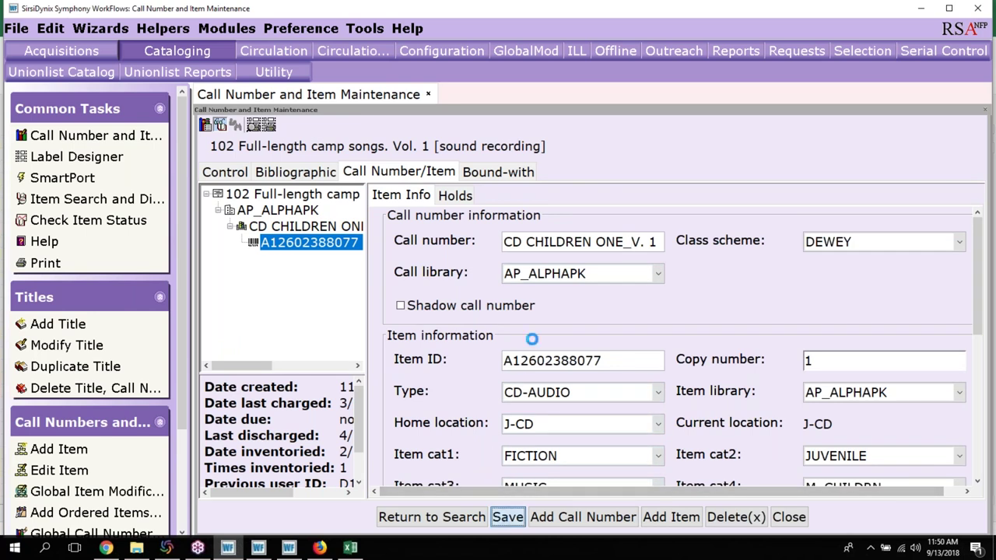
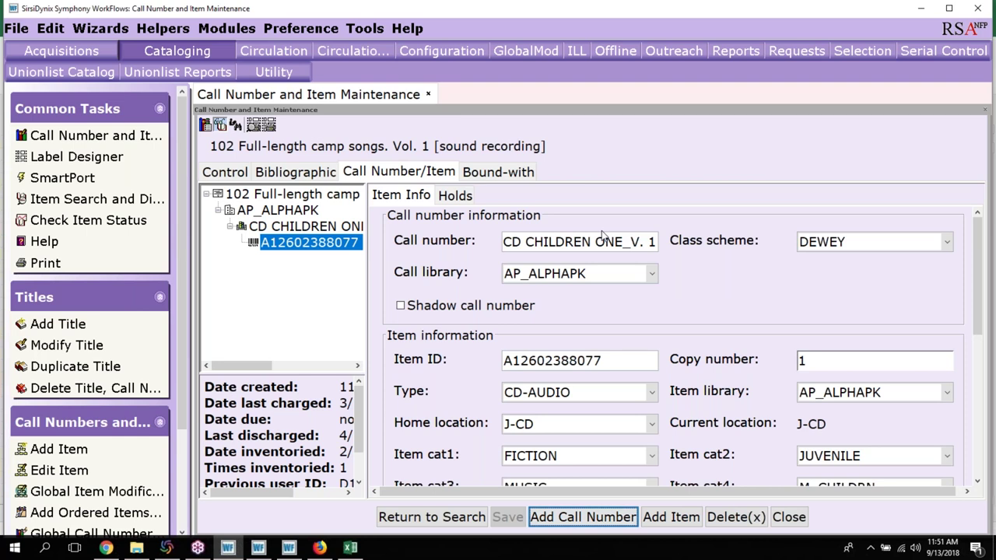
Bring the AP_ALPHAPK_Z Excel workbook to the front from the taskbar.
click(351, 549)
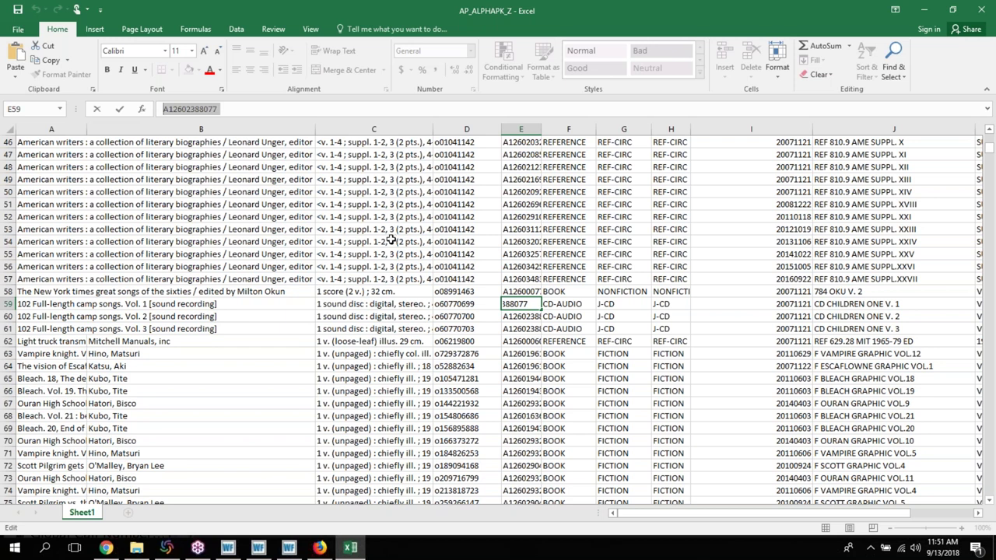
Cancel the cell edit and close the AP_ALPHAPK_Z workbook, choosing Don't Save.
key(Escape)
click(394, 302)
scroll(390, 299, up, 15)
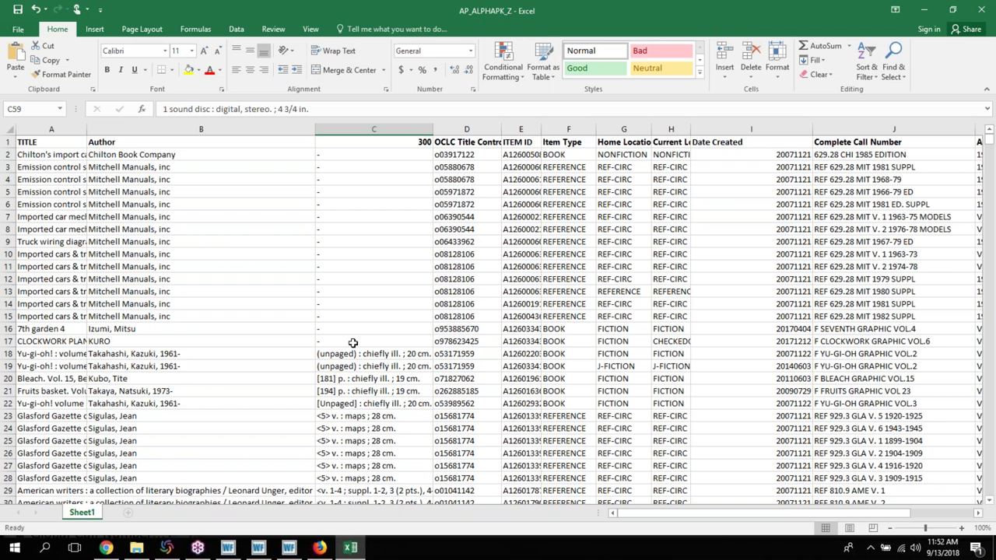
scroll(353, 343, down, 1)
scroll(353, 343, down, 1)
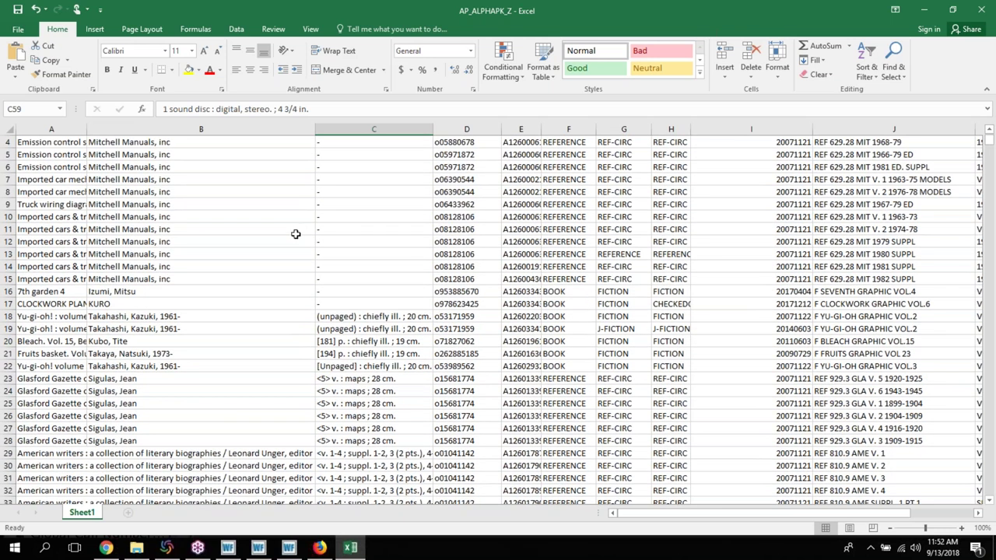
click(980, 10)
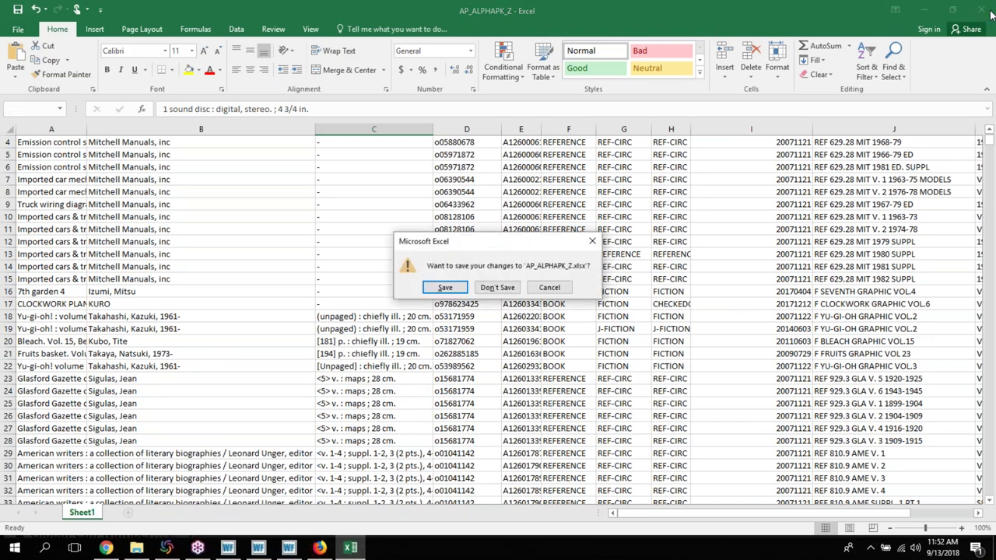
key(Tab)
key(Return)
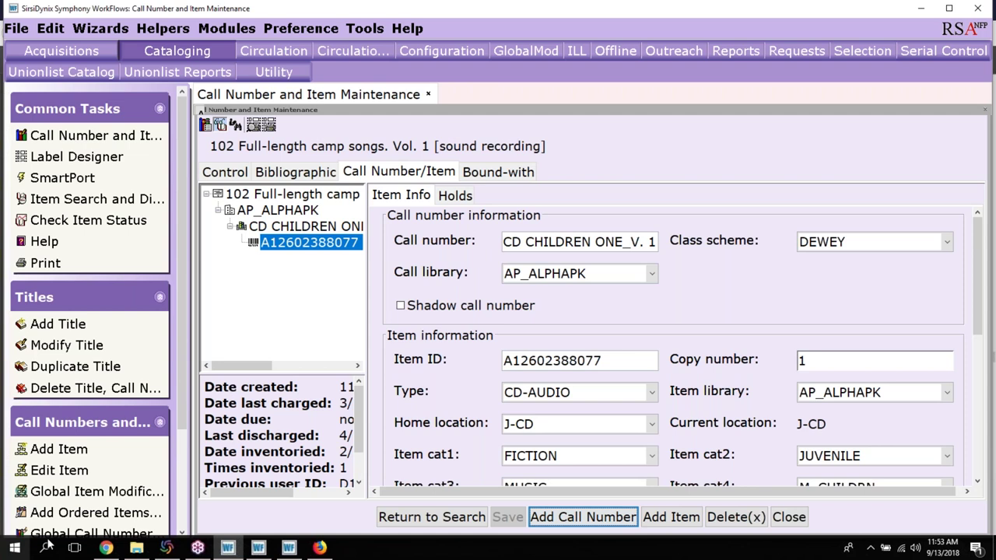
Bring Chrome forward and switch to the RSA Support Site Navigation tab.
click(106, 548)
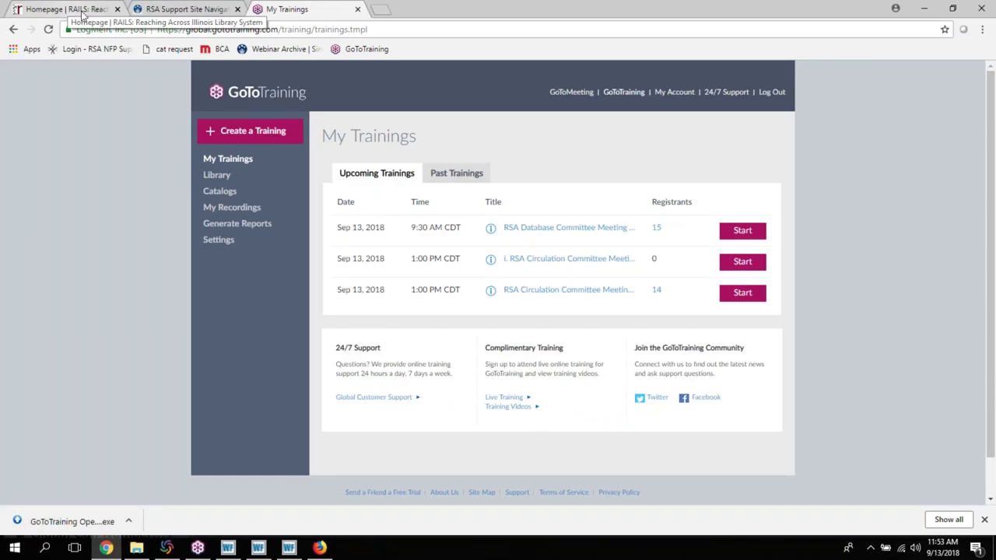
click(179, 11)
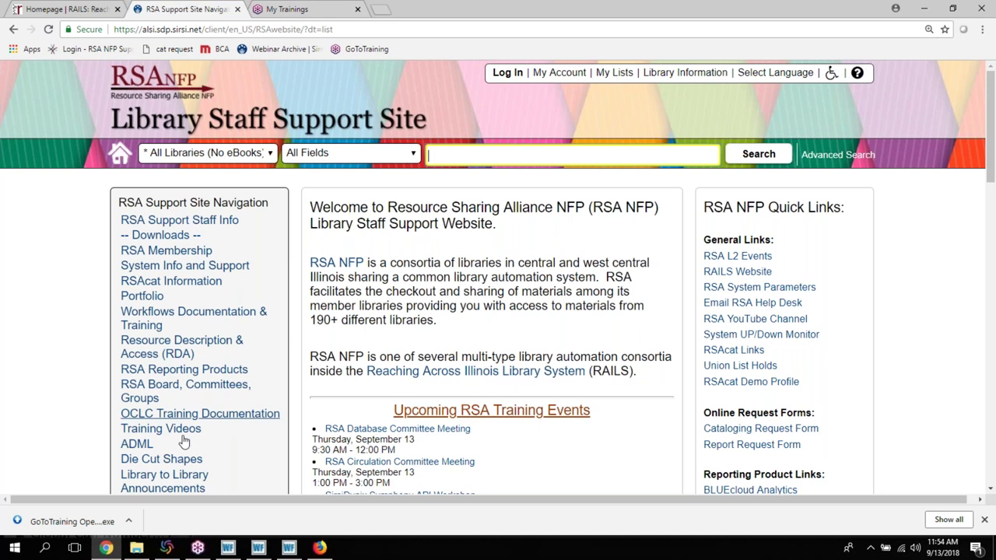
Go to OCLC Training Documentation, then Connexion, then Connexion Client documentation.
scroll(185, 442, down, 1)
scroll(240, 356, down, 1)
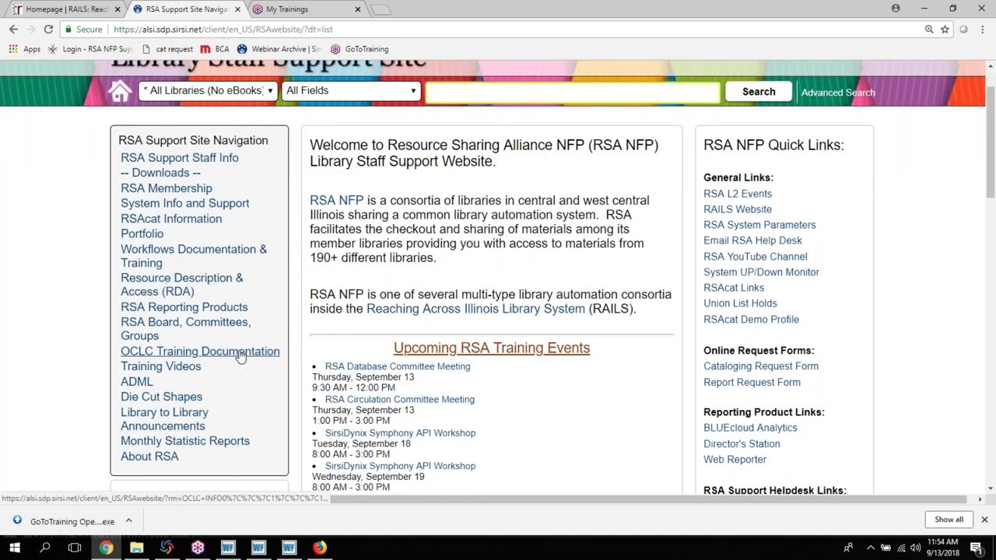
click(240, 352)
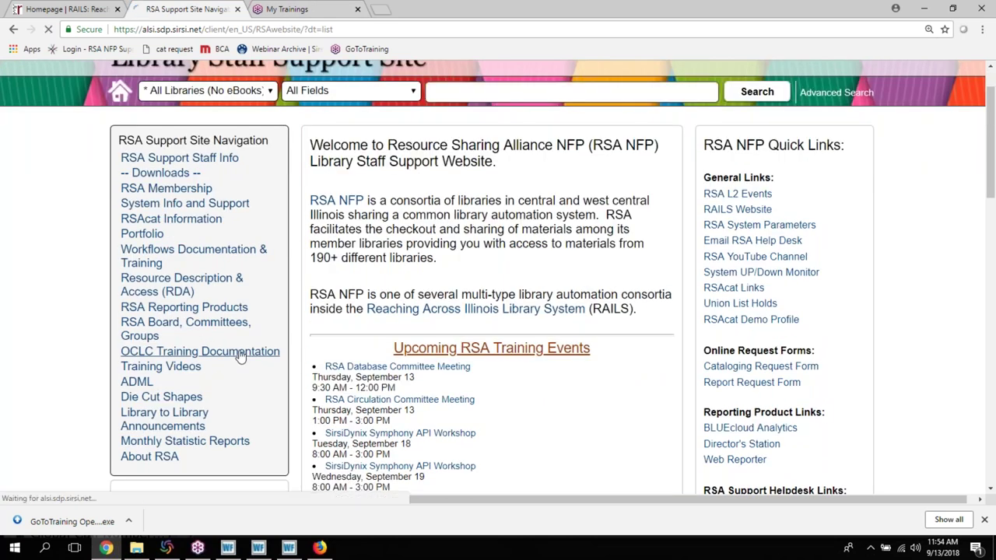
click(156, 239)
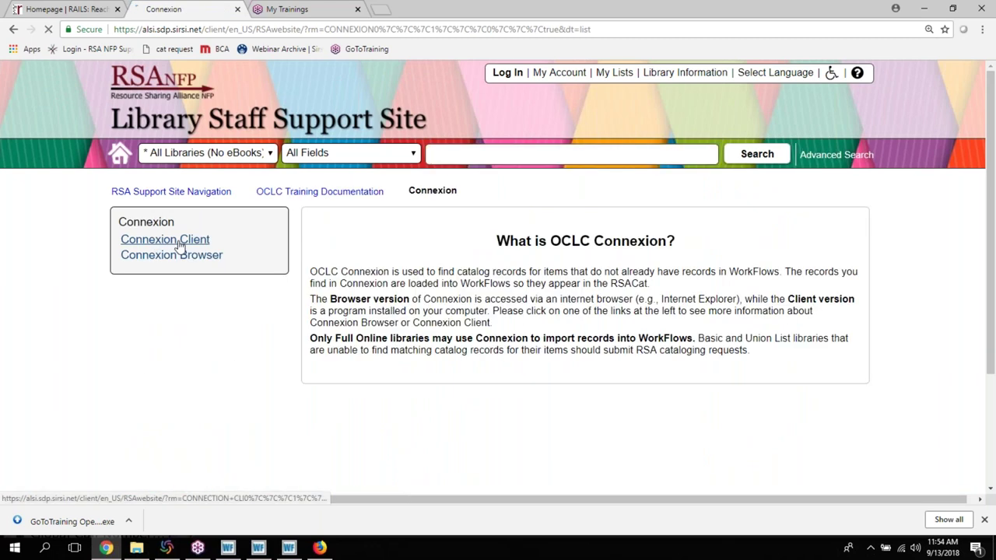
click(180, 241)
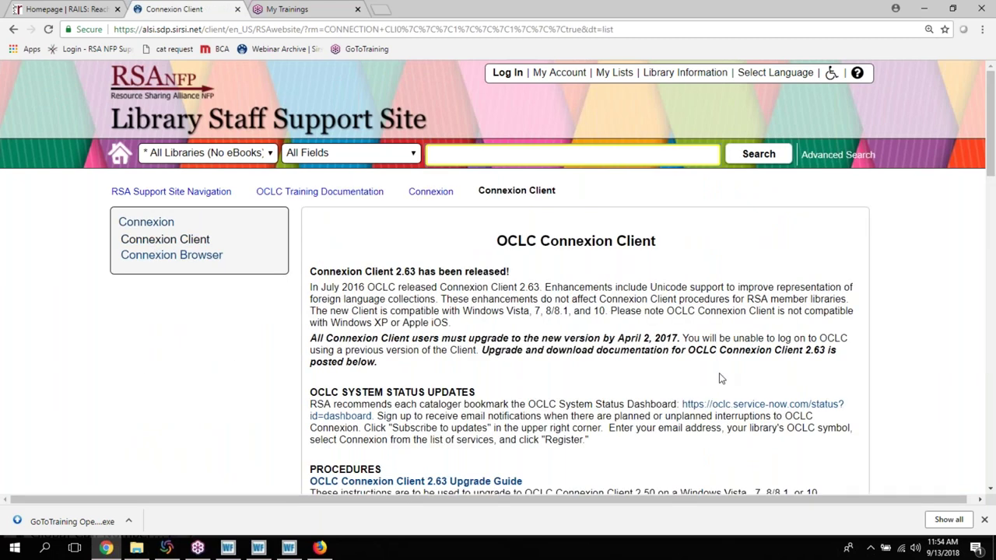
Scroll the Connexion Client document list down to Search Strategies for DVDs and Blu-rays.
scroll(741, 333, down, 3)
scroll(741, 332, down, 5)
scroll(707, 320, down, 3)
scroll(710, 318, down, 4)
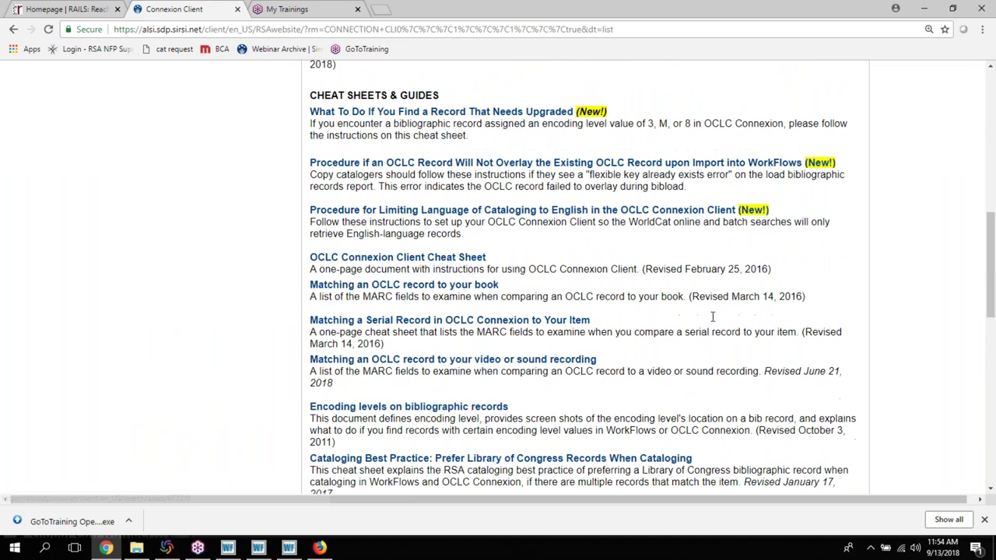
scroll(712, 317, down, 1)
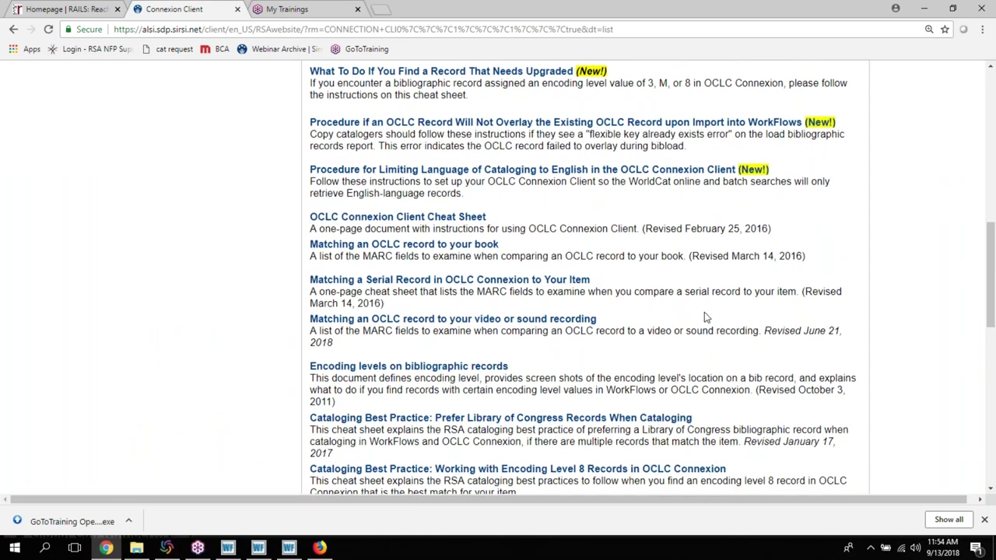
scroll(627, 288, down, 2)
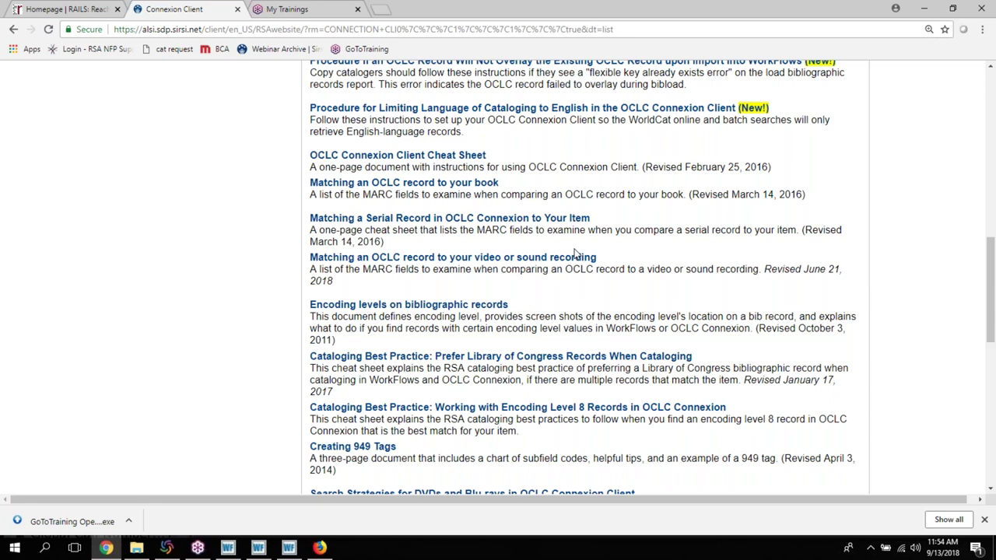
scroll(580, 257, down, 3)
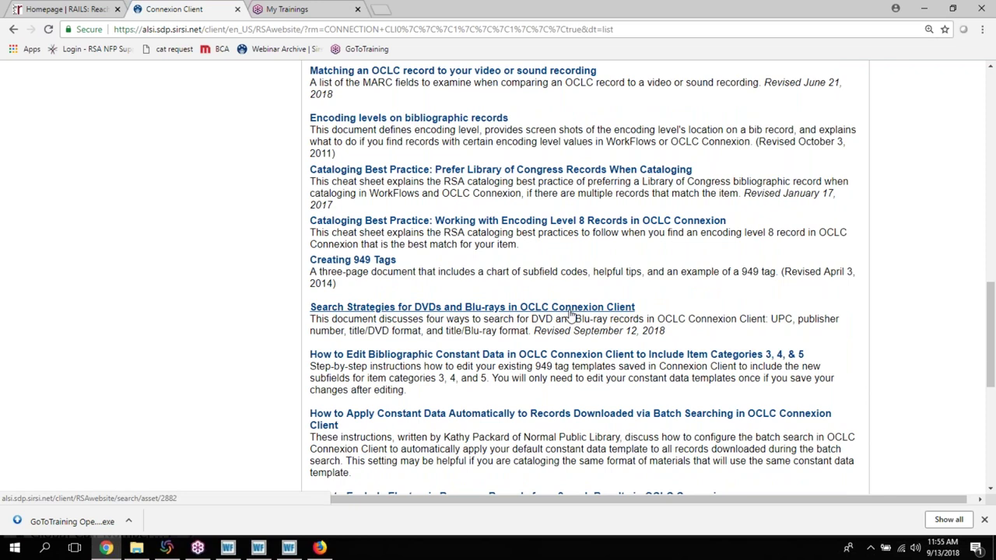
Open the Search Strategies for DVDs and Blu-rays PDF and read the ll:eng, not mt:elc default qualifiers.
click(570, 311)
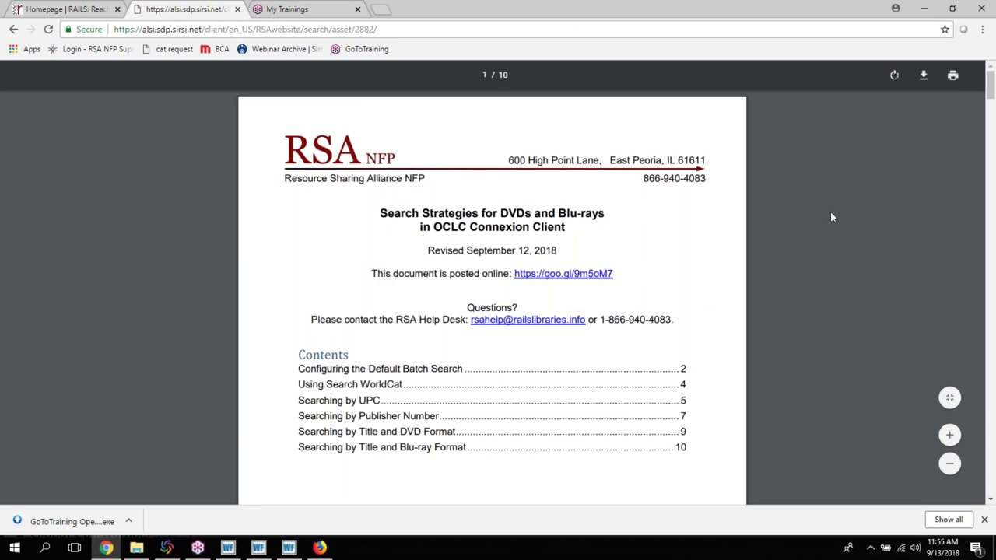
scroll(830, 211, down, 2)
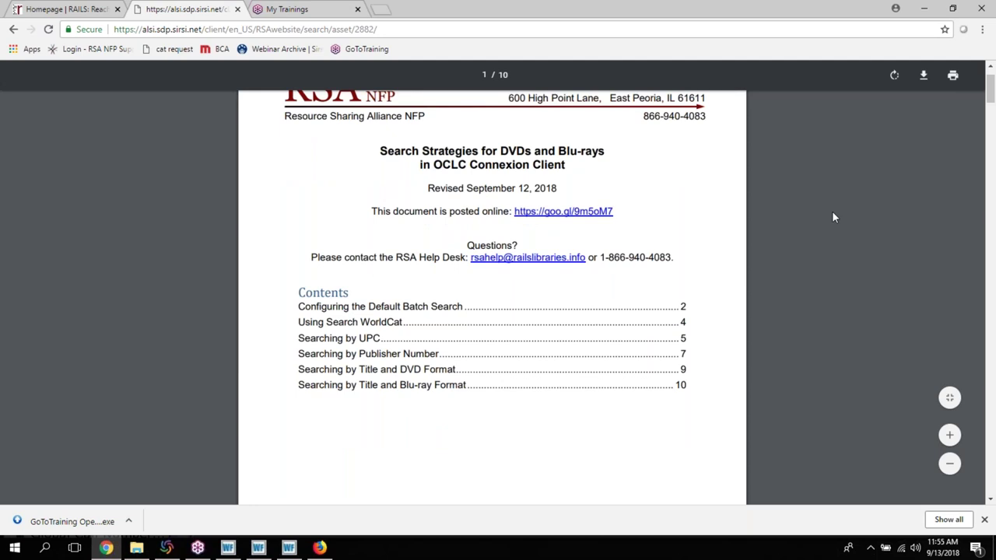
scroll(832, 211, down, 5)
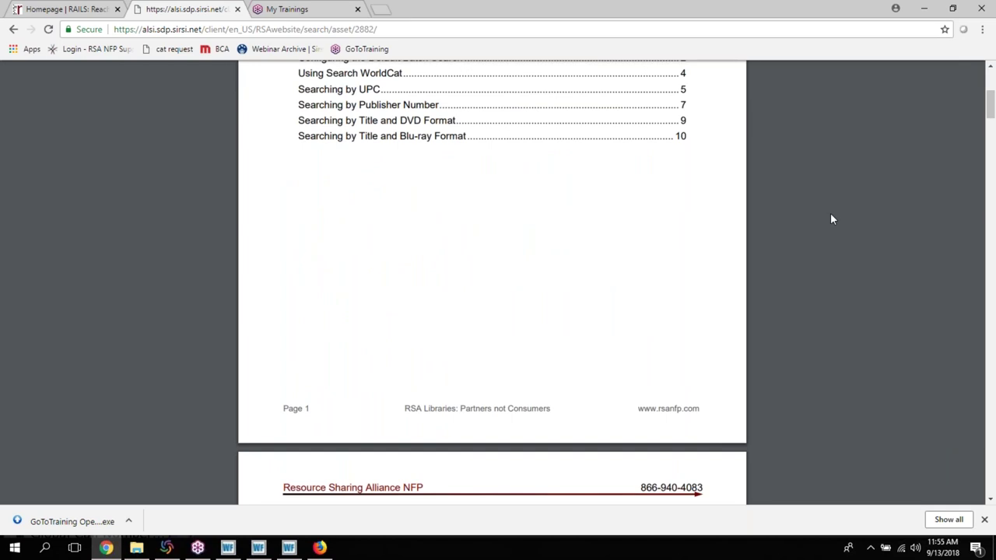
scroll(831, 220, down, 3)
scroll(832, 219, down, 2)
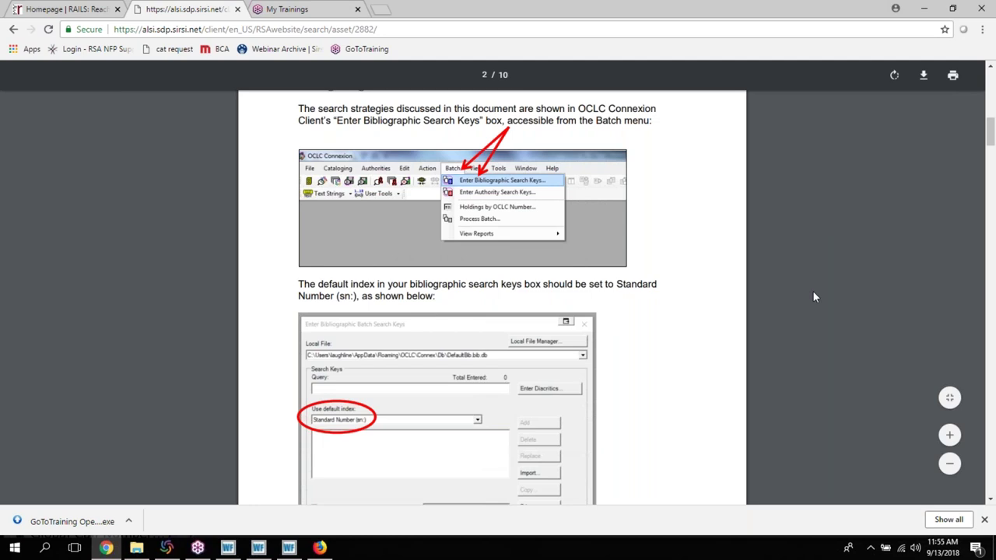
scroll(828, 301, down, 3)
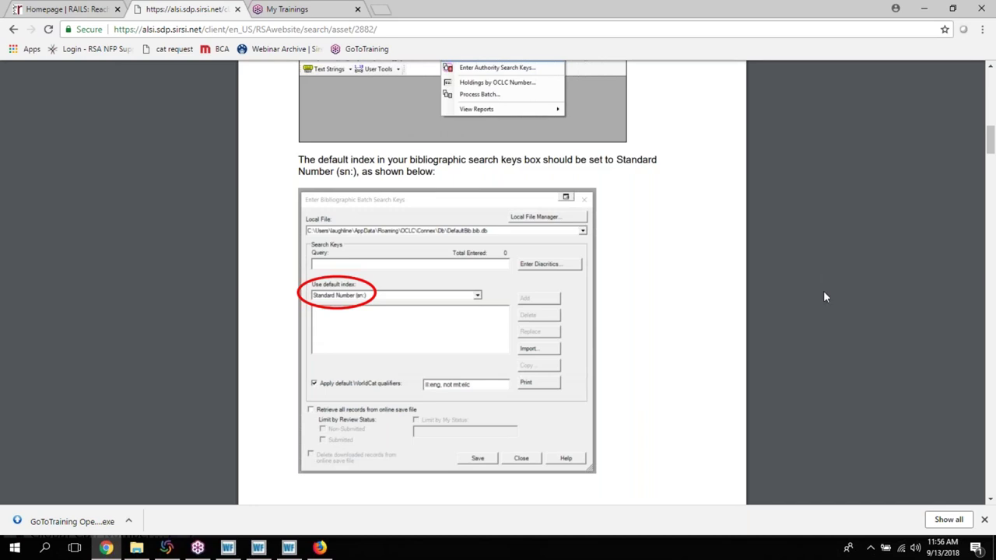
Scroll down to the Using Search WorldCat section on page 4.
scroll(825, 296, down, 5)
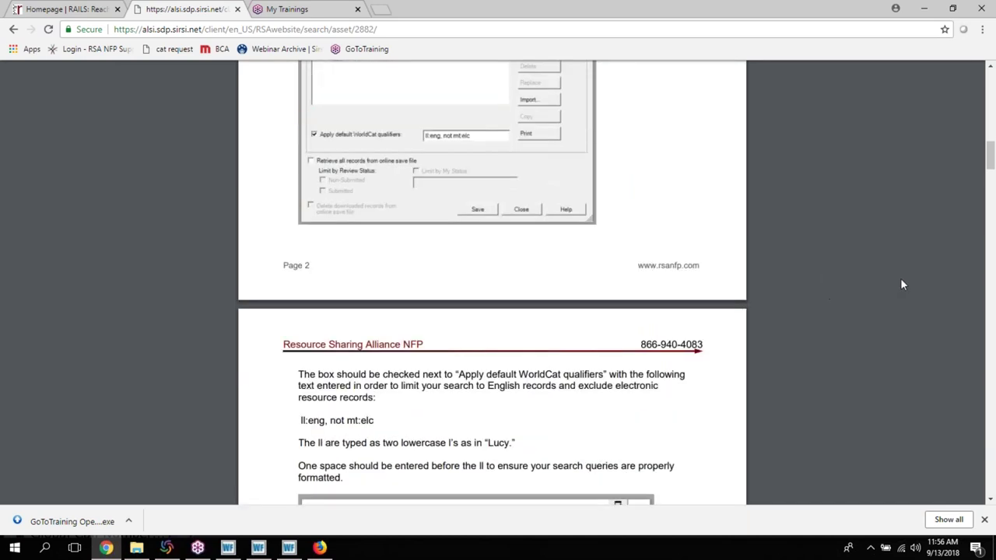
scroll(899, 282, down, 4)
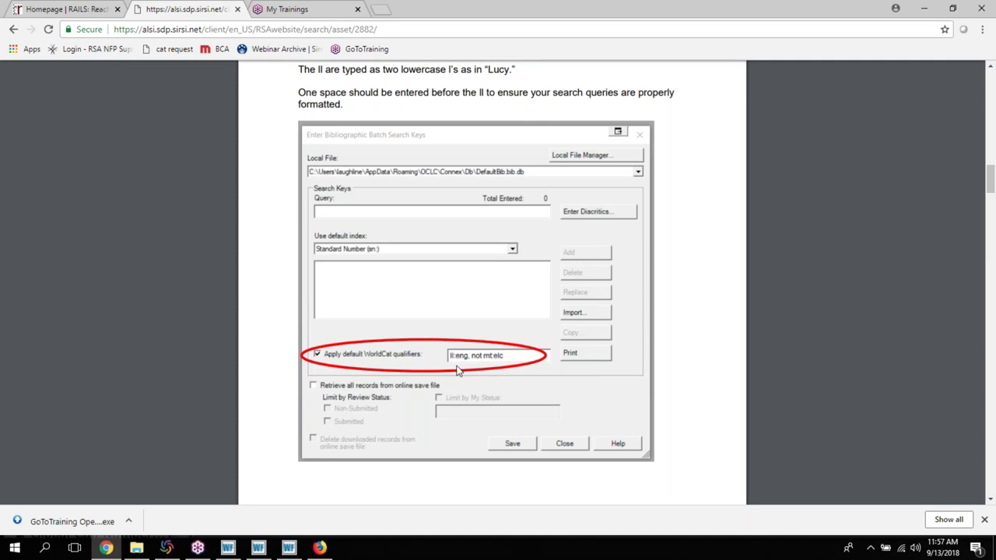
scroll(456, 368, down, 1)
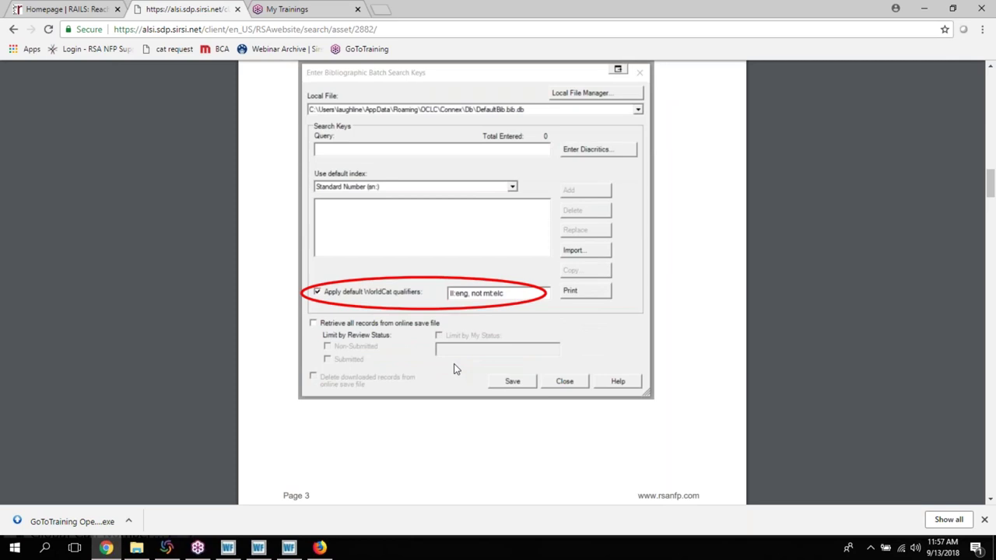
scroll(468, 372, down, 1)
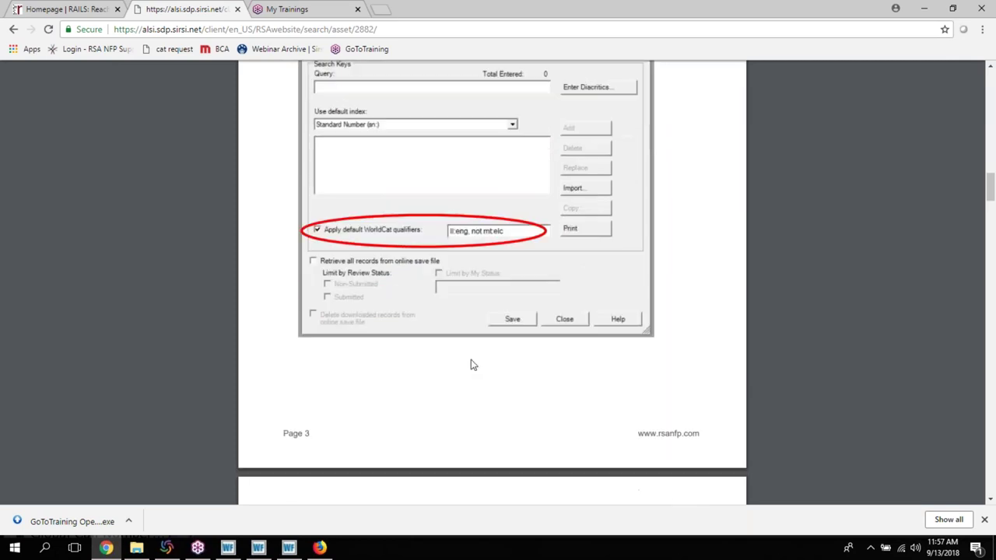
scroll(480, 368, down, 6)
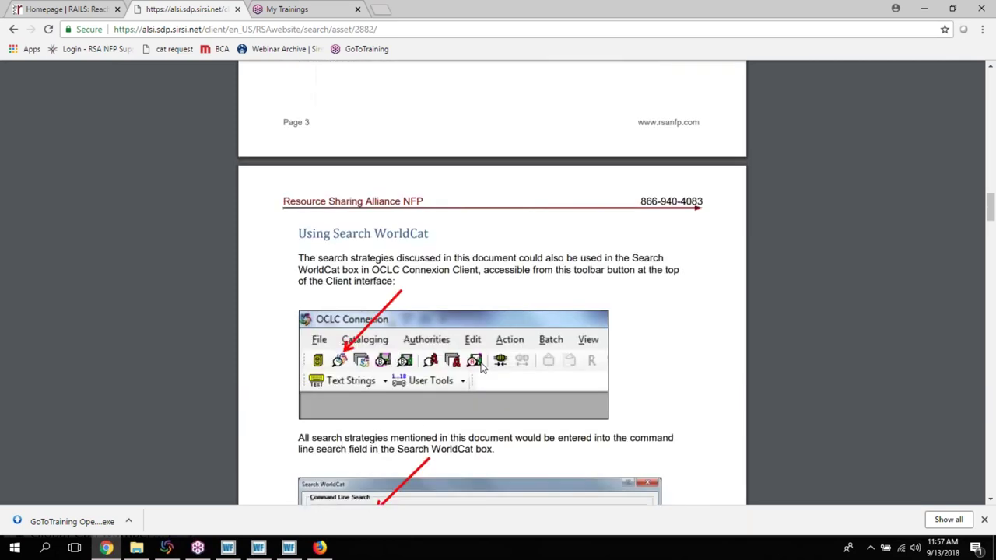
Scroll past the Search WorldCat dialog screenshots toward the Searching by UPC heading on page 5.
scroll(525, 368, down, 1)
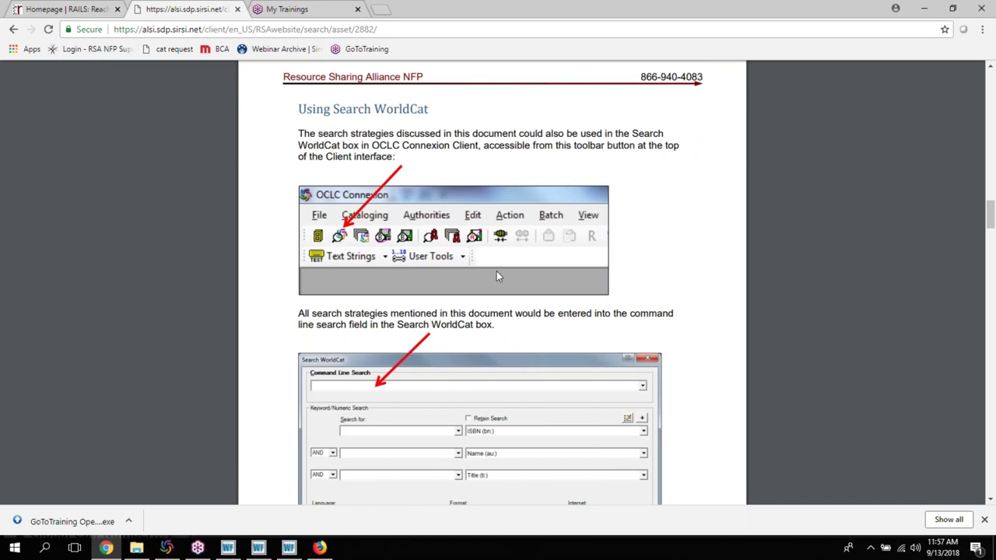
scroll(573, 337, down, 2)
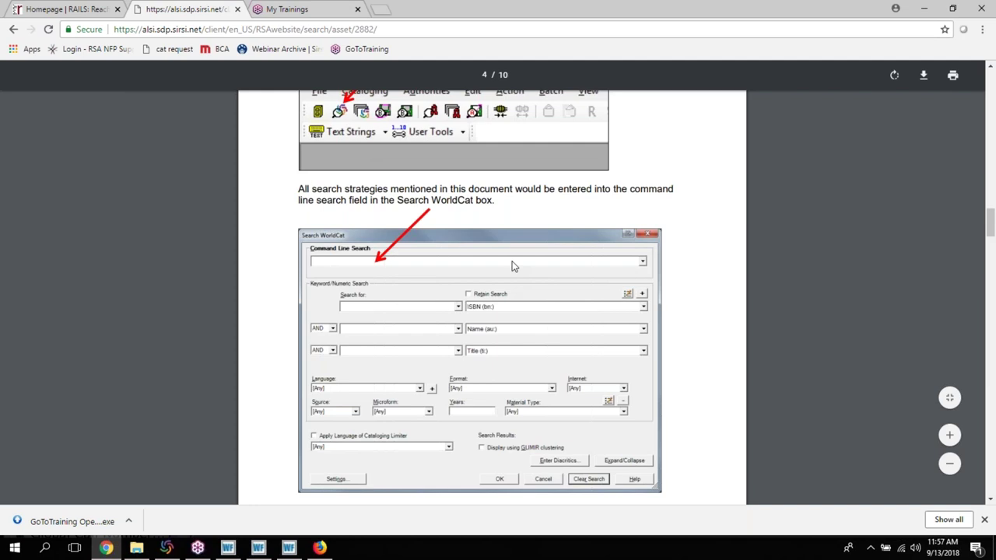
scroll(534, 251, down, 5)
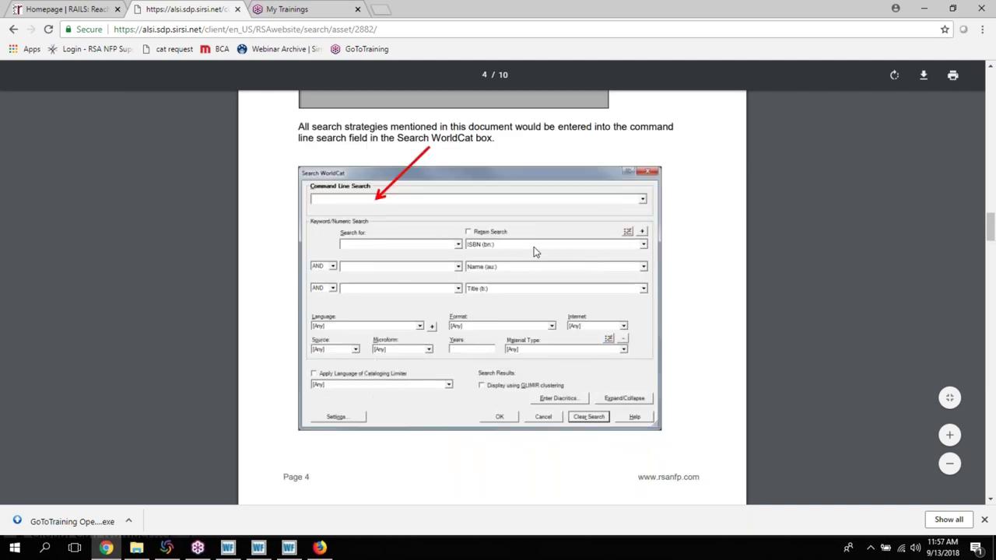
Scroll through the UPC example and Batch Search Keys screenshot to the publisher number 37949 disc image.
scroll(639, 281, down, 2)
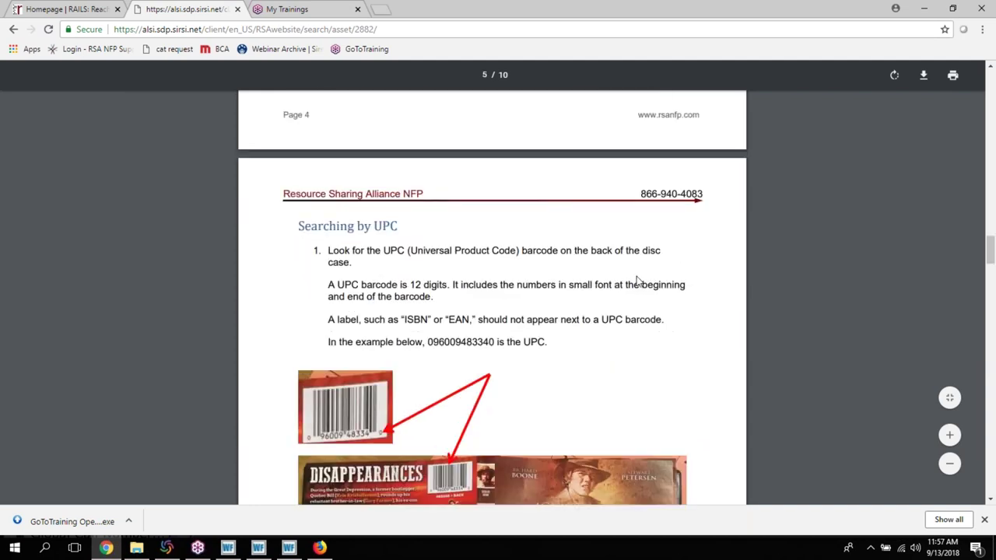
scroll(637, 278, down, 1)
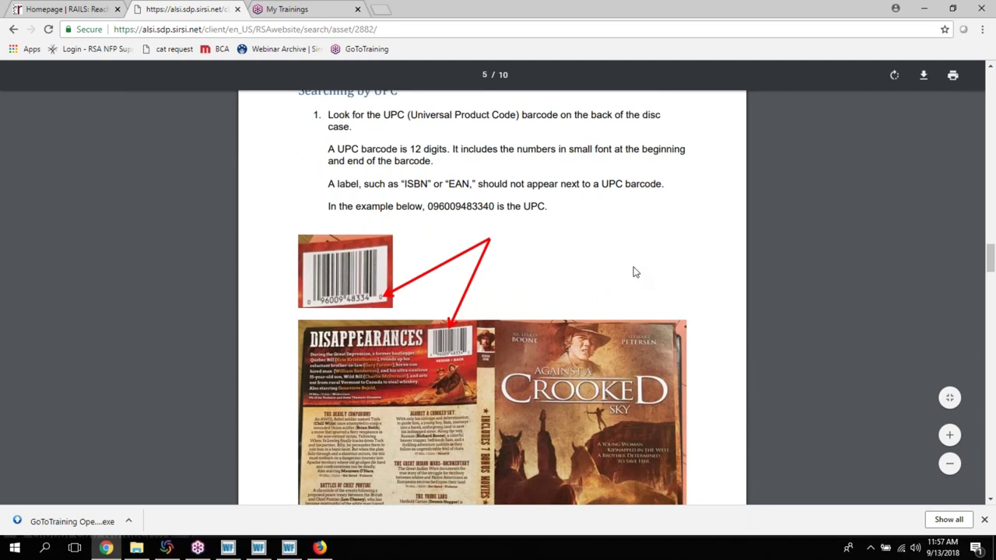
scroll(631, 271, down, 1)
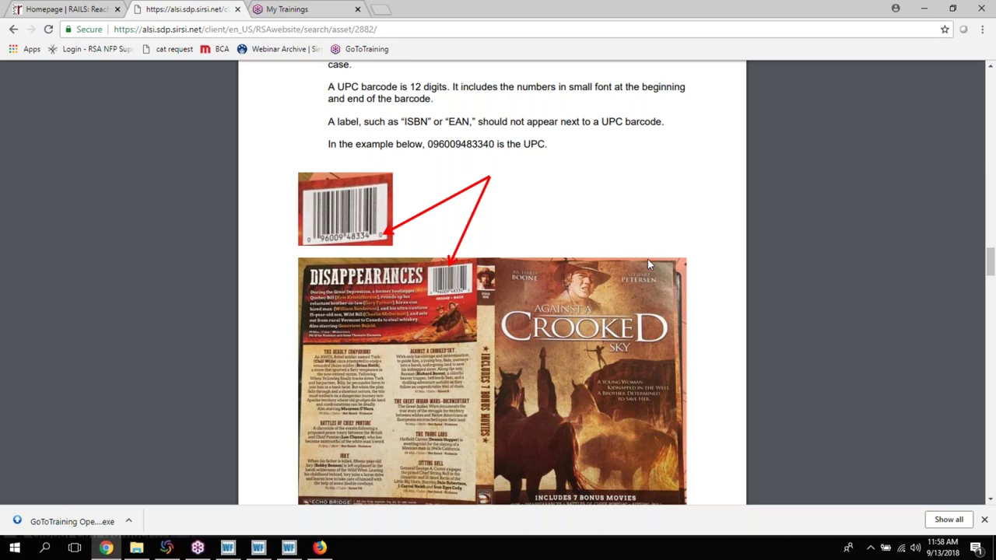
scroll(649, 259, down, 3)
scroll(648, 261, down, 5)
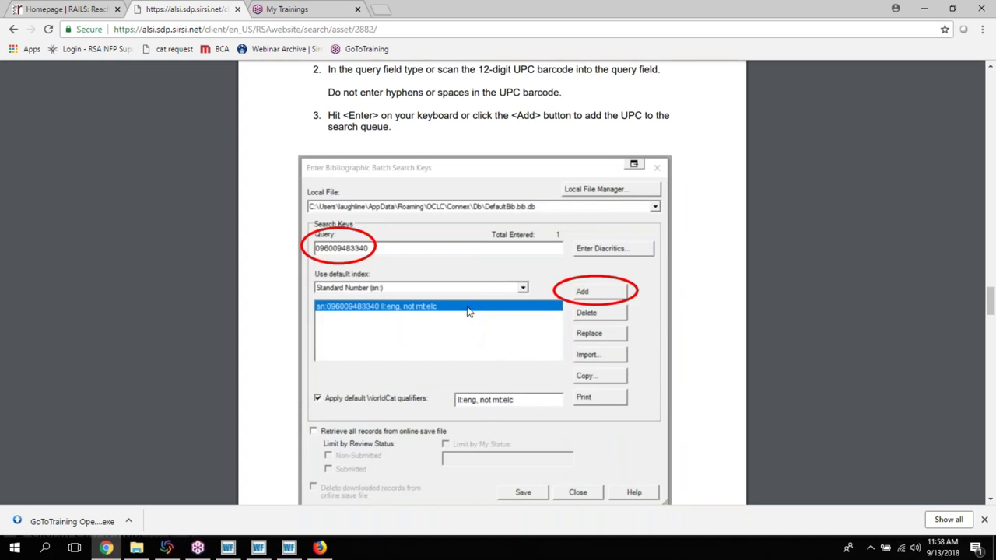
scroll(469, 312, down, 6)
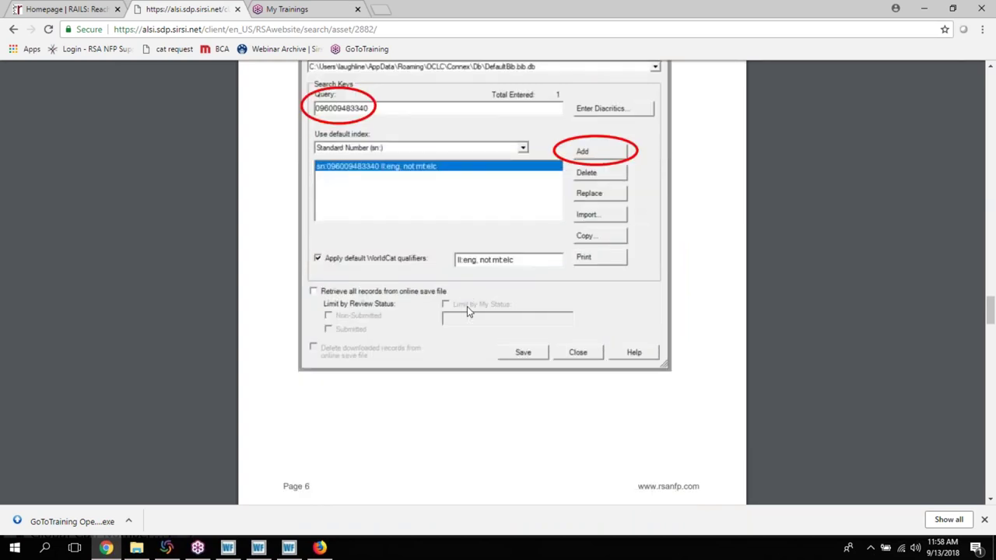
scroll(469, 312, down, 4)
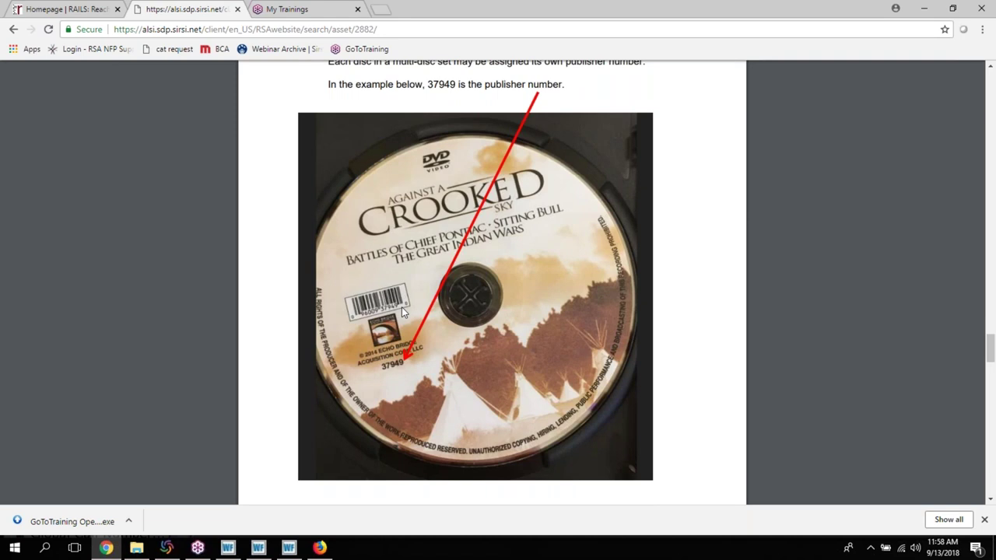
Scroll past the mt:dvd title/DVD format section to the Title and Blu-ray Format (mt:blu) steps.
scroll(492, 357, down, 2)
scroll(492, 357, down, 5)
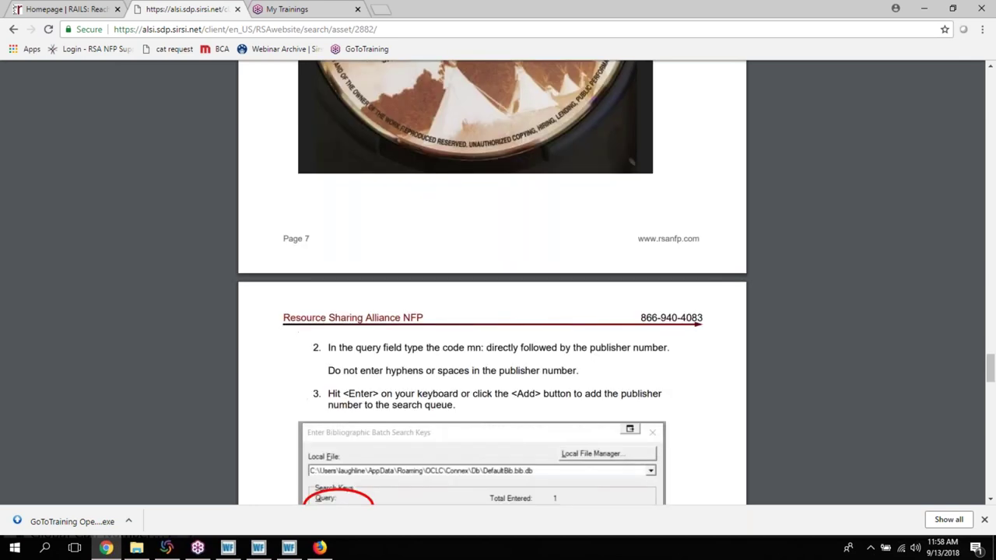
scroll(491, 354, down, 1)
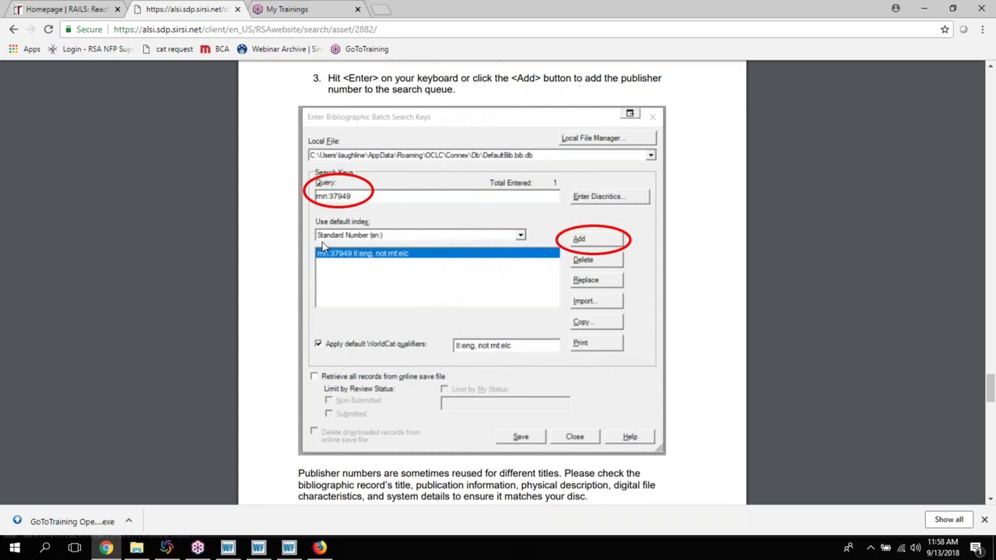
scroll(322, 242, down, 3)
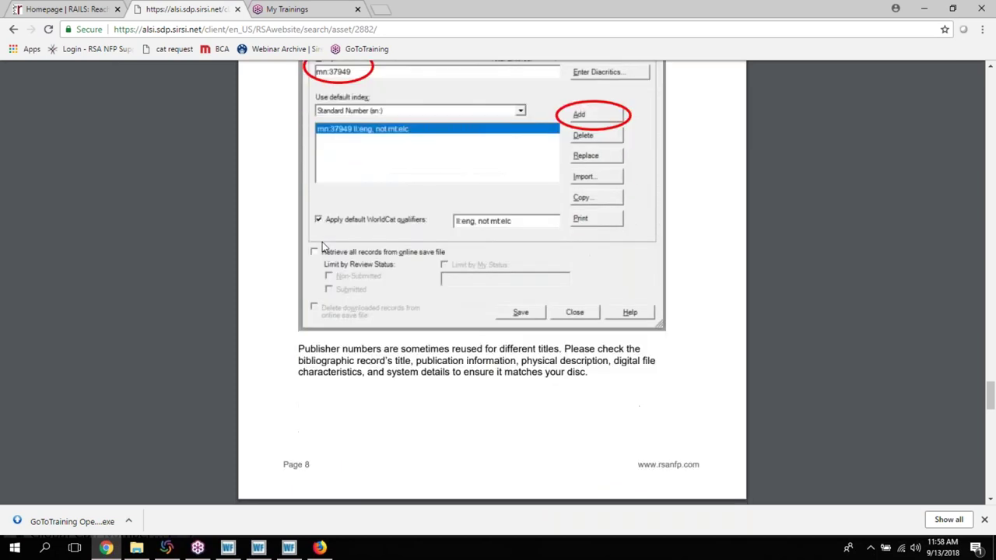
scroll(322, 242, down, 4)
scroll(324, 248, down, 7)
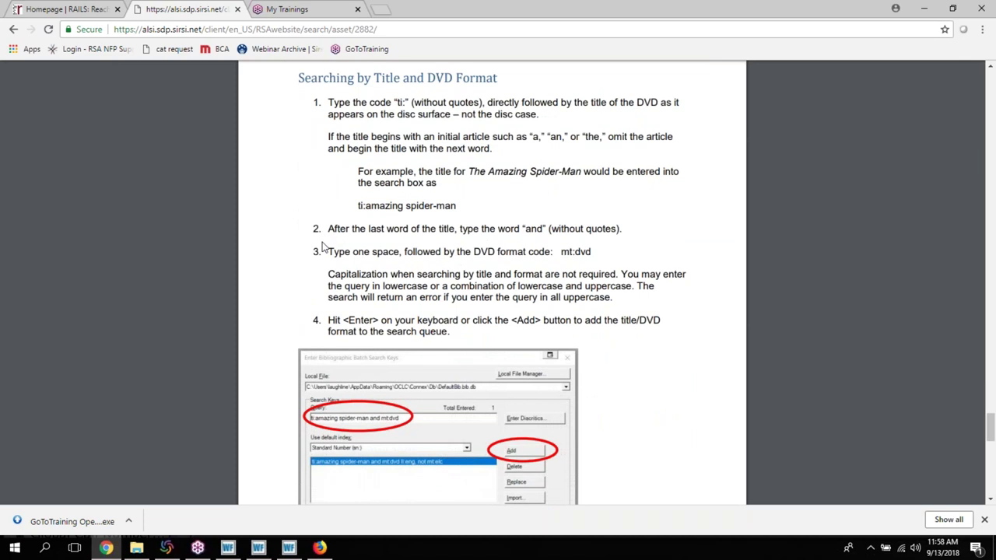
scroll(358, 228, down, 8)
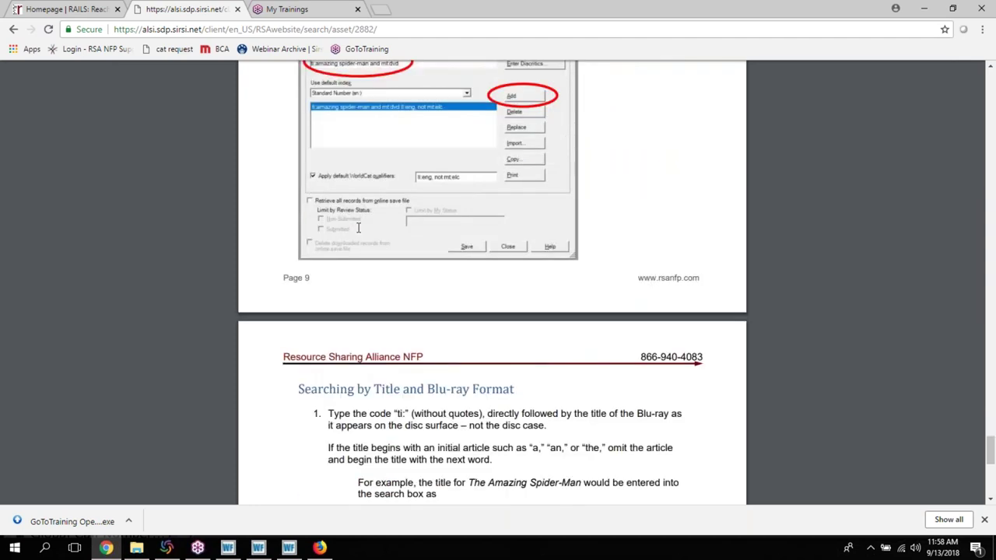
scroll(358, 228, down, 6)
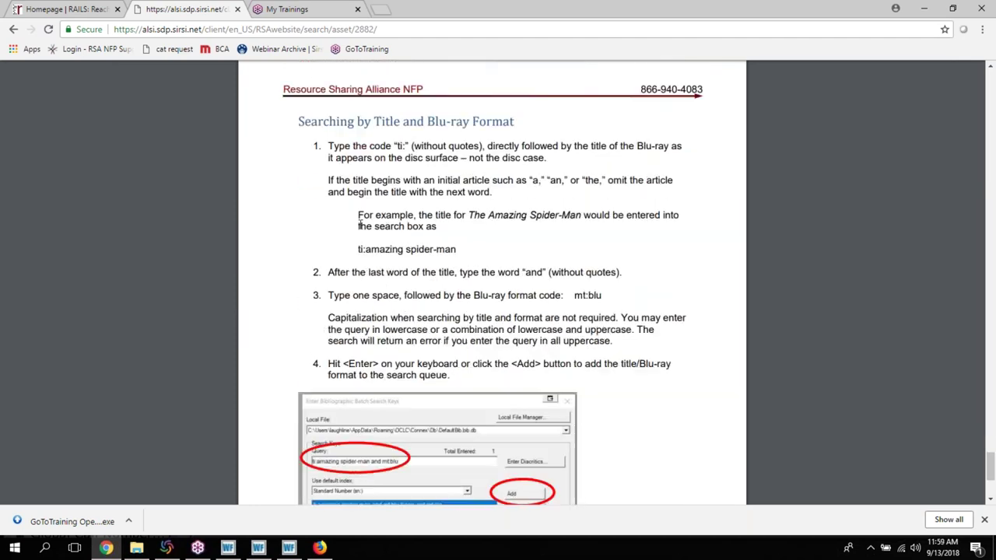
scroll(359, 225, down, 3)
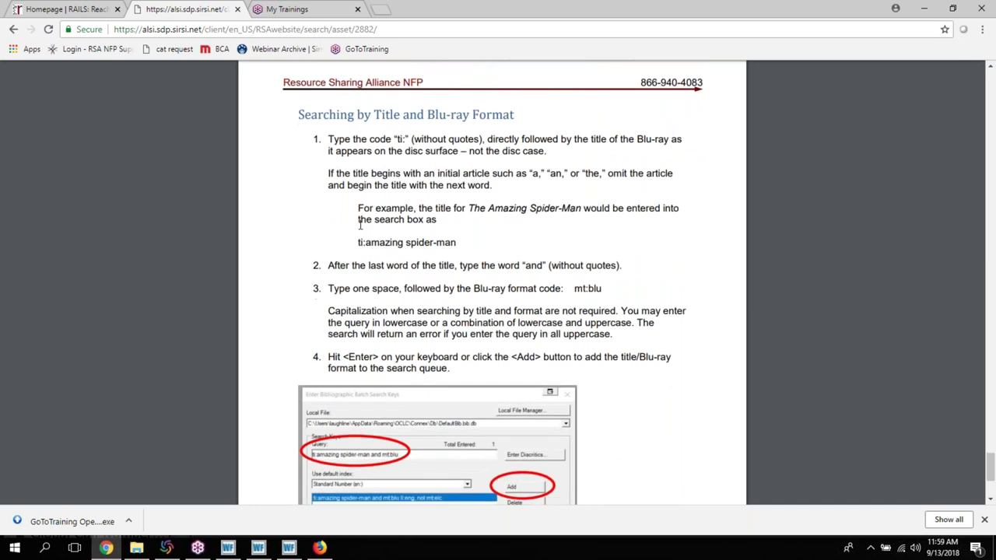